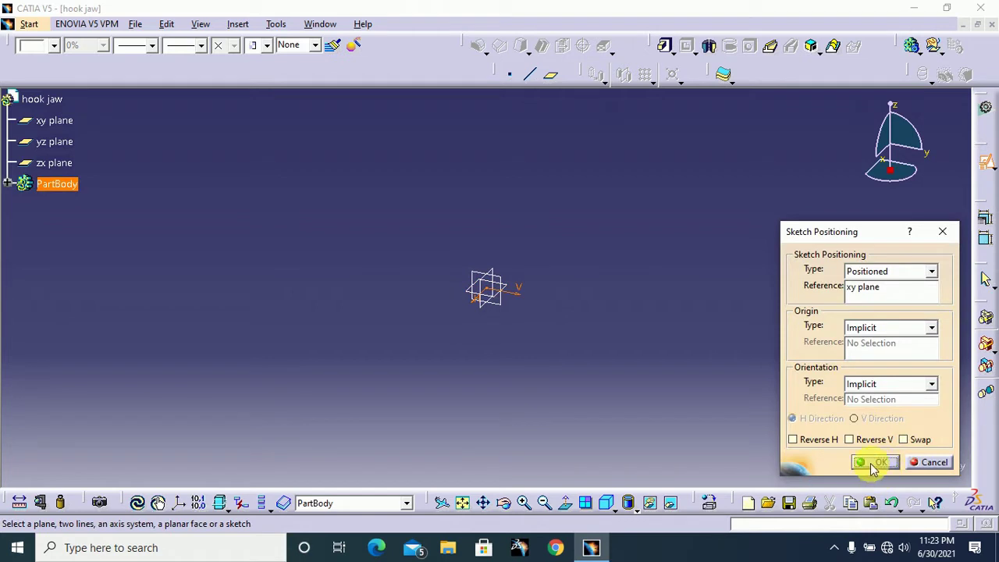
# Start a positioned sketch on the xy plane and draw a circle about 106 mm in diameter centred on the origin.
pyautogui.click(871, 463)
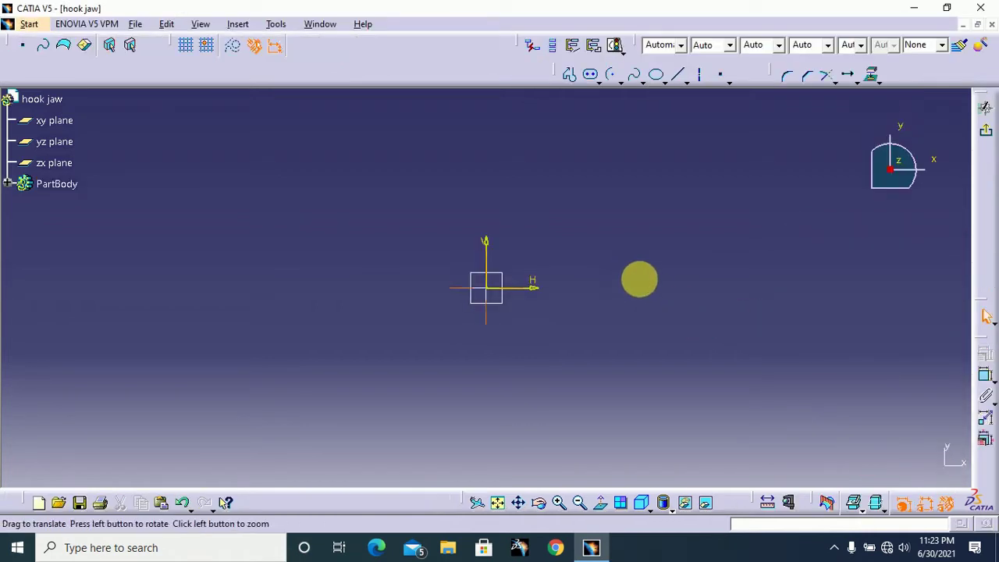
pyautogui.click(622, 83)
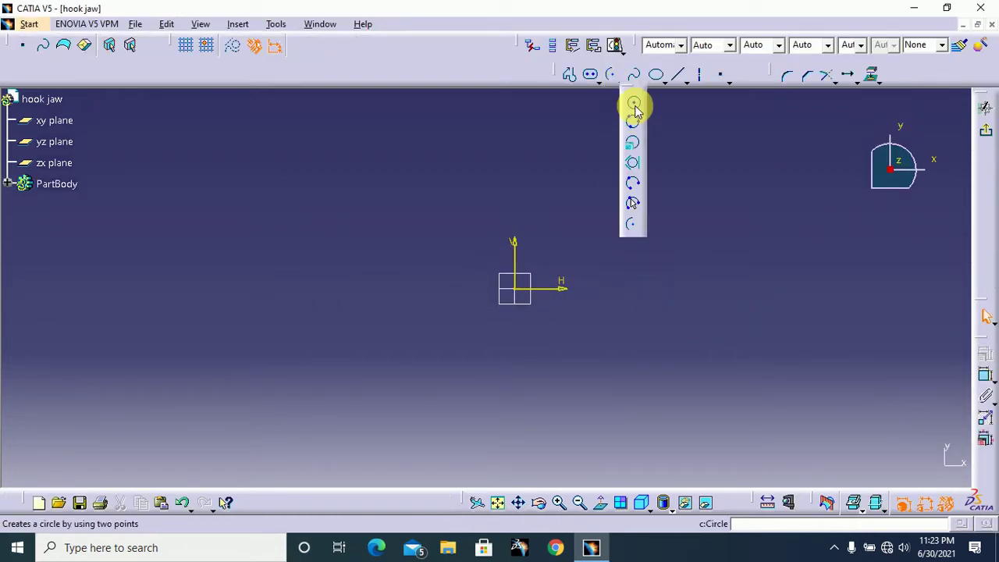
pyautogui.click(634, 105)
pyautogui.click(515, 290)
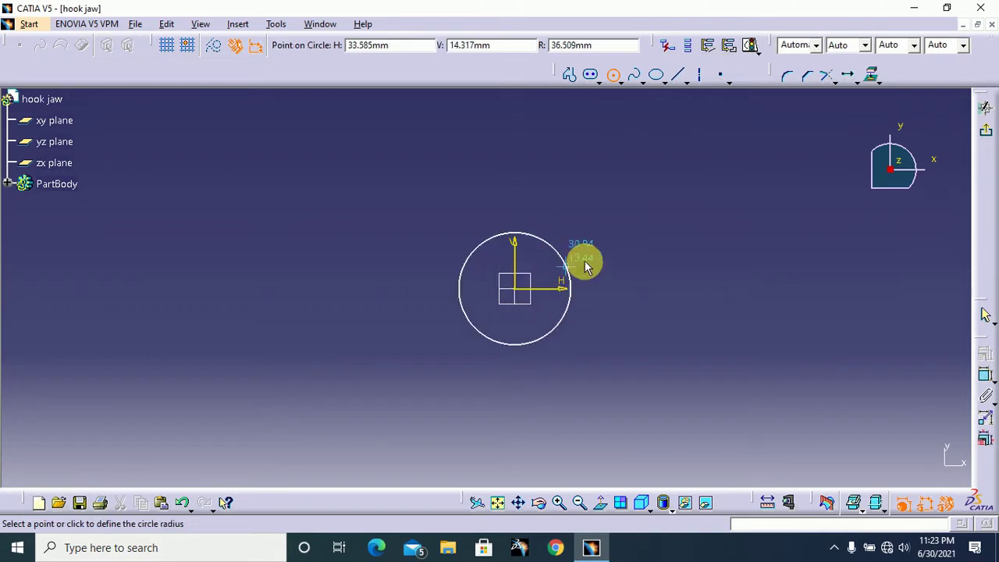
pyautogui.click(602, 262)
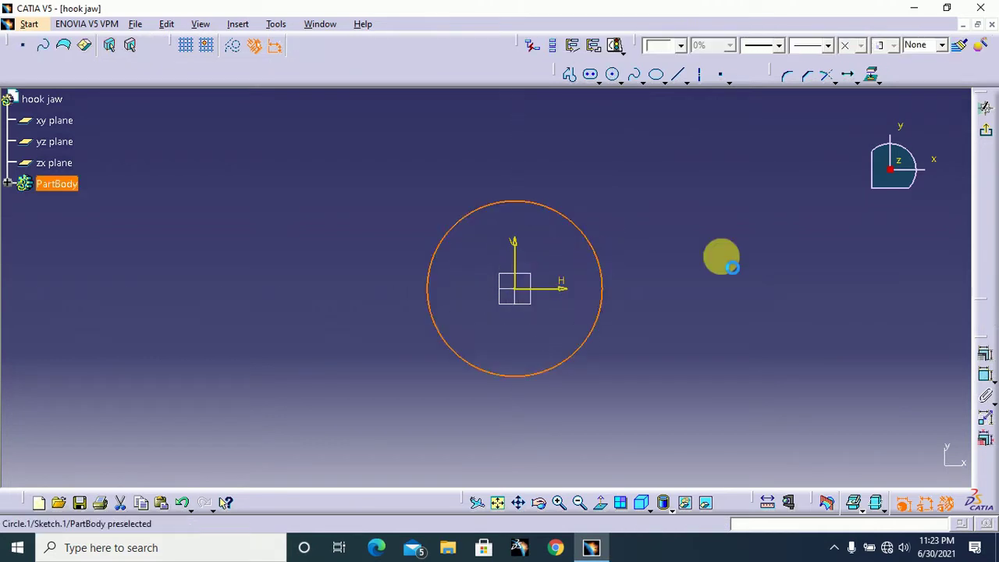
# Dimension the circle's diameter, set it to 25 mm and leave the sketch.
pyautogui.click(986, 377)
pyautogui.click(686, 177)
pyautogui.doubleClick(685, 174)
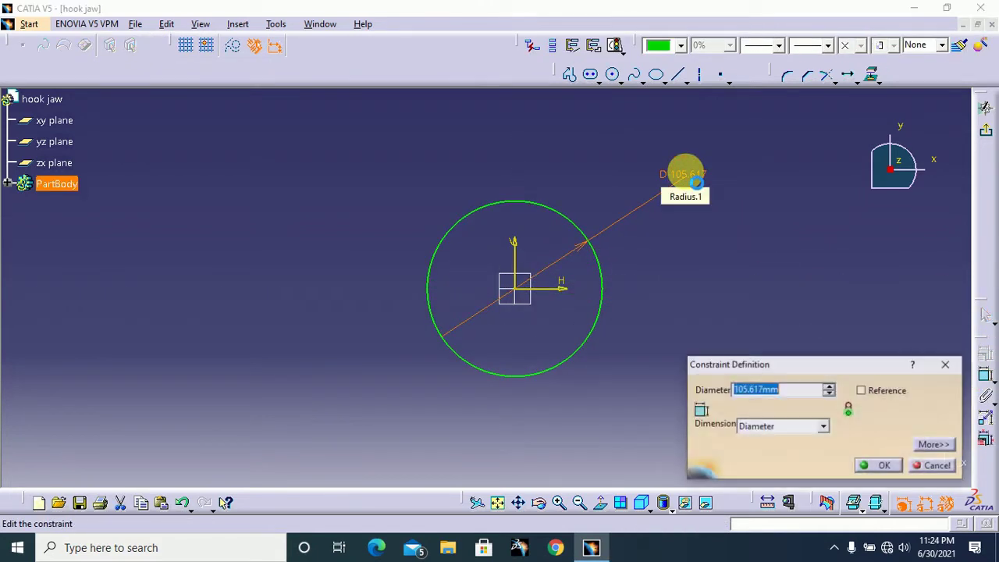
pyautogui.press('Return')
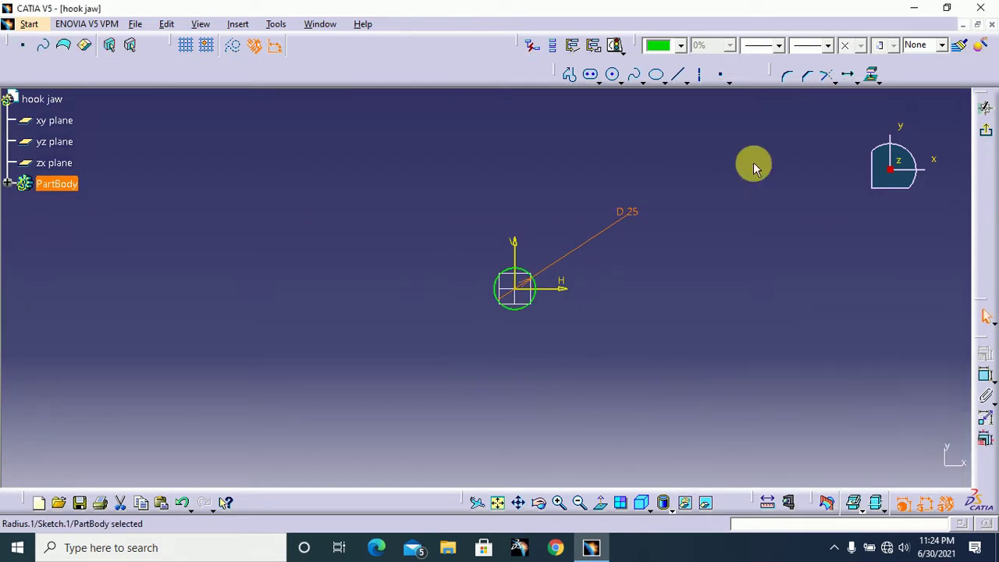
pyautogui.click(987, 134)
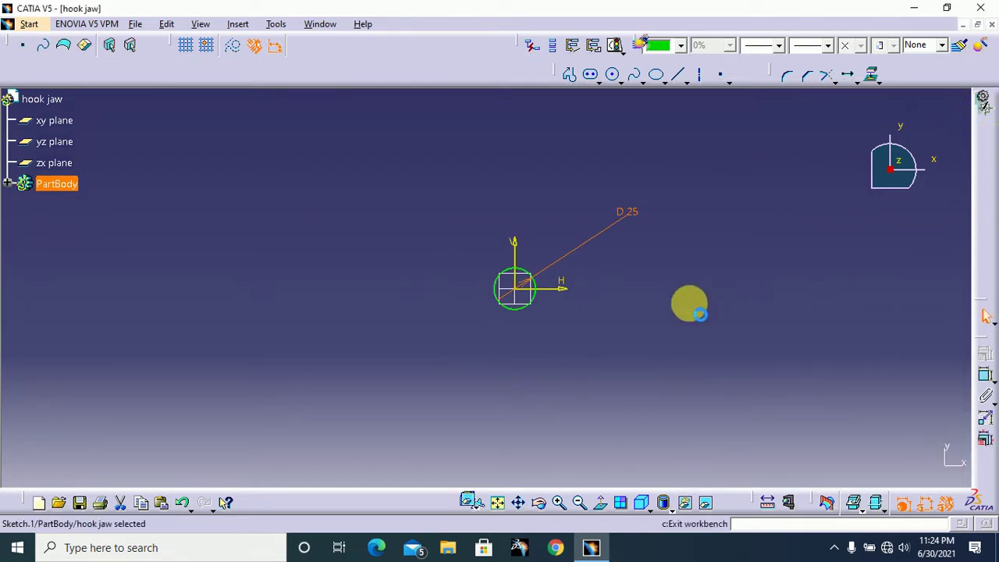
# Pad the circle sketch with a first limit of 35 mm and a second limit of 40 mm.
pyautogui.moveTo(648, 318); pyautogui.dragTo(691, 286, button='middle')
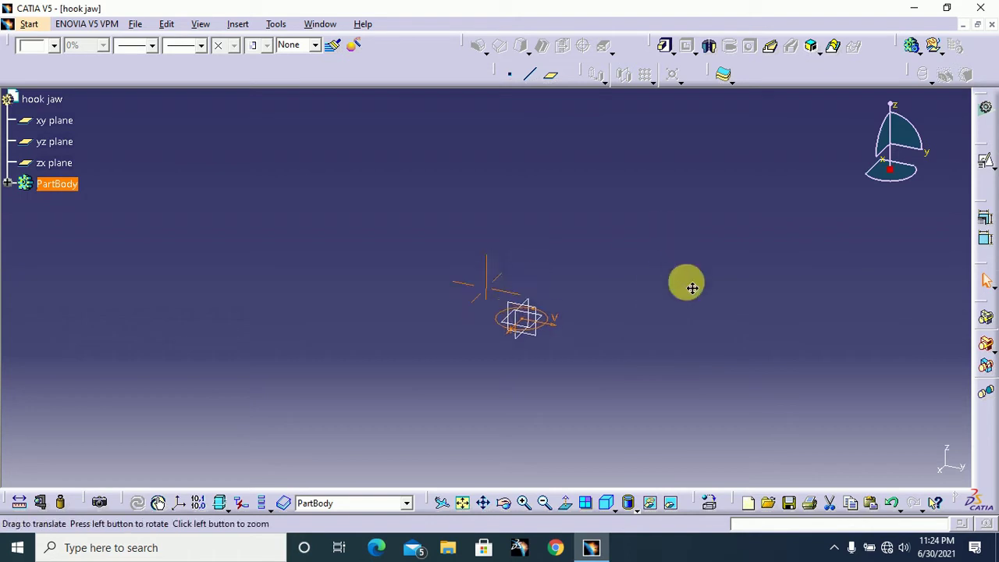
pyautogui.click(666, 48)
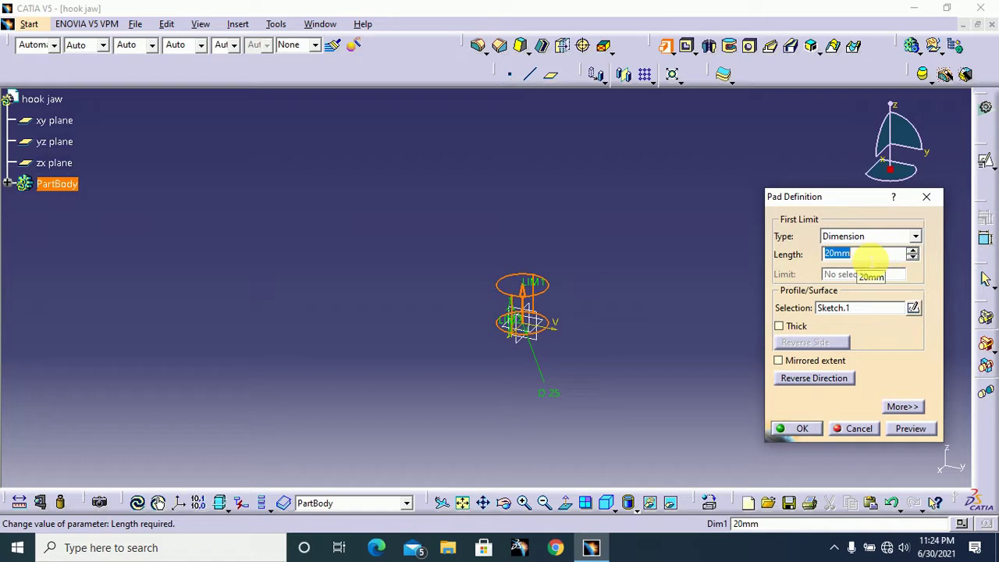
pyautogui.click(899, 409)
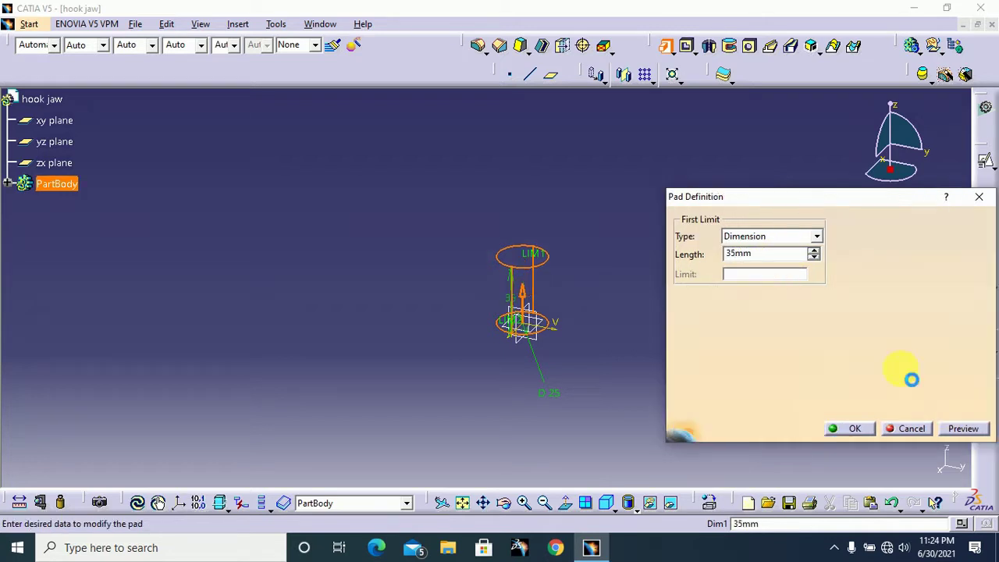
pyautogui.click(899, 253)
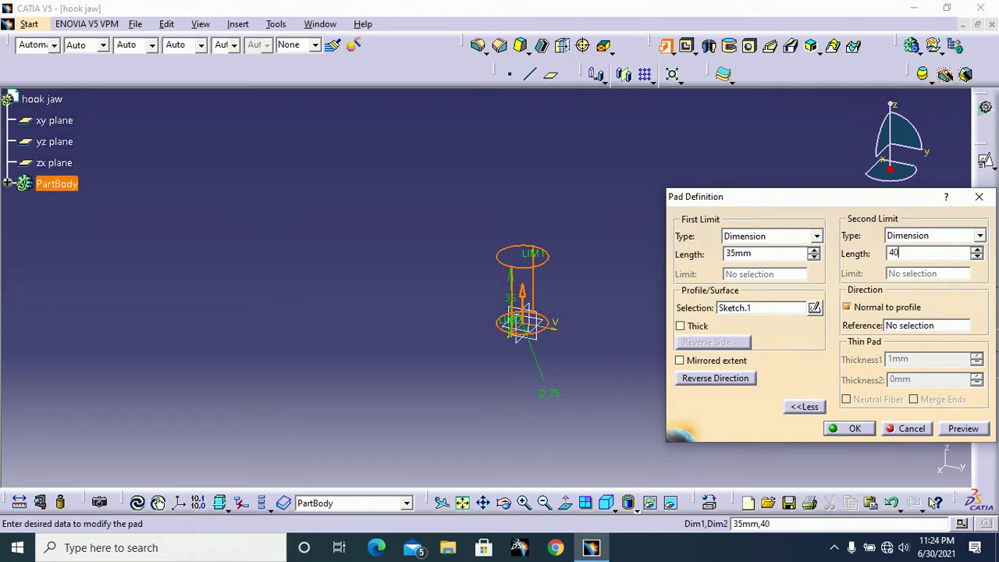
pyautogui.click(855, 430)
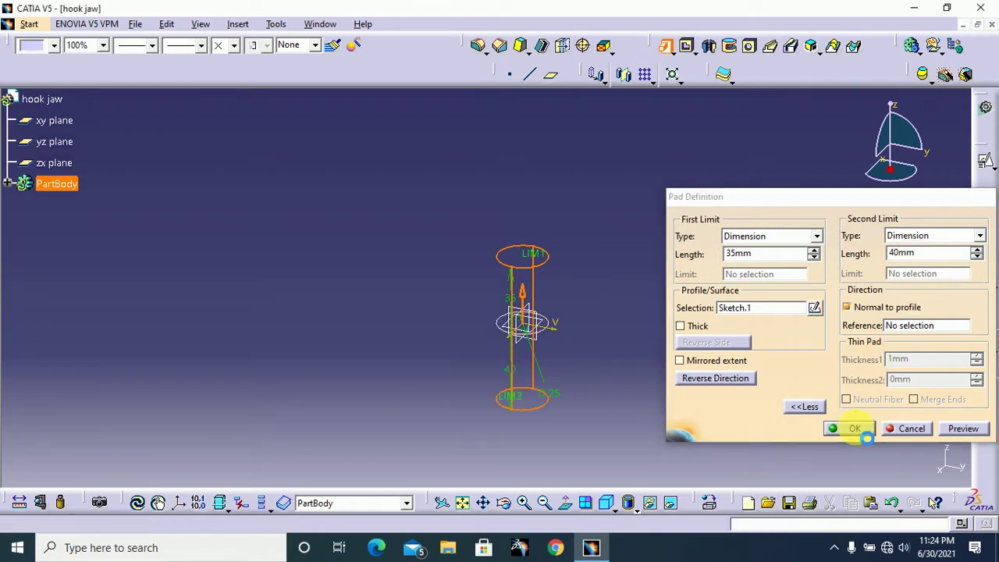
# Create a reference point by coordinates at X 0 mm, Y 12.5 mm, Z -45 mm from the origin.
pyautogui.moveTo(697, 334); pyautogui.dragTo(689, 289, button='middle')
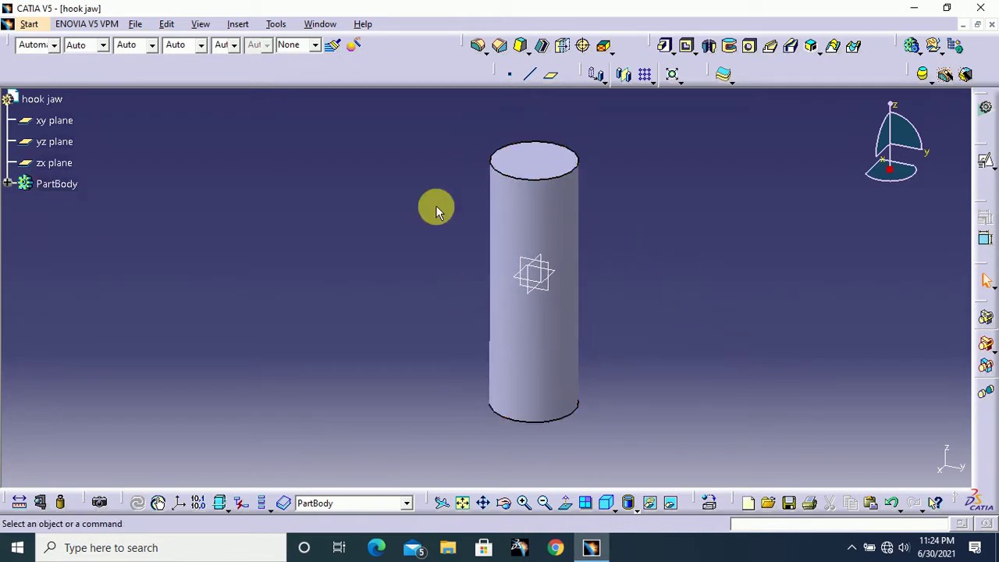
pyautogui.moveTo(675, 234); pyautogui.dragTo(664, 218, button='middle')
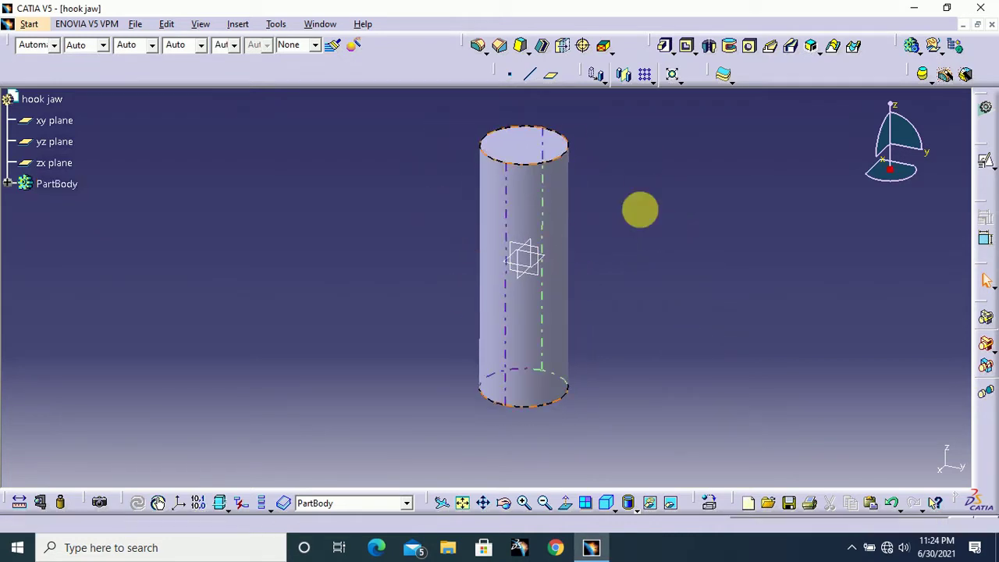
pyautogui.moveTo(611, 254); pyautogui.dragTo(650, 233, button='middle')
pyautogui.click(511, 78)
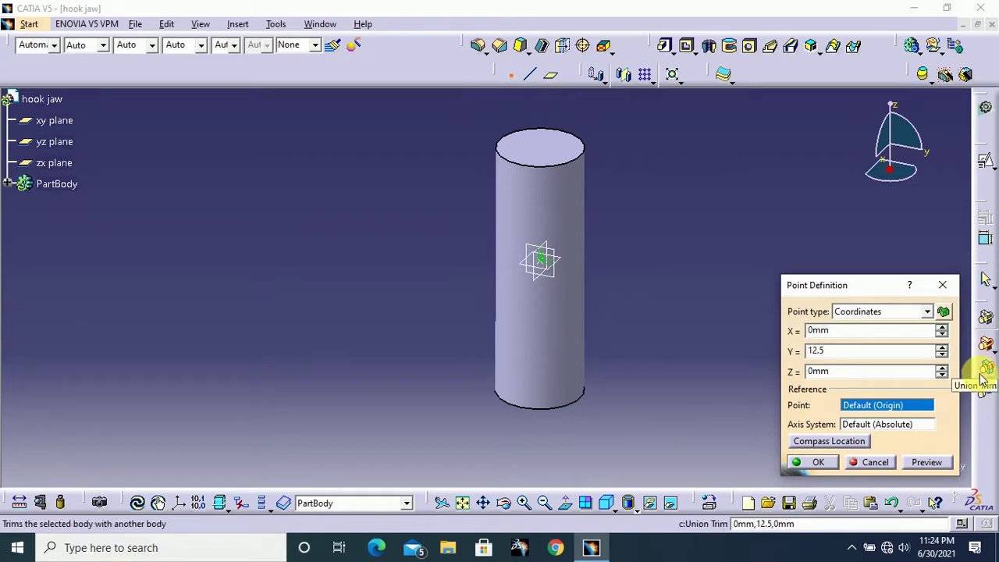
pyautogui.doubleClick(829, 371)
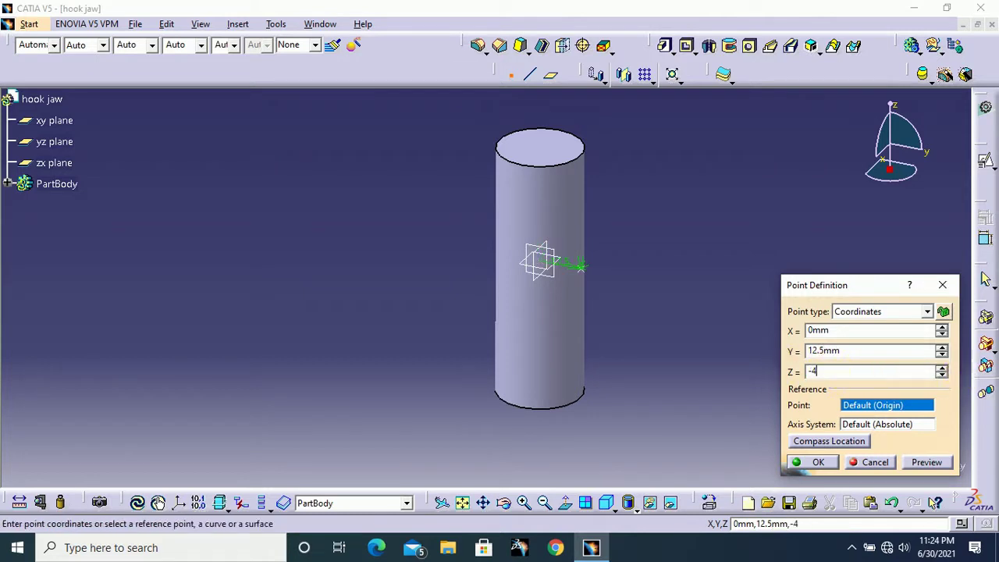
pyautogui.click(693, 299)
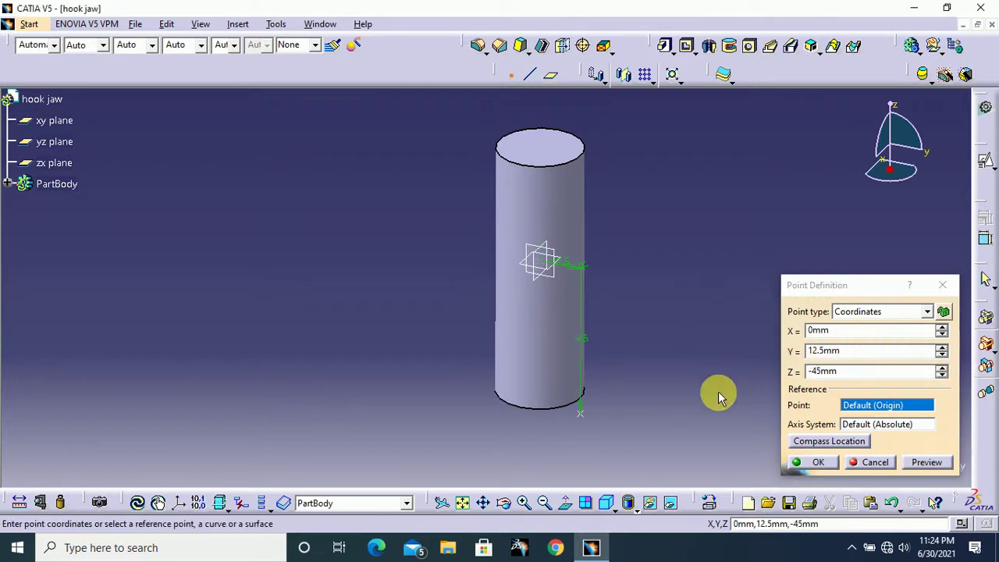
pyautogui.click(818, 462)
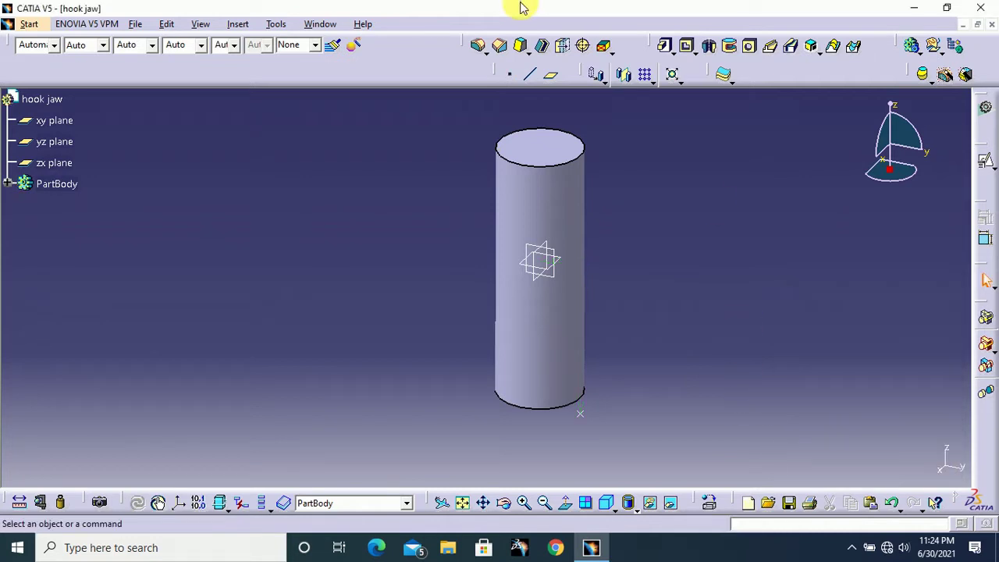
# Switch to the Generative Shape Design workbench.
pyautogui.click(985, 107)
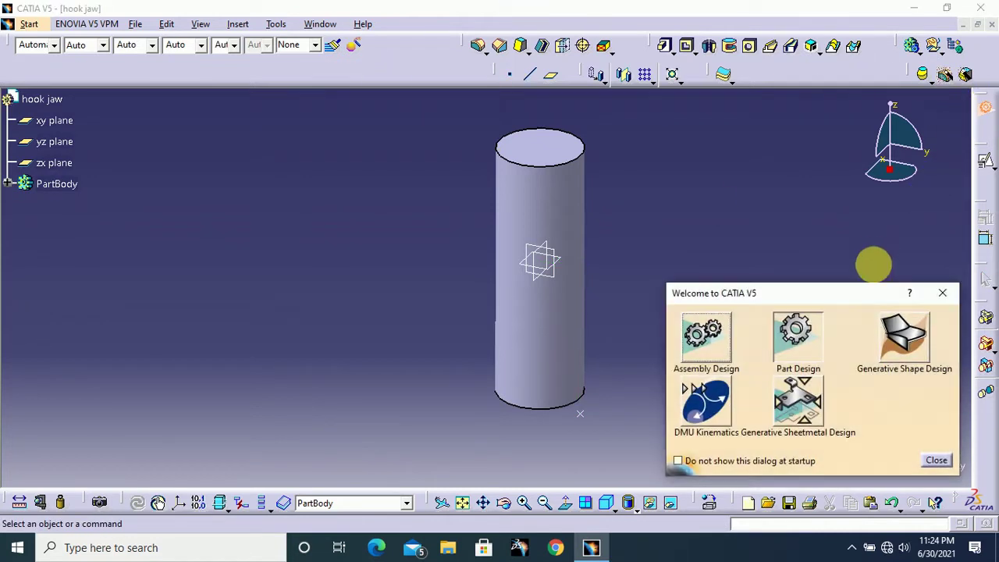
pyautogui.click(905, 344)
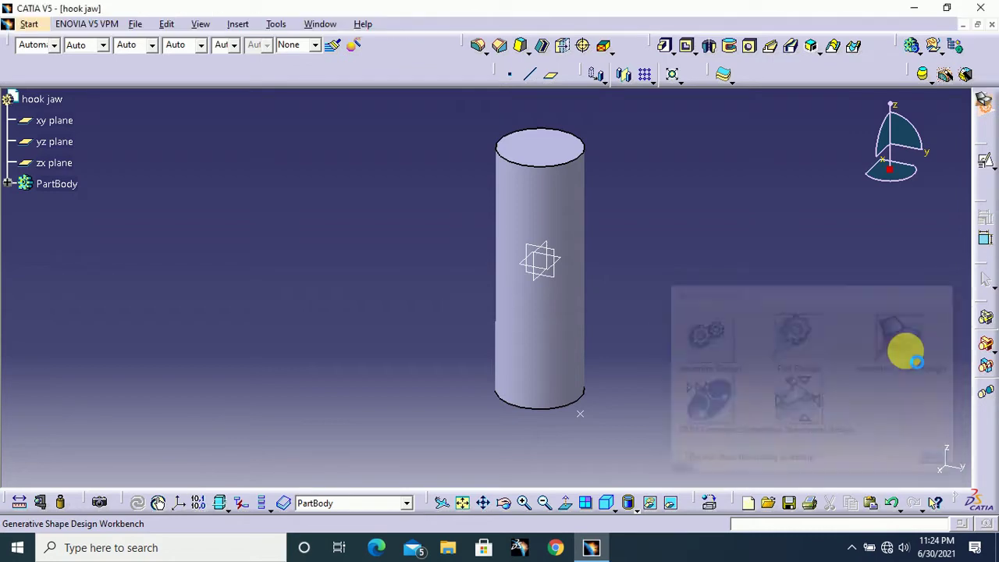
pyautogui.click(28, 23)
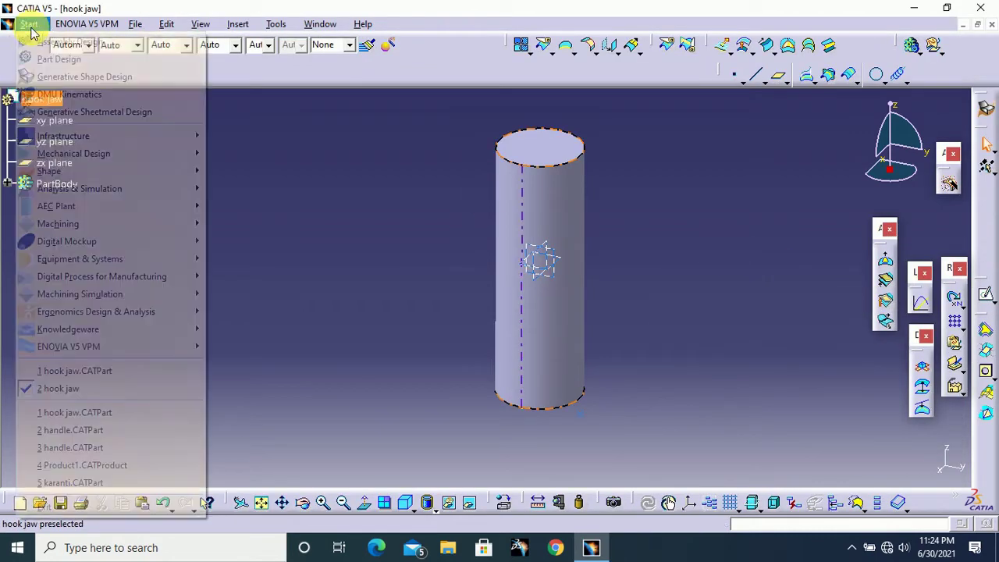
pyautogui.moveTo(76, 156)
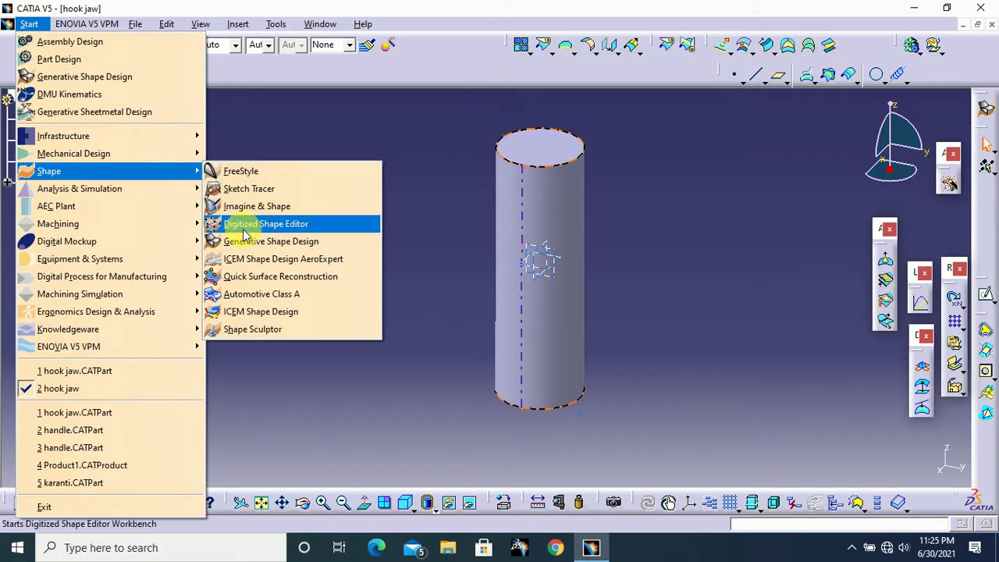
pyautogui.click(412, 230)
# Start a helix from the reference point below the cylinder, using the Z axis as its axis.
pyautogui.moveTo(687, 222); pyautogui.dragTo(638, 236, button='middle')
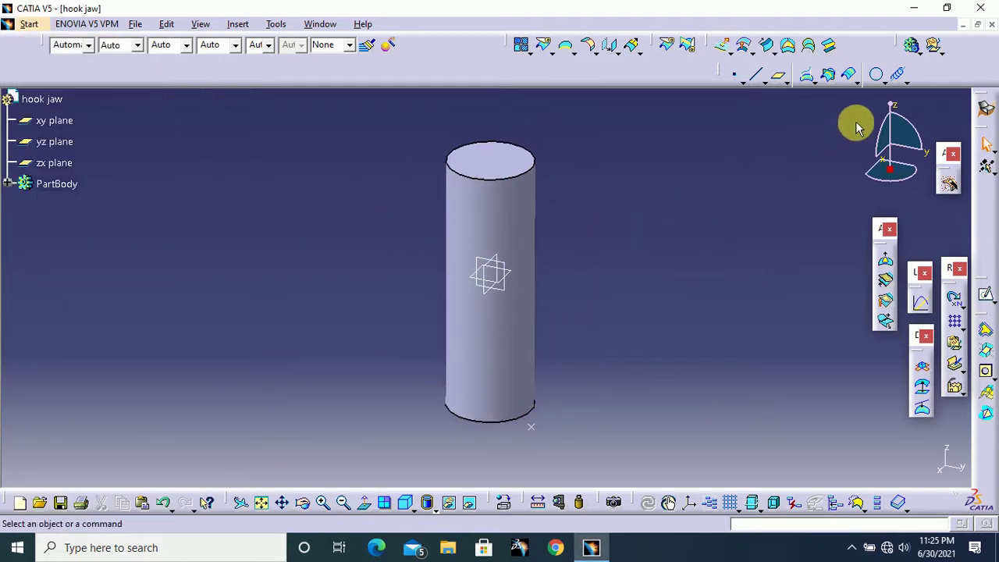
pyautogui.click(899, 76)
pyautogui.moveTo(641, 293); pyautogui.dragTo(624, 248, button='middle')
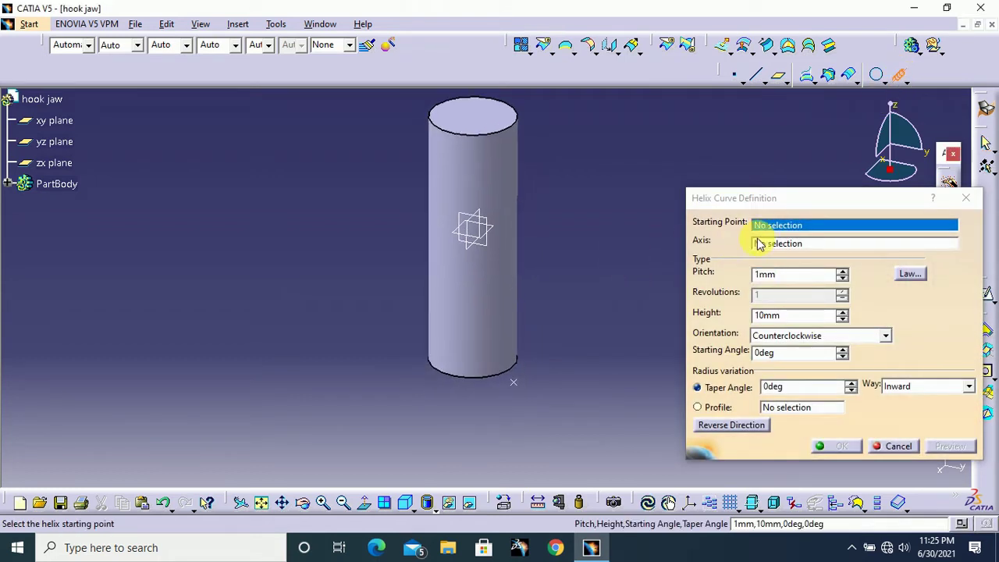
pyautogui.click(515, 382)
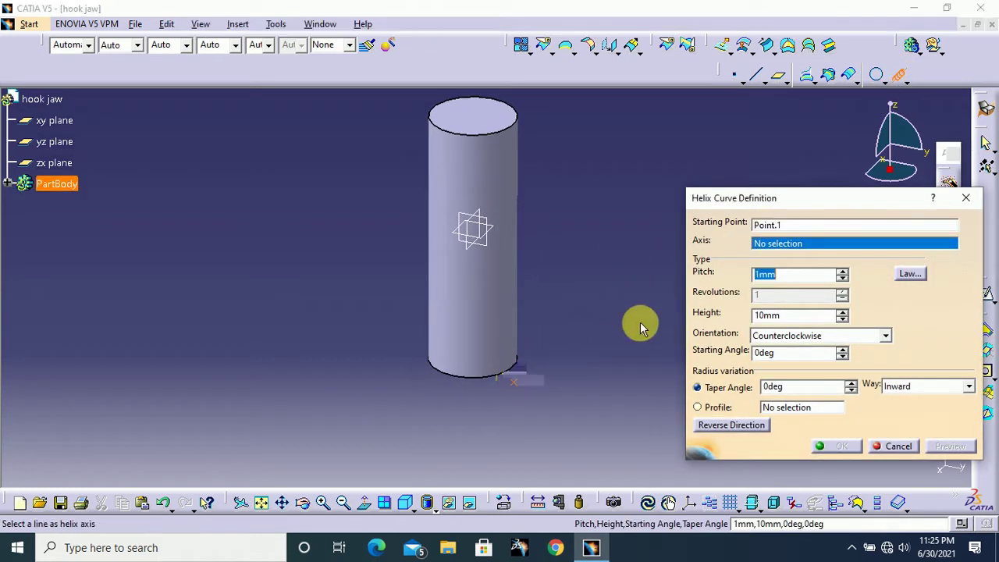
pyautogui.rightClick(772, 246)
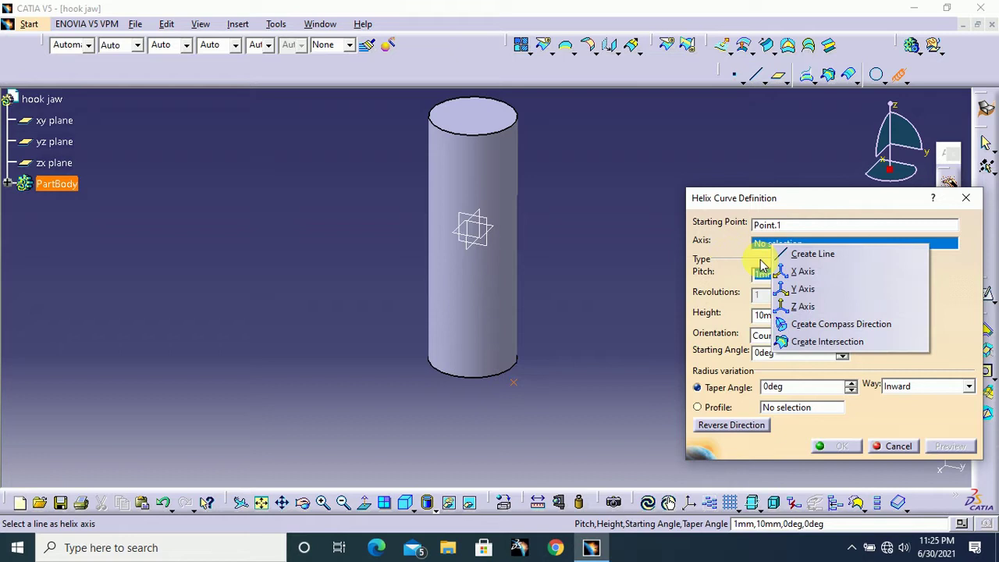
pyautogui.click(808, 307)
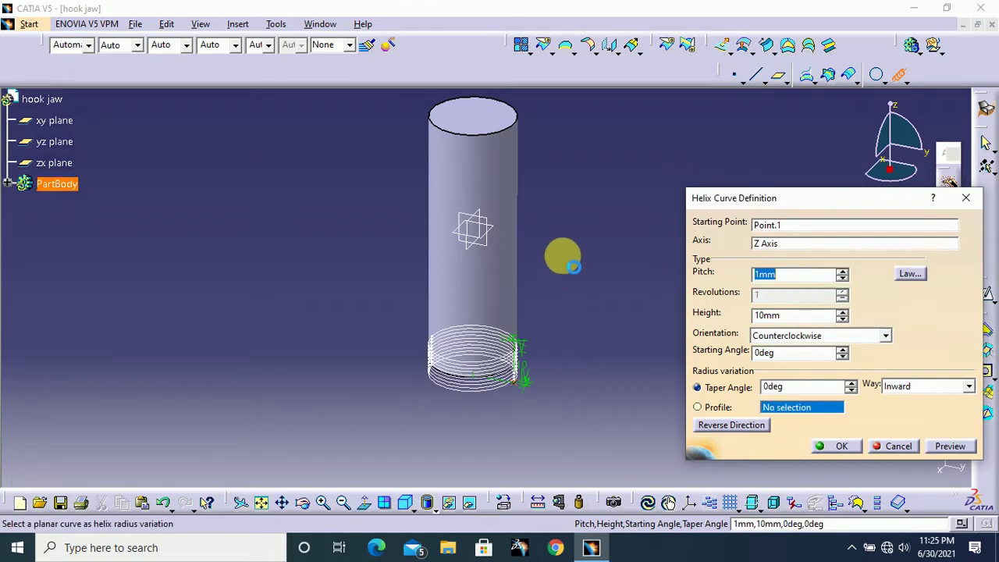
# Set the helix pitch to 6 mm and its height to 90 mm, and create the curve.
pyautogui.click(795, 279)
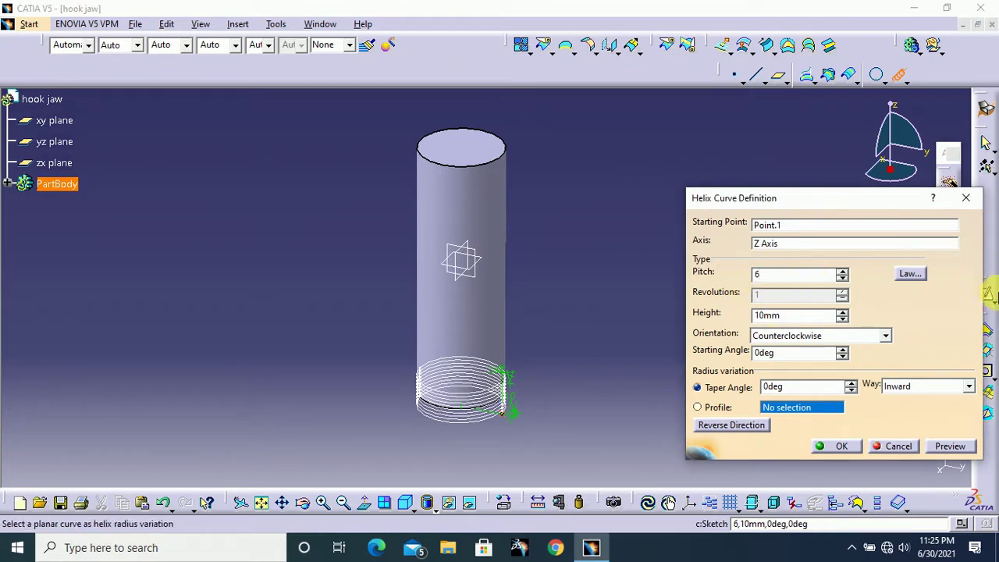
pyautogui.click(788, 315)
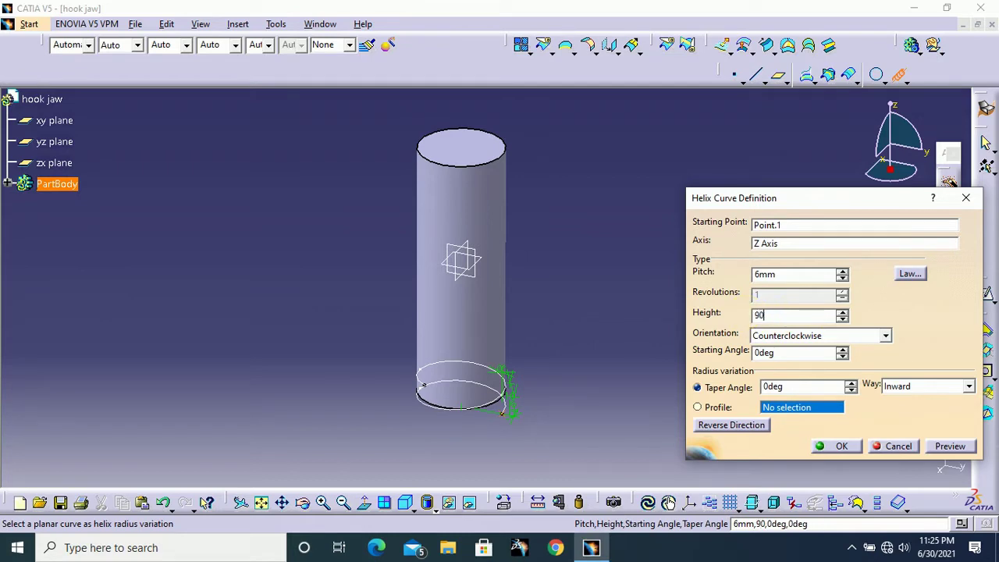
pyautogui.write('90')
pyautogui.click(622, 268)
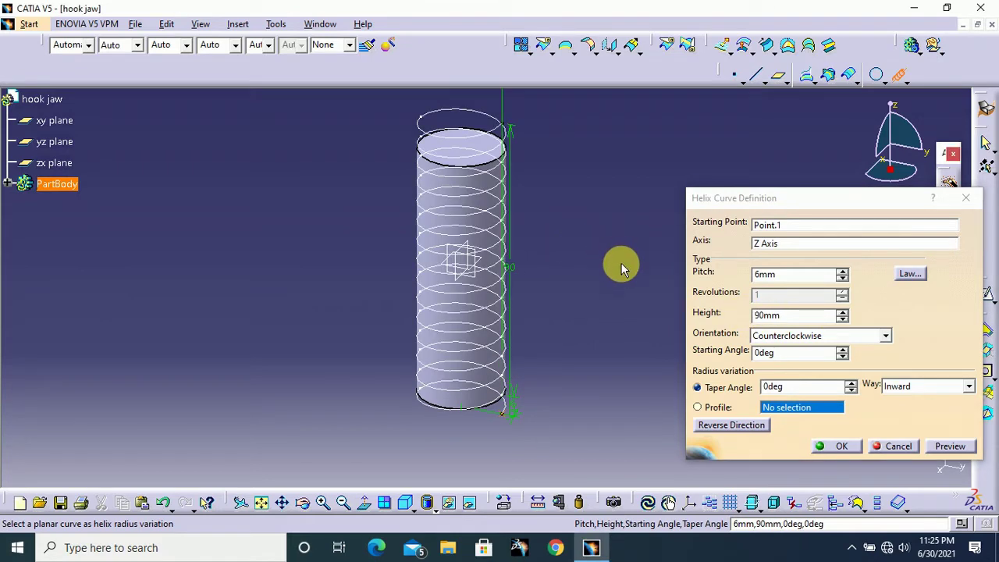
pyautogui.click(837, 449)
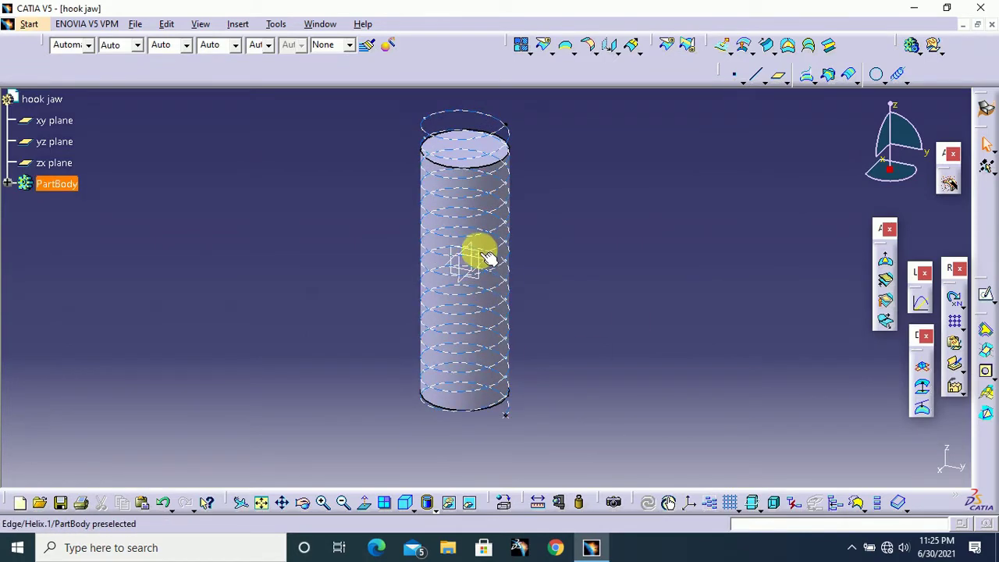
# Open a sketch on the yz plane and project the helix's starting point onto it.
pyautogui.click(67, 148)
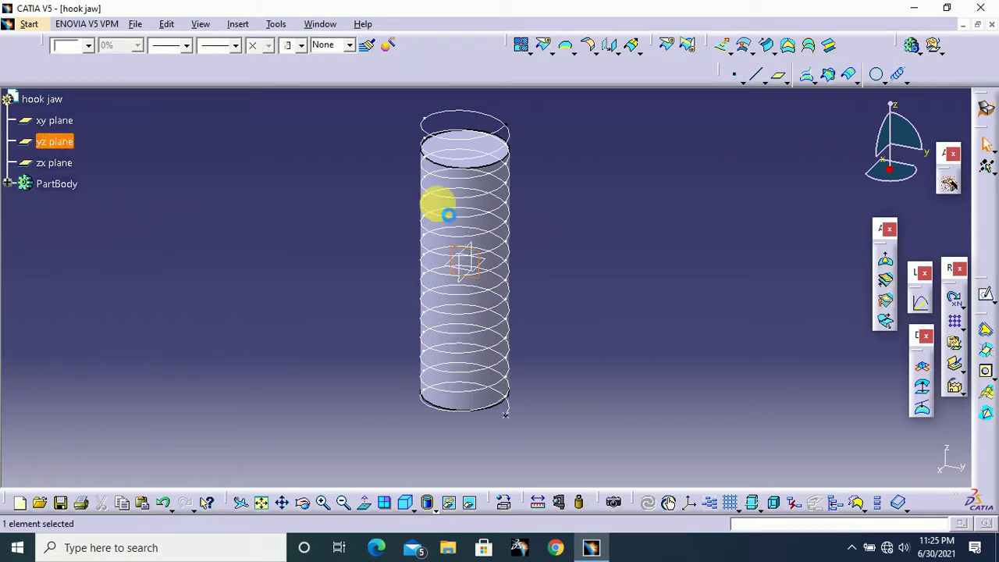
pyautogui.click(987, 299)
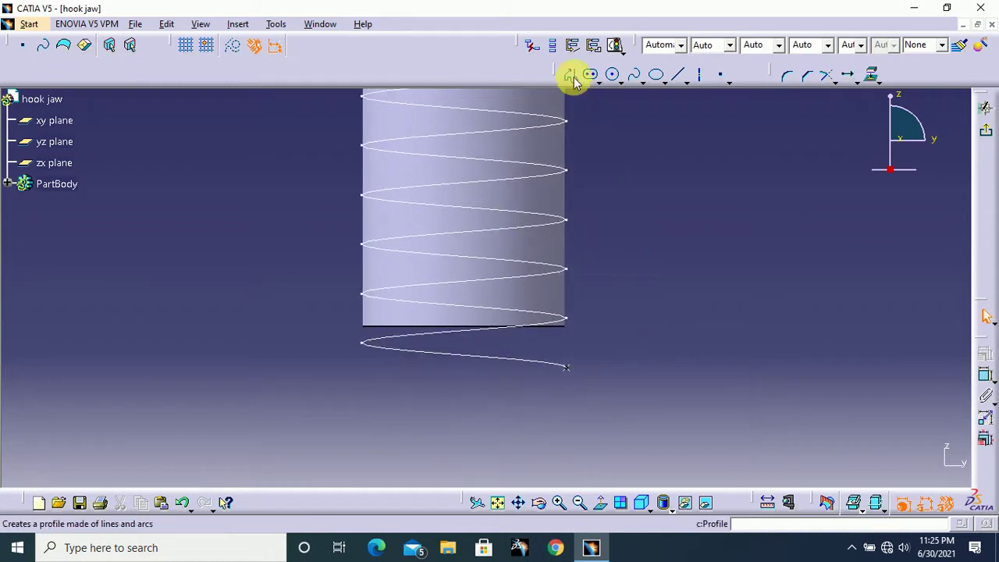
pyautogui.click(567, 367)
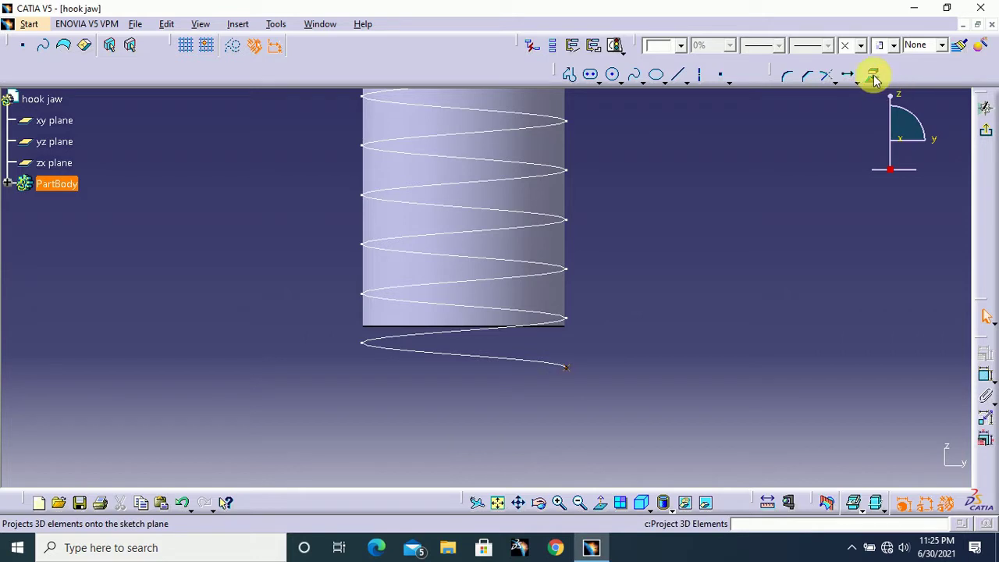
pyautogui.click(874, 78)
pyautogui.click(566, 367)
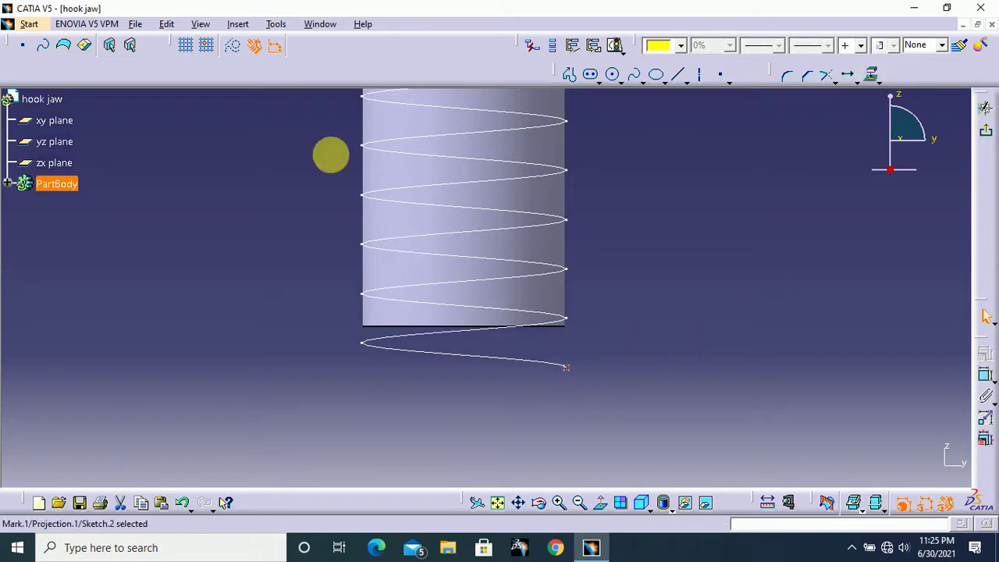
# Convert the projected helix starting point to a construction element.
pyautogui.click(234, 48)
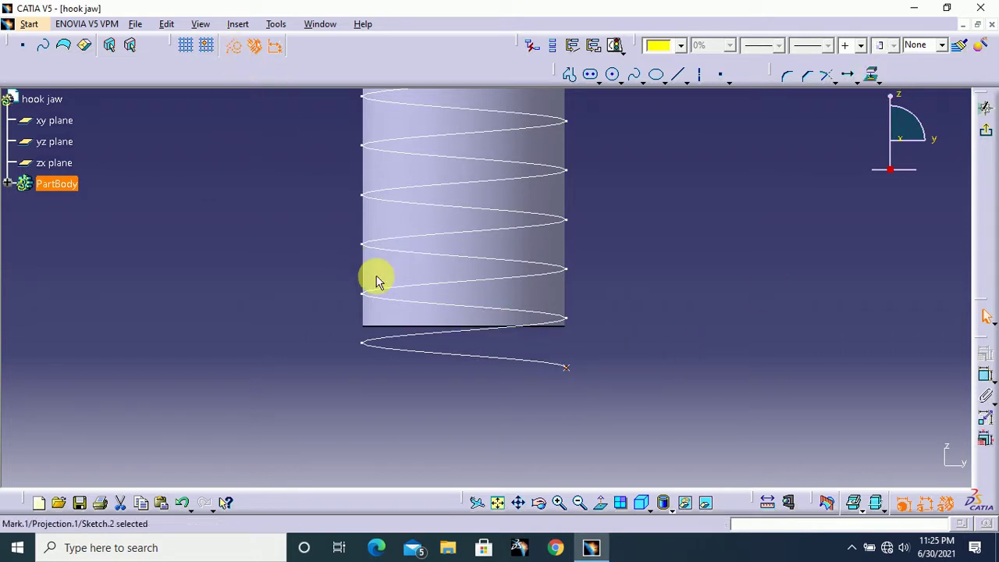
pyautogui.click(211, 125)
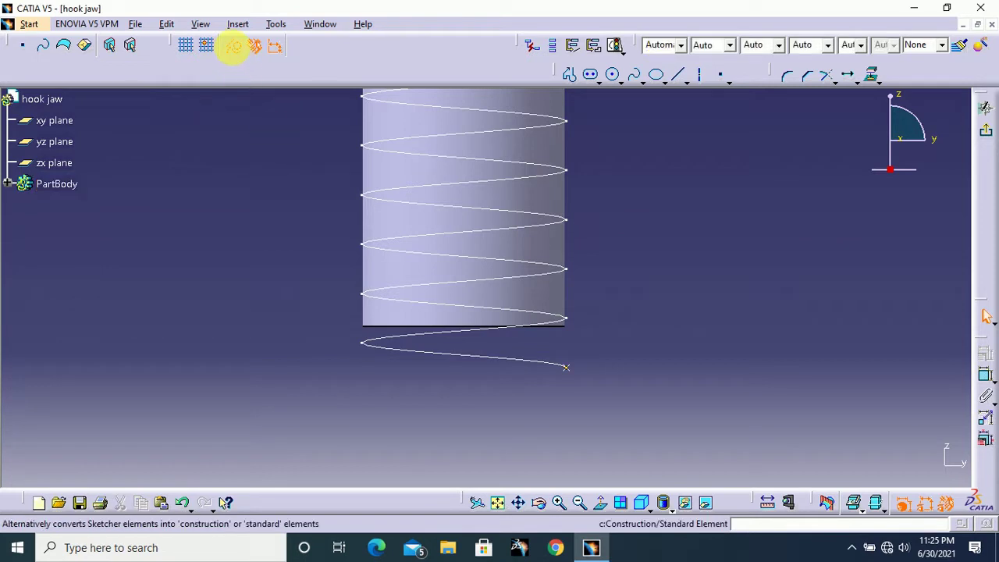
pyautogui.moveTo(710, 152); pyautogui.dragTo(696, 164, button='middle')
# Sketch a closed four-sided profile from the projected point, about 4 mm wide and 3.4 mm tall, with vertical sides, flat base and sloped upper edge.
pyautogui.click(569, 75)
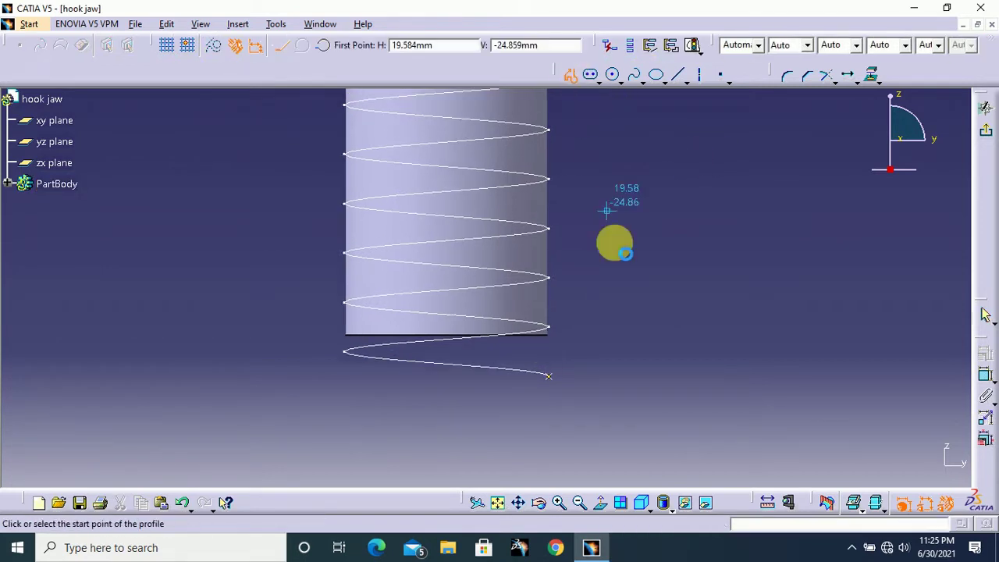
pyautogui.moveTo(613, 238)
pyautogui.mouseDown(button='middle')
pyautogui.moveTo(627, 335)
pyautogui.moveTo(678, 344)
pyautogui.moveTo(602, 223)
pyautogui.mouseUp(button='middle')
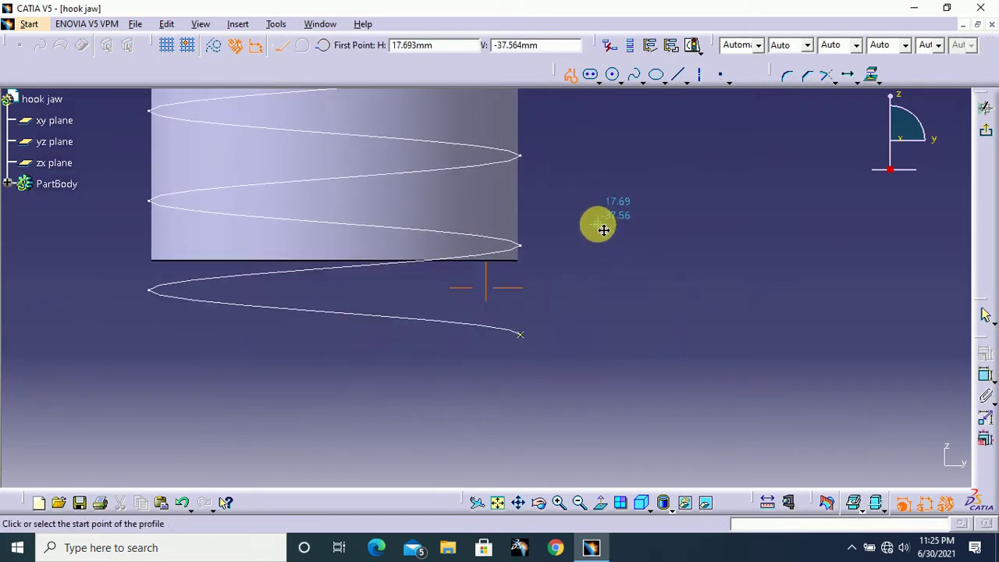
pyautogui.click(523, 336)
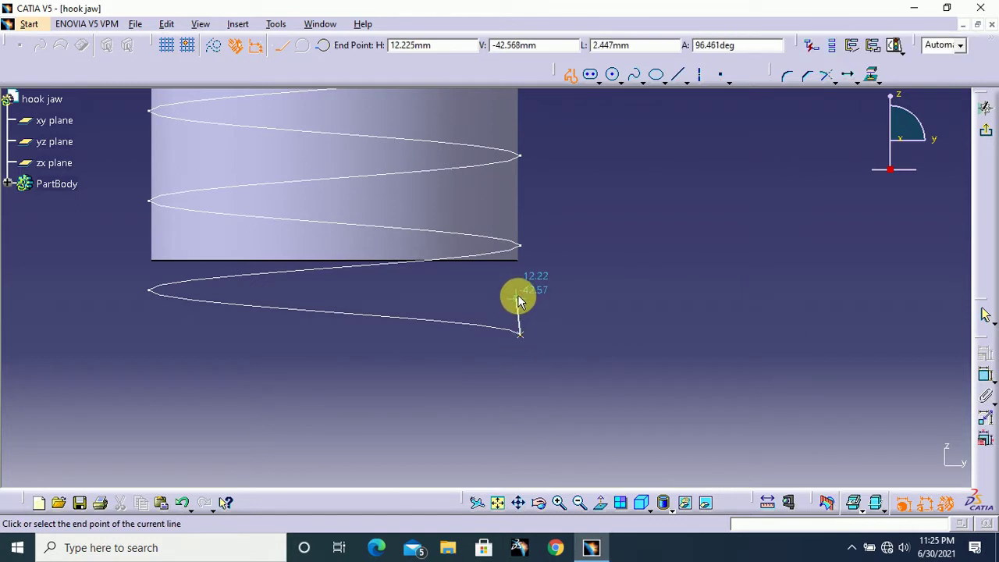
pyautogui.click(519, 285)
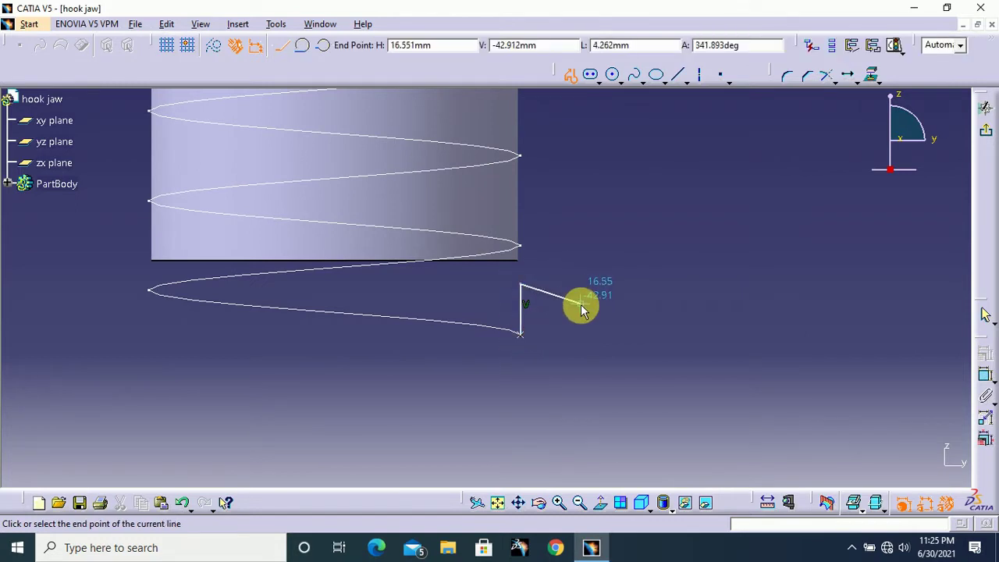
pyautogui.click(580, 336)
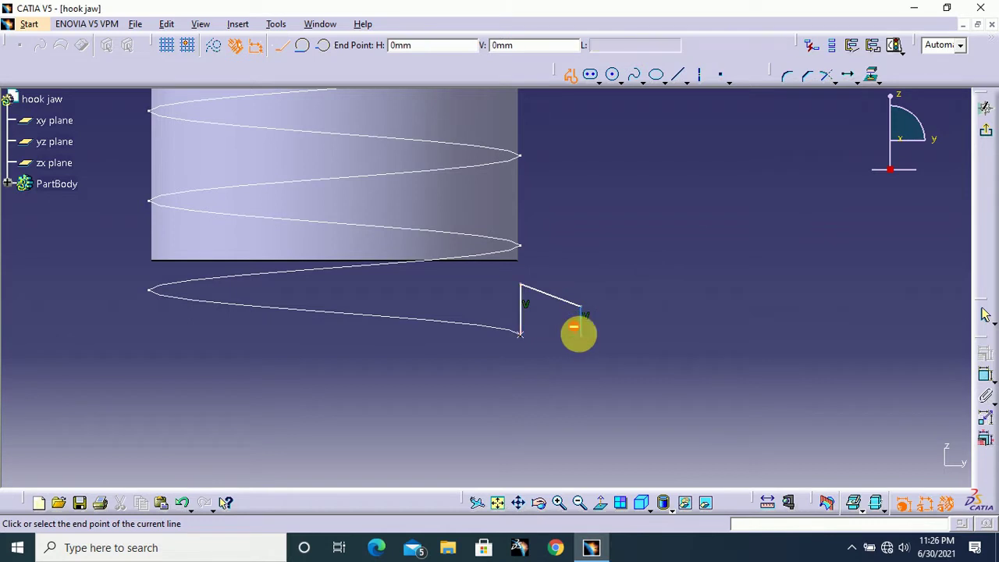
pyautogui.click(521, 334)
pyautogui.click(632, 209)
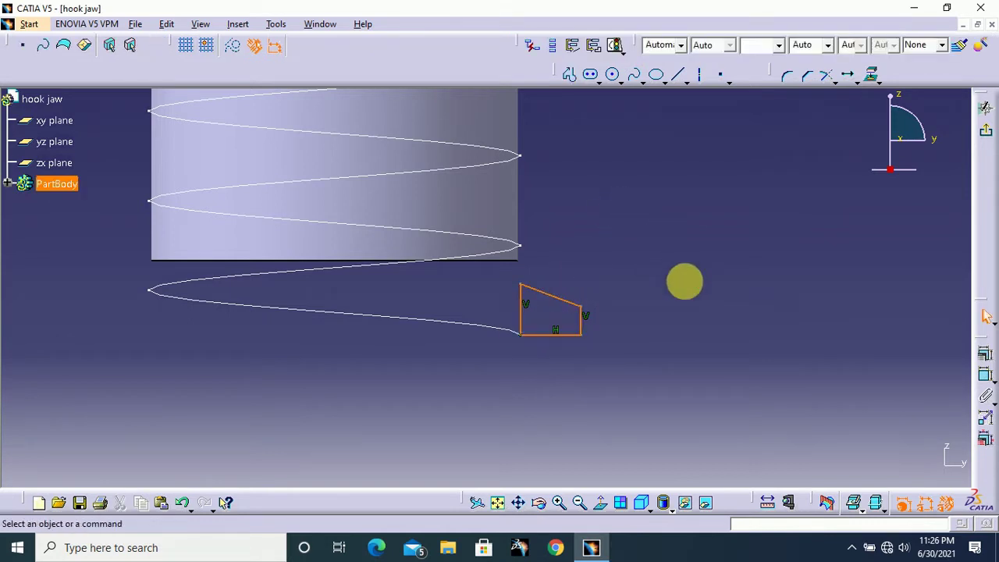
# Dimension the height of the profile's taller vertical side and set it to 2.15 mm.
pyautogui.click(986, 380)
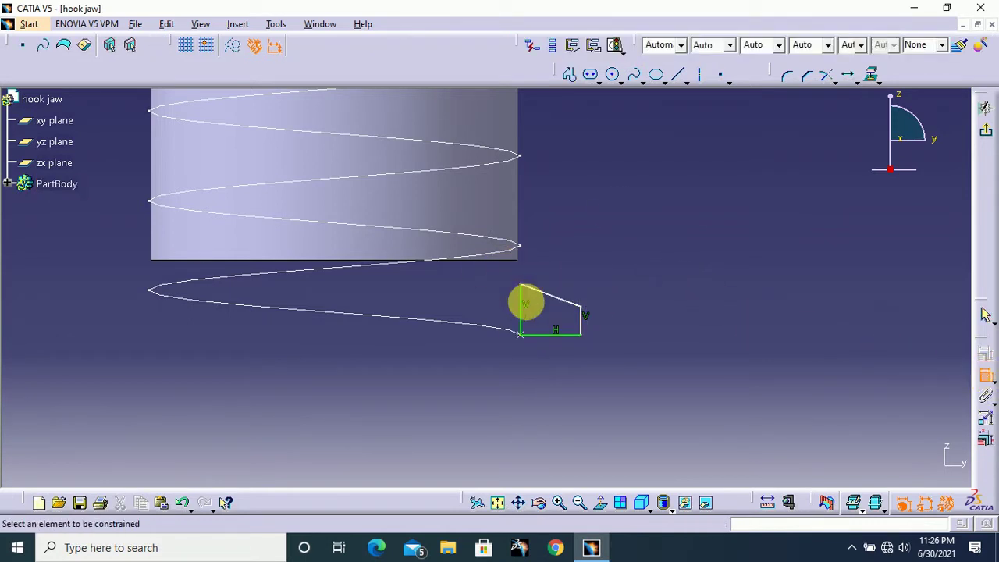
pyautogui.click(521, 315)
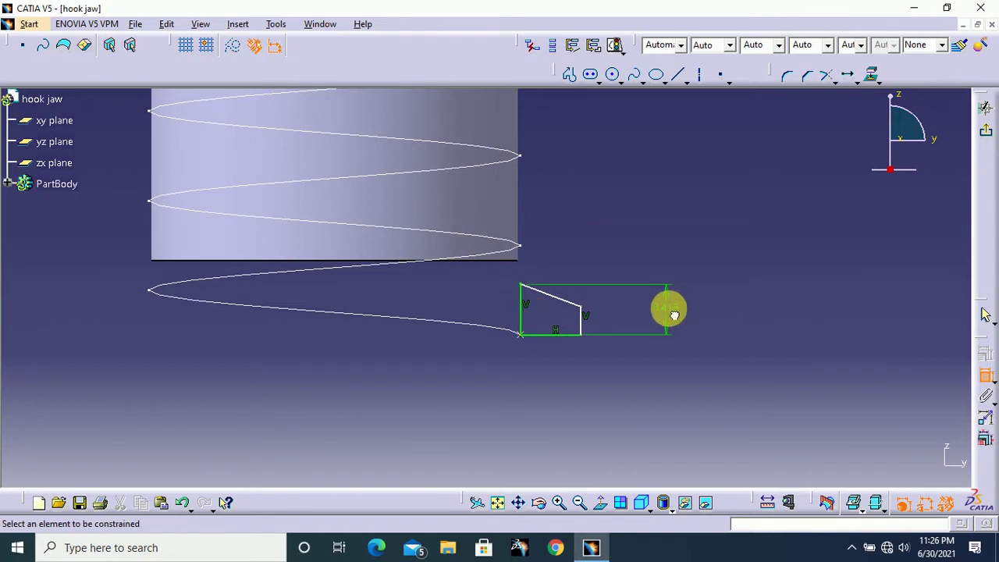
pyautogui.doubleClick(673, 312)
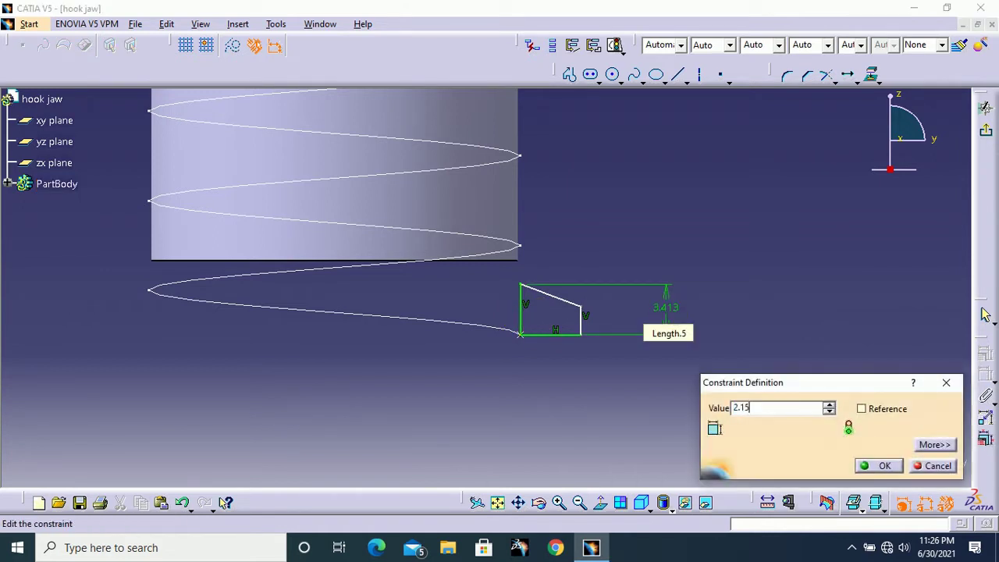
pyautogui.write('2.15')
pyautogui.press('Return')
# Add a horizontal dimension to the sloped line and set the profile's width to 3 mm.
pyautogui.click(538, 309)
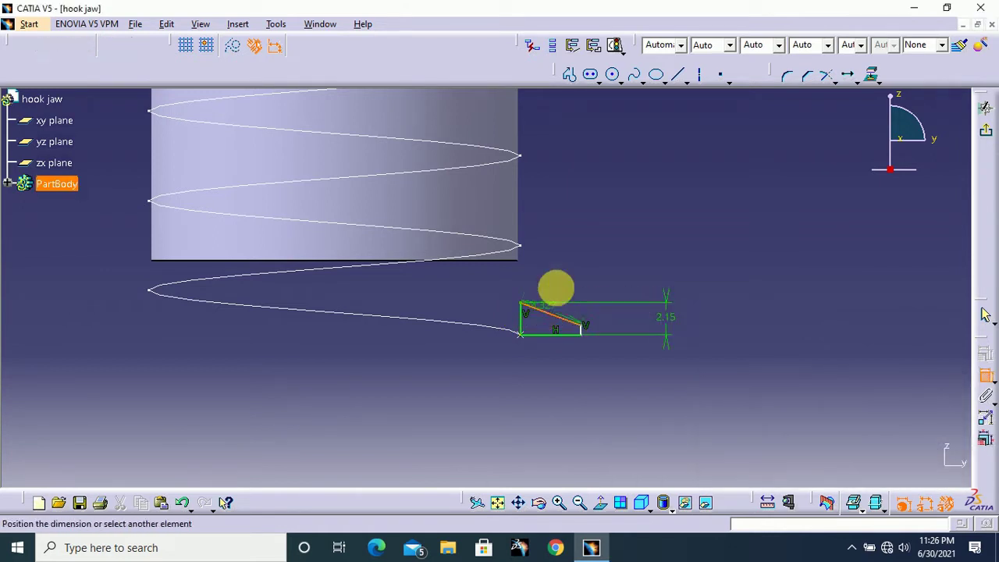
pyautogui.rightClick(586, 271)
pyautogui.click(646, 312)
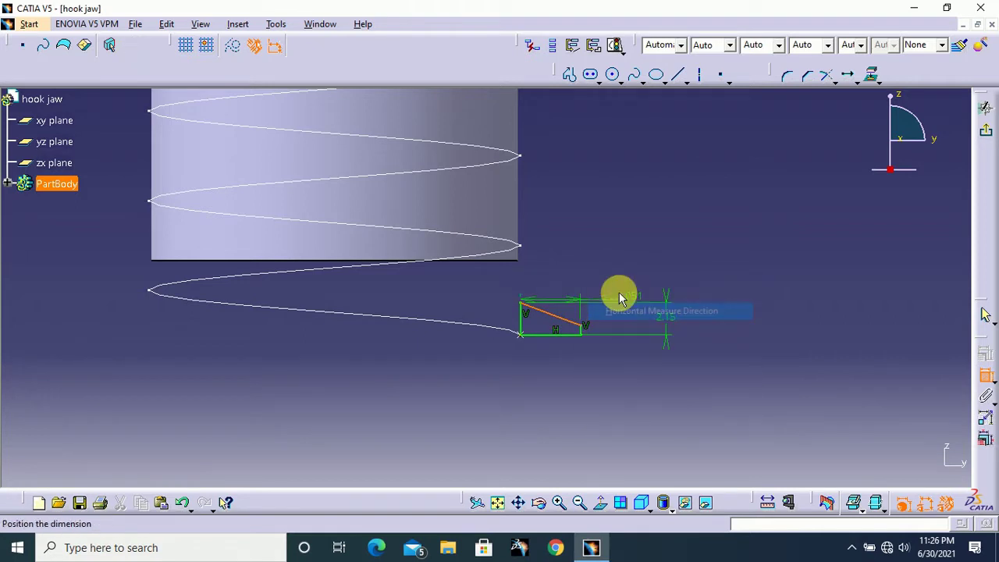
pyautogui.click(629, 262)
pyautogui.doubleClick(632, 264)
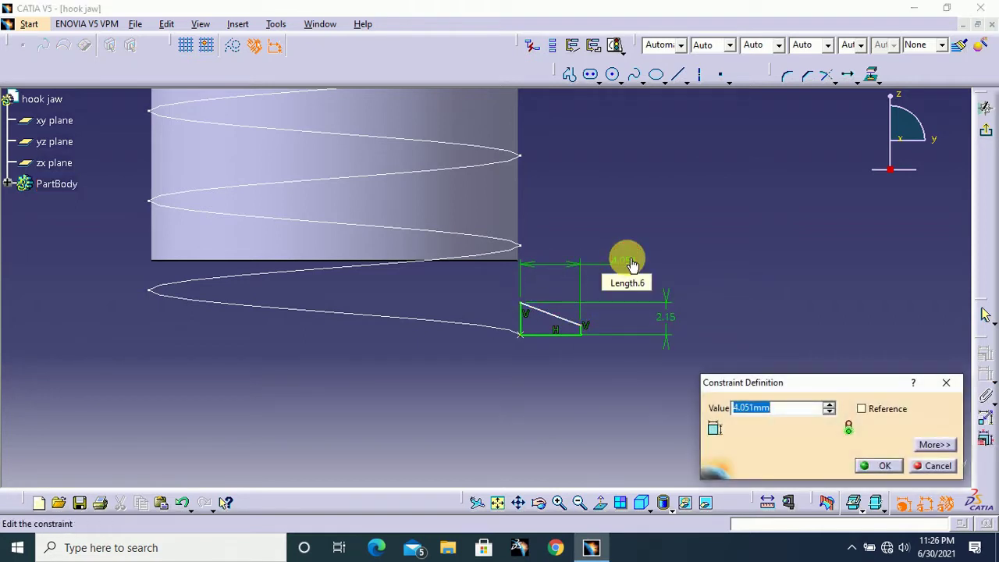
pyautogui.press('Return')
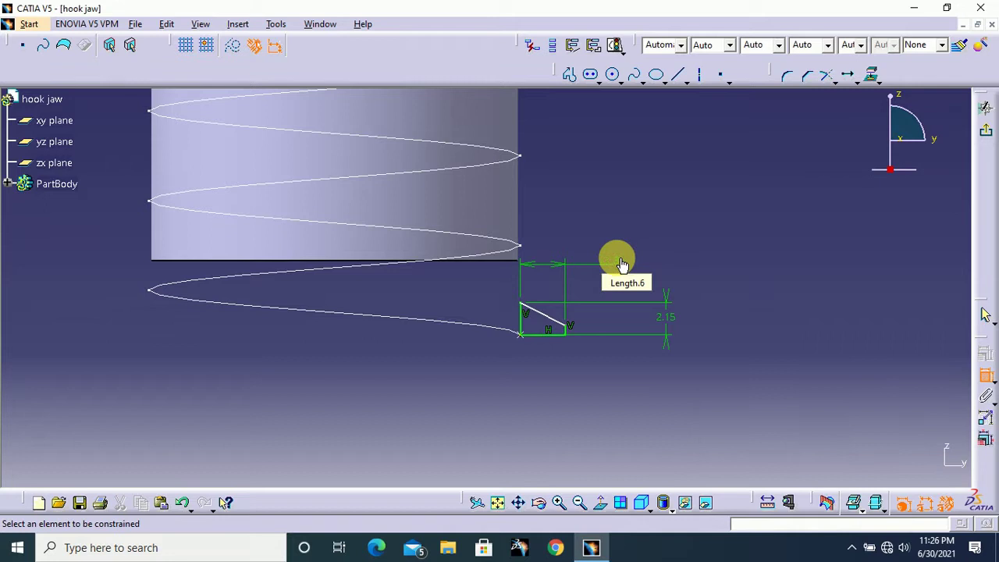
# Dimension the profile's shorter outer vertical side and set it to 0.75 mm.
pyautogui.click(572, 332)
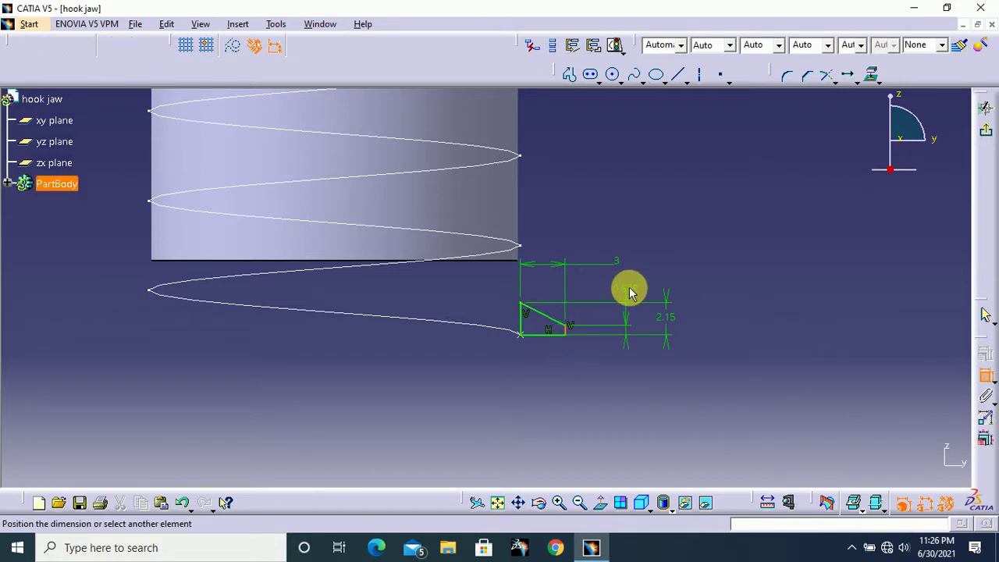
pyautogui.doubleClick(638, 290)
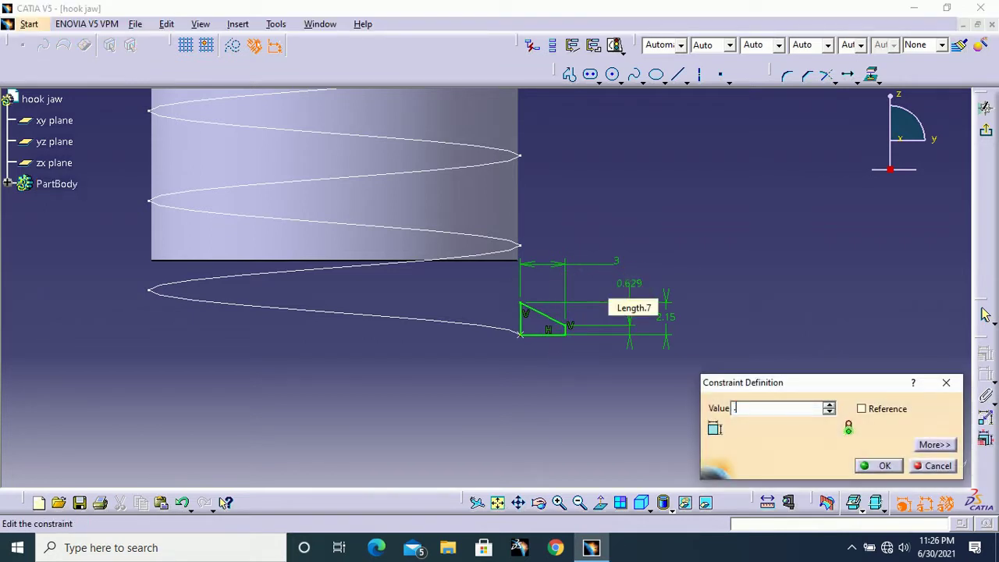
pyautogui.write('.75')
pyautogui.press('Return')
pyautogui.scroll(3, 763, 335)
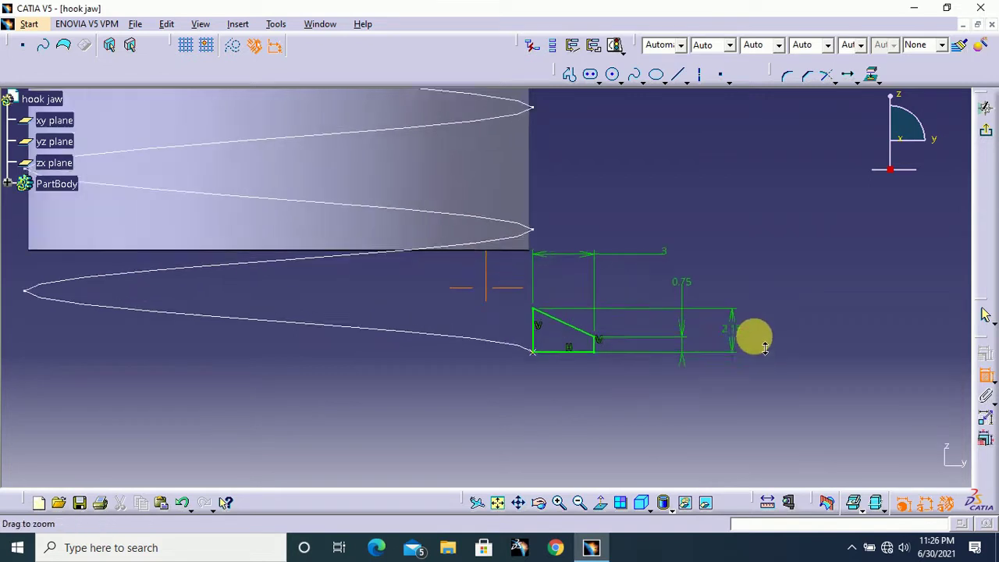
pyautogui.click(985, 375)
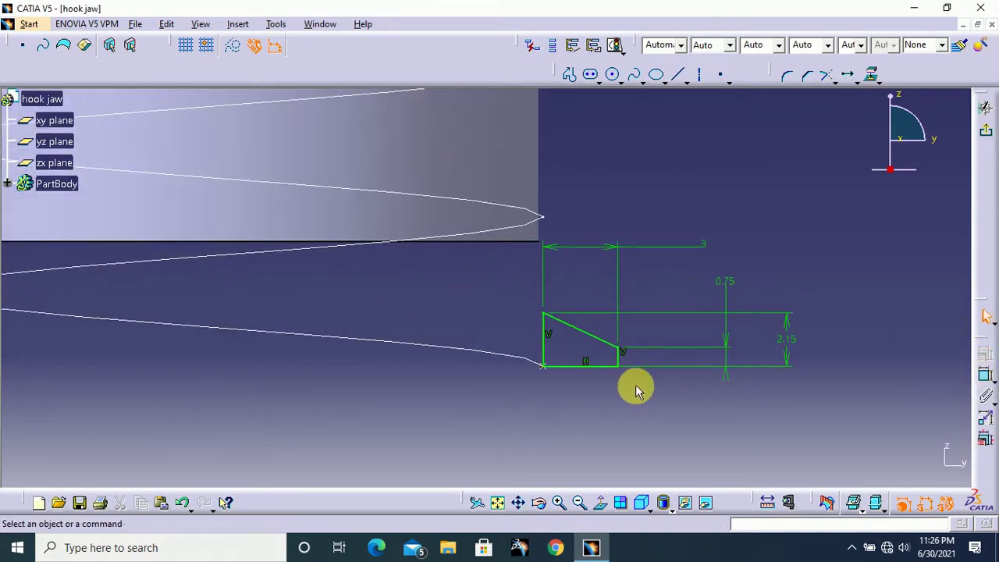
# Convert the profile's horizontal base line to a construction element and mirror the other three lines about it.
pyautogui.click(587, 365)
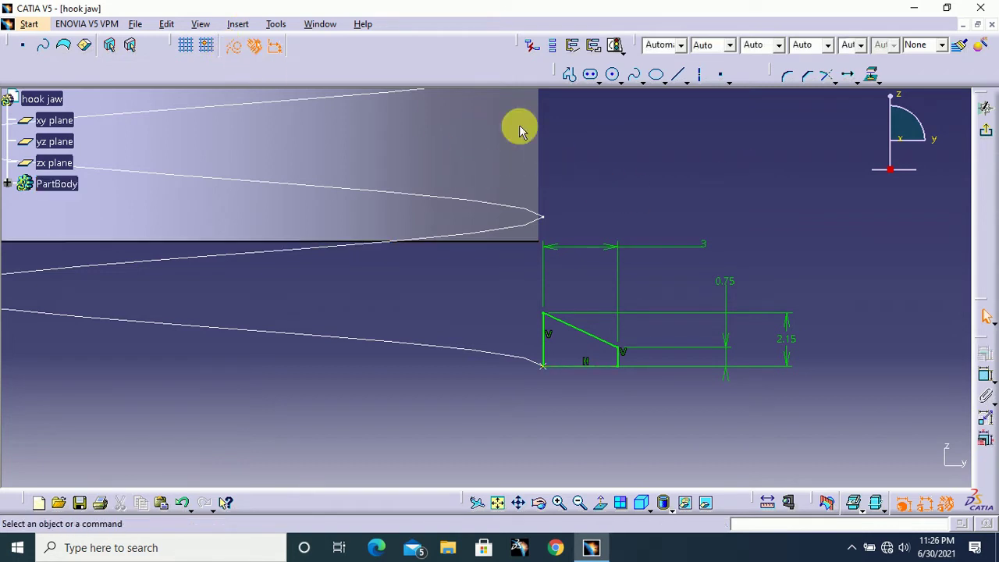
pyautogui.click(620, 358)
pyautogui.keyDown('ctrl'); pyautogui.click(593, 336); pyautogui.keyUp('ctrl')
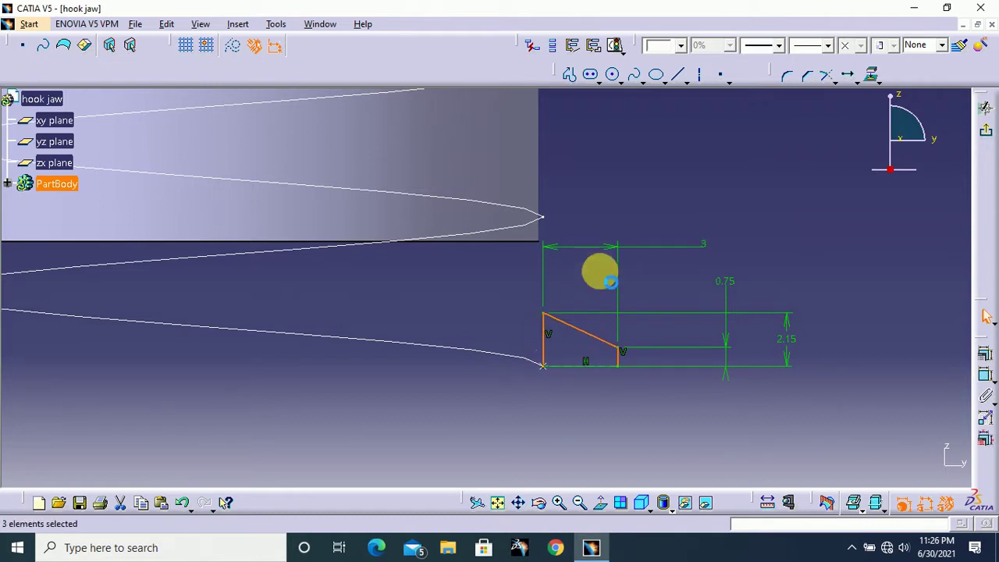
pyautogui.click(873, 78)
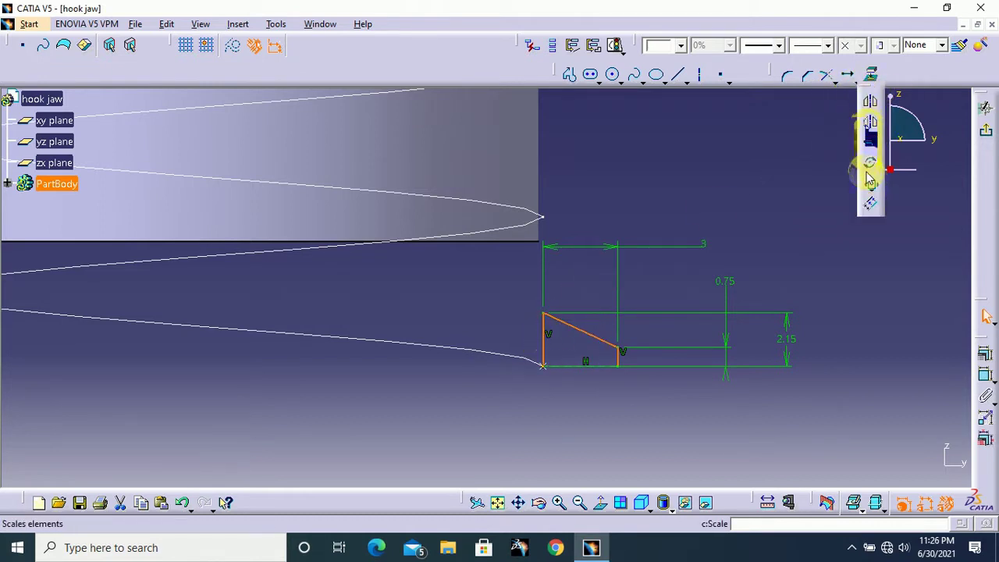
pyautogui.click(871, 106)
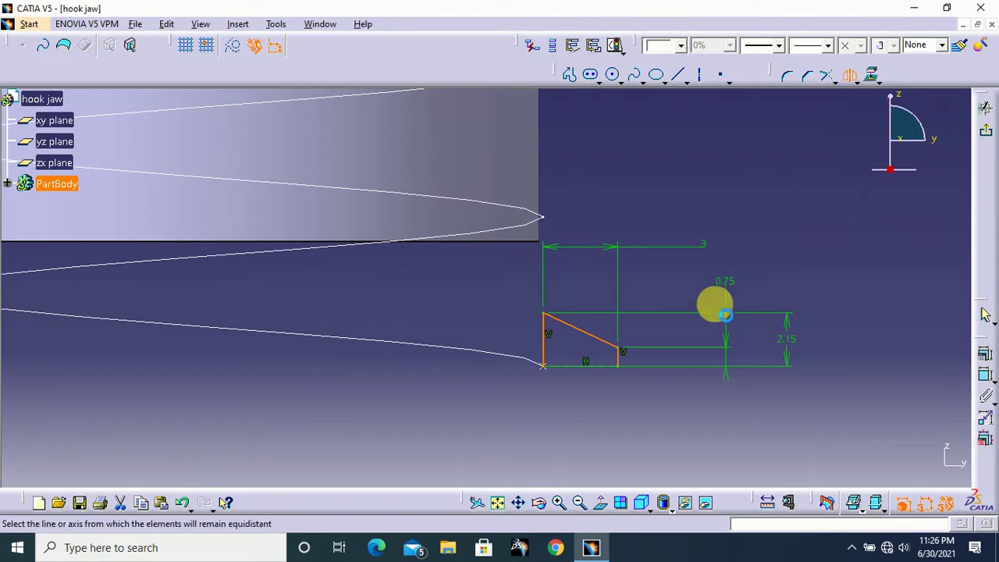
pyautogui.click(584, 367)
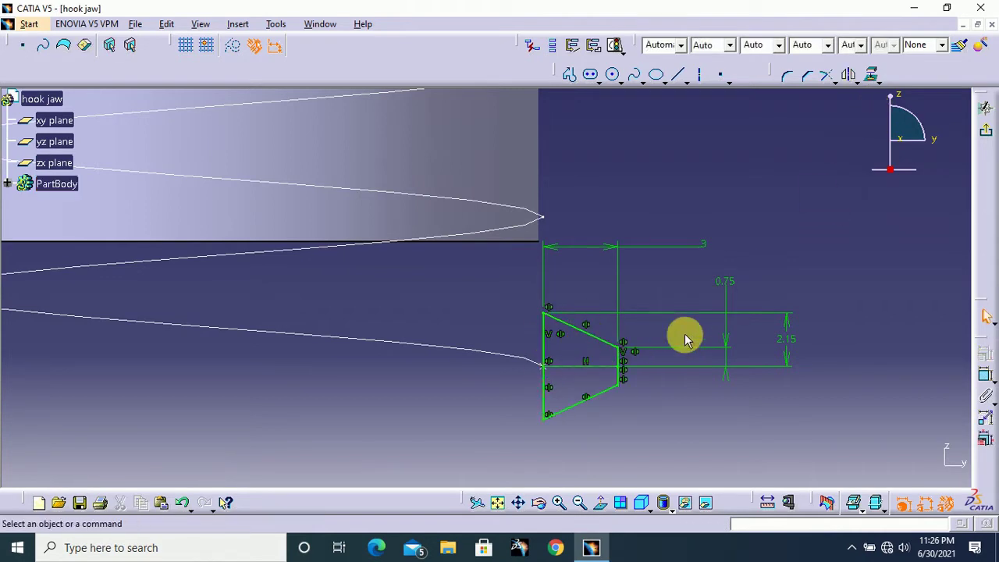
# Exit the thread profile sketch and switch to the Part Design workbench.
pyautogui.moveTo(765, 243); pyautogui.dragTo(773, 287, button='middle')
pyautogui.moveTo(720, 190); pyautogui.dragTo(712, 251, button='middle')
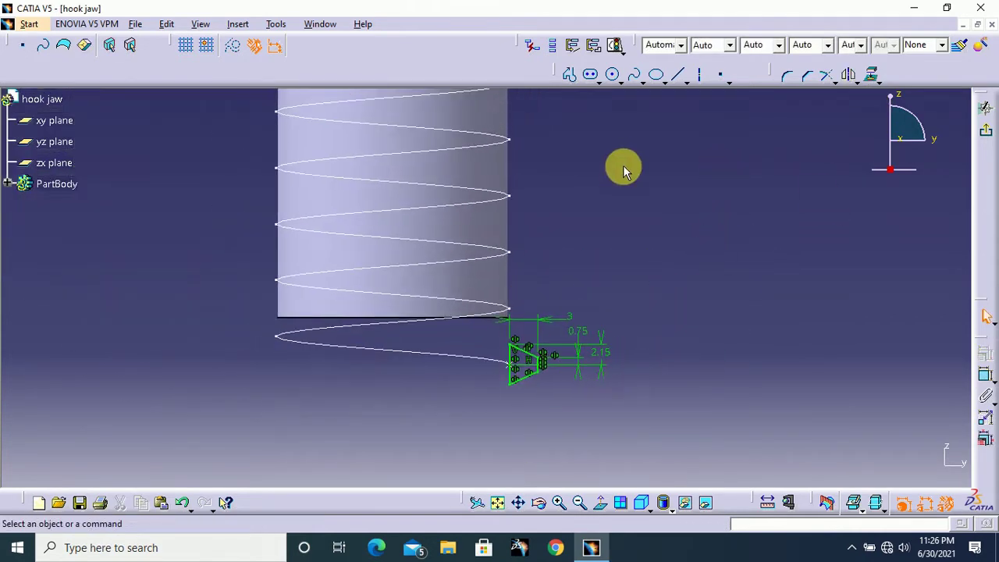
pyautogui.moveTo(625, 167); pyautogui.dragTo(649, 218, button='middle')
pyautogui.click(990, 140)
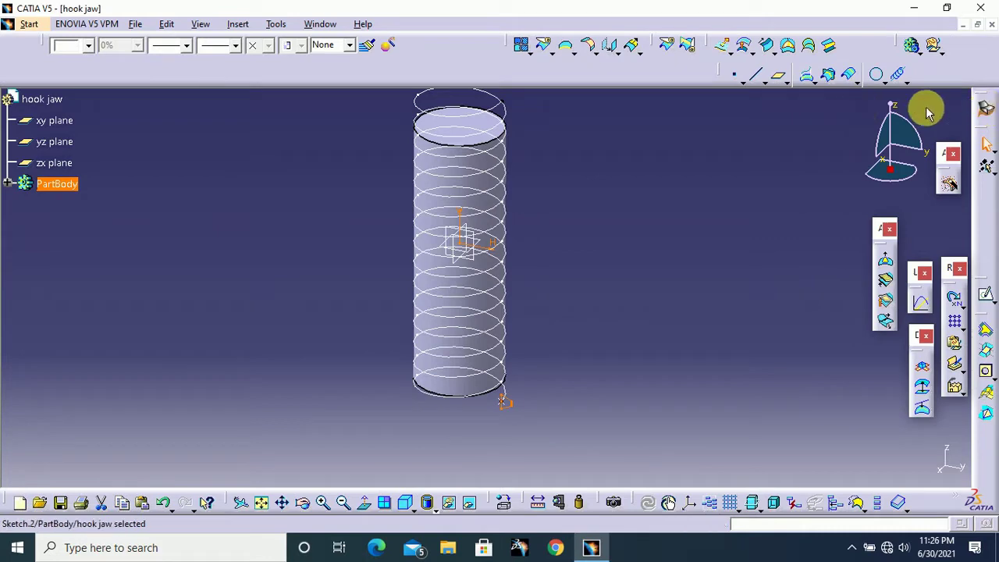
pyautogui.click(987, 111)
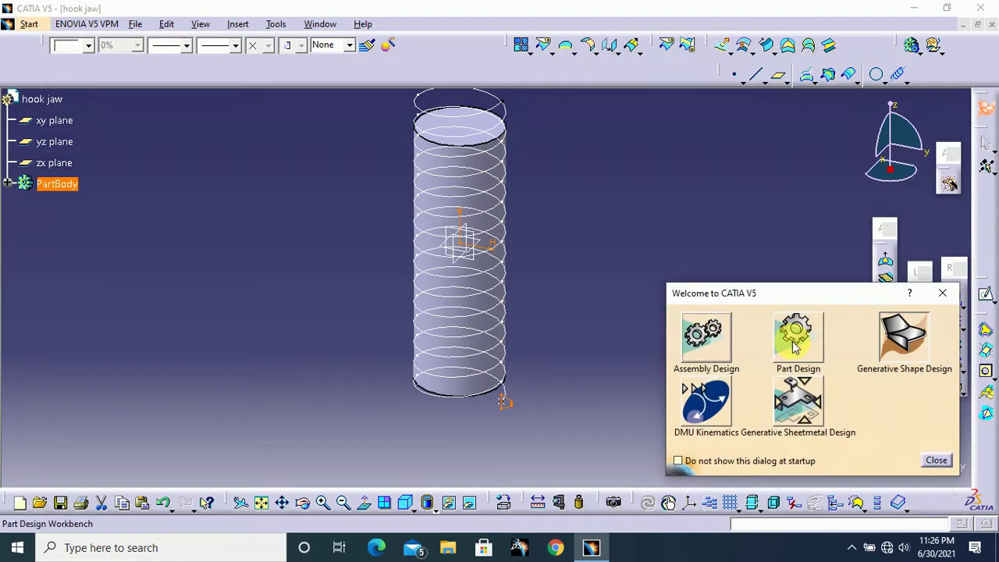
pyautogui.click(795, 344)
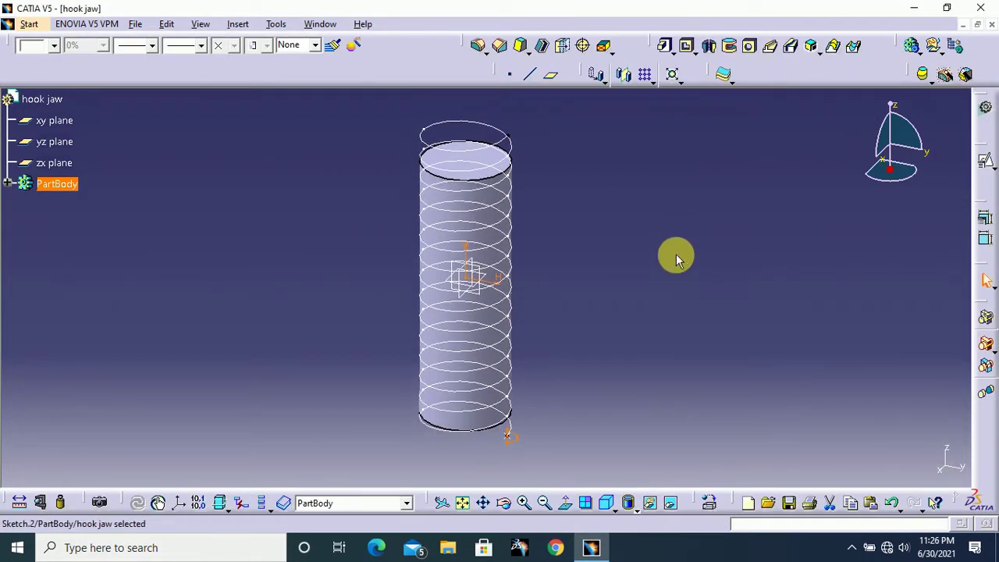
# Start a Rib using the trapezoidal sketch as the profile and the helix as the center curve.
pyautogui.moveTo(599, 394)
pyautogui.mouseDown(button='middle')
pyautogui.moveTo(595, 372)
pyautogui.moveTo(585, 390)
pyautogui.moveTo(609, 332)
pyautogui.moveTo(606, 357)
pyautogui.moveTo(601, 304)
pyautogui.mouseUp(button='middle')
pyautogui.click(600, 304)
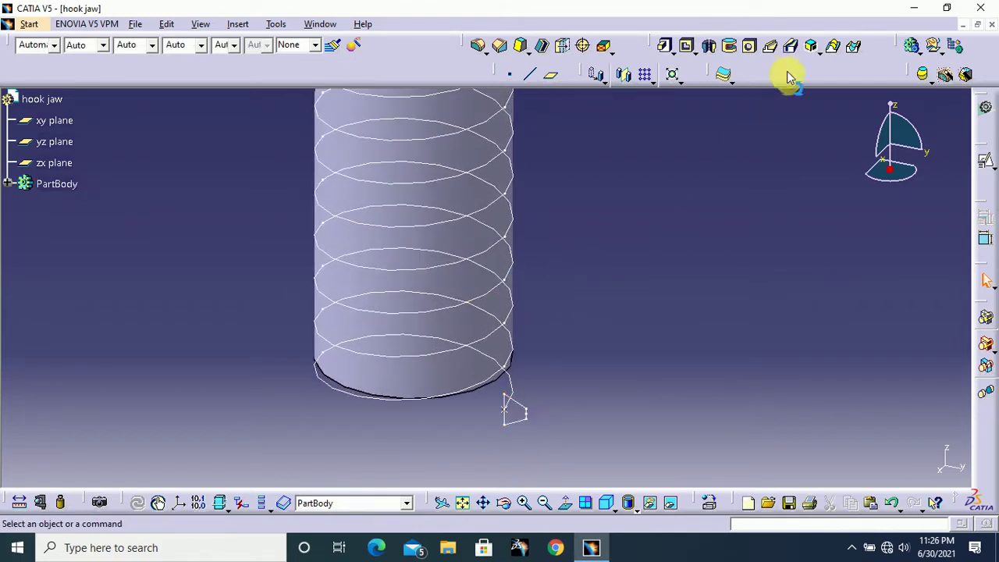
pyautogui.click(771, 47)
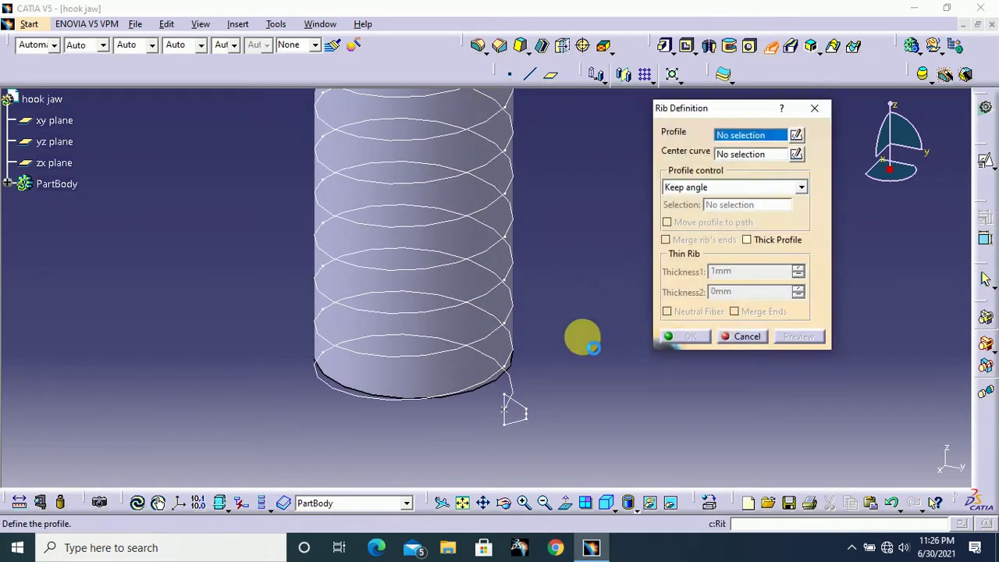
pyautogui.click(521, 408)
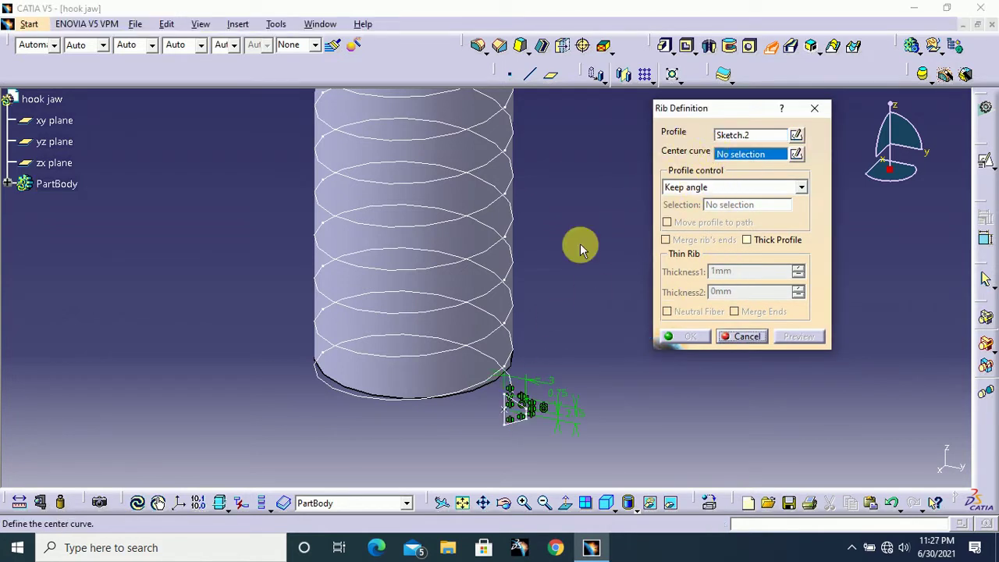
pyautogui.click(473, 261)
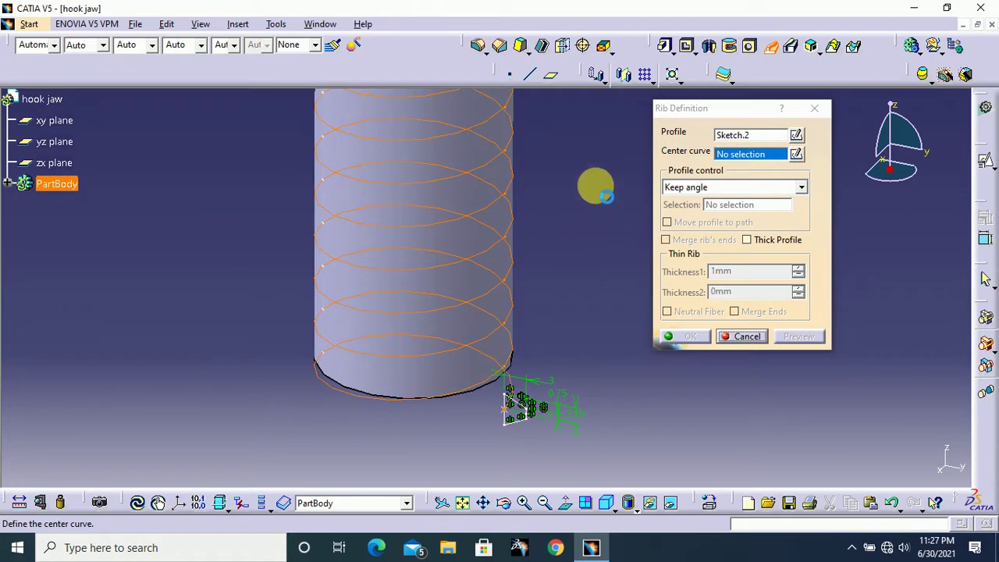
# Set the rib's profile control to Pulling direction along the Z axis and create the thread rib.
pyautogui.moveTo(587, 164); pyautogui.dragTo(562, 213, button='middle')
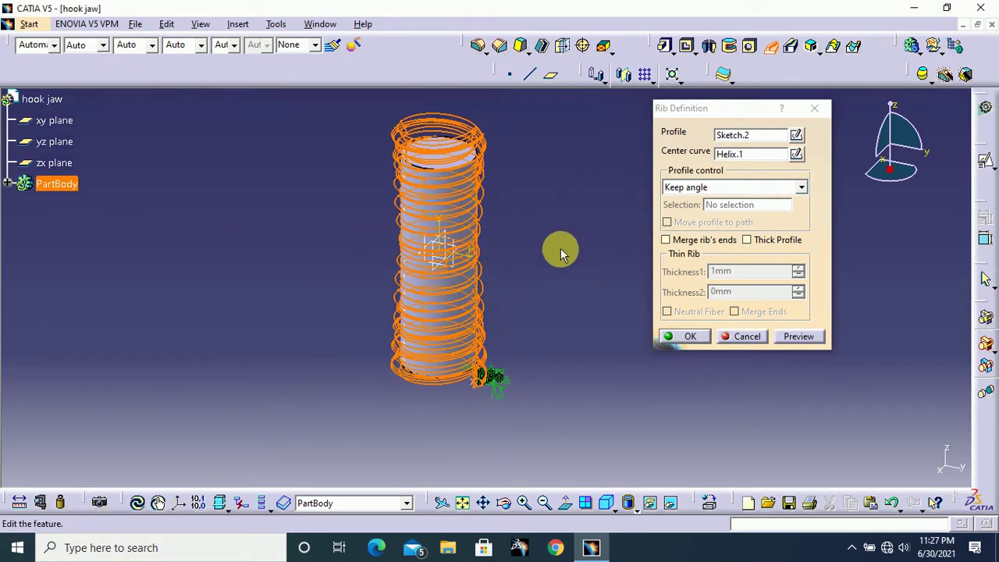
pyautogui.keyDown('ctrl'); pyautogui.moveTo(561, 251); pyautogui.dragTo(558, 216, button='middle'); pyautogui.keyUp('ctrl')
pyautogui.click(758, 190)
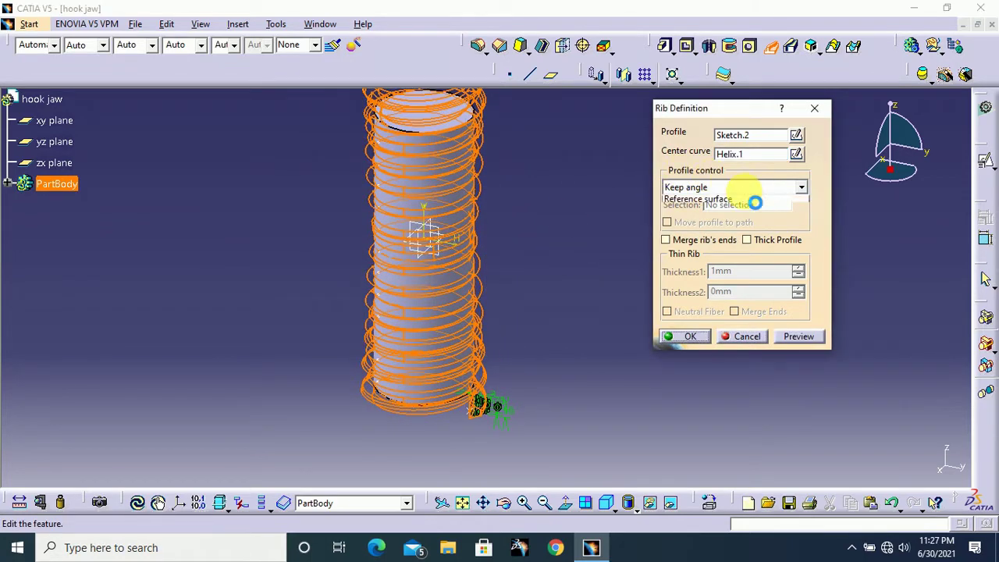
pyautogui.click(709, 215)
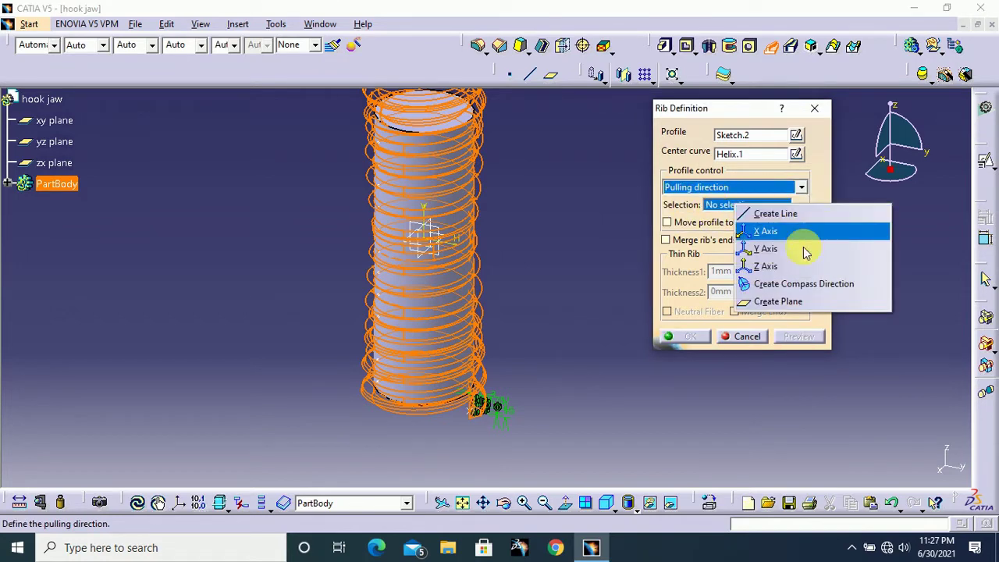
pyautogui.click(769, 267)
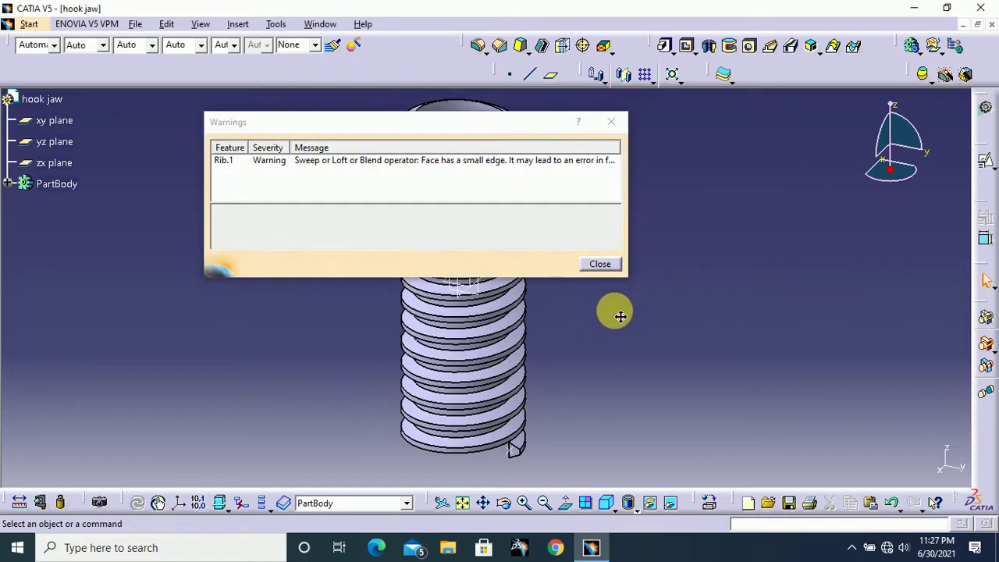
pyautogui.click(600, 264)
# Create a positioned sketch on the yz plane with implicit origin and orientation.
pyautogui.moveTo(616, 214); pyautogui.dragTo(419, 160, button='middle')
pyautogui.moveTo(477, 138); pyautogui.dragTo(518, 167, button='middle')
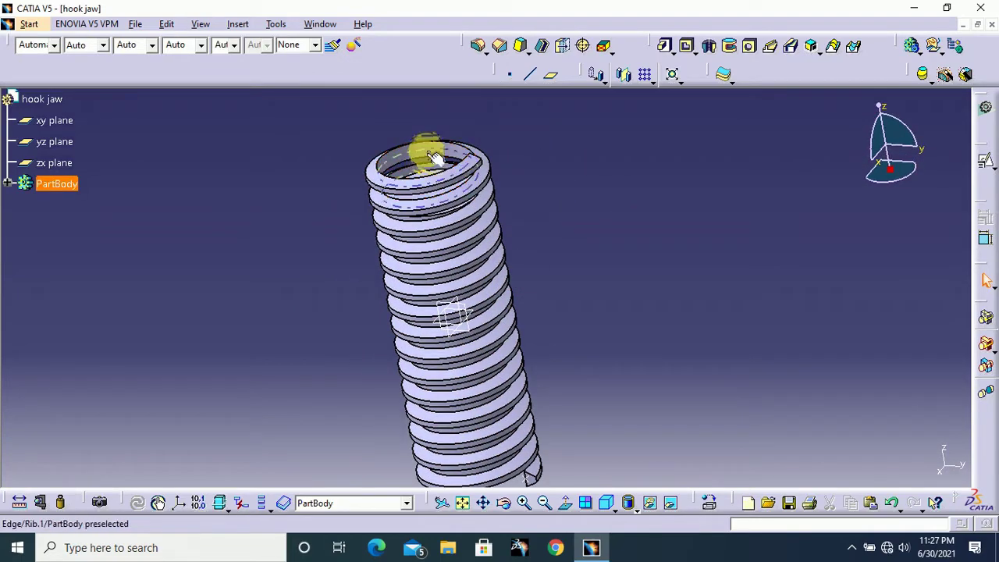
pyautogui.moveTo(512, 234); pyautogui.dragTo(511, 143, button='middle')
pyautogui.moveTo(489, 424); pyautogui.dragTo(614, 256, button='middle')
pyautogui.click(81, 150)
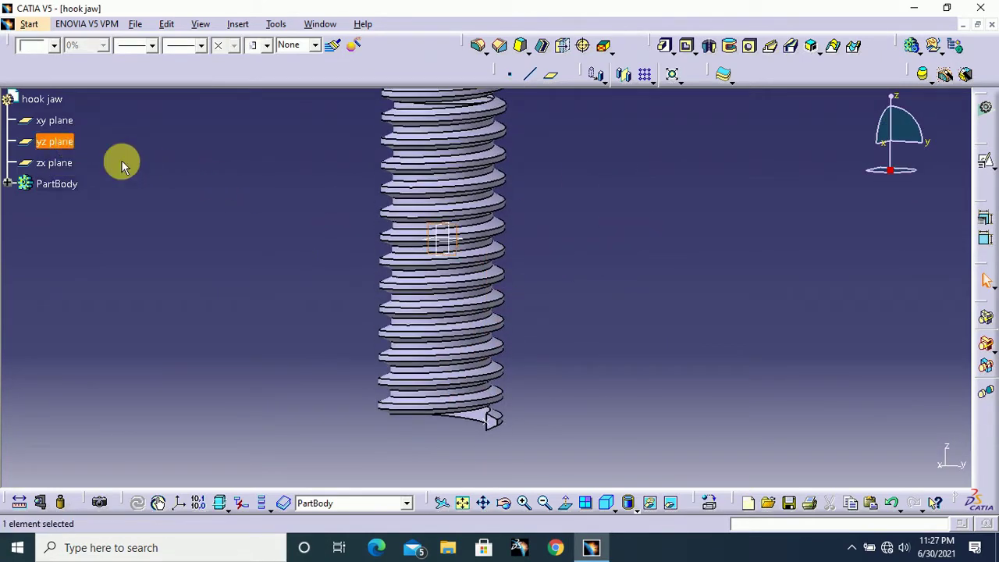
pyautogui.click(985, 162)
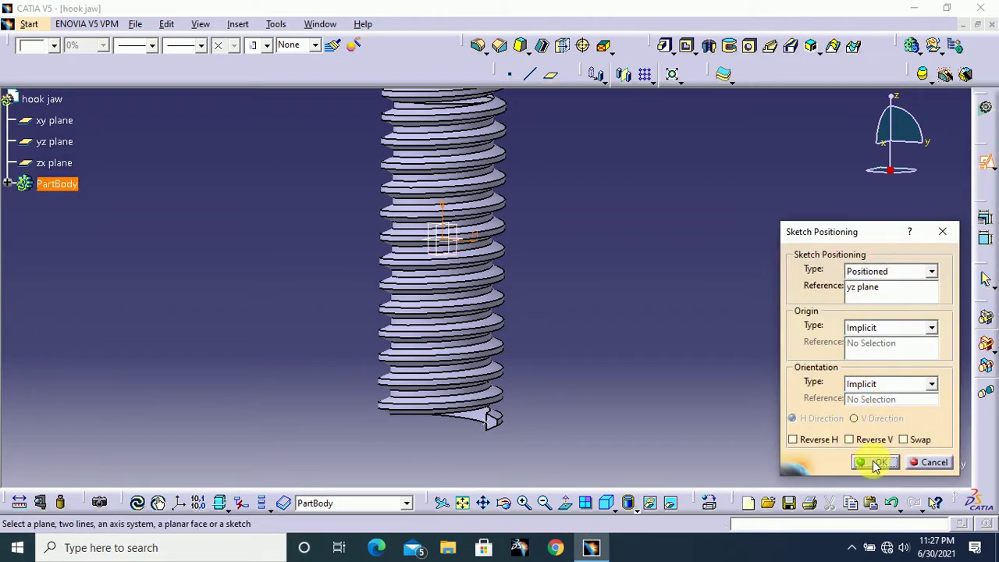
pyautogui.click(876, 463)
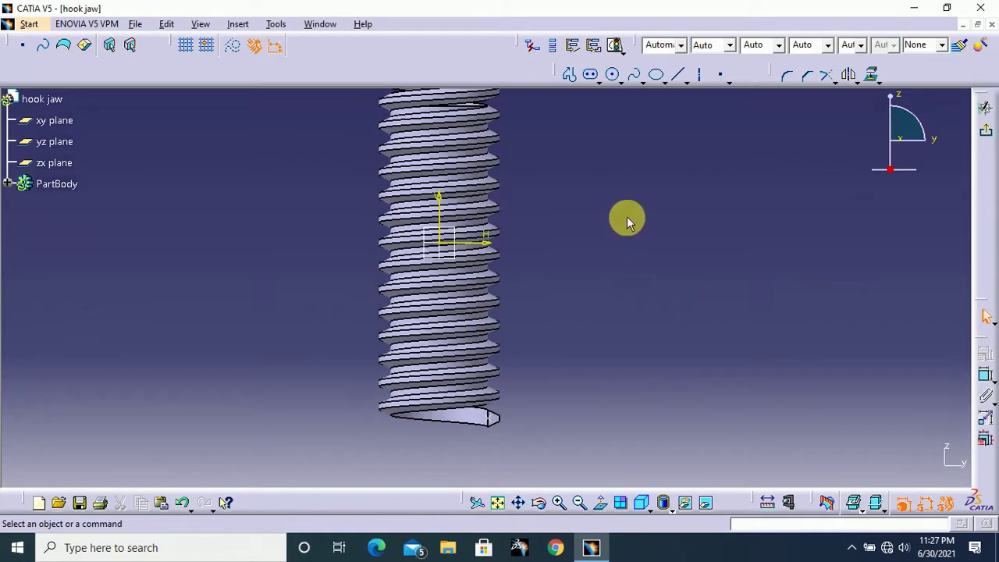
# Project the cylinder's top end face onto the sketch plane.
pyautogui.moveTo(631, 217); pyautogui.dragTo(714, 268, button='middle')
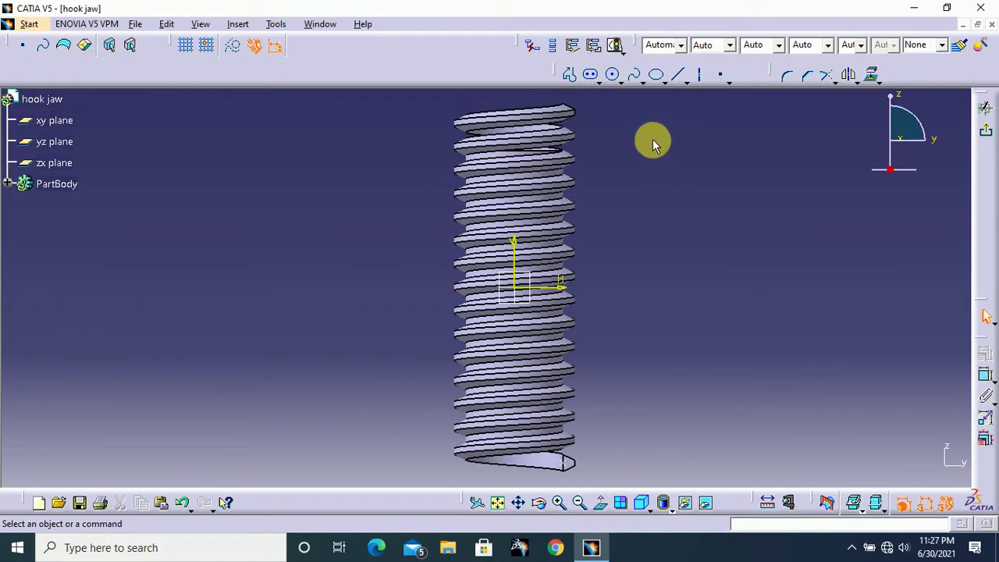
pyautogui.moveTo(653, 139); pyautogui.dragTo(535, 185, button='middle')
pyautogui.click(509, 179)
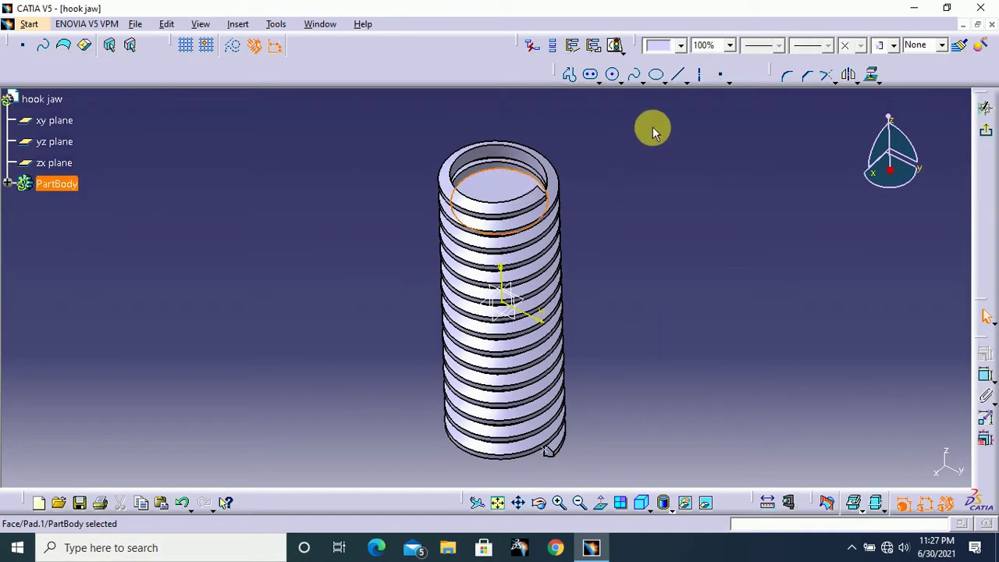
pyautogui.click(823, 124)
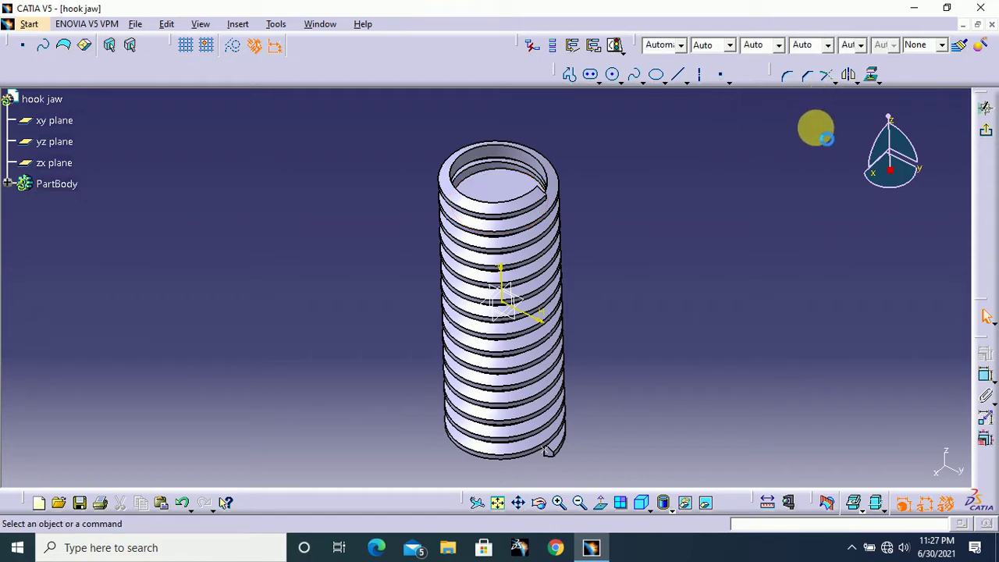
pyautogui.click(872, 78)
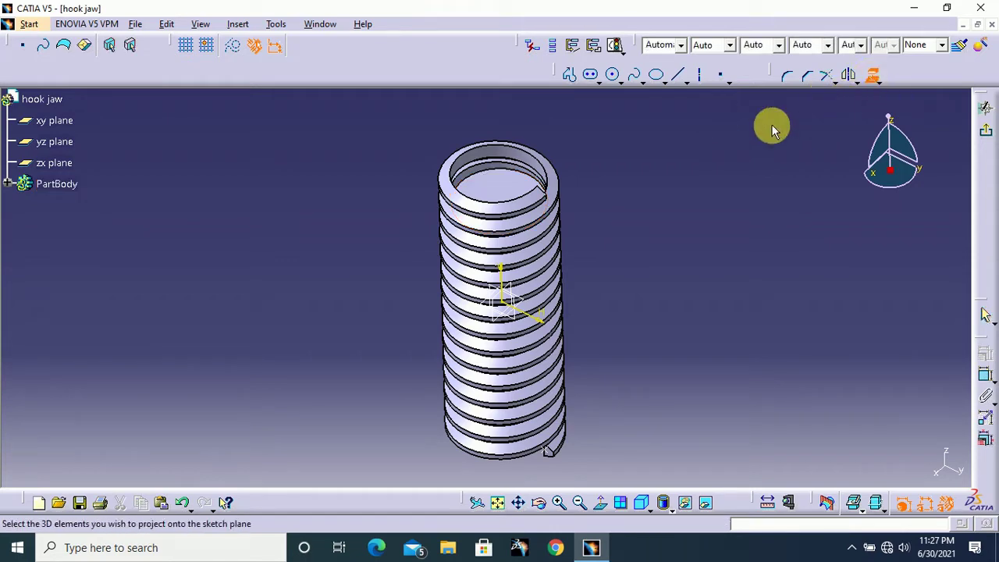
pyautogui.click(496, 190)
# Project the cylinder's bottom end face onto the sketch plane and restore the view normal to the sketch.
pyautogui.moveTo(530, 299); pyautogui.dragTo(582, 236, button='middle')
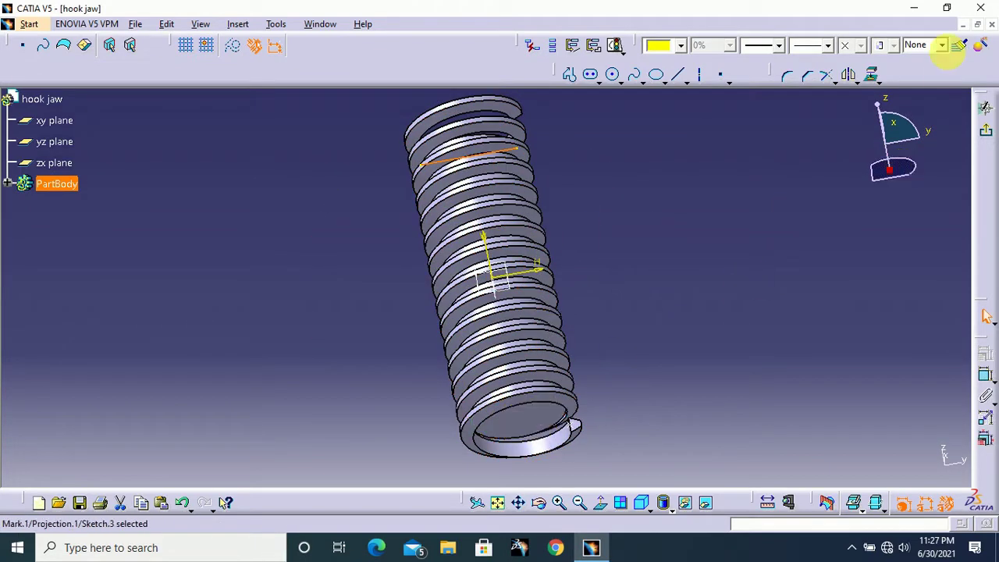
pyautogui.click(871, 78)
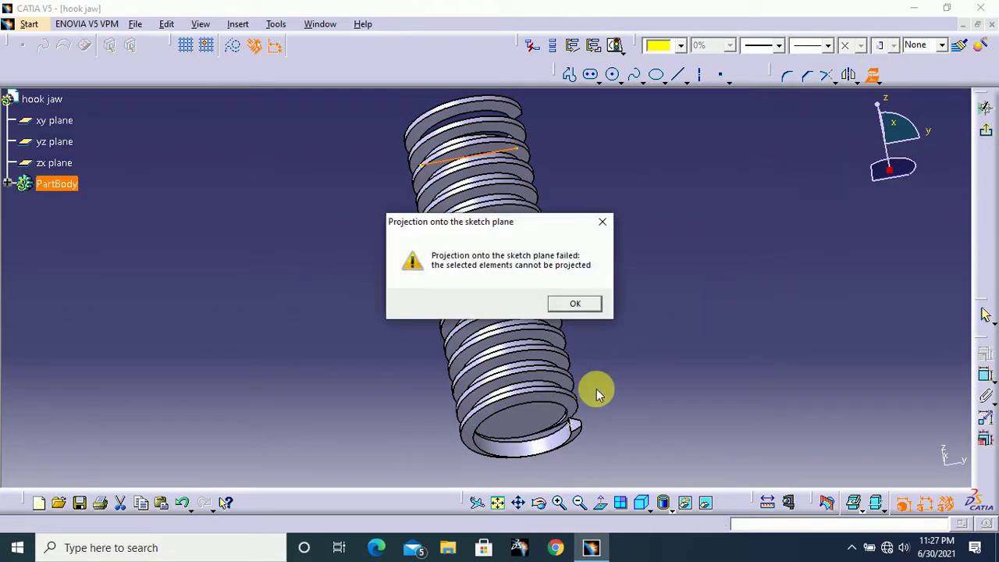
pyautogui.click(575, 304)
pyautogui.click(523, 421)
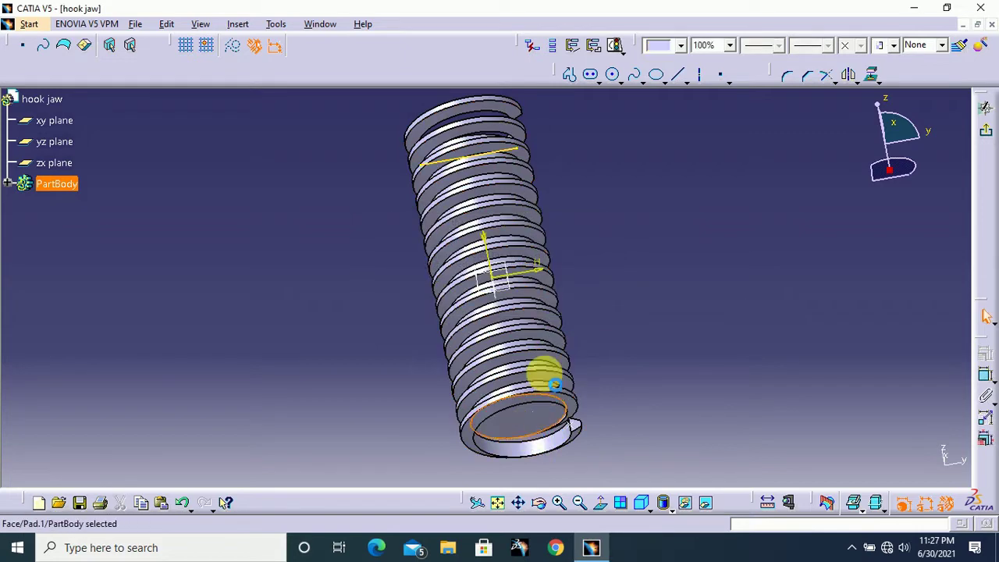
pyautogui.click(872, 78)
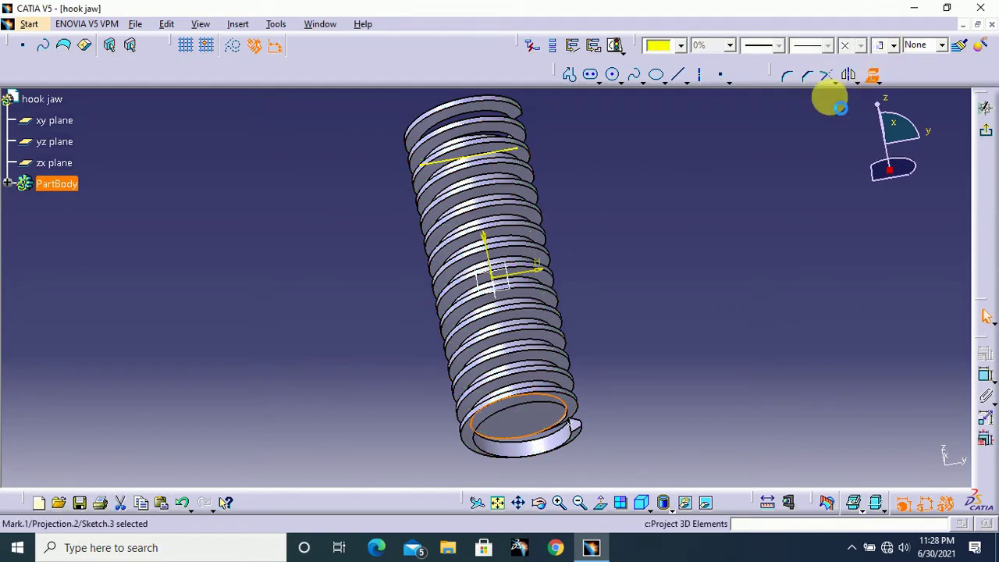
pyautogui.click(602, 506)
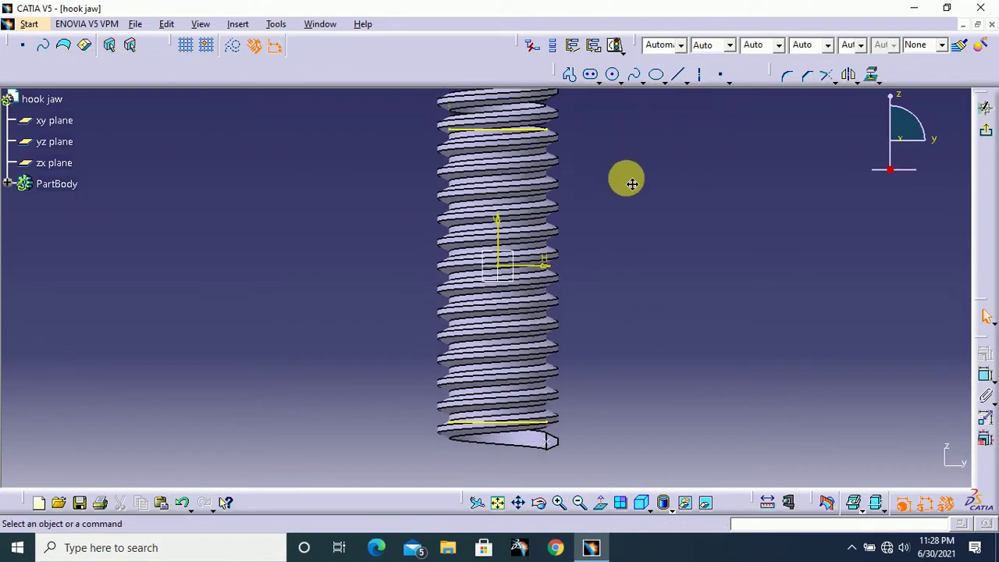
# Sketch a rectangular profile about 42 mm wide and 21 mm high around the thread's upper end, joined to both ends of the projected top line.
pyautogui.moveTo(630, 180); pyautogui.dragTo(670, 212, button='middle')
pyautogui.moveTo(617, 164); pyautogui.dragTo(516, 259, button='middle')
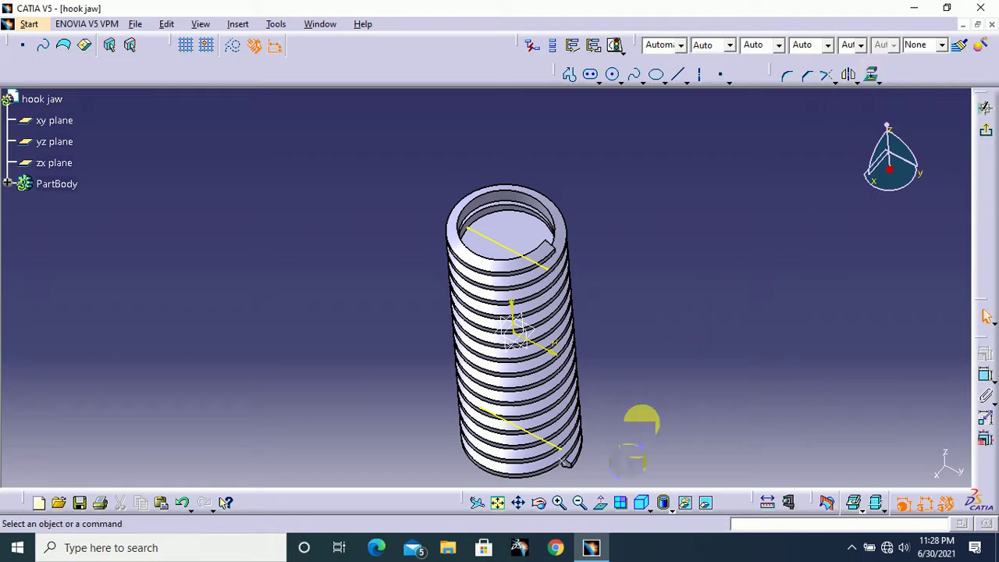
pyautogui.click(601, 508)
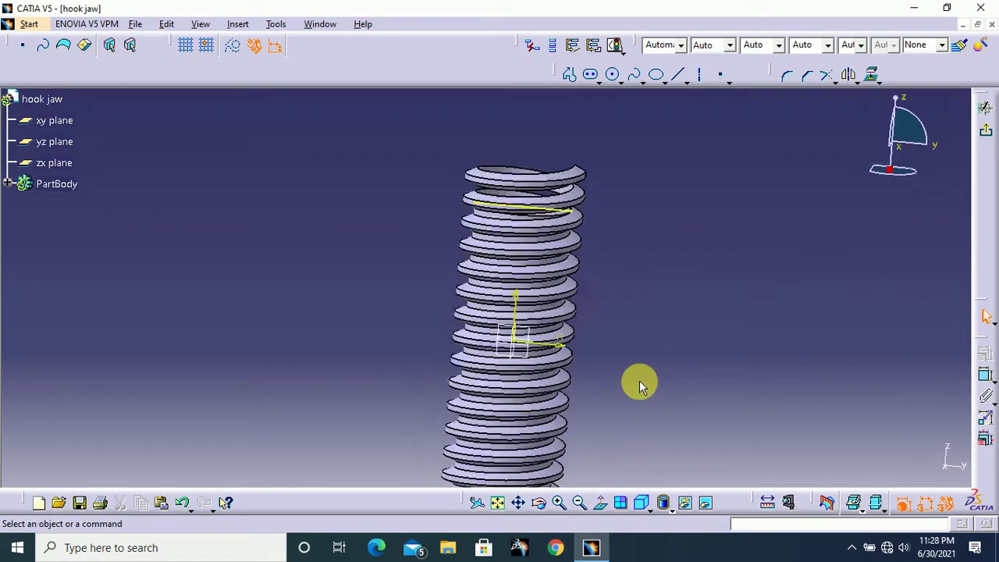
pyautogui.moveTo(639, 378); pyautogui.dragTo(679, 312, button='middle')
pyautogui.keyDown('ctrl'); pyautogui.moveTo(669, 184); pyautogui.dragTo(670, 223, button='middle'); pyautogui.keyUp('ctrl')
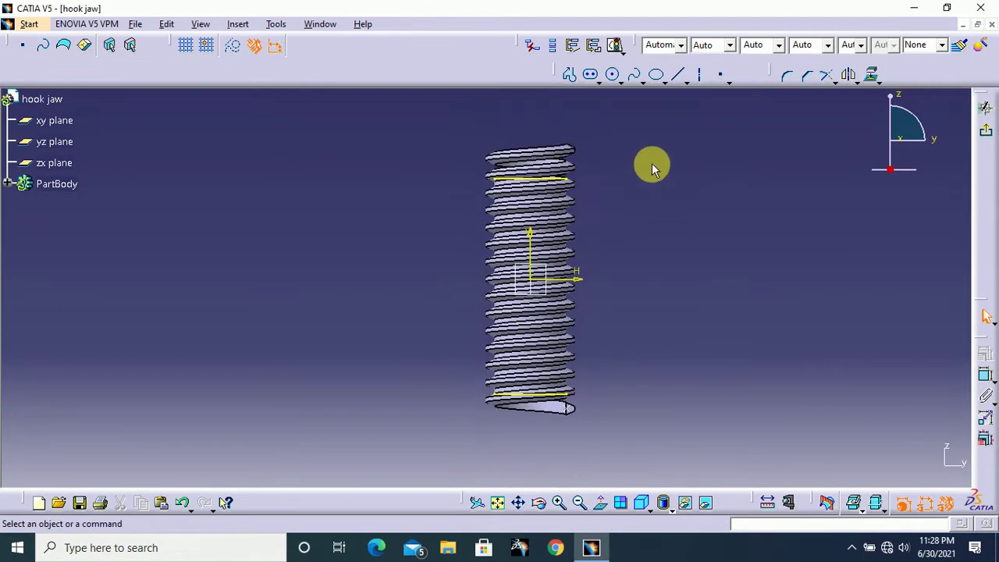
pyautogui.moveTo(652, 164); pyautogui.dragTo(660, 181, button='middle')
pyautogui.click(569, 78)
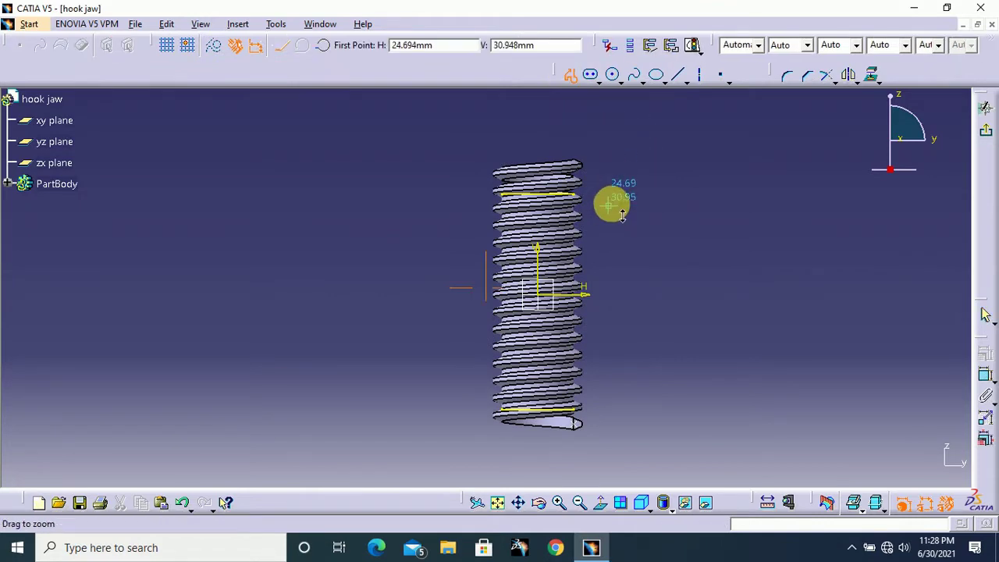
pyautogui.keyDown('ctrl'); pyautogui.moveTo(613, 203); pyautogui.dragTo(657, 295, button='middle'); pyautogui.keyUp('ctrl')
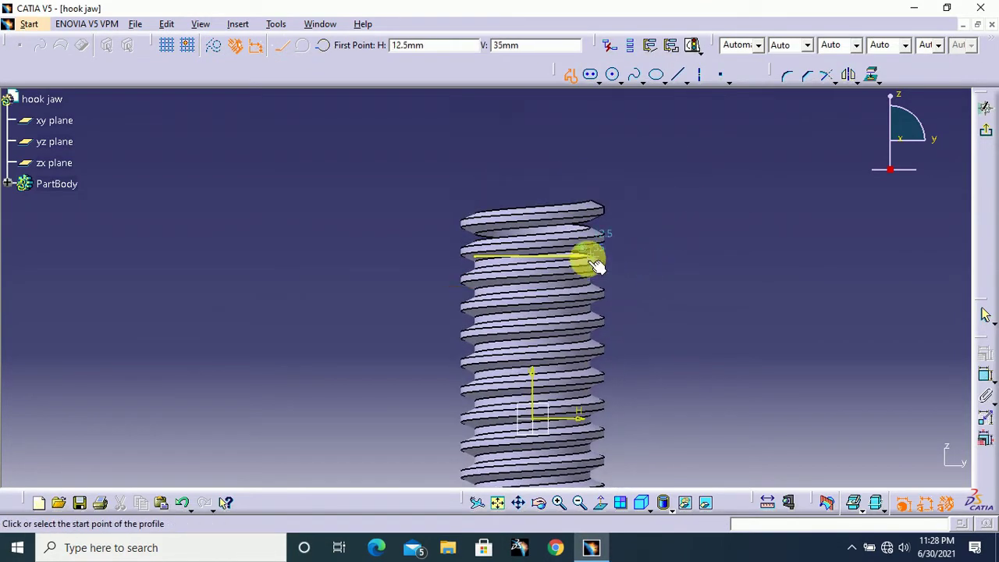
pyautogui.click(592, 258)
pyautogui.click(634, 256)
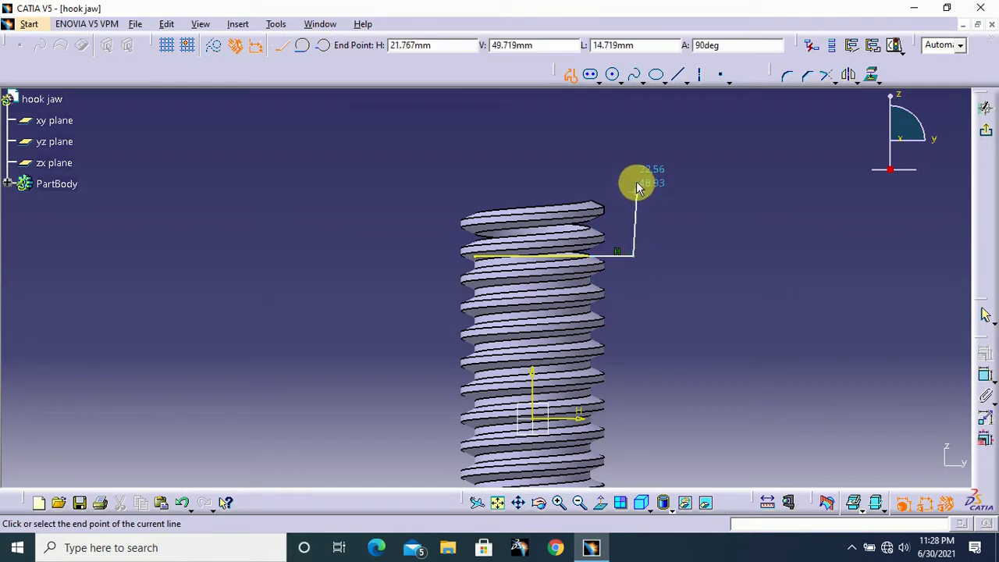
pyautogui.click(634, 156)
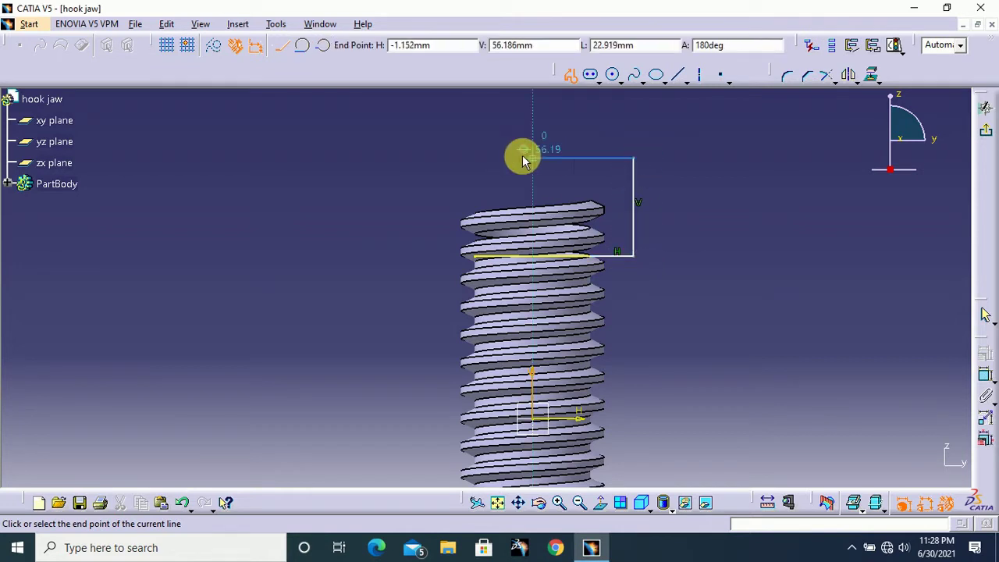
pyautogui.click(438, 159)
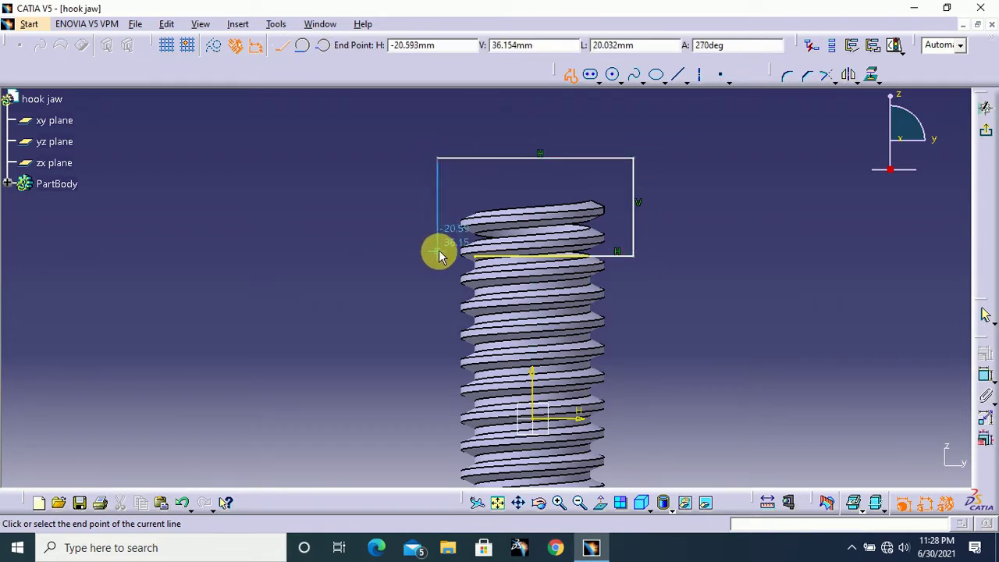
pyautogui.click(438, 252)
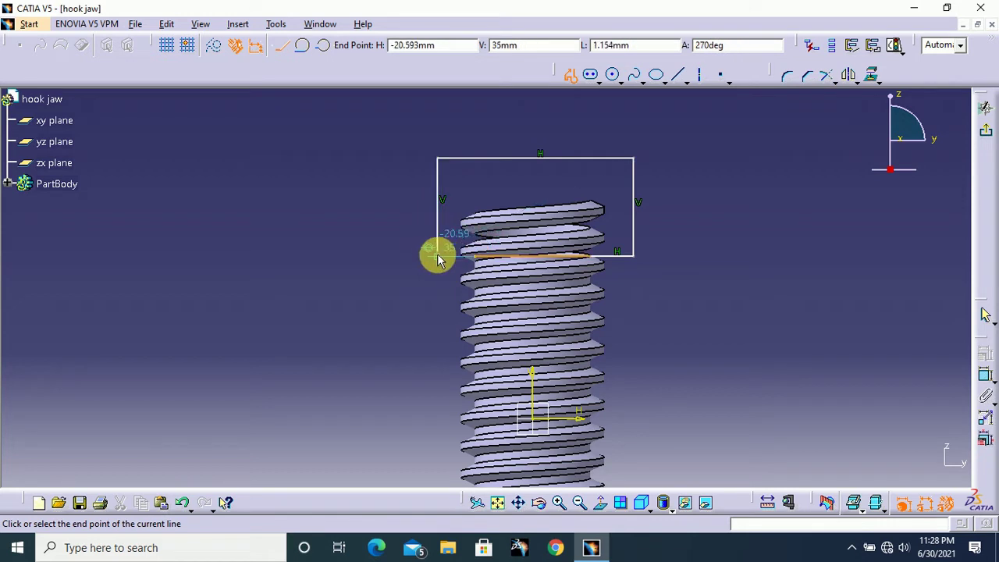
pyautogui.click(437, 258)
pyautogui.click(484, 263)
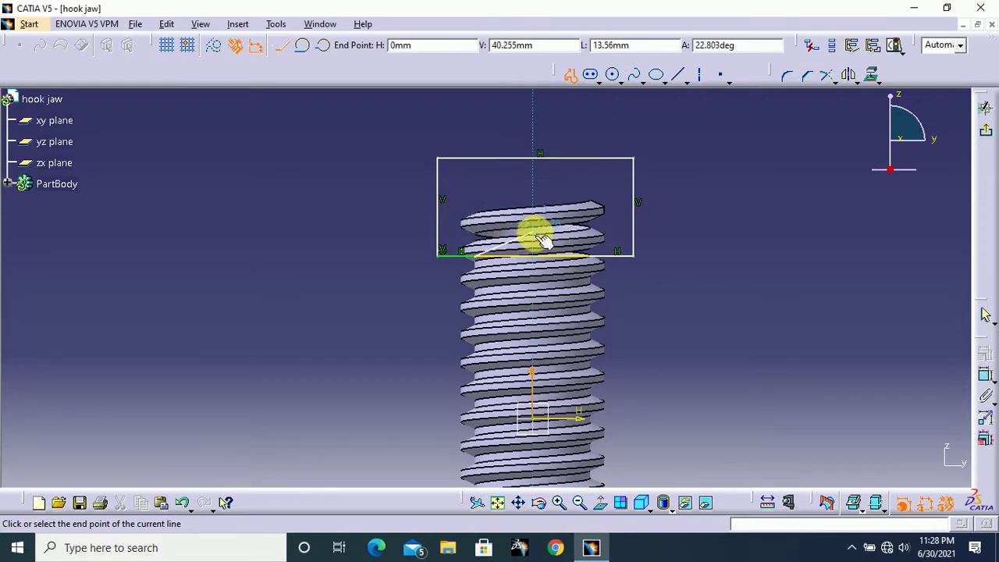
pyautogui.click(571, 76)
# Sketch a rectangular profile about 51 mm wide and 16 mm high around the thread's lower end, joined to the projected bottom line.
pyautogui.moveTo(685, 237); pyautogui.dragTo(695, 133, button='middle')
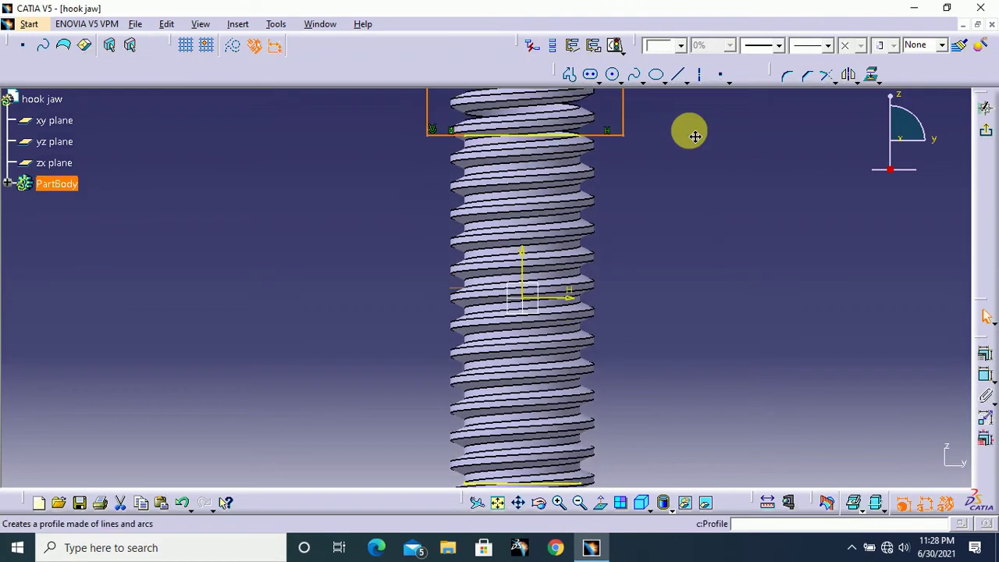
pyautogui.click(570, 76)
pyautogui.moveTo(636, 292); pyautogui.dragTo(635, 122, button='middle')
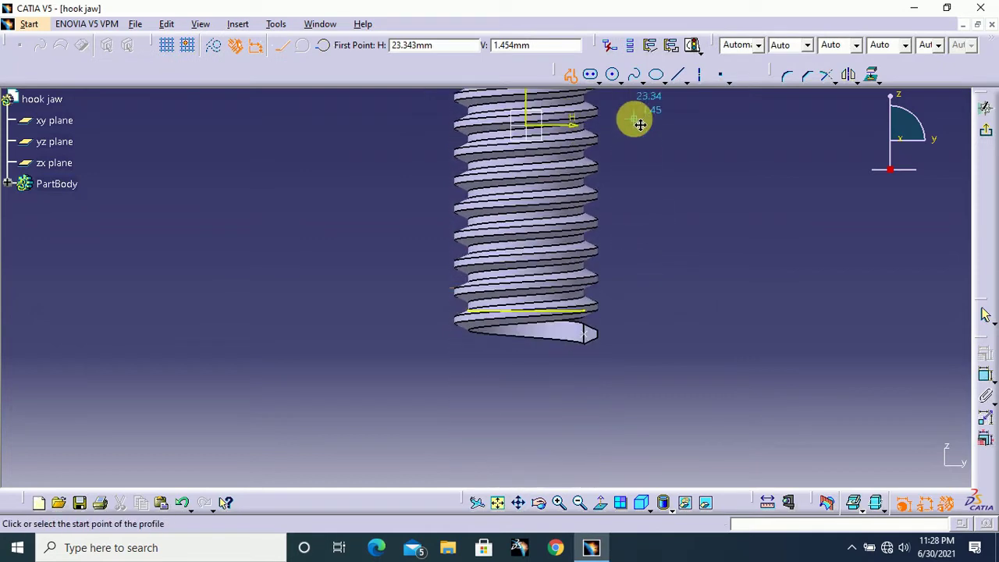
pyautogui.click(645, 311)
pyautogui.click(647, 385)
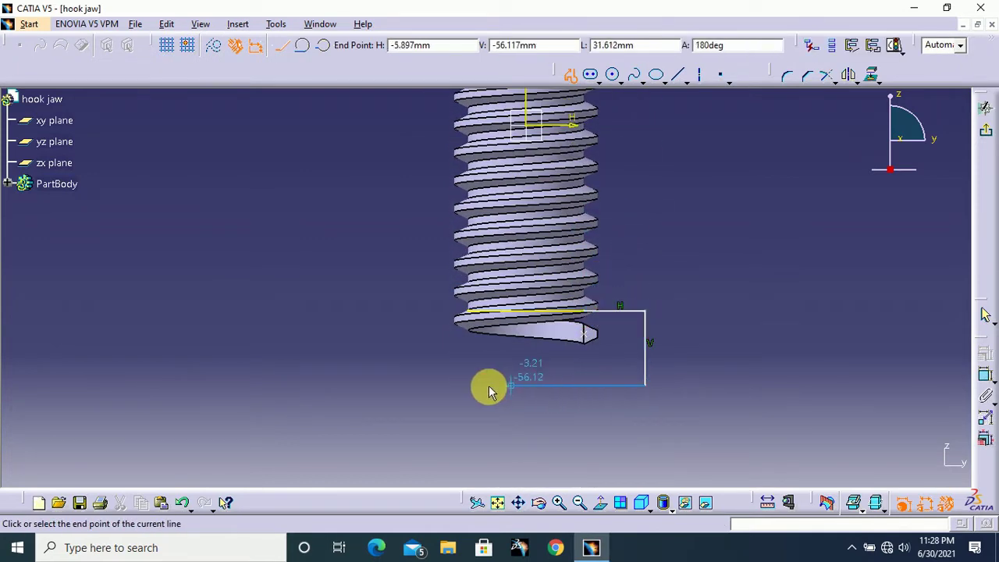
pyautogui.click(407, 385)
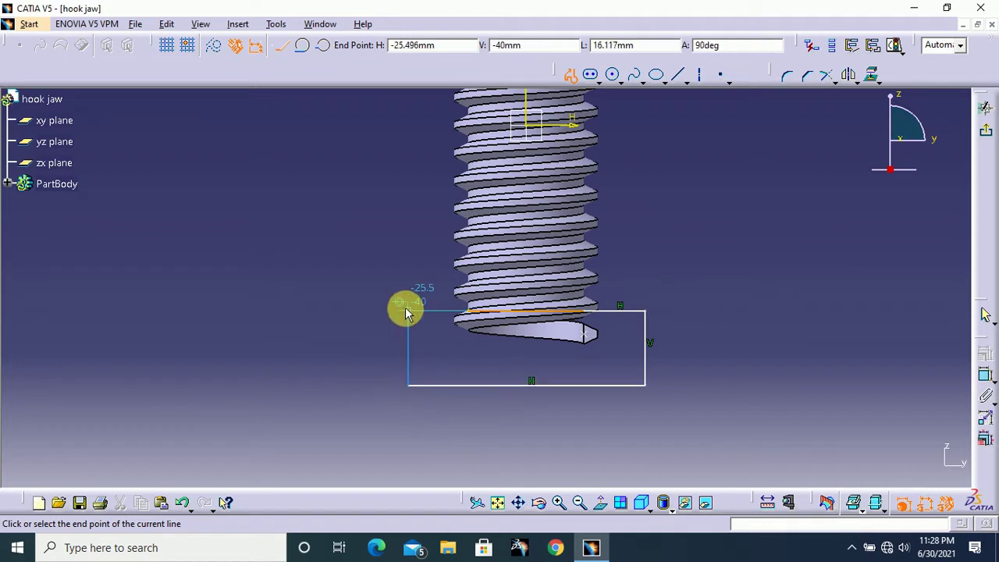
pyautogui.click(408, 312)
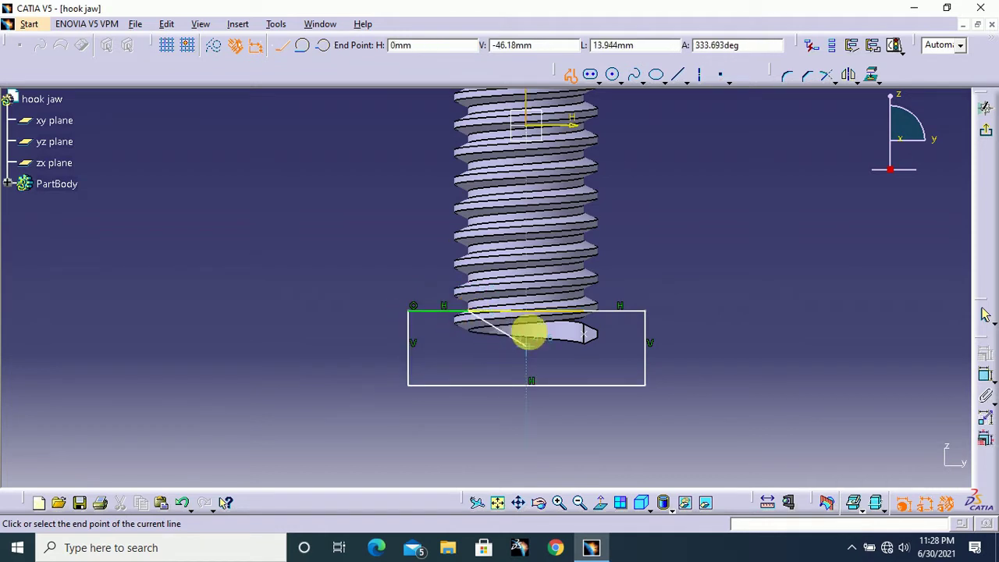
pyautogui.click(468, 311)
pyautogui.click(568, 75)
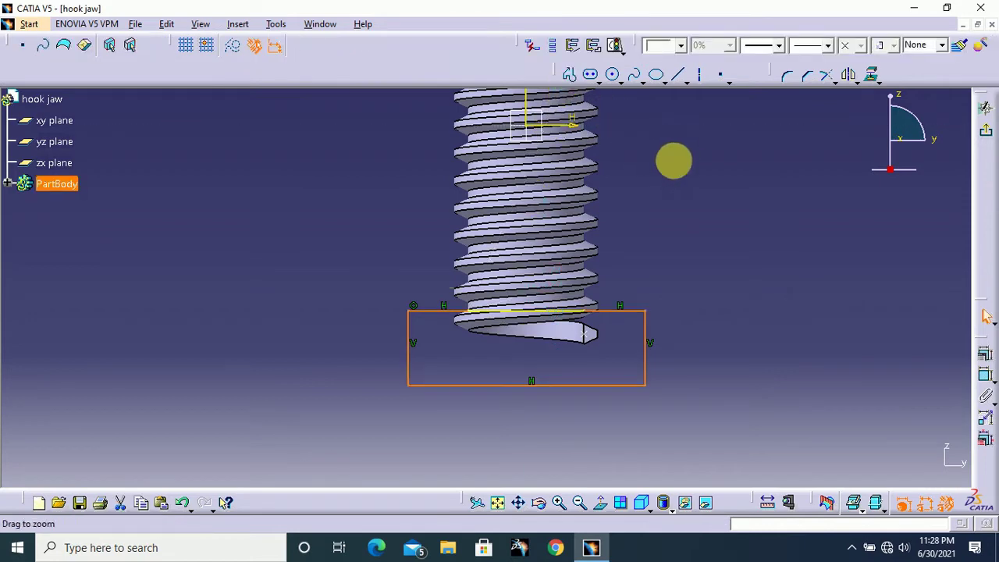
# Leave the sketch and pocket both rectangles through the thread's overhanging ends, choosing mirrored extent and the Up to last limit.
pyautogui.moveTo(673, 161); pyautogui.dragTo(647, 216, button='middle')
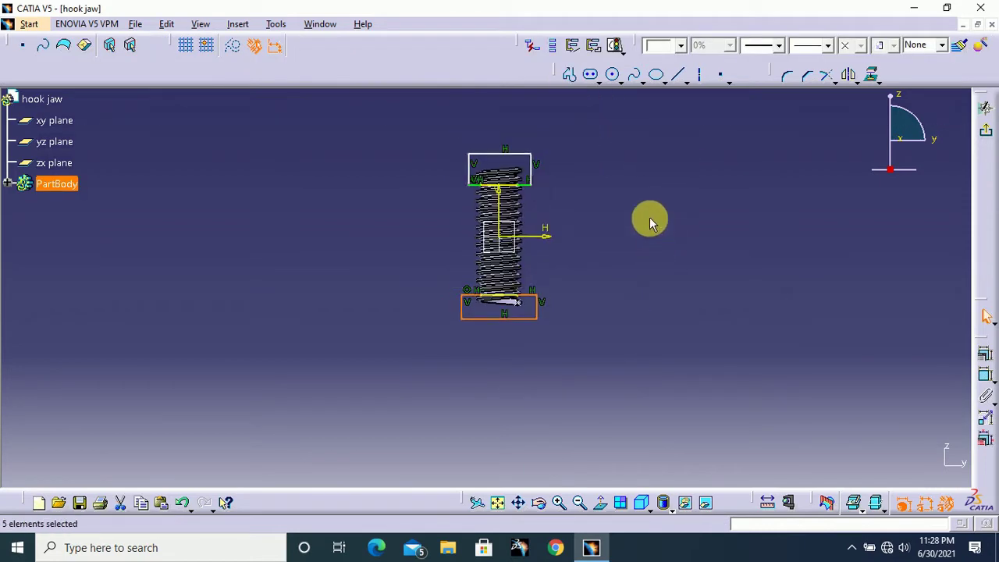
pyautogui.click(988, 136)
pyautogui.moveTo(609, 263)
pyautogui.mouseDown(button='middle')
pyautogui.moveTo(622, 243)
pyautogui.moveTo(617, 180)
pyautogui.mouseUp(button='middle')
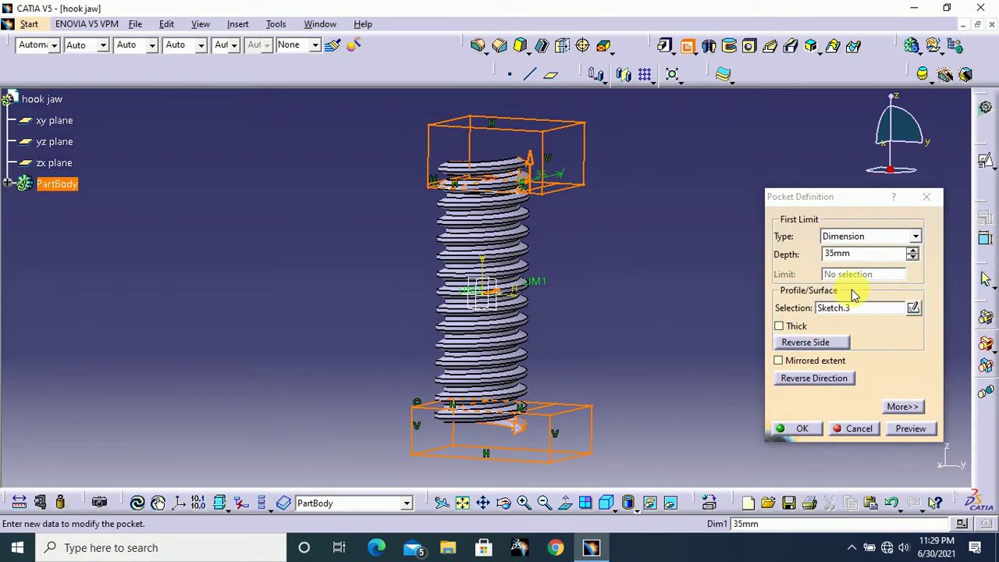
pyautogui.click(802, 363)
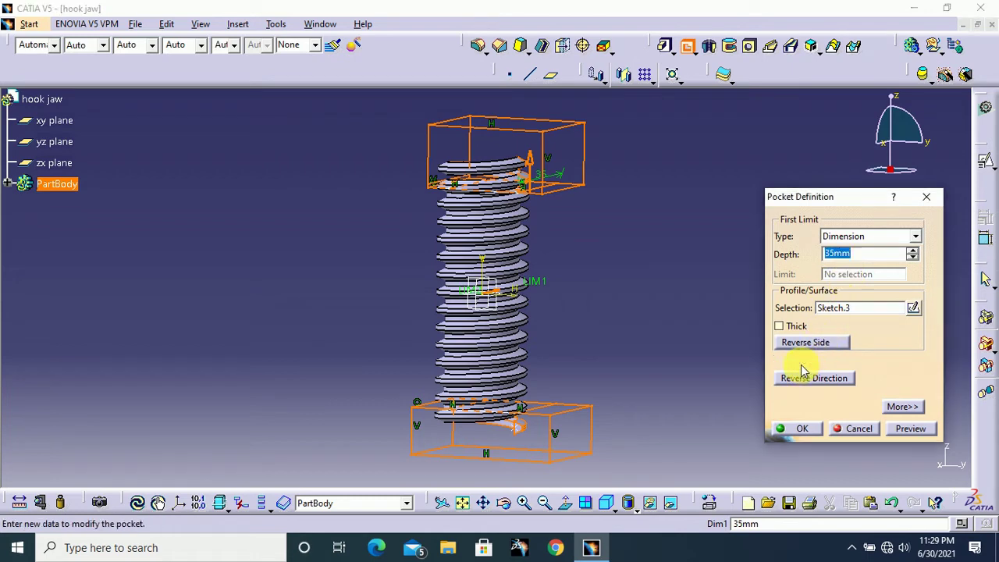
pyautogui.click(866, 242)
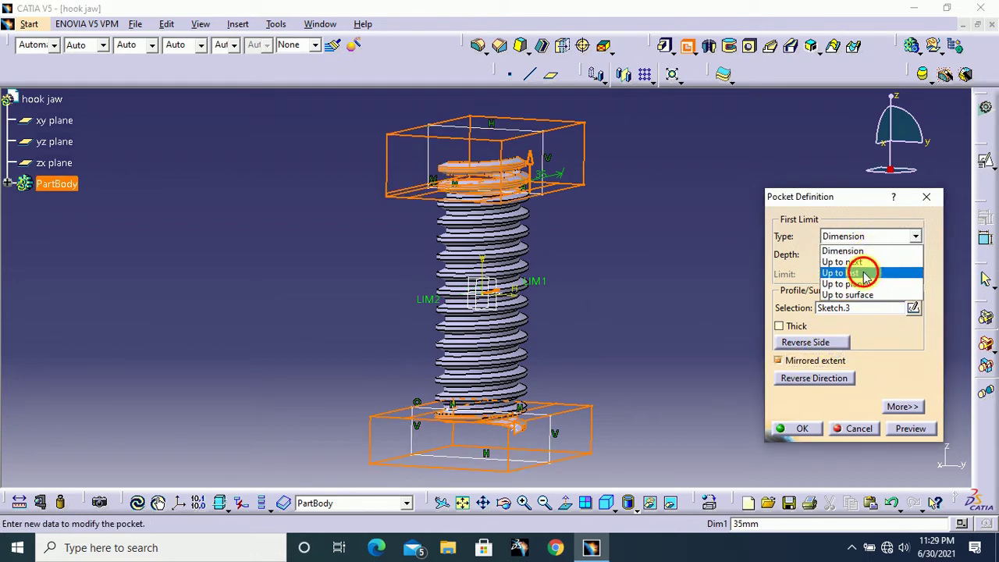
pyautogui.click(867, 273)
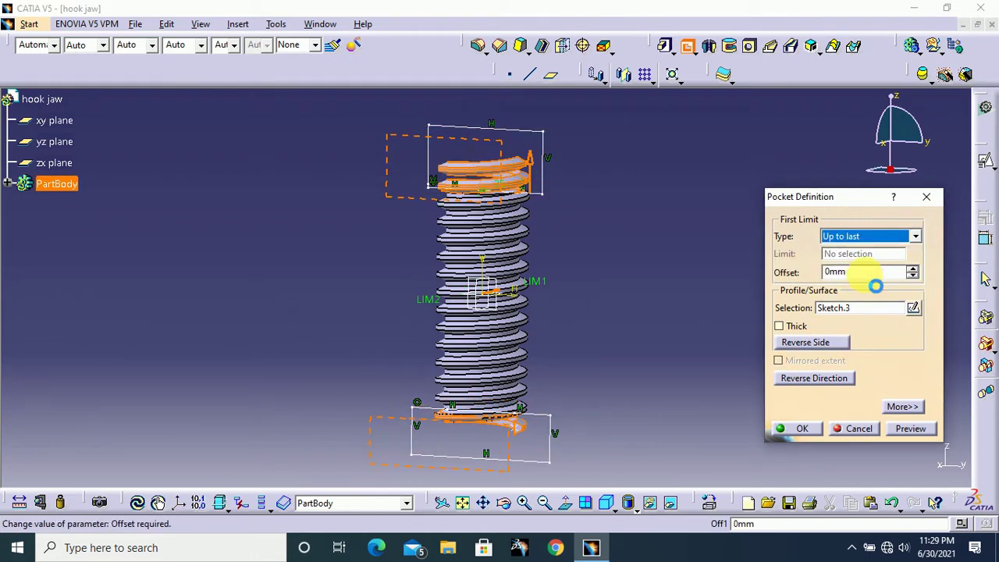
pyautogui.click(803, 430)
pyautogui.moveTo(682, 267); pyautogui.dragTo(661, 409, button='middle')
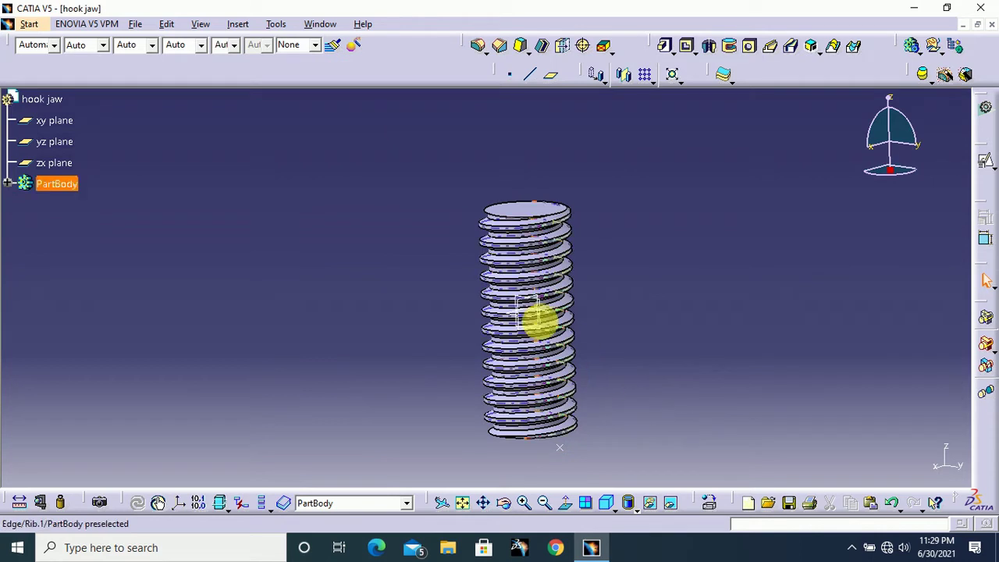
# Start a positioned sketch on the xy plane with implicit origin and orientation.
pyautogui.click(58, 122)
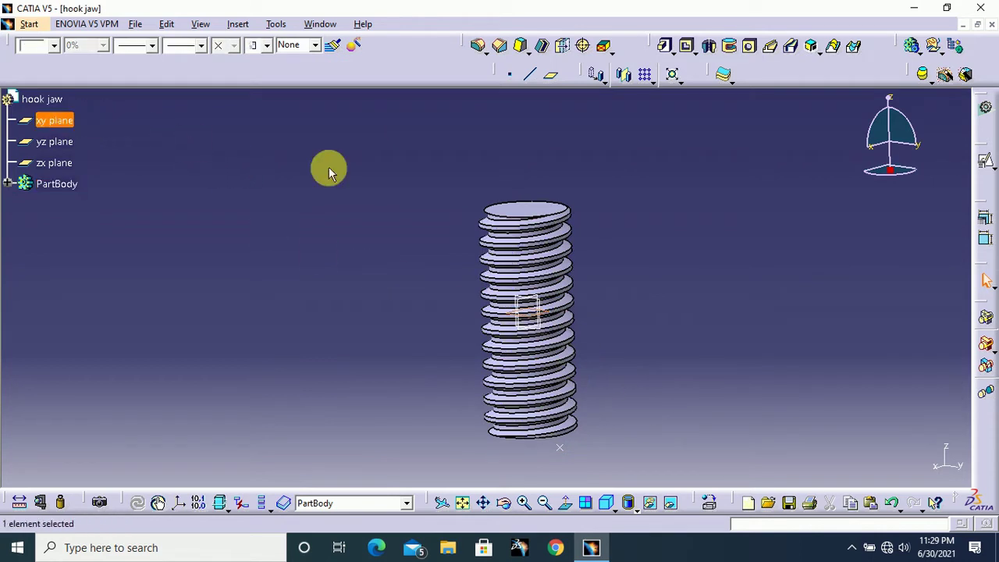
pyautogui.click(984, 162)
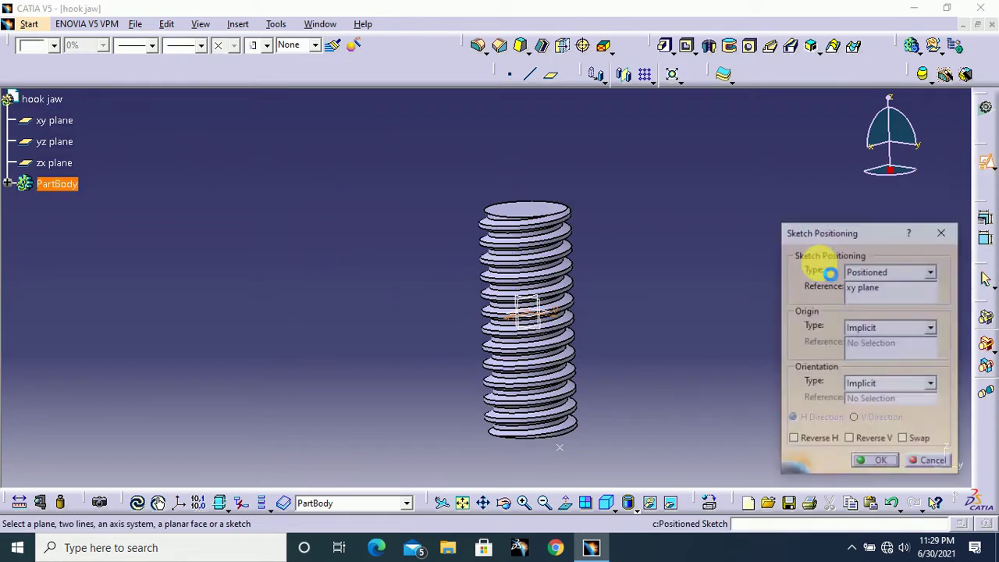
pyautogui.click(882, 463)
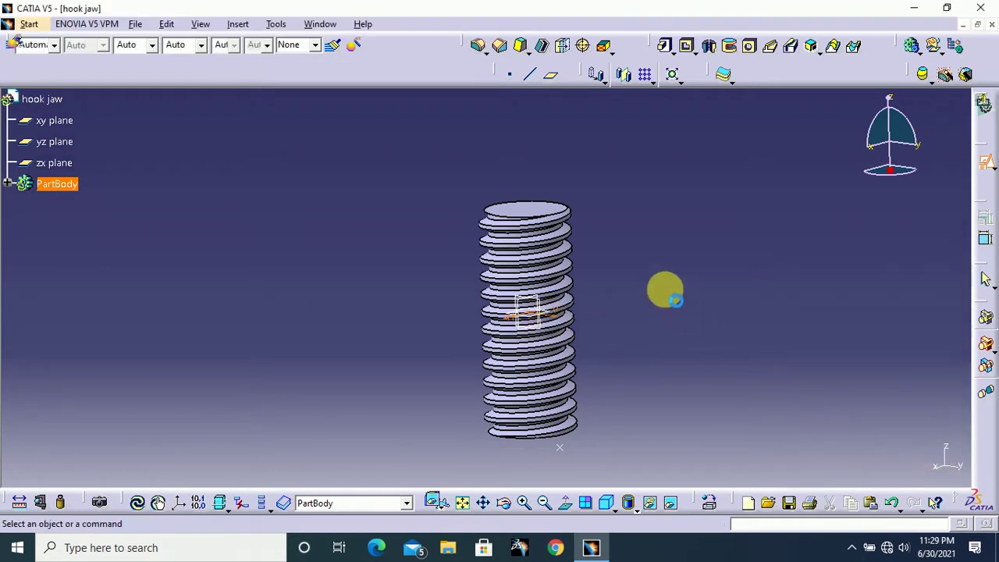
# Sketch a rectangle about 51 mm wide and 11 mm high across the upper part of the circular end face, extending past both sides.
pyautogui.moveTo(630, 246); pyautogui.dragTo(638, 284, button='middle')
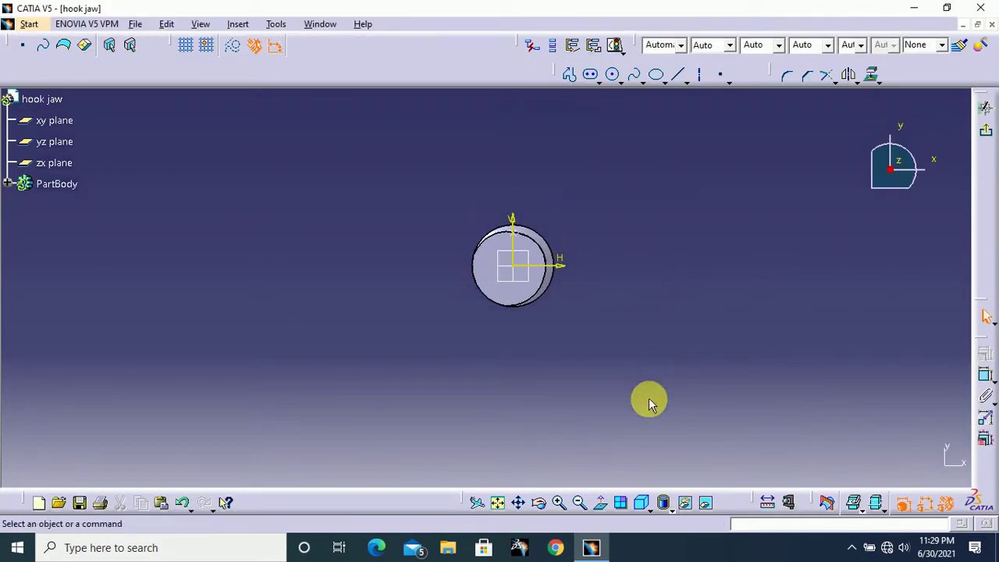
pyautogui.moveTo(648, 397)
pyautogui.mouseDown(button='middle')
pyautogui.moveTo(640, 301)
pyautogui.moveTo(796, 220)
pyautogui.moveTo(720, 323)
pyautogui.moveTo(700, 341)
pyautogui.moveTo(691, 328)
pyautogui.mouseUp(button='middle')
pyautogui.scroll(-2, 625, 227)
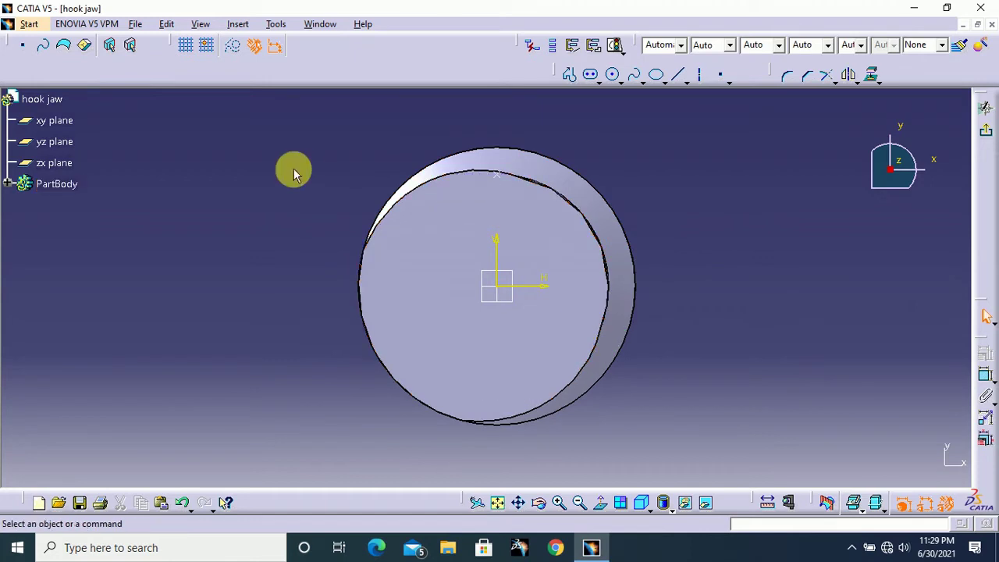
pyautogui.moveTo(720, 263)
pyautogui.mouseDown(button='middle')
pyautogui.moveTo(731, 235)
pyautogui.moveTo(701, 219)
pyautogui.mouseUp(button='middle')
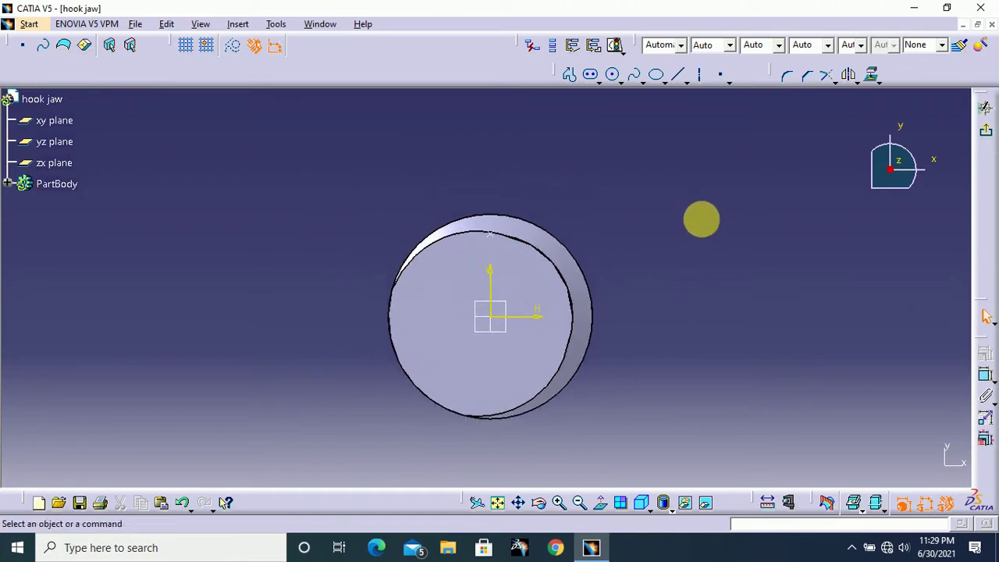
pyautogui.click(618, 84)
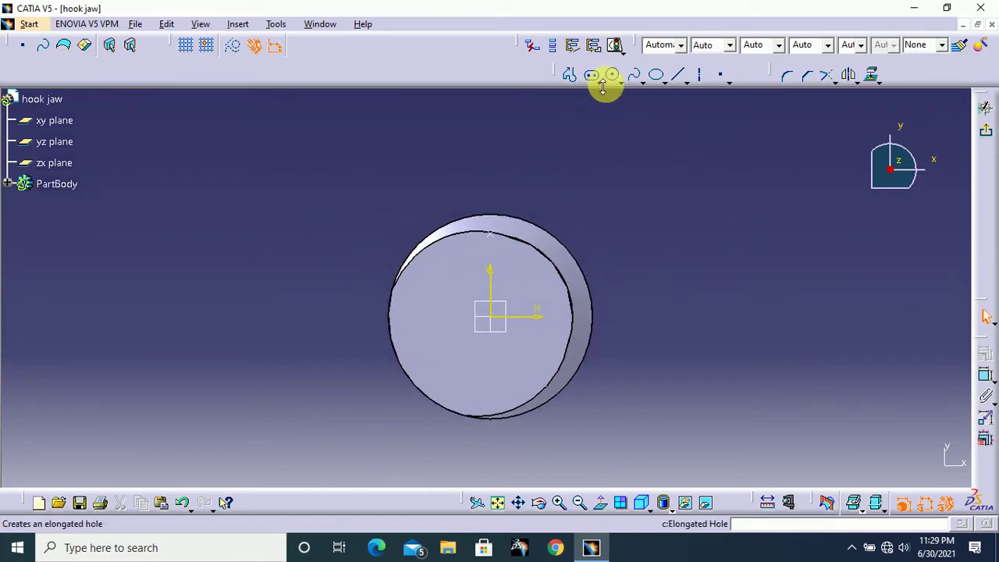
pyautogui.click(603, 84)
pyautogui.click(615, 104)
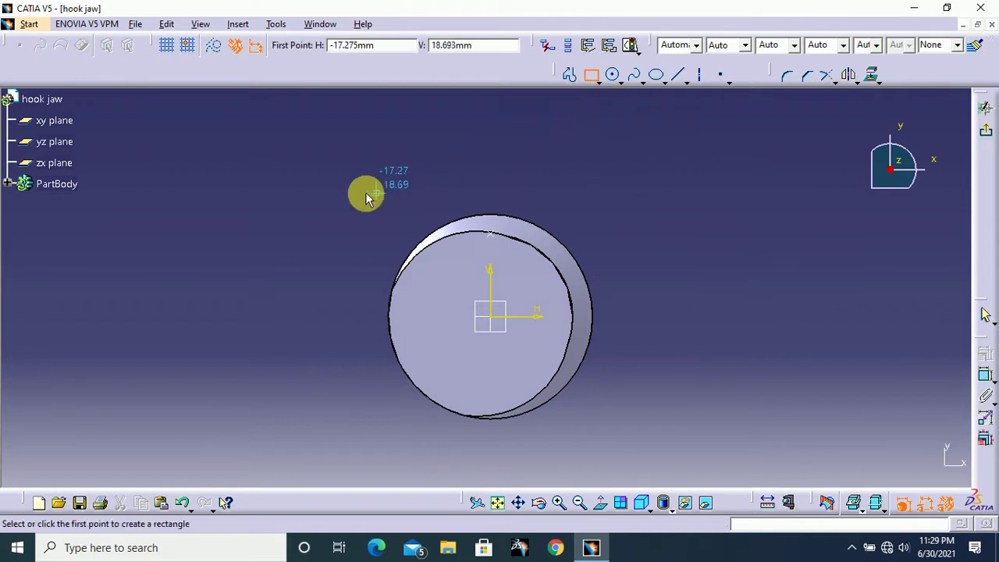
pyautogui.click(320, 200)
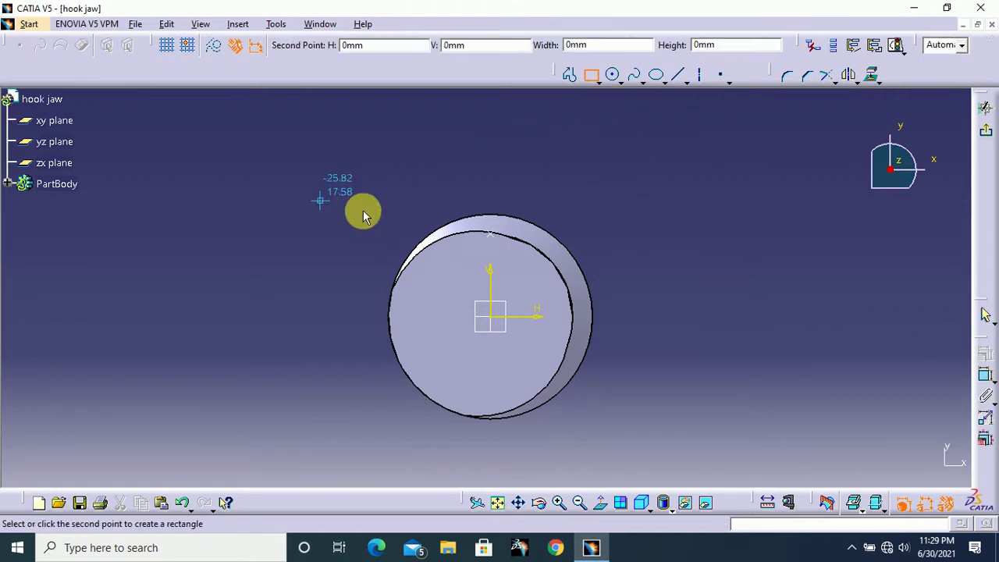
pyautogui.click(654, 276)
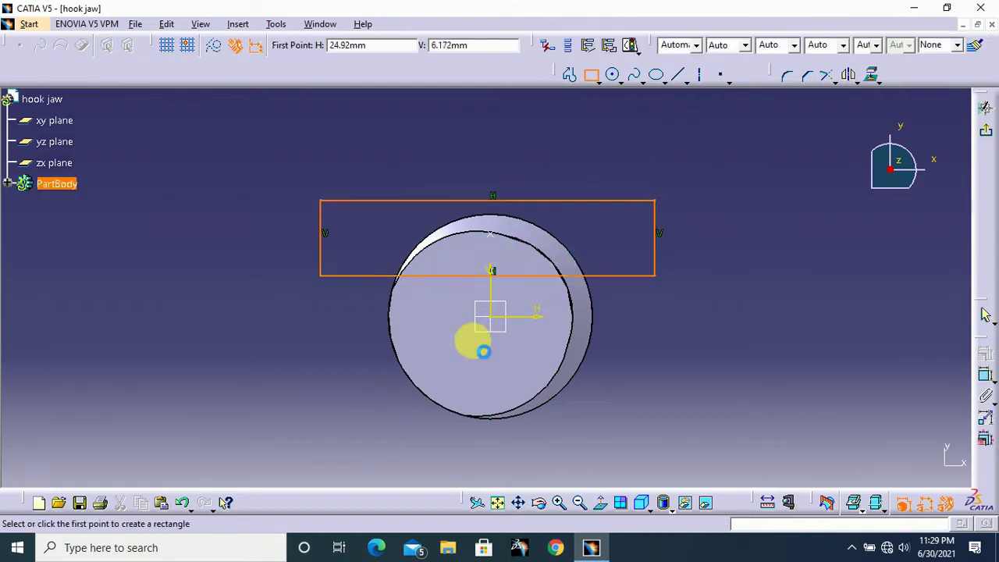
# Sketch a second rectangle of the same width across the lower part of the circular face, aligned with the first.
pyautogui.click(321, 360)
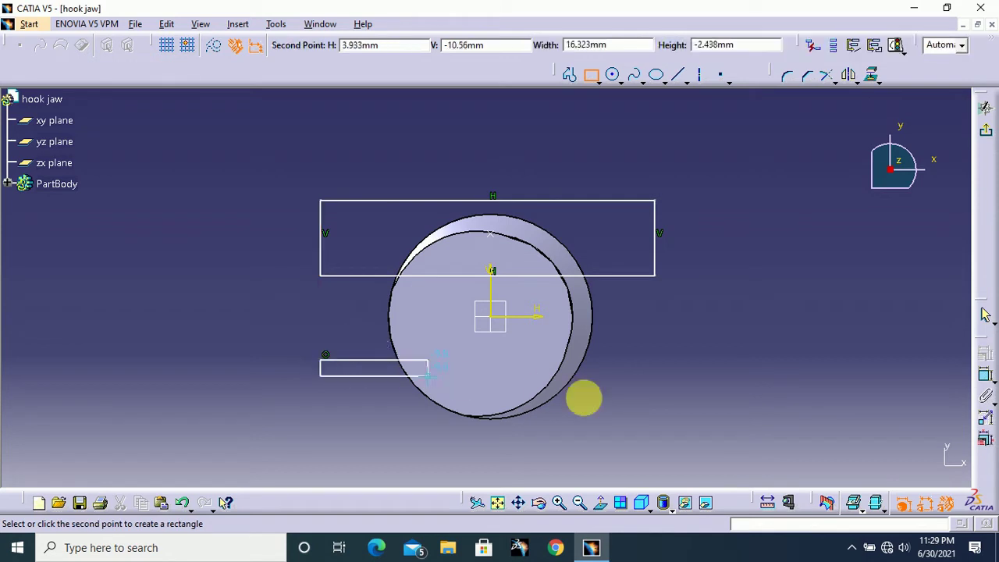
pyautogui.click(654, 434)
pyautogui.moveTo(736, 401); pyautogui.dragTo(745, 338, button='middle')
pyautogui.click(743, 339)
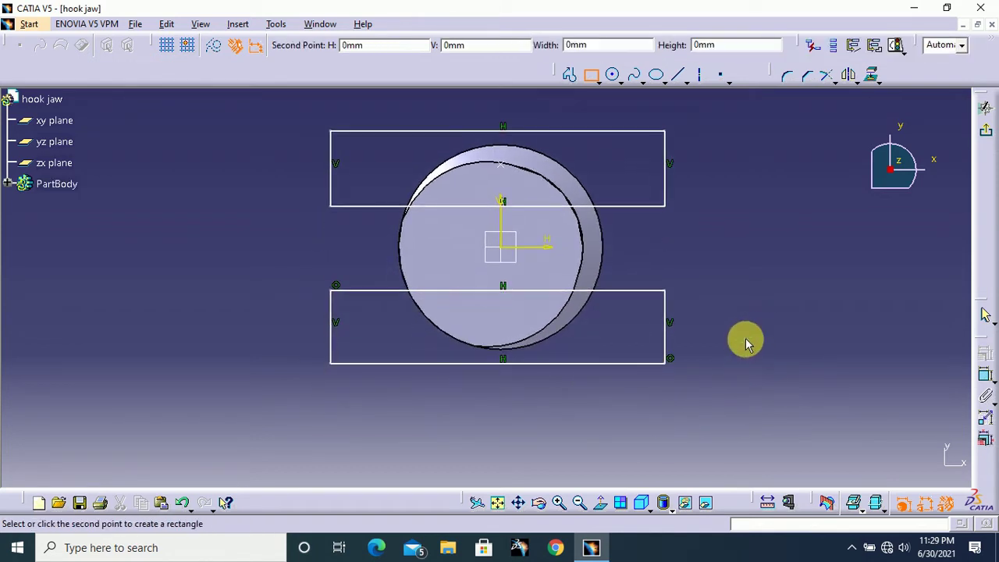
pyautogui.click(591, 74)
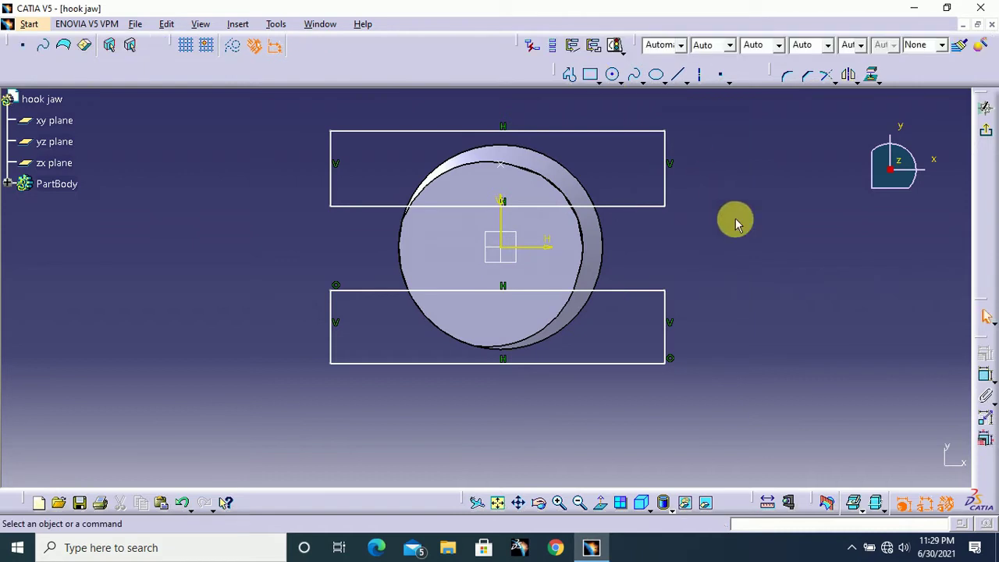
# Constrain the distance between the two rectangles' facing inner edges to 12.5 mm.
pyautogui.moveTo(728, 195); pyautogui.dragTo(718, 224, button='middle')
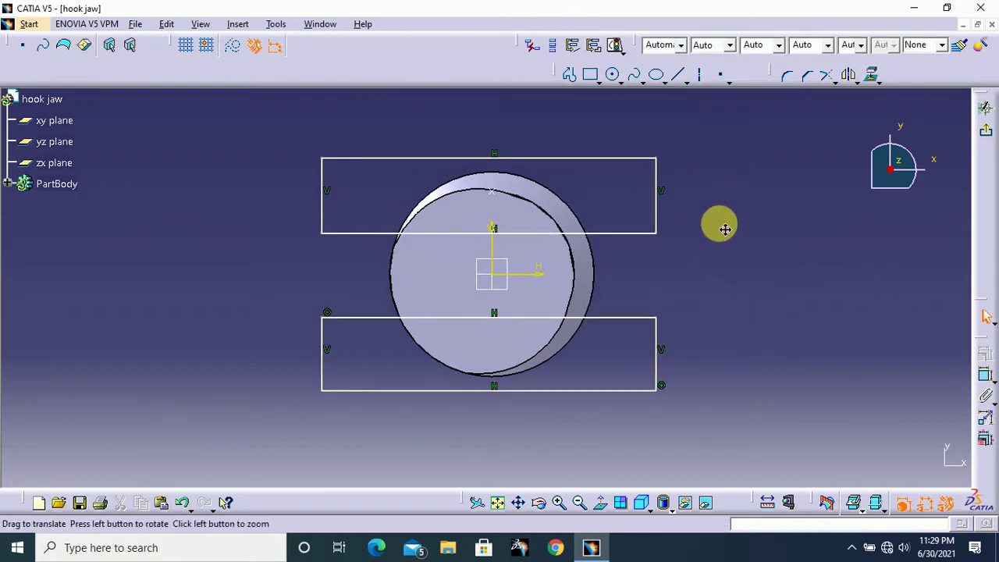
pyautogui.click(987, 380)
pyautogui.click(620, 233)
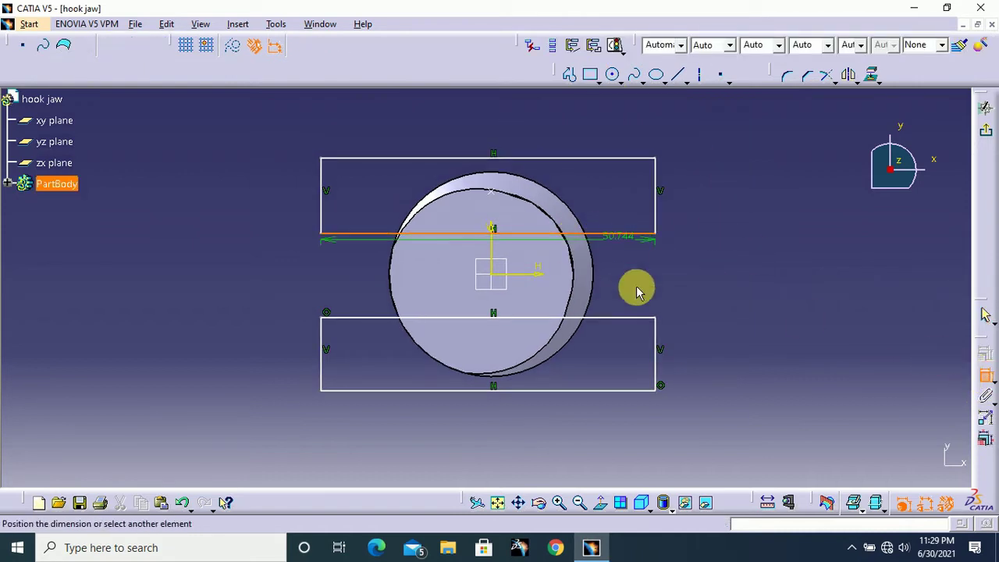
pyautogui.click(616, 316)
pyautogui.click(723, 282)
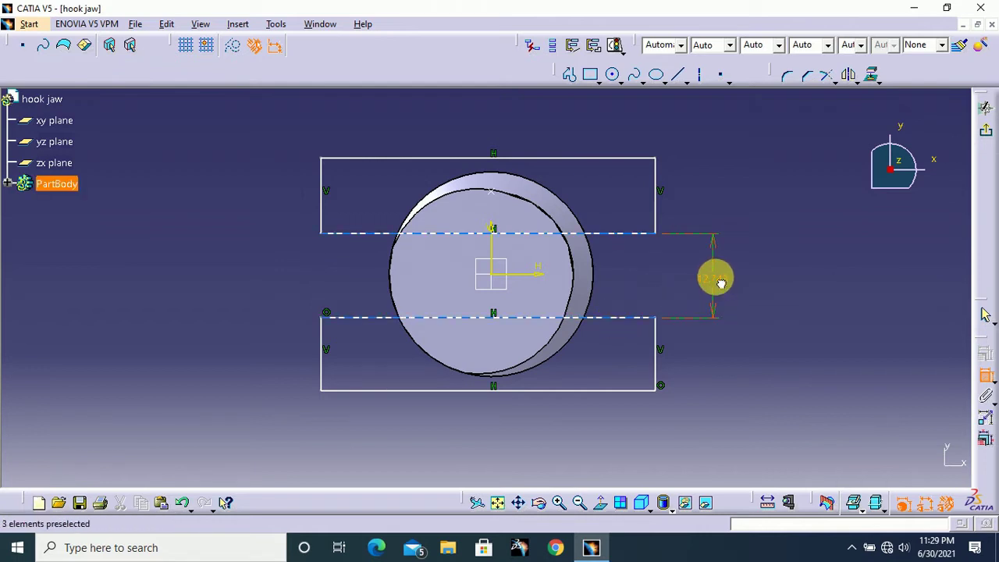
pyautogui.doubleClick(721, 282)
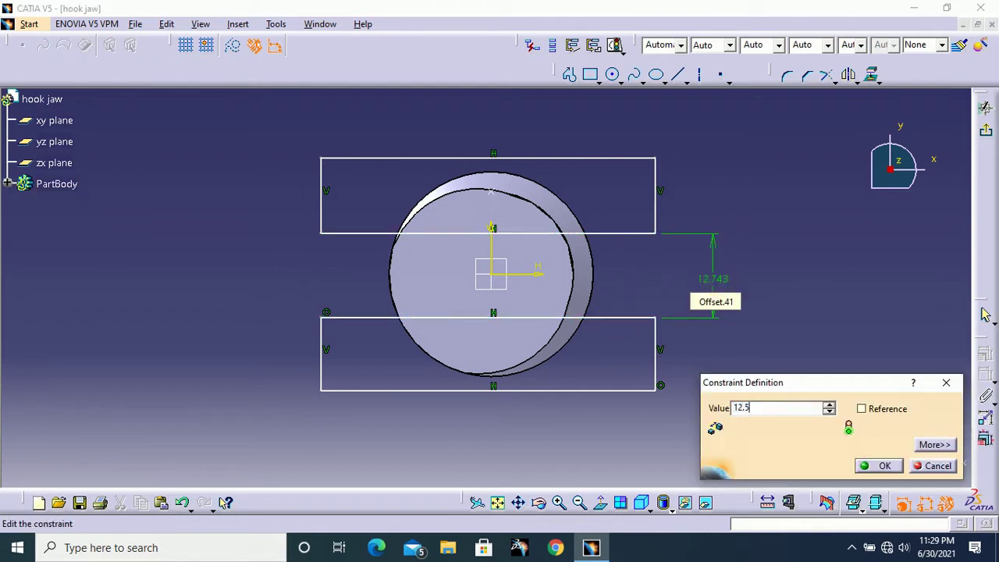
pyautogui.press('Return')
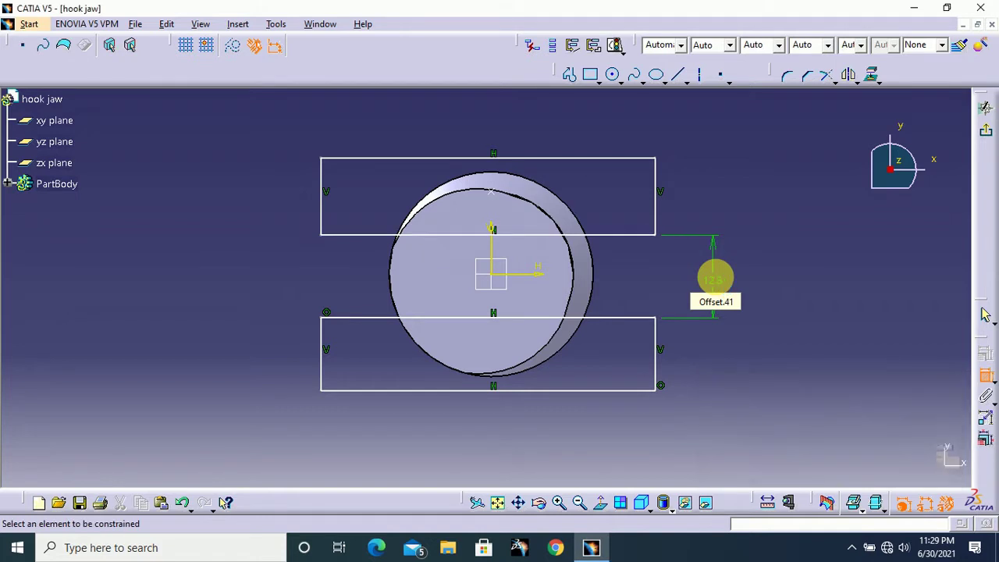
# Make the two rectangles' inner edges symmetric about the sketch's horizontal axis.
pyautogui.click(595, 236)
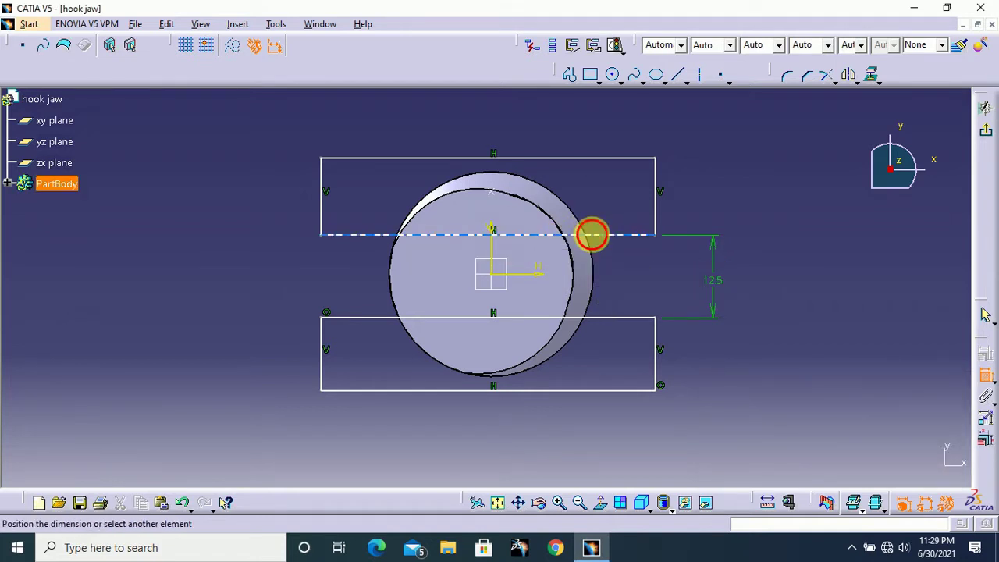
pyautogui.click(630, 318)
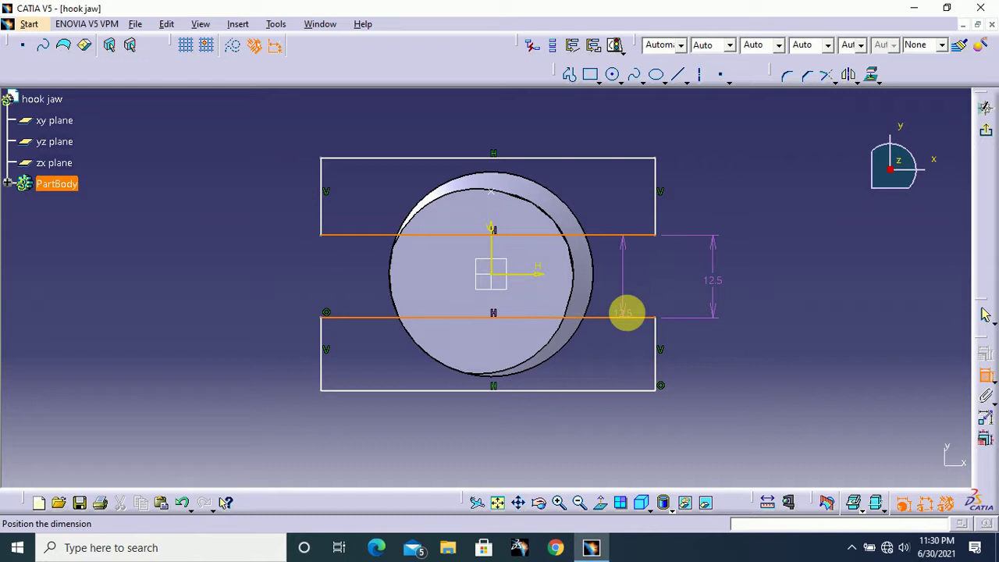
pyautogui.rightClick(778, 258)
pyautogui.click(834, 401)
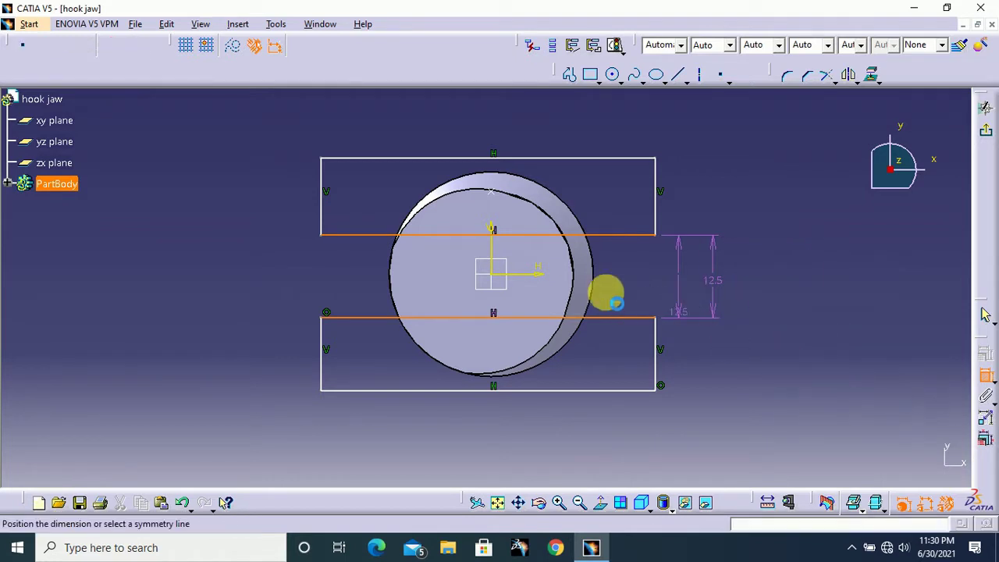
pyautogui.click(546, 282)
# Move the upper rectangle's outer edge farther from the cylinder and exit the sketch.
pyautogui.moveTo(754, 242); pyautogui.dragTo(740, 260, button='middle')
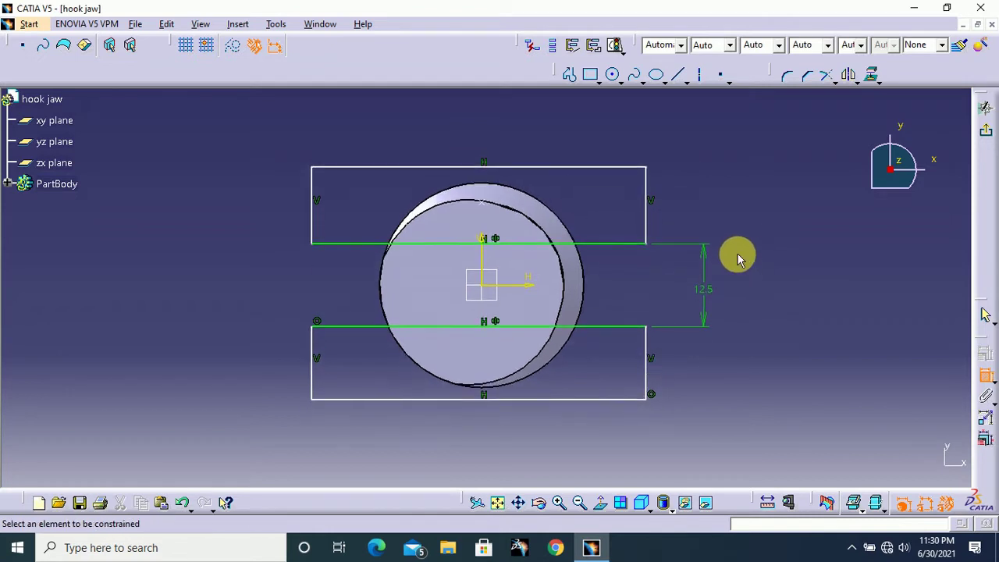
pyautogui.click(515, 167)
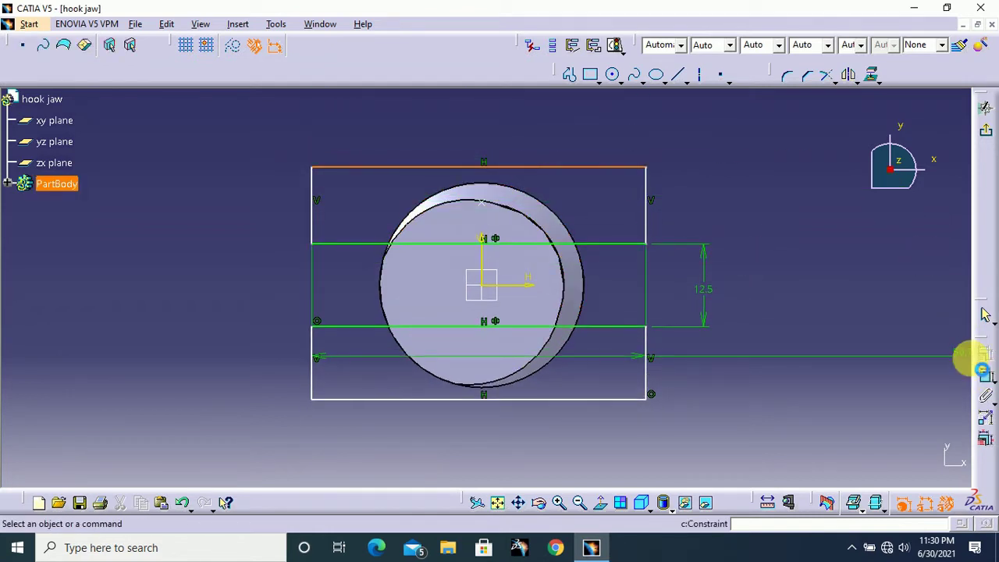
pyautogui.click(966, 361)
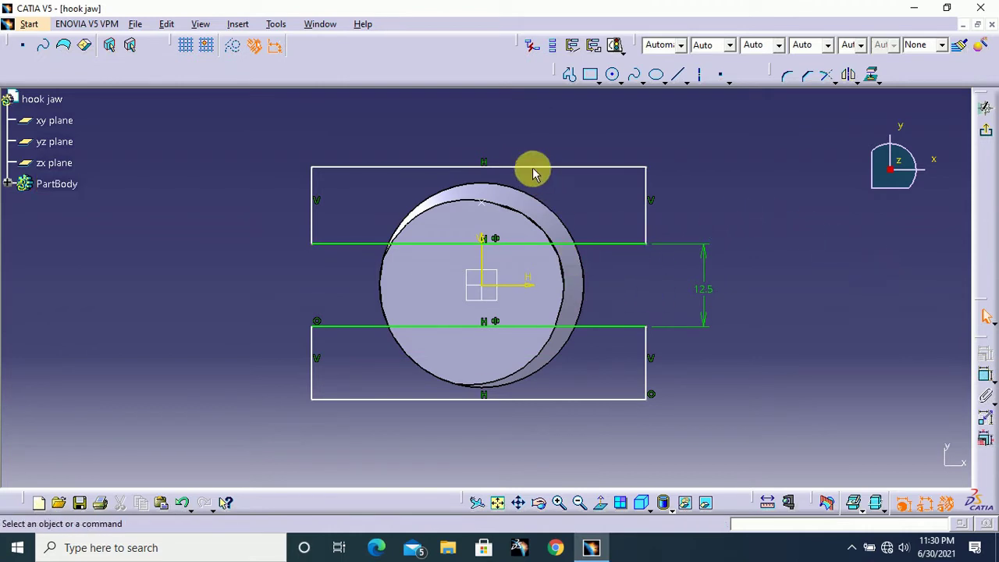
pyautogui.moveTo(533, 173)
pyautogui.mouseDown()
pyautogui.moveTo(517, 211)
pyautogui.moveTo(500, 149)
pyautogui.moveTo(535, 182)
pyautogui.moveTo(533, 150)
pyautogui.mouseUp()
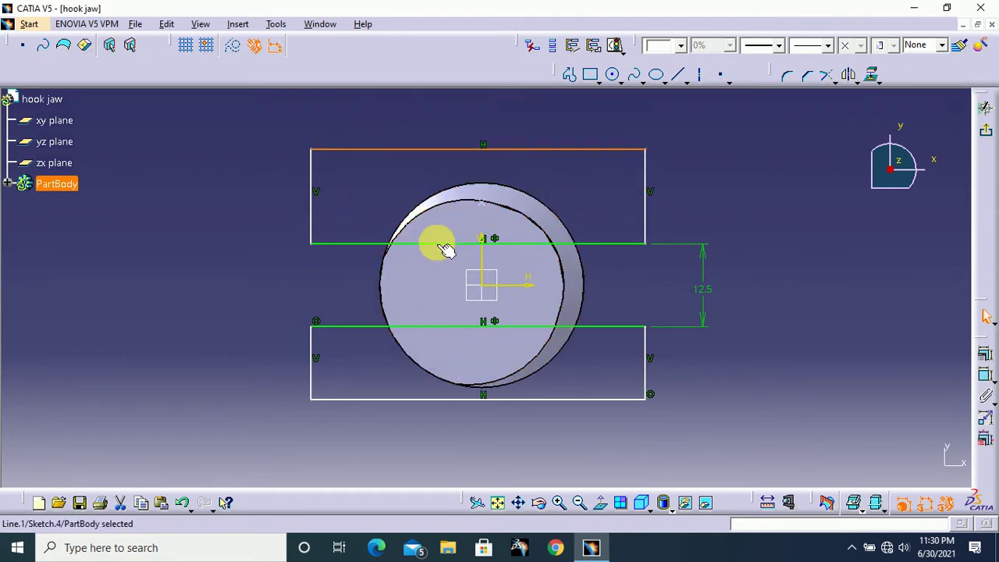
pyautogui.click(473, 360)
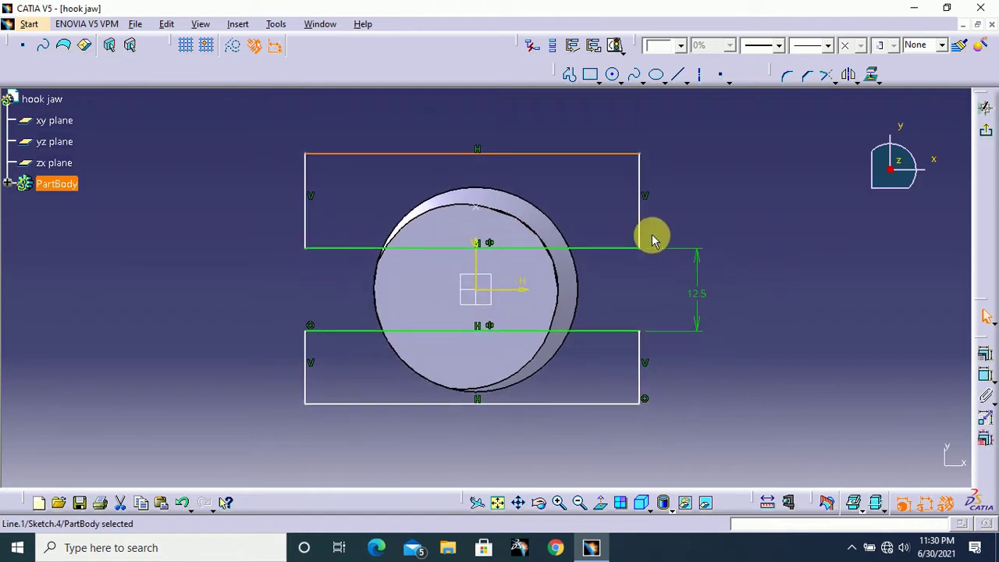
pyautogui.click(708, 211)
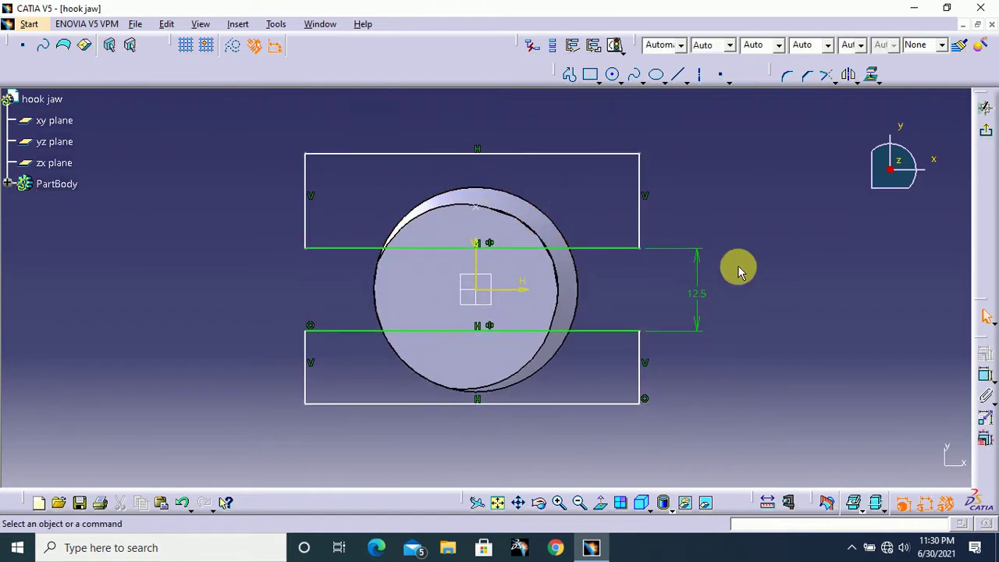
pyautogui.moveTo(738, 267); pyautogui.dragTo(732, 247, button='middle')
pyautogui.moveTo(721, 172); pyautogui.dragTo(724, 194, button='middle')
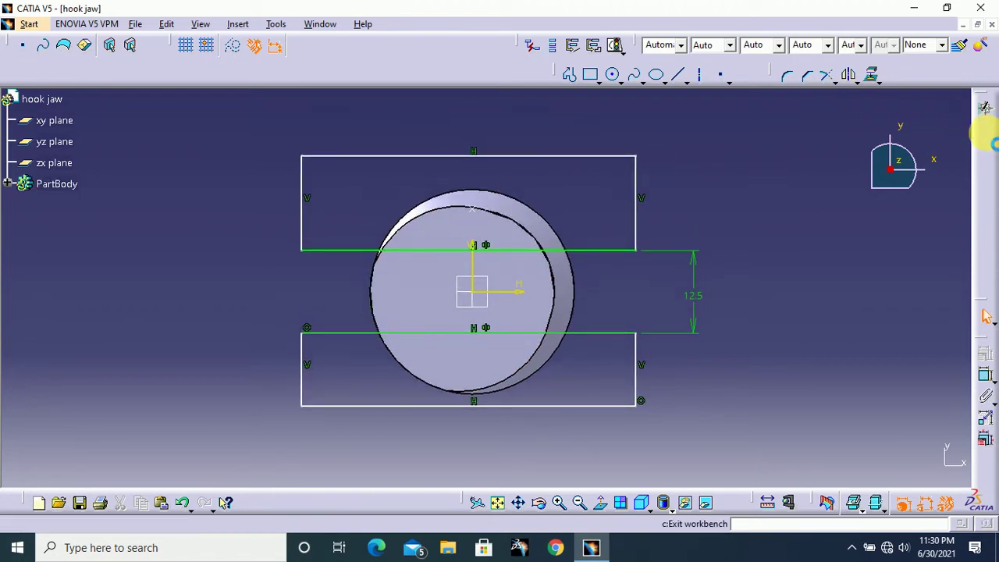
pyautogui.click(983, 104)
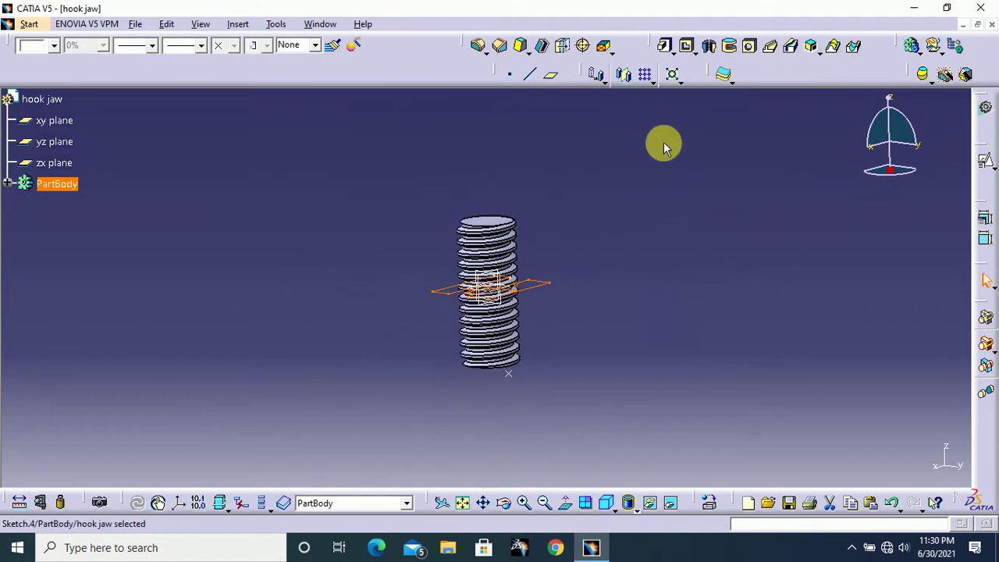
# Cut the two-rectangle sketch along the threaded cylinder with a Pocket, mirroring a 35 mm depth and setting the first limit to Up to last.
pyautogui.moveTo(704, 234); pyautogui.dragTo(707, 223, button='middle')
pyautogui.click(686, 46)
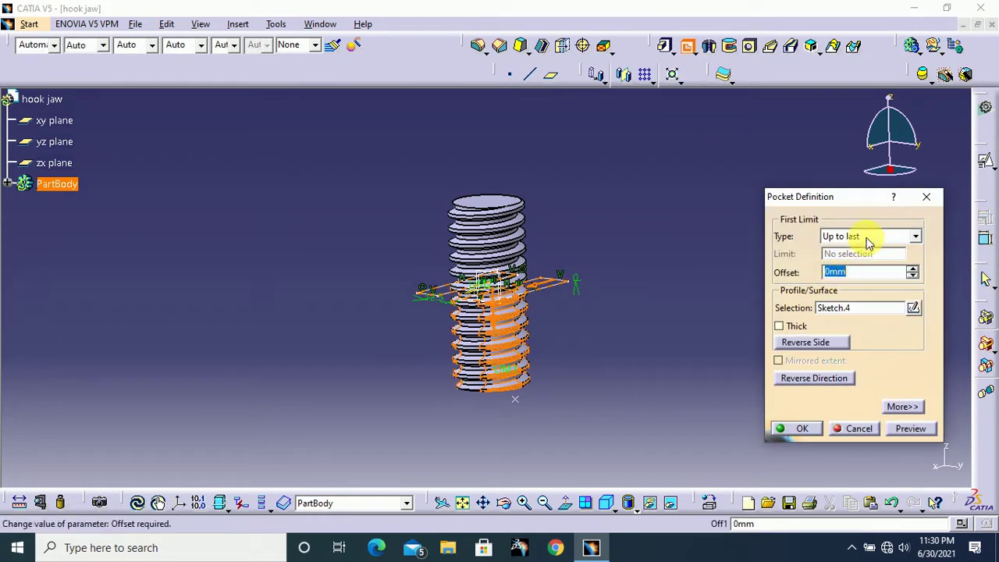
pyautogui.click(869, 241)
pyautogui.click(851, 251)
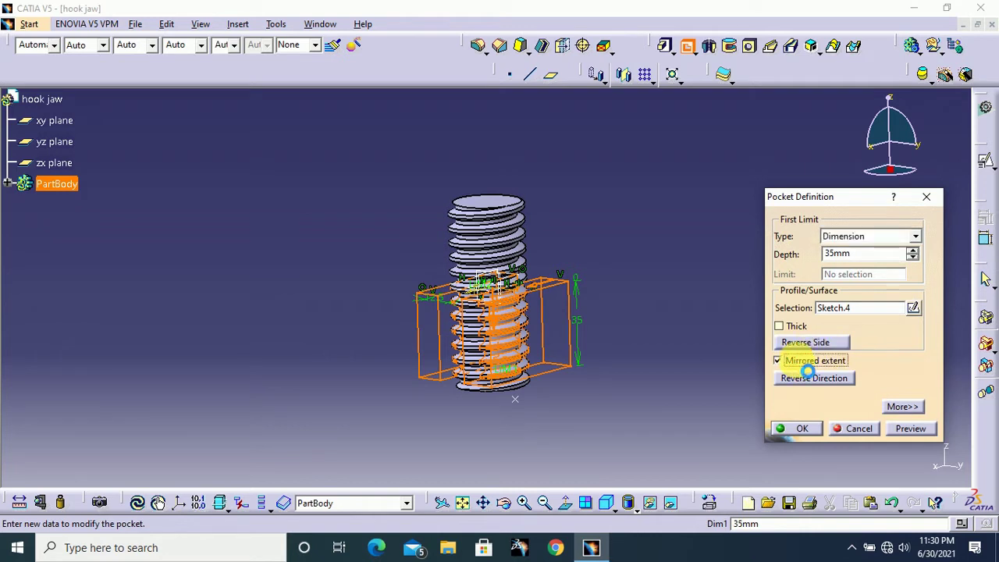
pyautogui.click(878, 237)
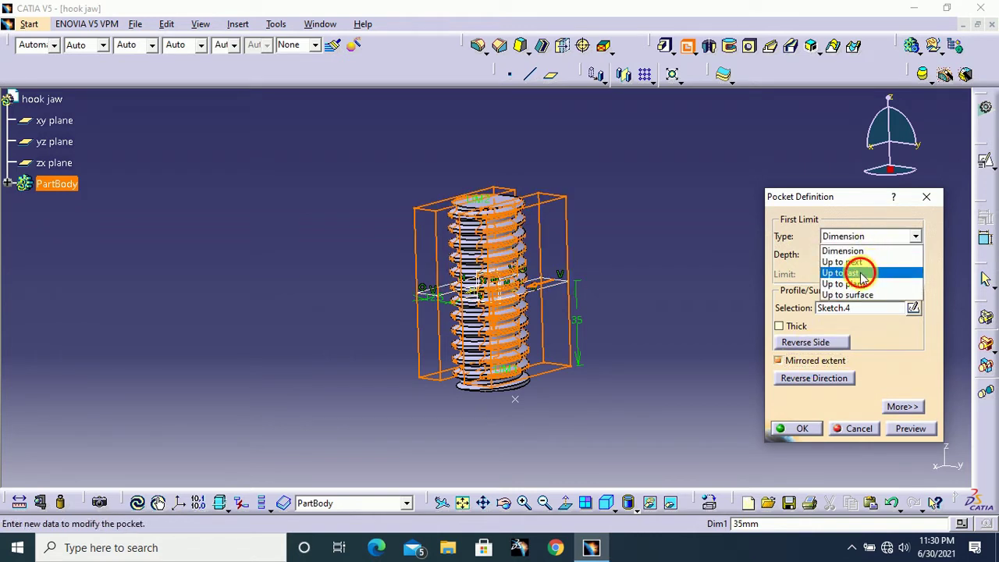
pyautogui.click(861, 273)
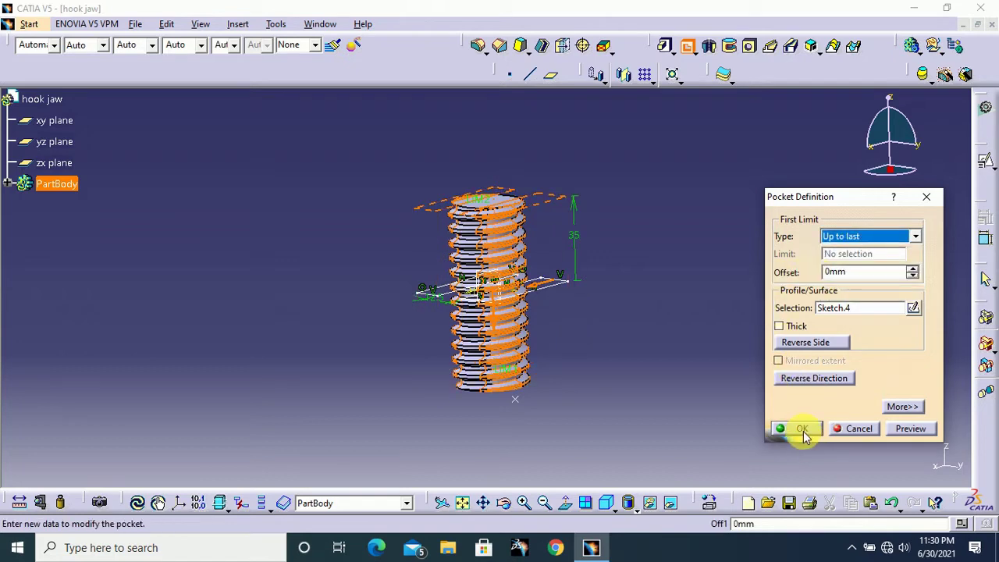
pyautogui.click(802, 429)
# Start a positioned sketch on the flat end face of the cut cylinder, with its H and V directions reversed.
pyautogui.moveTo(647, 252); pyautogui.dragTo(351, 273, button='middle')
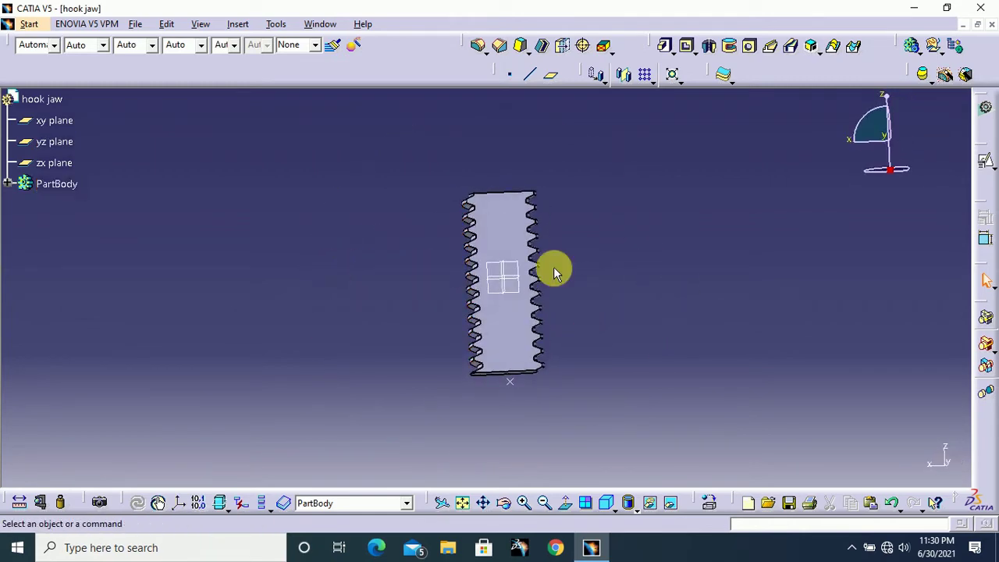
pyautogui.moveTo(553, 266); pyautogui.dragTo(466, 357, button='middle')
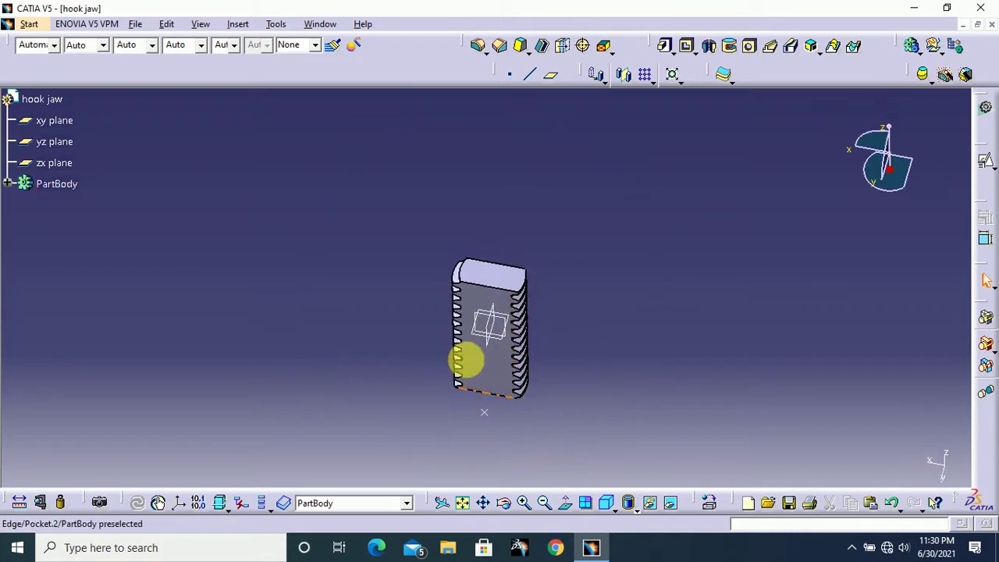
pyautogui.click(495, 278)
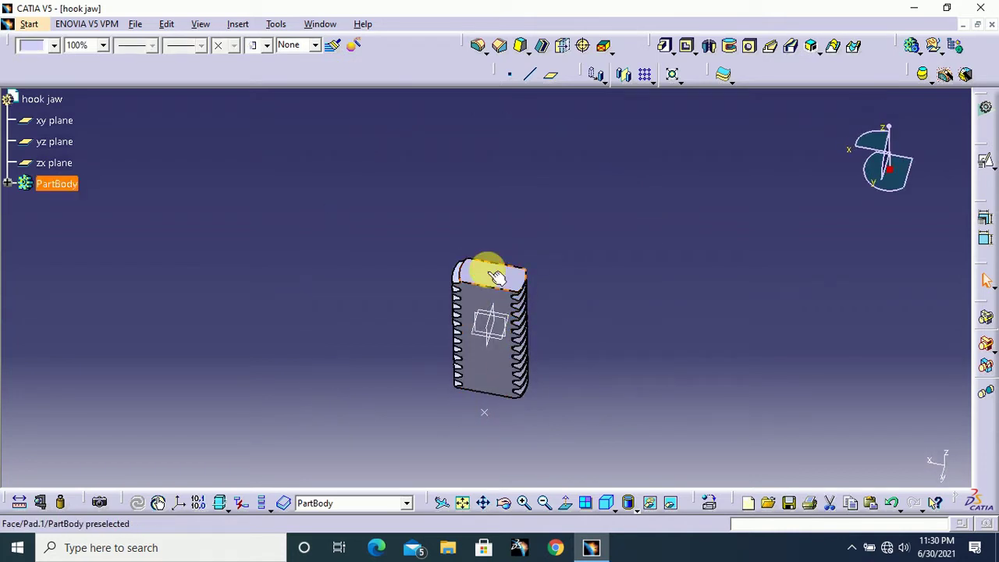
pyautogui.click(985, 162)
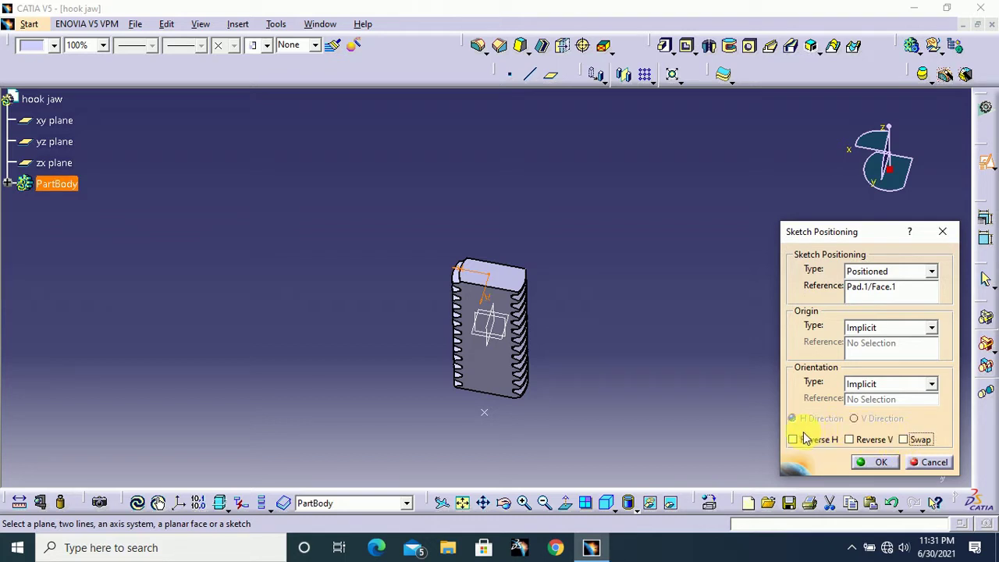
pyautogui.click(875, 463)
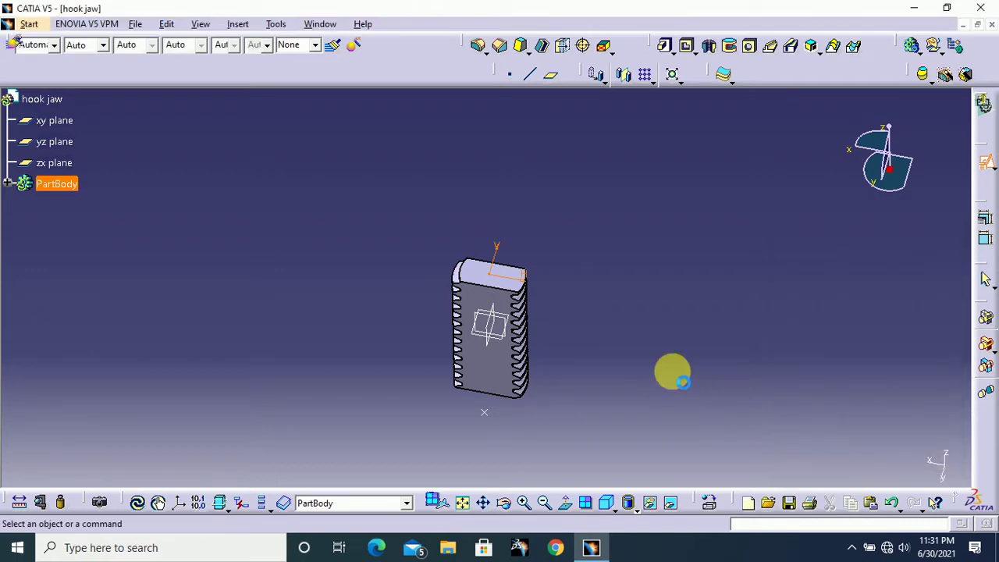
pyautogui.moveTo(609, 331)
pyautogui.mouseDown(button='middle')
pyautogui.moveTo(607, 292)
pyautogui.moveTo(647, 168)
pyautogui.mouseUp(button='middle')
pyautogui.moveTo(773, 203)
pyautogui.mouseDown(button='middle')
pyautogui.moveTo(768, 332)
pyautogui.moveTo(747, 363)
pyautogui.moveTo(598, 346)
pyautogui.mouseUp(button='middle')
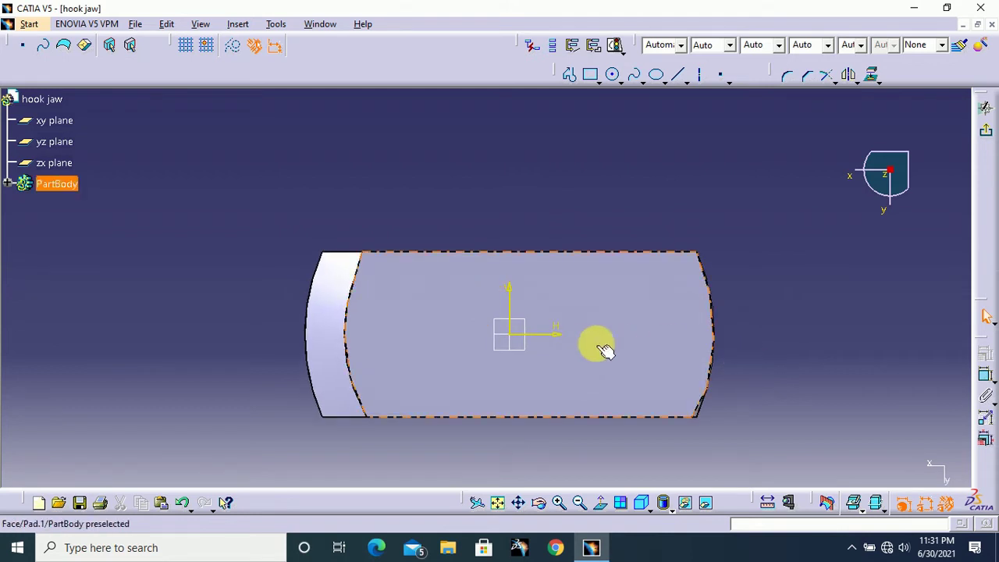
# Draw an arc of about 12.5 mm radius centred on the sketch origin, spanning nearly the face's full height on the positive H side.
pyautogui.click(622, 80)
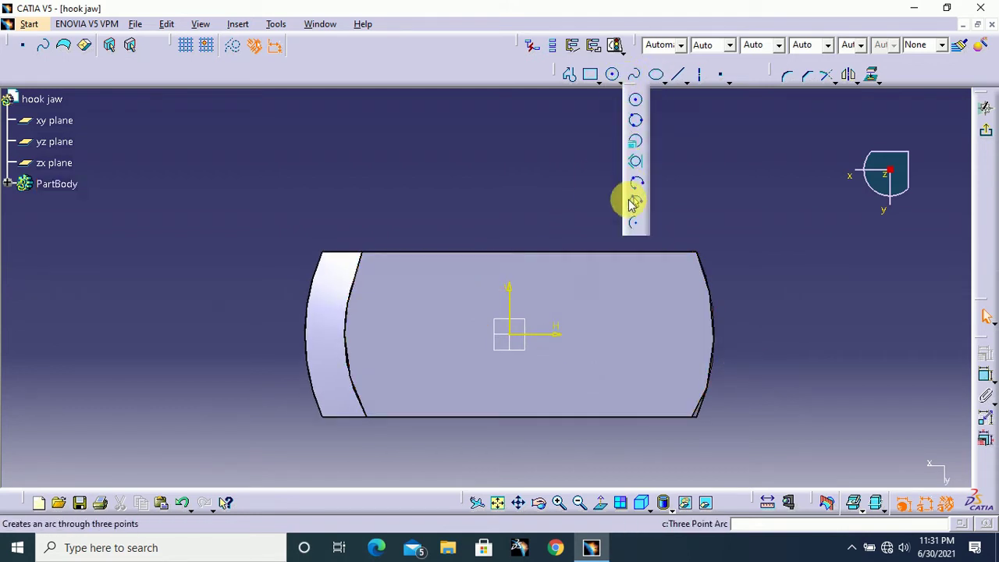
pyautogui.click(636, 226)
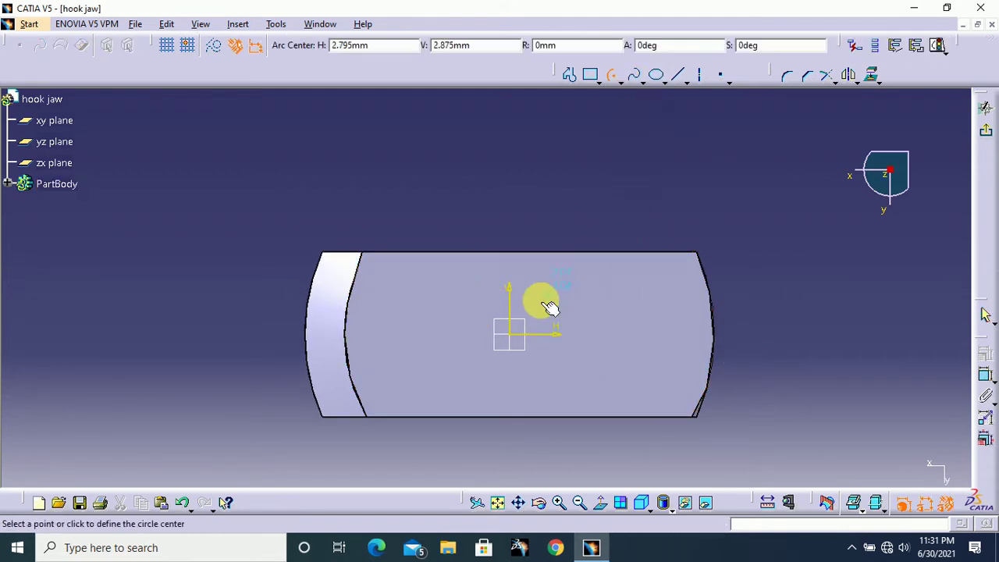
pyautogui.click(511, 340)
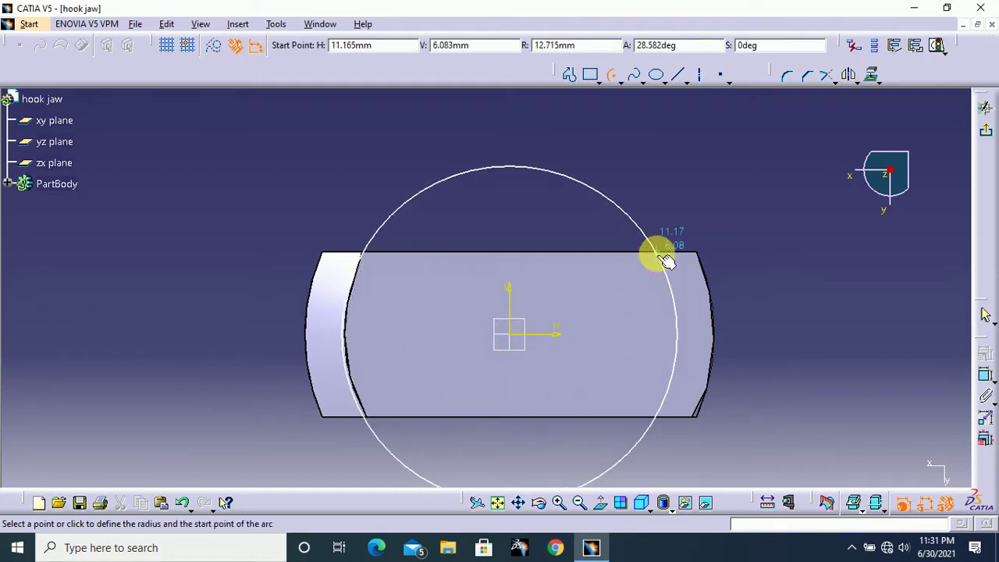
pyautogui.click(662, 266)
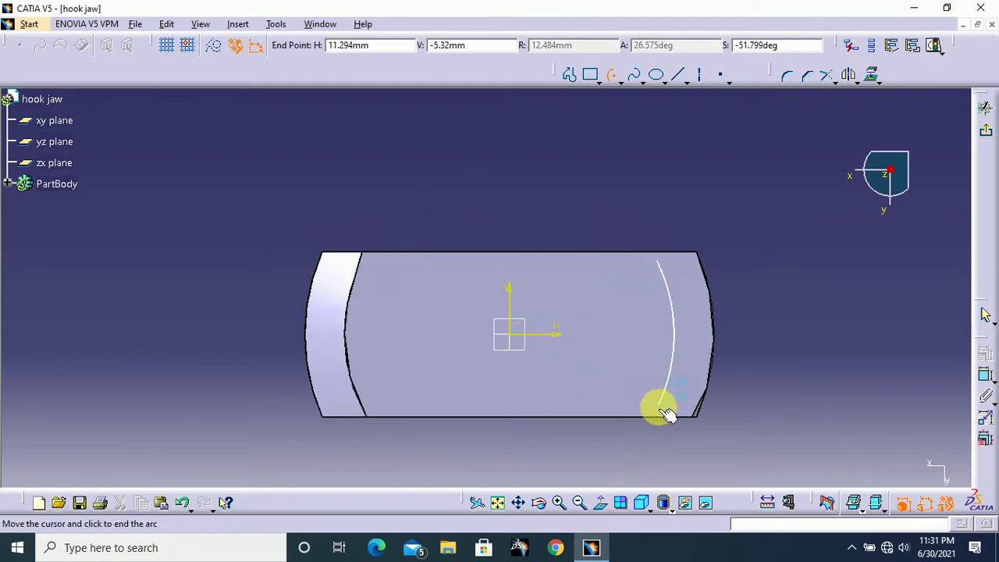
pyautogui.click(663, 409)
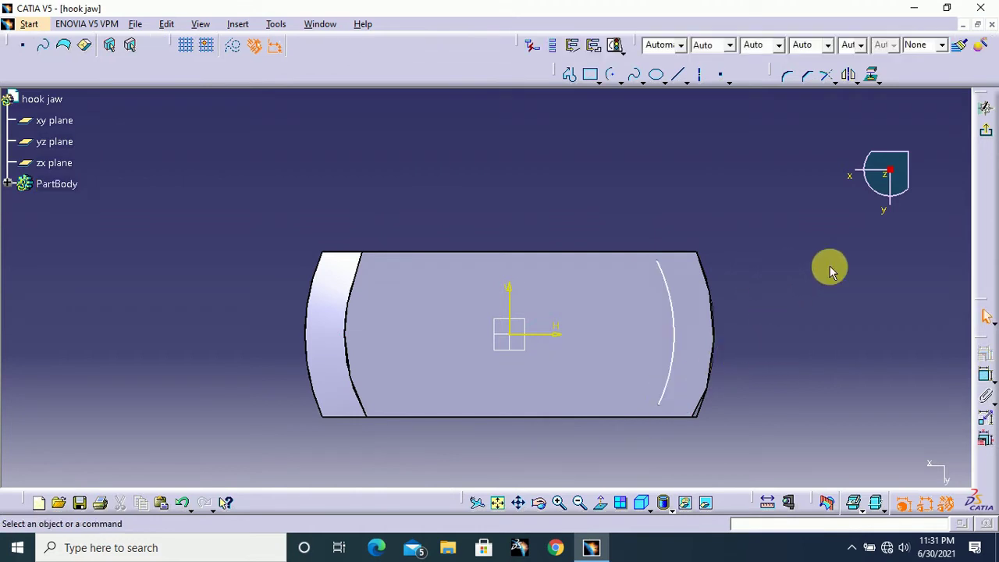
# Make the arc's two endpoints coincident with the face's two long straight edges.
pyautogui.click(985, 379)
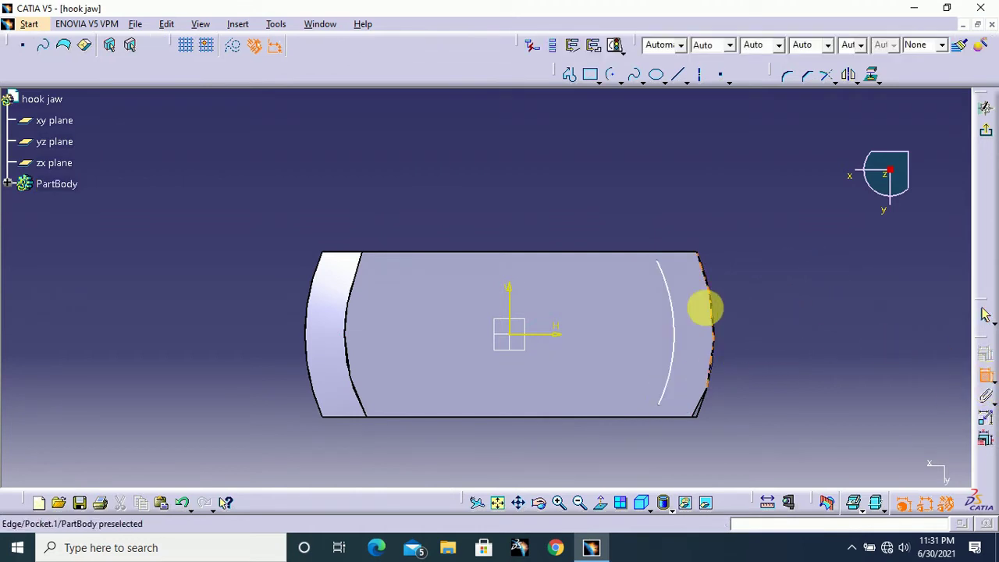
pyautogui.click(676, 254)
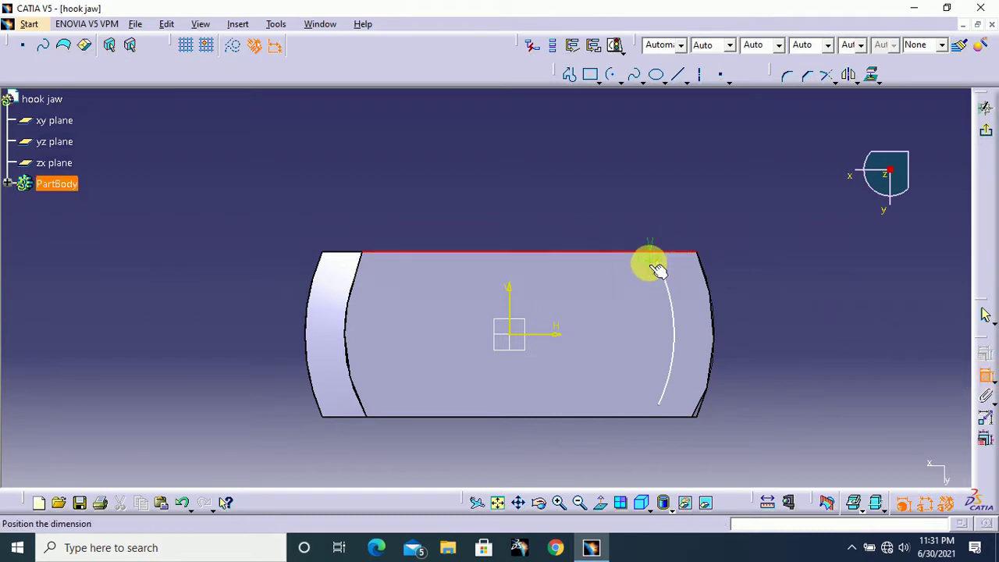
pyautogui.rightClick(754, 173)
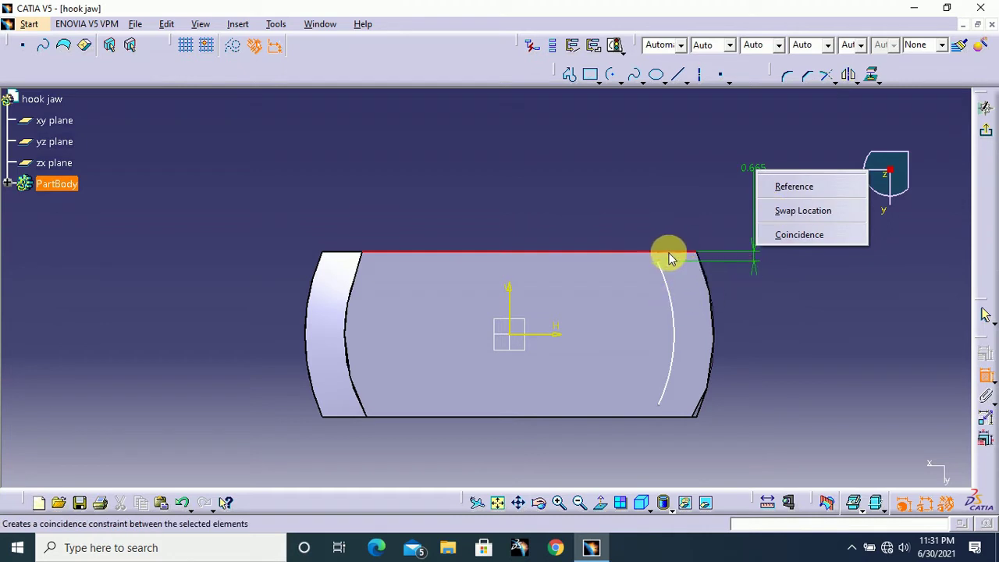
pyautogui.click(792, 231)
pyautogui.moveTo(694, 352); pyautogui.dragTo(687, 289, button='middle')
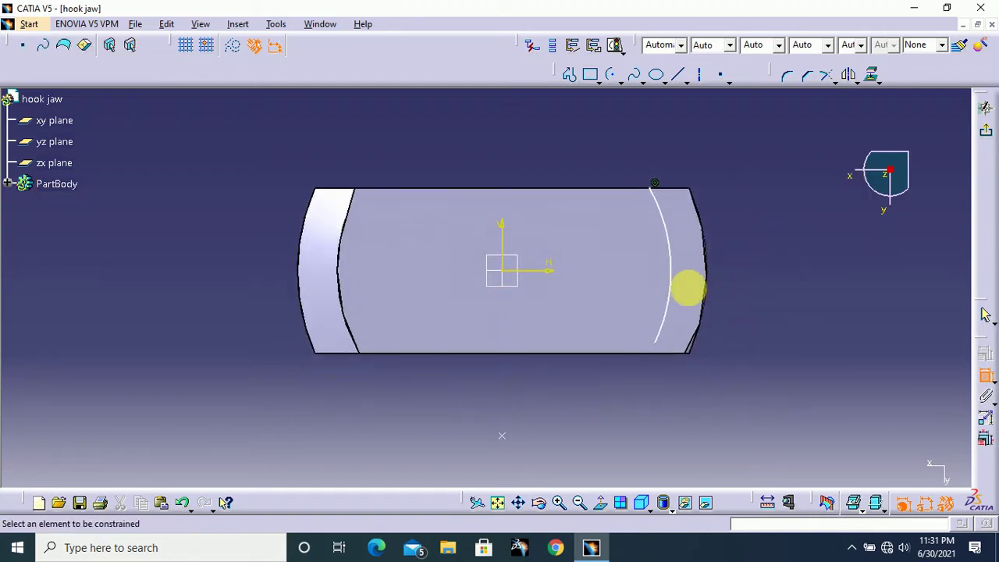
pyautogui.click(652, 358)
pyautogui.rightClick(774, 339)
pyautogui.click(819, 401)
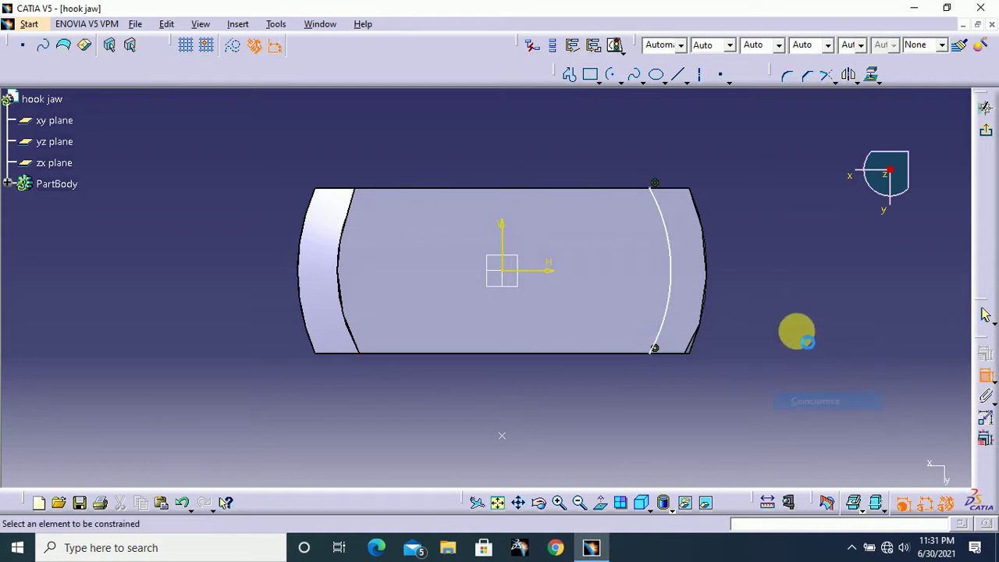
# Add a radius constraint to the arc and set it to 25 mm.
pyautogui.moveTo(796, 331); pyautogui.dragTo(785, 308, button='middle')
pyautogui.click(671, 279)
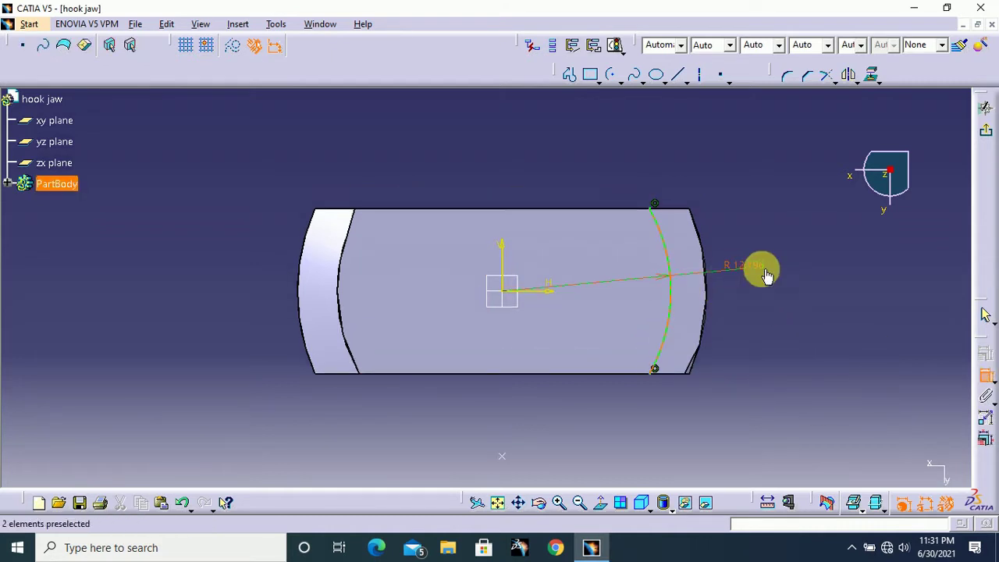
pyautogui.doubleClick(754, 266)
pyautogui.write('2')
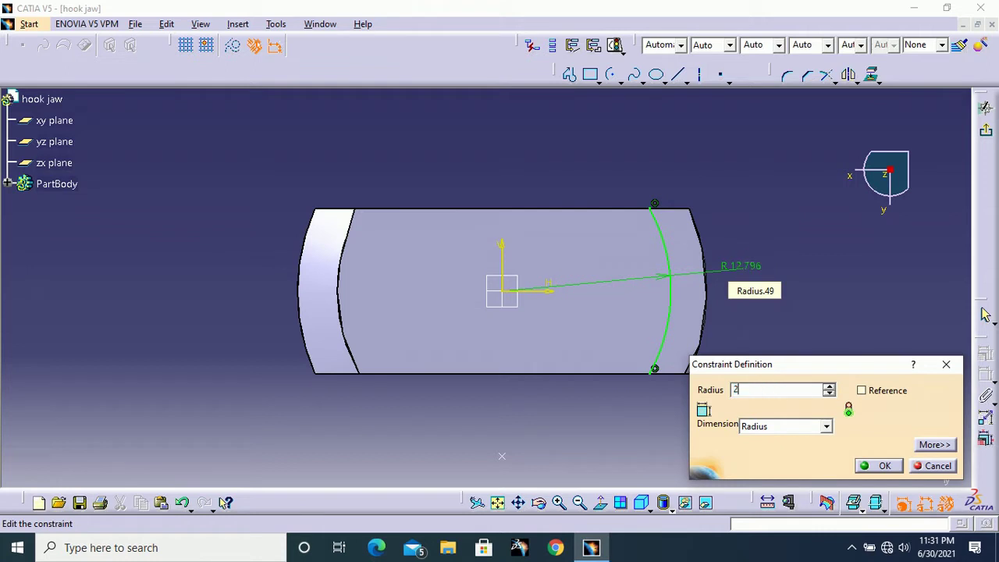
pyautogui.write('5mm')
pyautogui.press('Return')
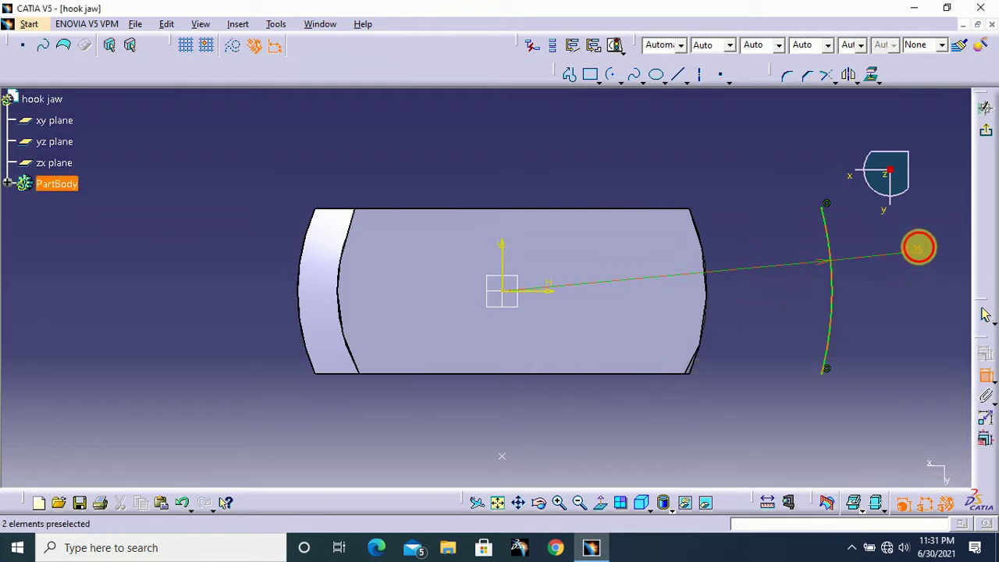
# Change the arc's radius constraint to 12.5 mm.
pyautogui.doubleClick(921, 250)
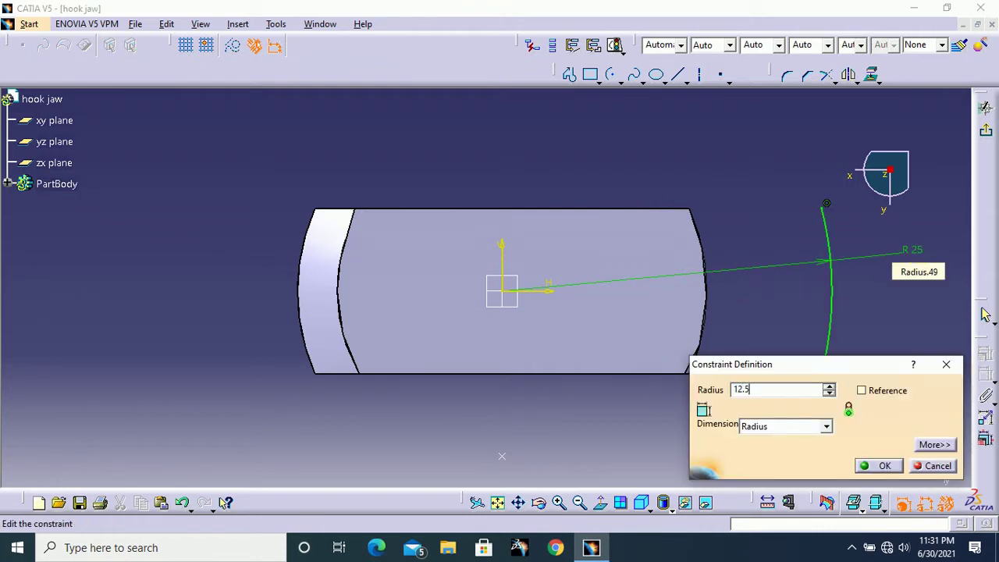
pyautogui.write('12.5')
pyautogui.press('Return')
pyautogui.moveTo(896, 334)
pyautogui.mouseDown(button='middle')
pyautogui.moveTo(878, 350)
pyautogui.moveTo(886, 359)
pyautogui.mouseUp(button='middle')
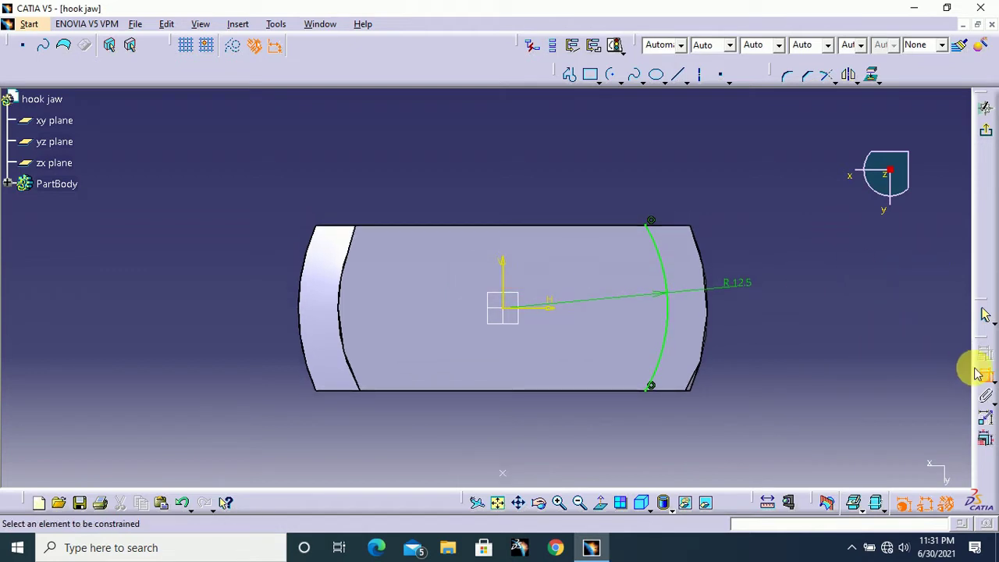
# Mirror the arc about the sketch's vertical axis.
pyautogui.click(664, 264)
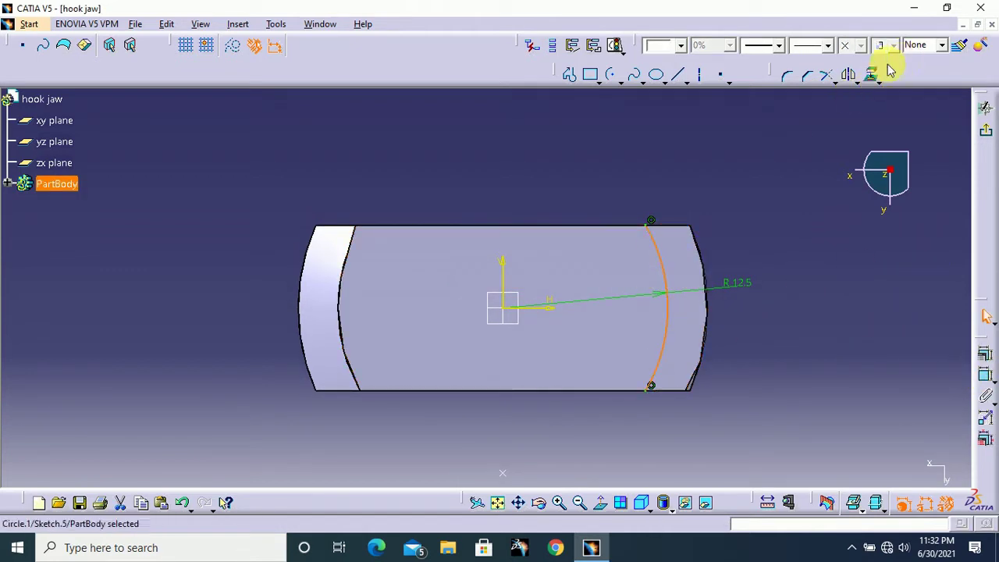
pyautogui.click(849, 75)
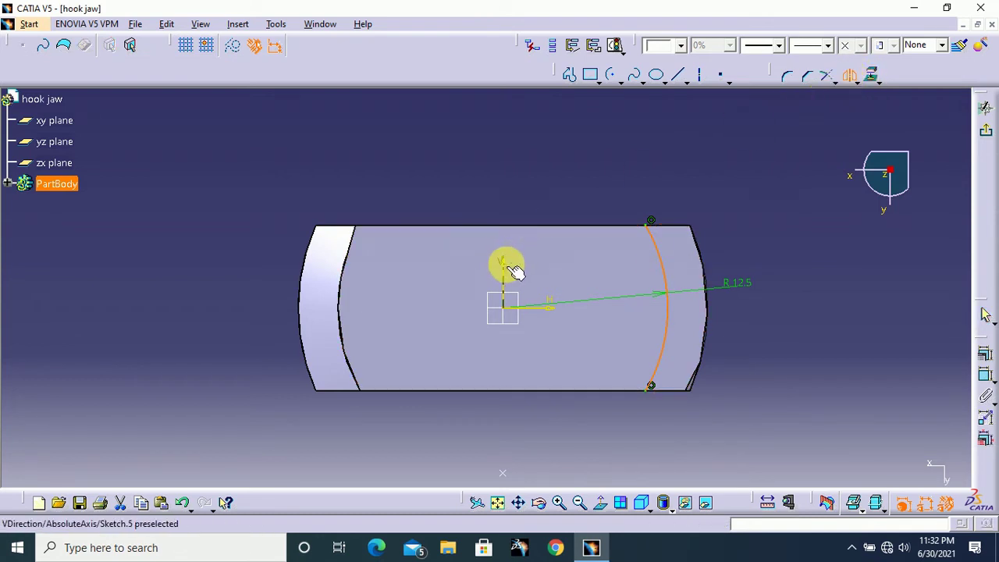
pyautogui.click(504, 263)
pyautogui.moveTo(734, 299)
pyautogui.mouseDown(button='middle')
pyautogui.moveTo(788, 234)
pyautogui.moveTo(779, 252)
pyautogui.mouseUp(button='middle')
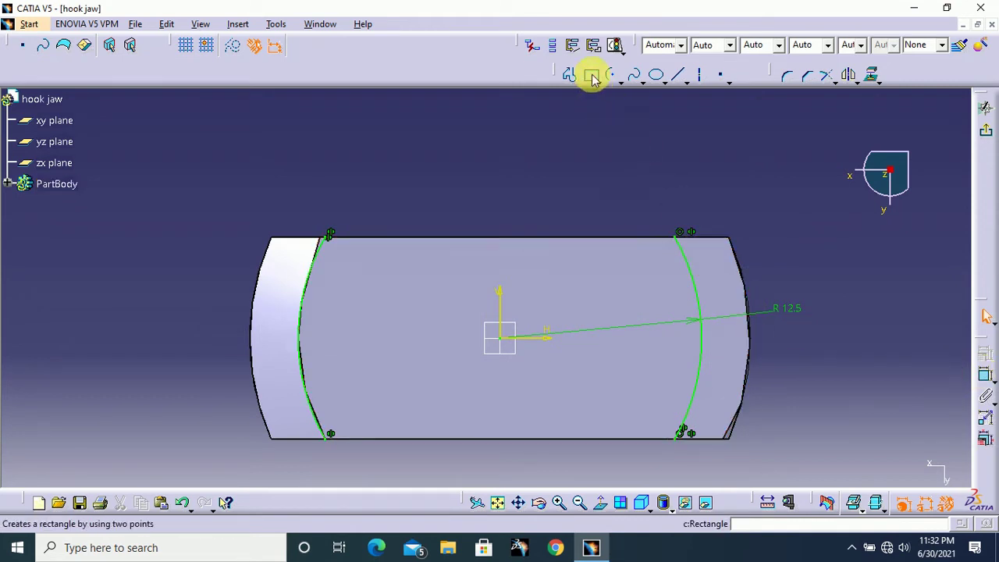
# Sketch a rectangle from the upper endpoint of the original arc to the lower endpoint of the mirrored arc.
pyautogui.click(592, 77)
pyautogui.click(679, 239)
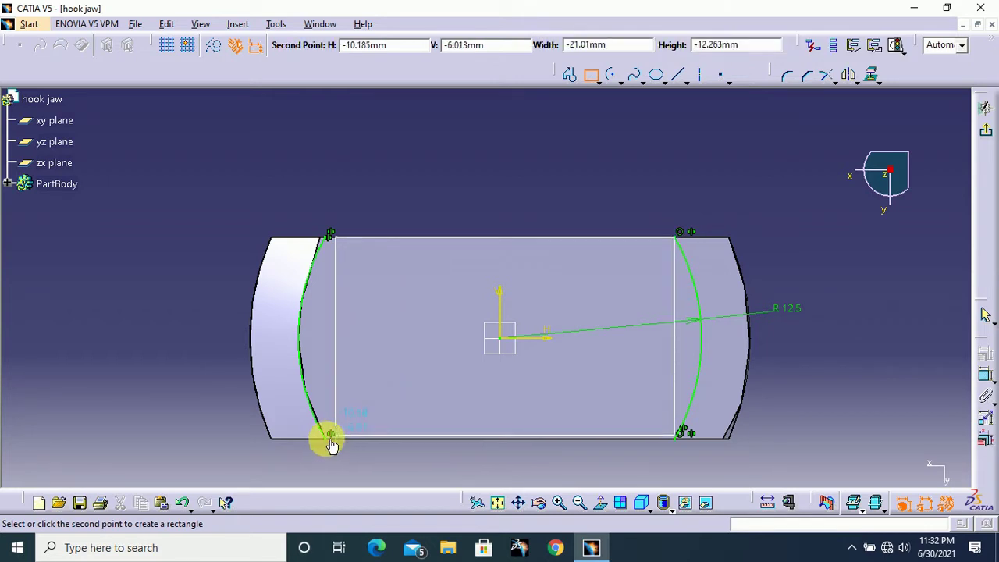
pyautogui.moveTo(378, 377); pyautogui.dragTo(420, 330, button='middle')
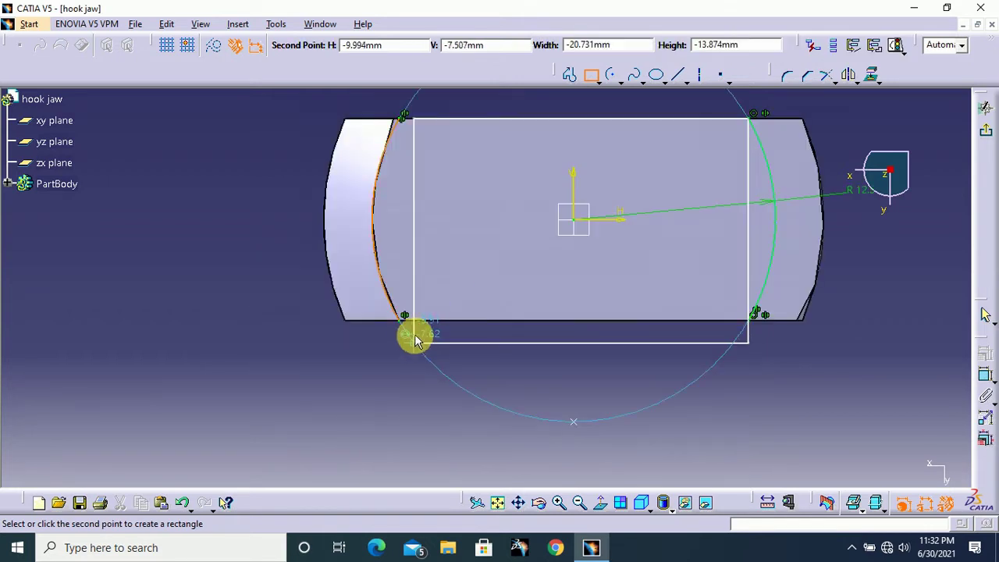
pyautogui.click(409, 332)
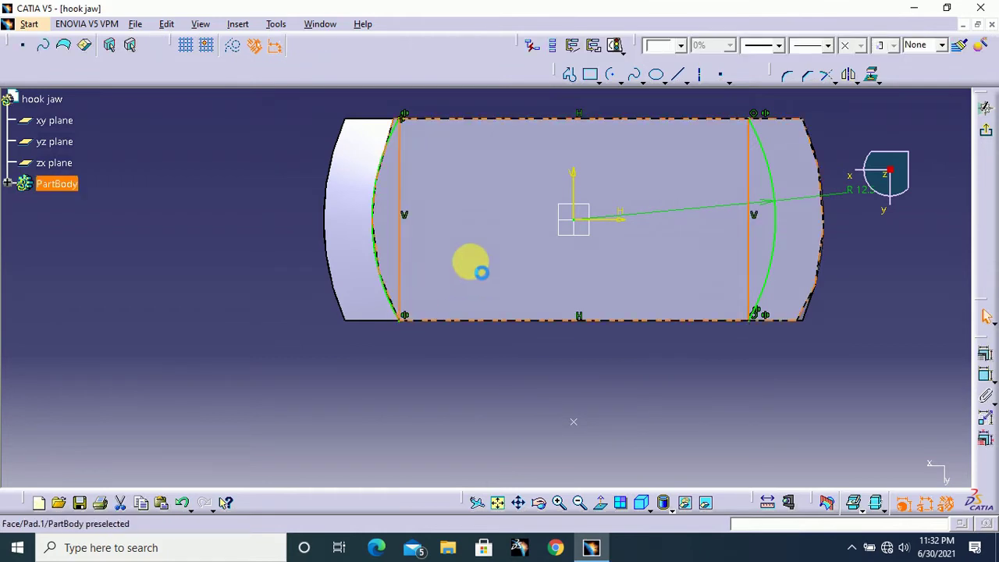
pyautogui.moveTo(475, 270)
pyautogui.mouseDown(button='middle')
pyautogui.moveTo(445, 314)
pyautogui.moveTo(472, 311)
pyautogui.moveTo(486, 182)
pyautogui.mouseUp(button='middle')
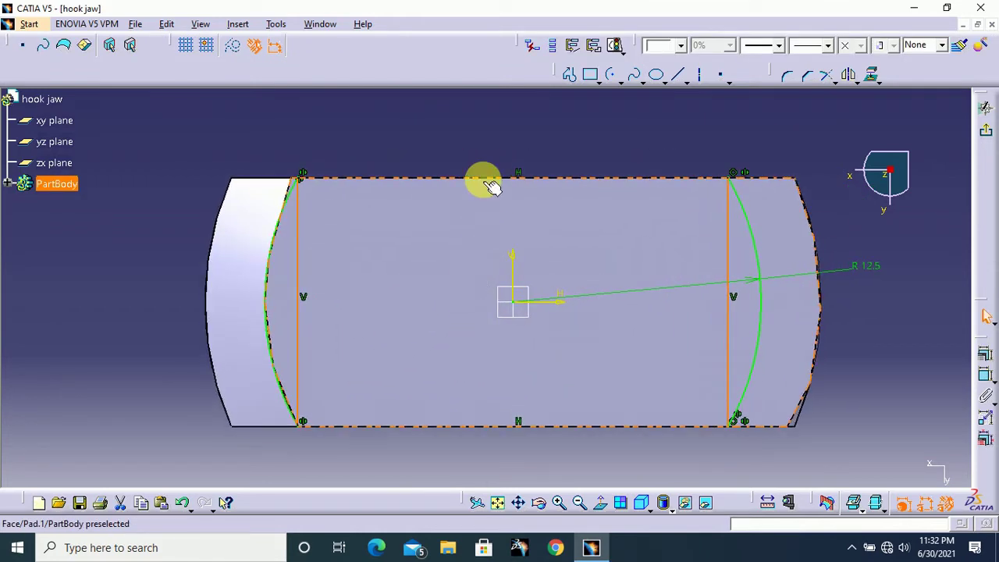
# Convert the original arc and its mirrored copy into construction elements, keeping the rectangle as standard geometry.
pyautogui.click(699, 160)
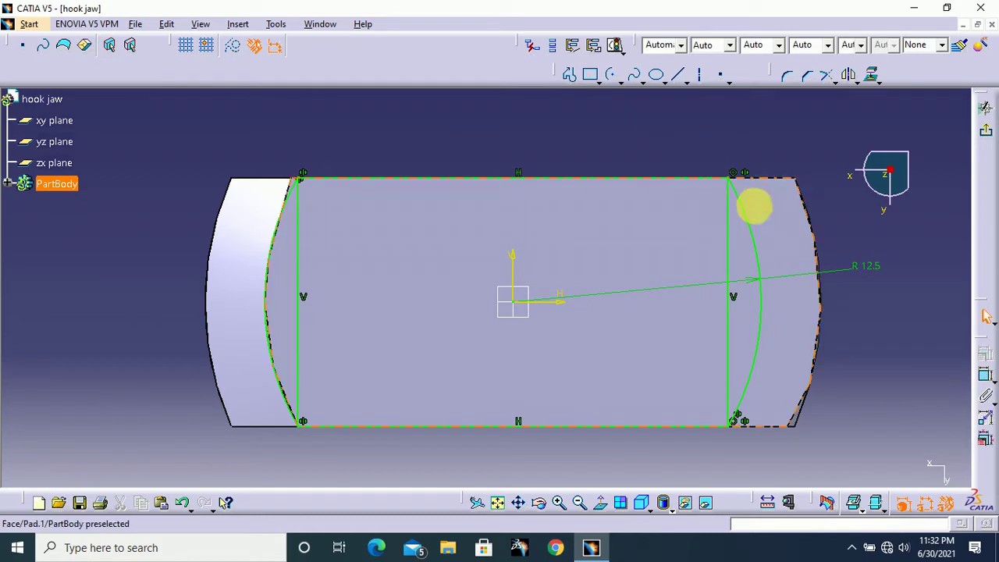
pyautogui.click(761, 239)
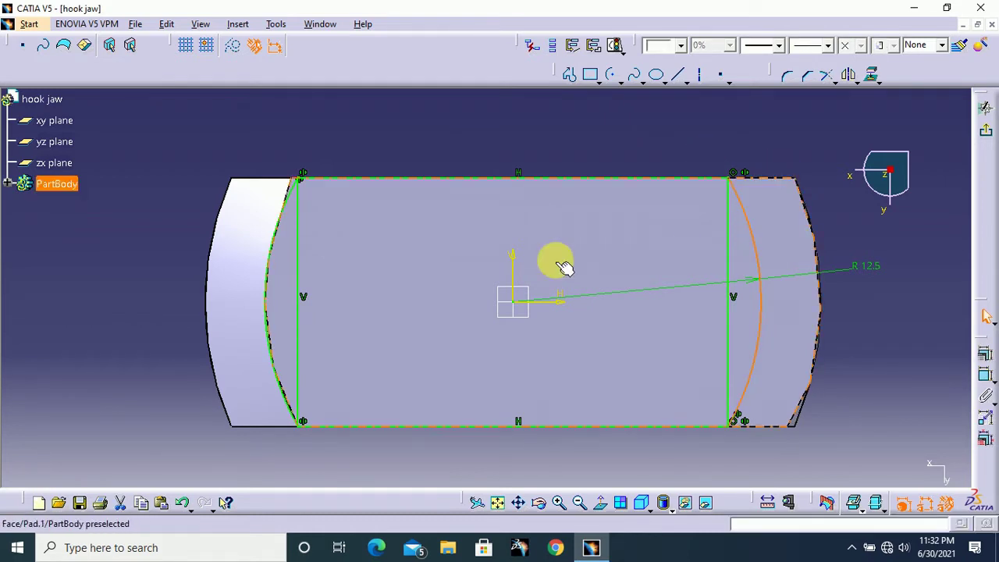
pyautogui.keyDown('ctrl'); pyautogui.click(300, 201); pyautogui.keyUp('ctrl')
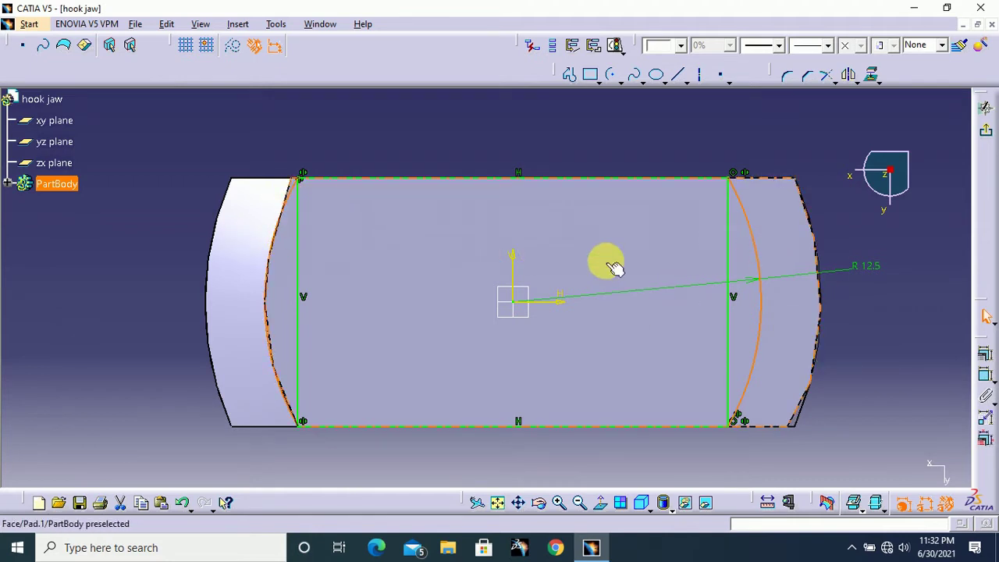
pyautogui.click(233, 47)
pyautogui.click(275, 125)
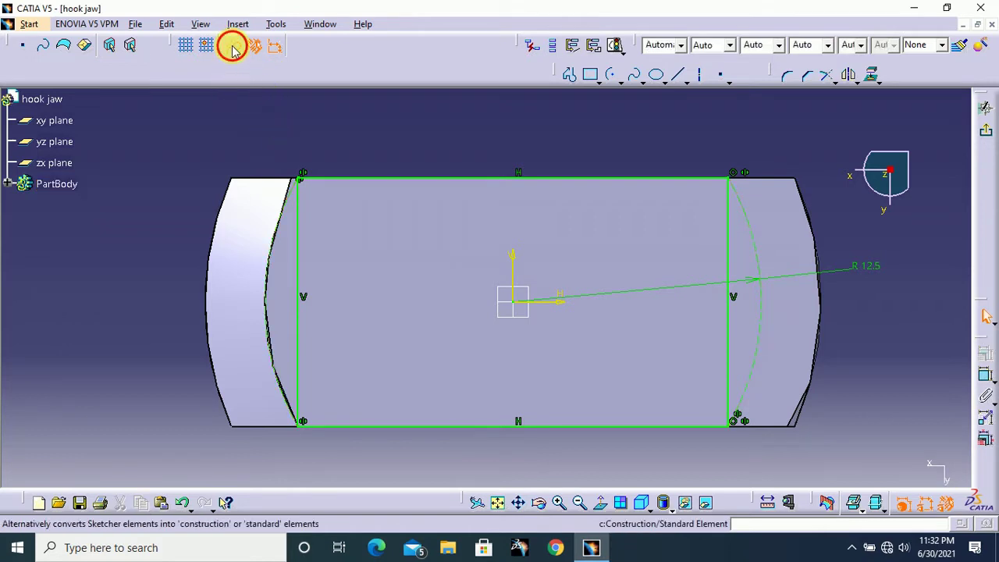
# Finish the rectangle sketch and extrude it as a 20 mm pad from the end face.
pyautogui.moveTo(508, 151)
pyautogui.mouseDown(button='middle')
pyautogui.moveTo(513, 174)
pyautogui.moveTo(512, 160)
pyautogui.moveTo(546, 138)
pyautogui.moveTo(533, 138)
pyautogui.mouseUp(button='middle')
pyautogui.click(985, 129)
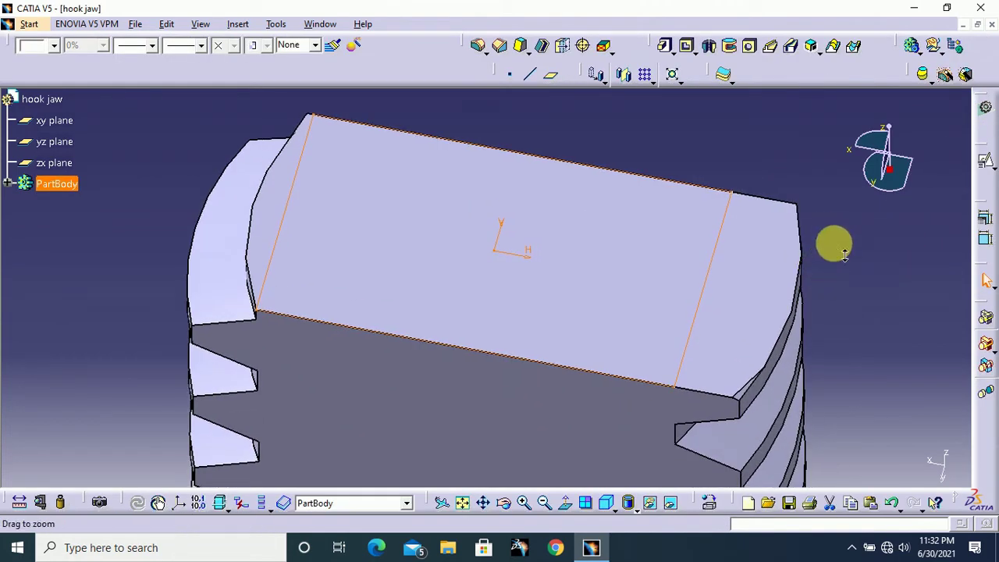
pyautogui.click(667, 47)
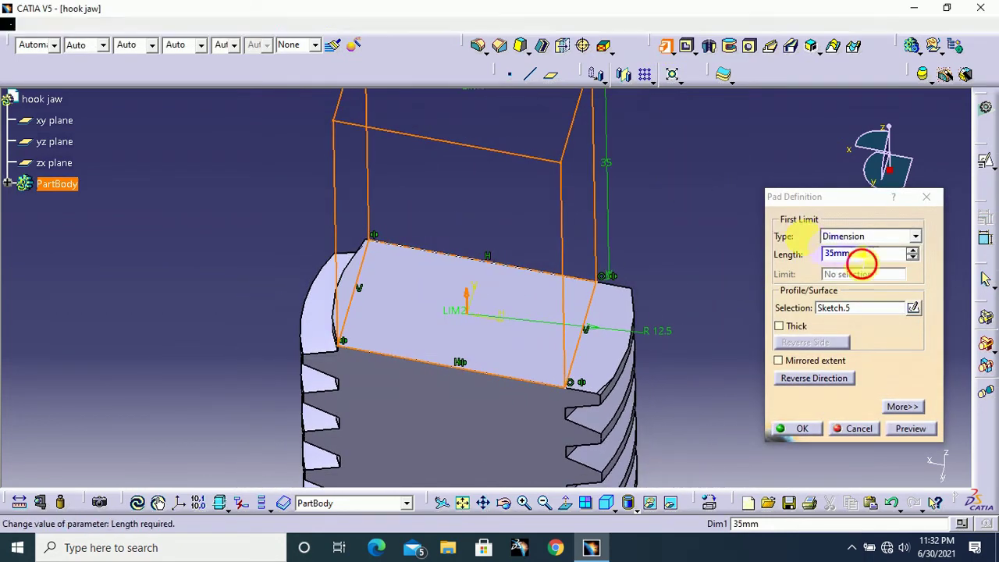
pyautogui.doubleClick(837, 254)
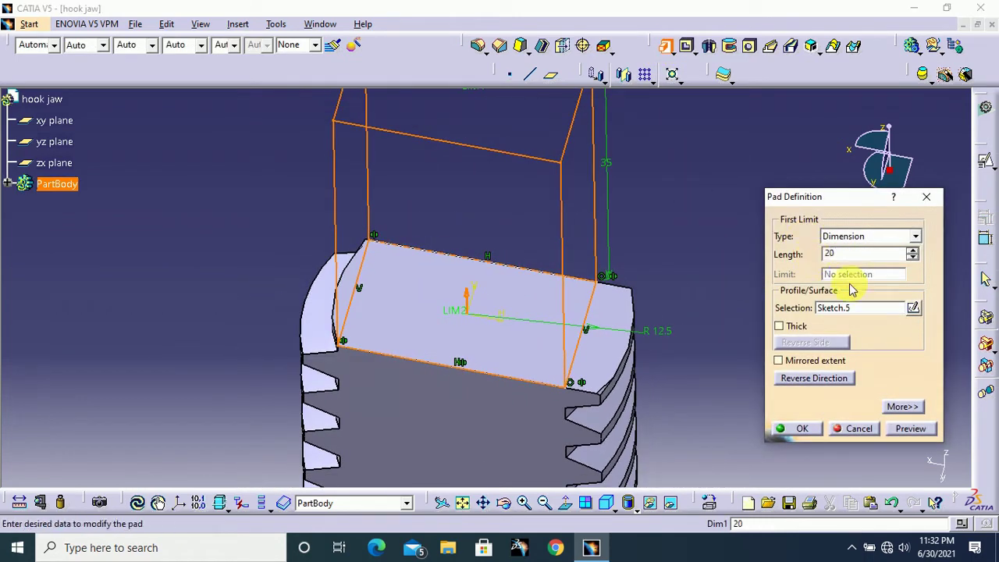
pyautogui.click(800, 428)
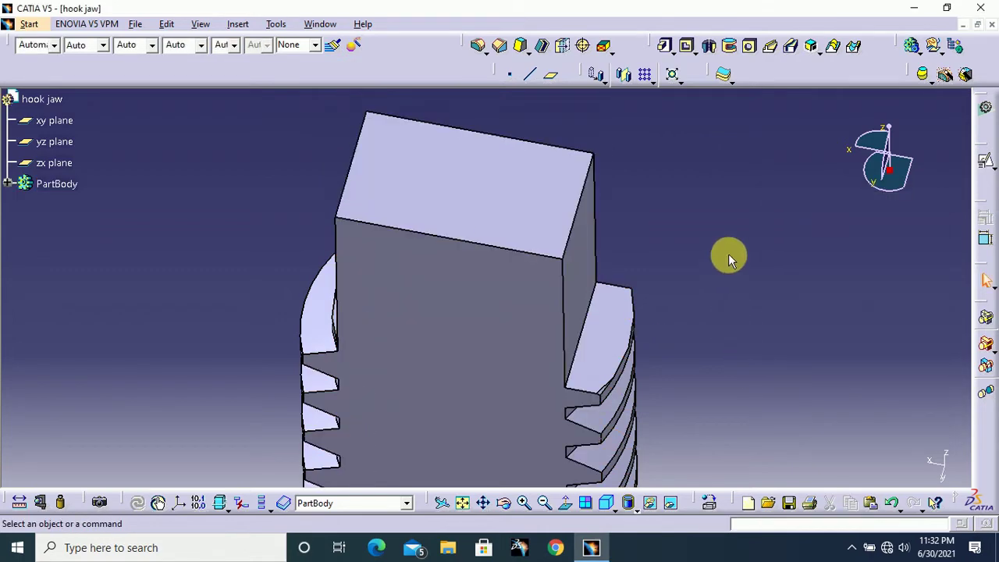
# Start a positioned sketch on the large flat side face of the threaded body, with implicit origin and orientation.
pyautogui.moveTo(699, 361); pyautogui.dragTo(785, 94, button='middle')
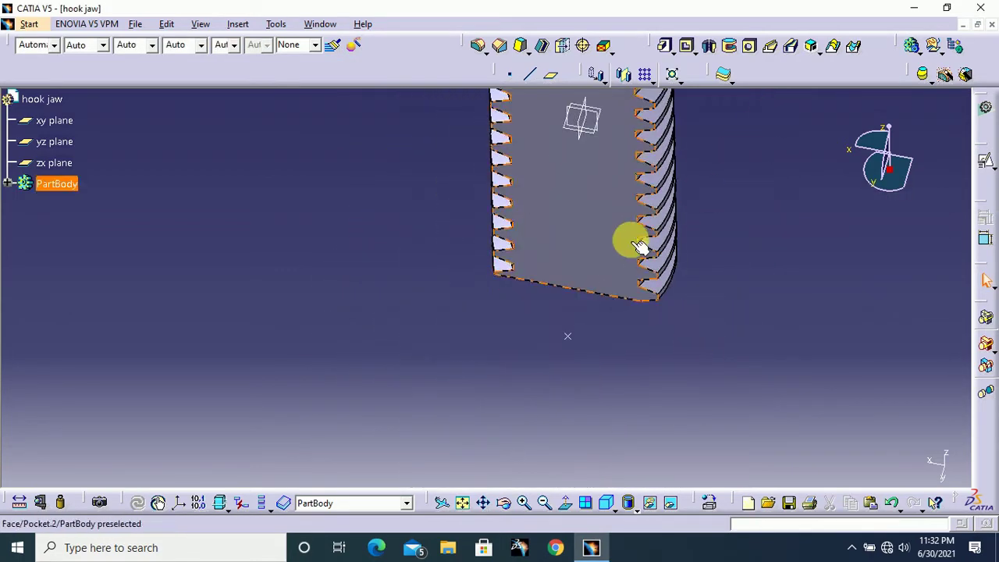
pyautogui.moveTo(756, 160); pyautogui.dragTo(739, 271, button='middle')
pyautogui.click(579, 366)
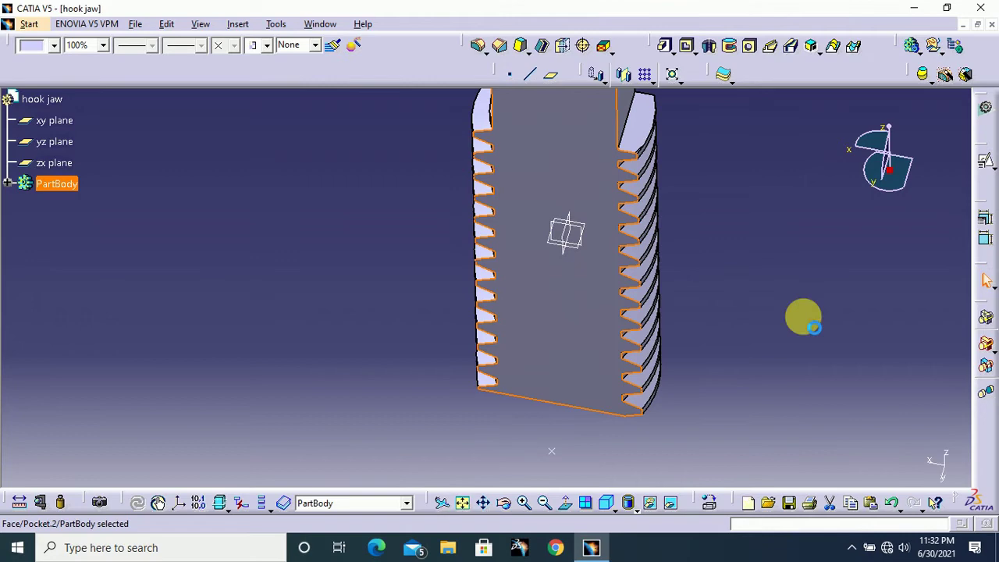
pyautogui.click(986, 205)
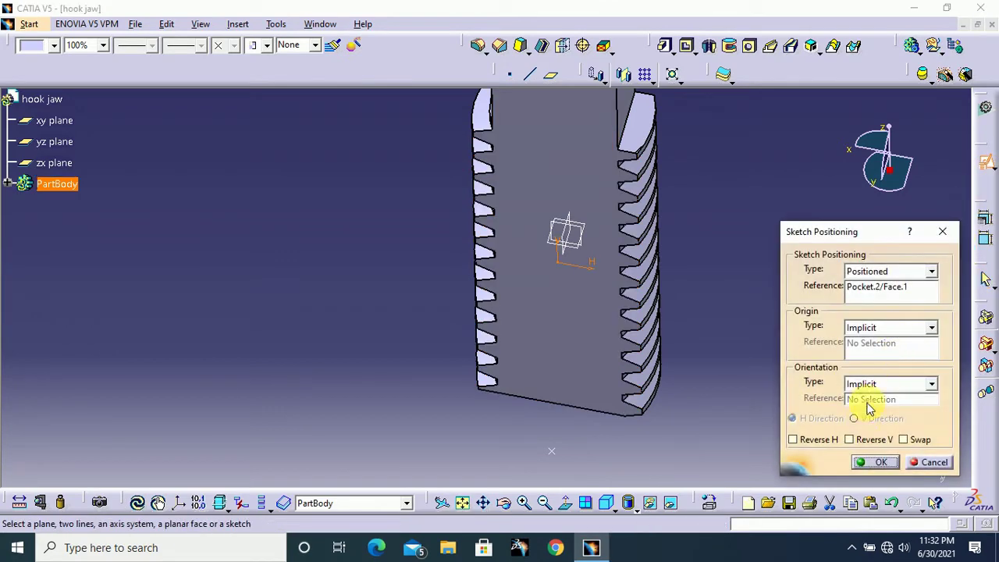
pyautogui.click(859, 465)
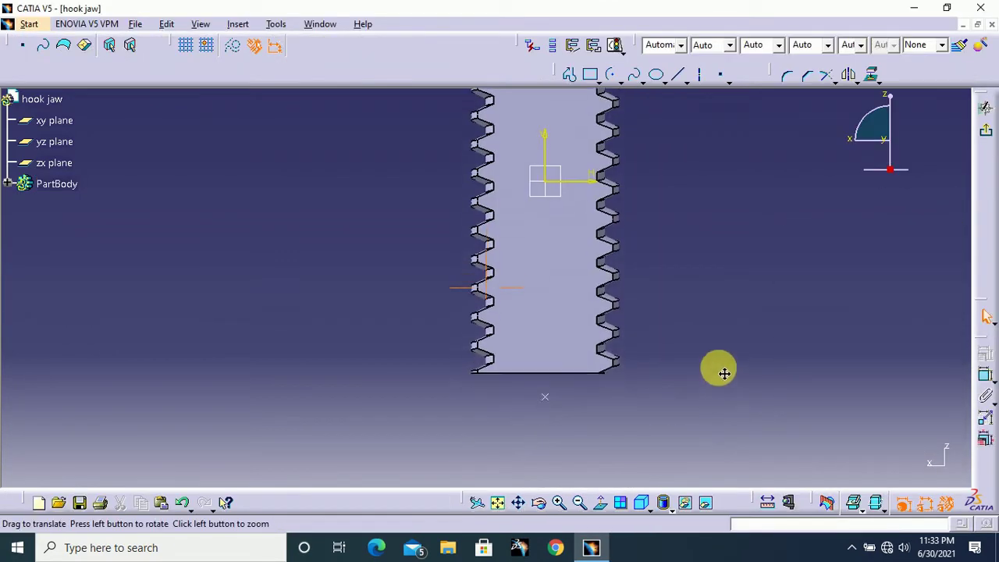
# Intersect the vertical thread-root edges on both sides with the sketch plane and convert the resulting elements to construction geometry.
pyautogui.moveTo(724, 373)
pyautogui.mouseDown(button='middle')
pyautogui.moveTo(653, 391)
pyautogui.moveTo(765, 352)
pyautogui.moveTo(780, 305)
pyautogui.moveTo(783, 386)
pyautogui.moveTo(803, 319)
pyautogui.moveTo(718, 330)
pyautogui.mouseUp(button='middle')
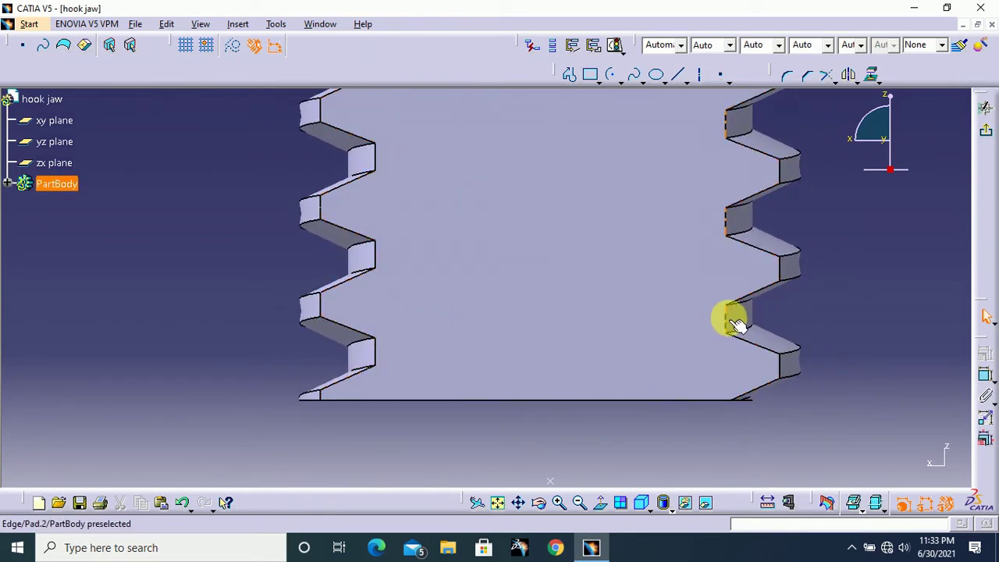
pyautogui.keyDown('ctrl'); pyautogui.click(374, 353); pyautogui.keyUp('ctrl')
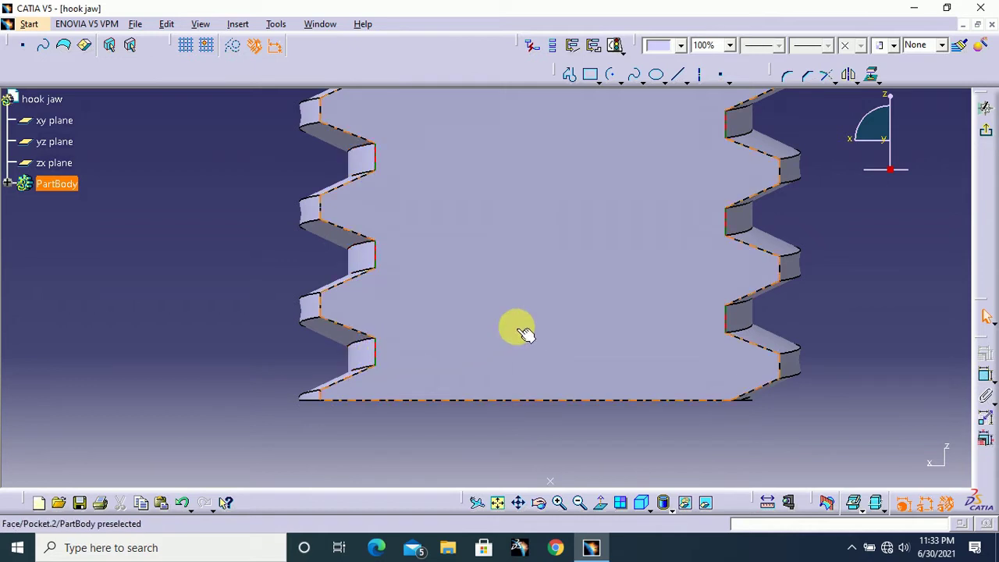
pyautogui.click(879, 81)
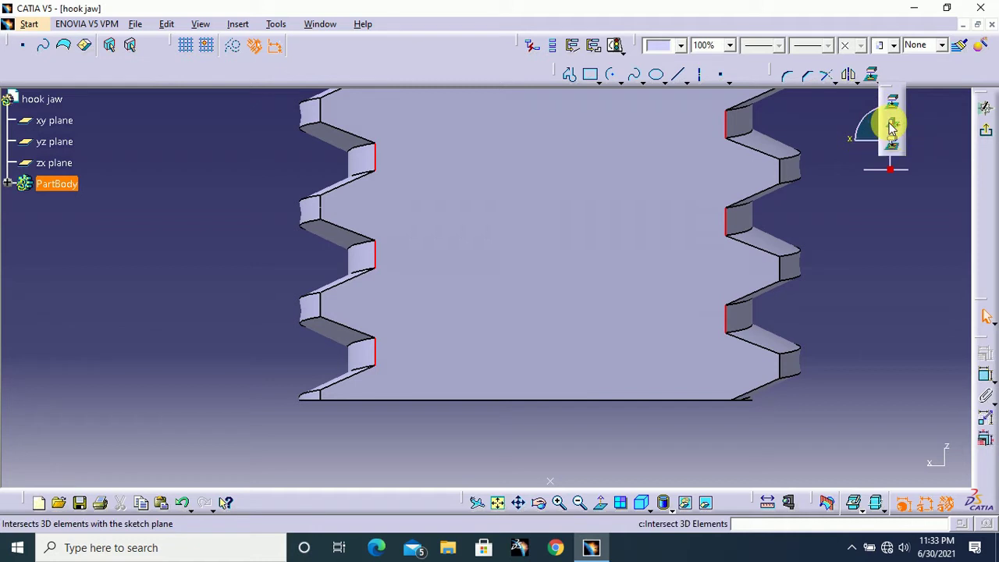
pyautogui.click(892, 128)
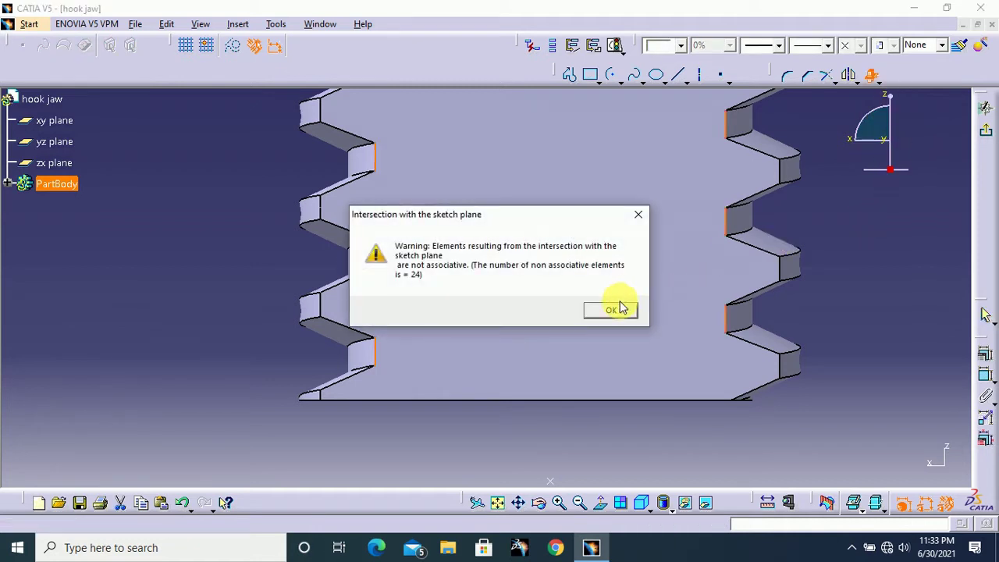
pyautogui.click(609, 312)
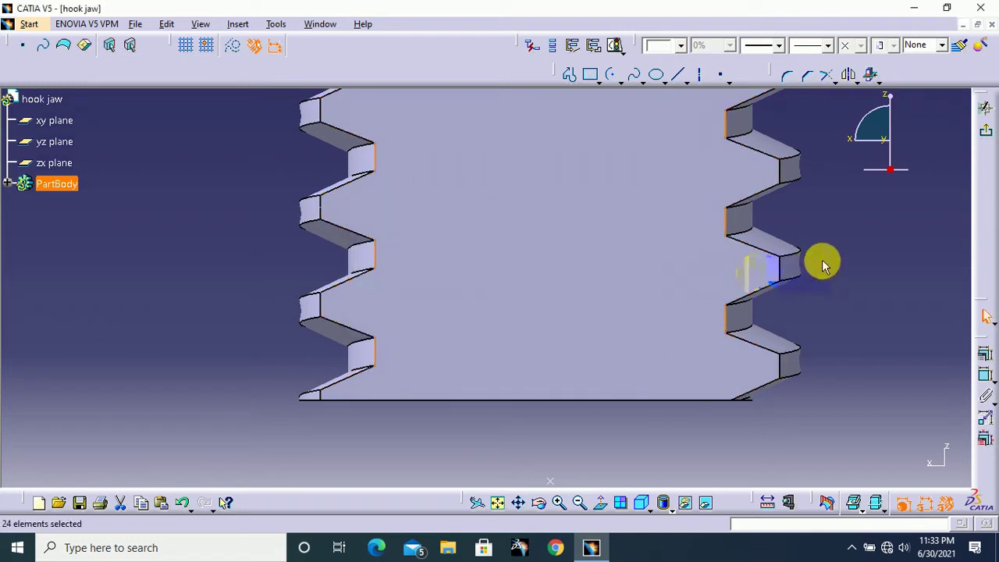
pyautogui.moveTo(825, 263); pyautogui.dragTo(804, 320, button='middle')
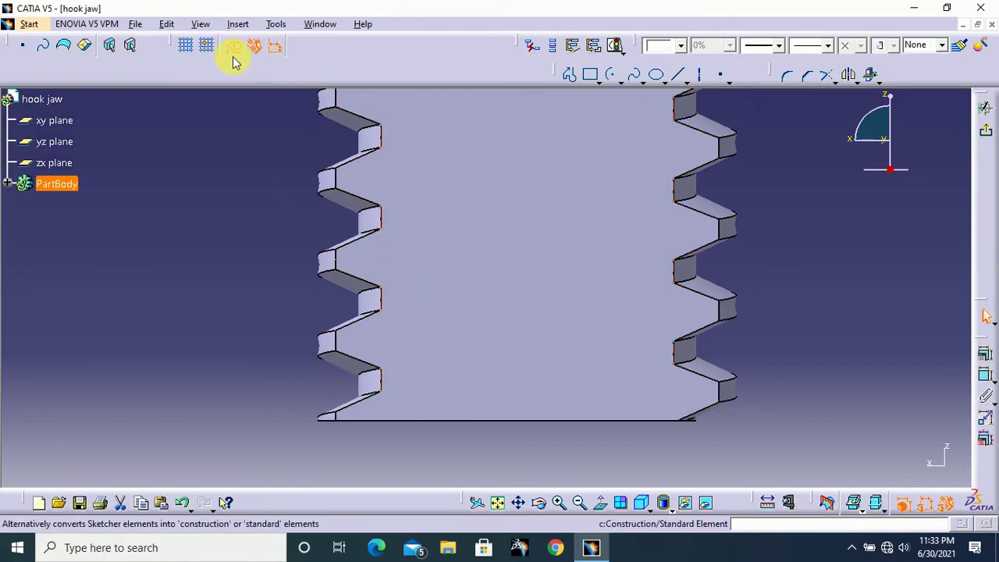
pyautogui.click(248, 150)
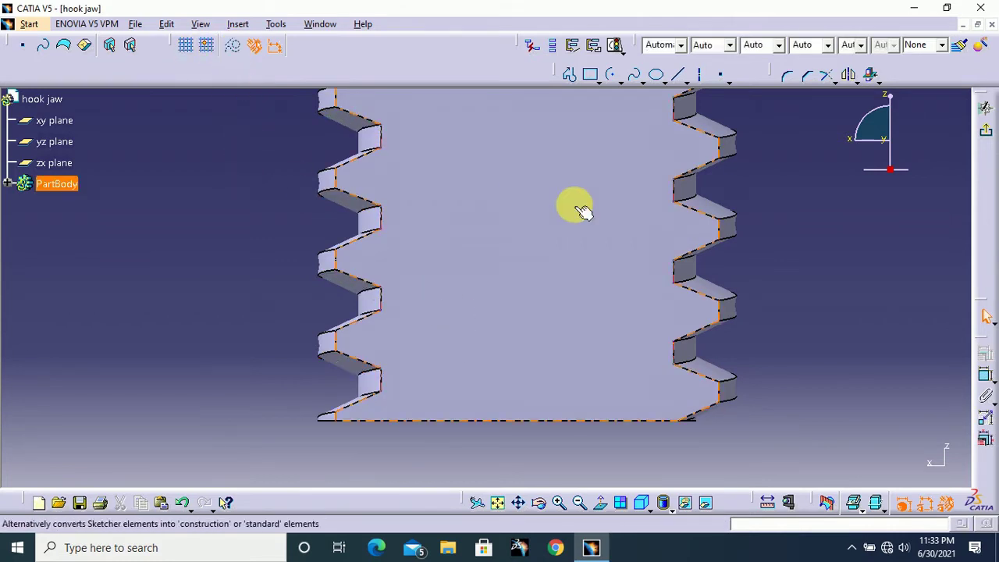
# Sketch a horizontal line just below the body's lower edge, spanning between the thread-root lines on both sides.
pyautogui.moveTo(756, 239); pyautogui.dragTo(754, 222, button='middle')
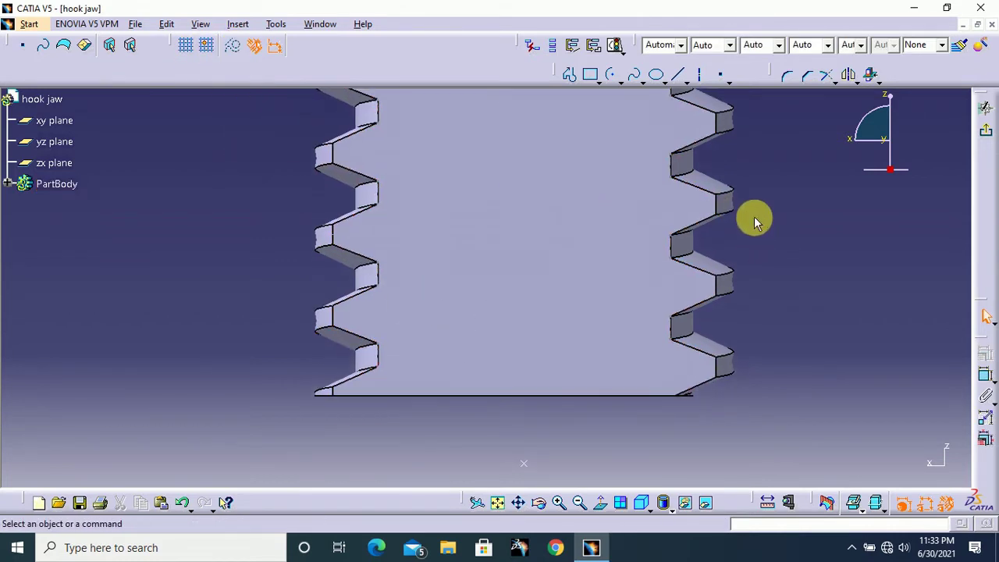
pyautogui.click(681, 76)
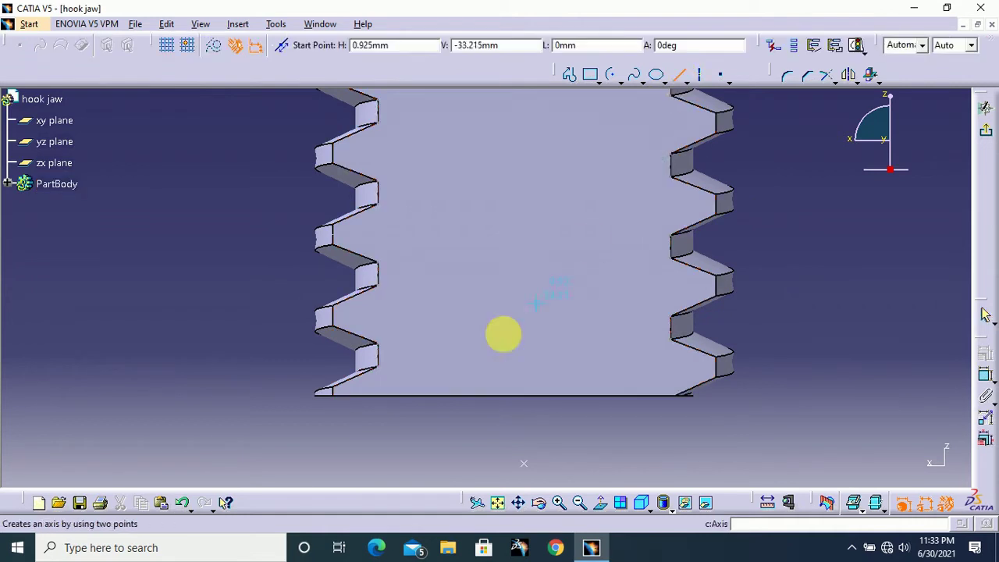
pyautogui.click(381, 404)
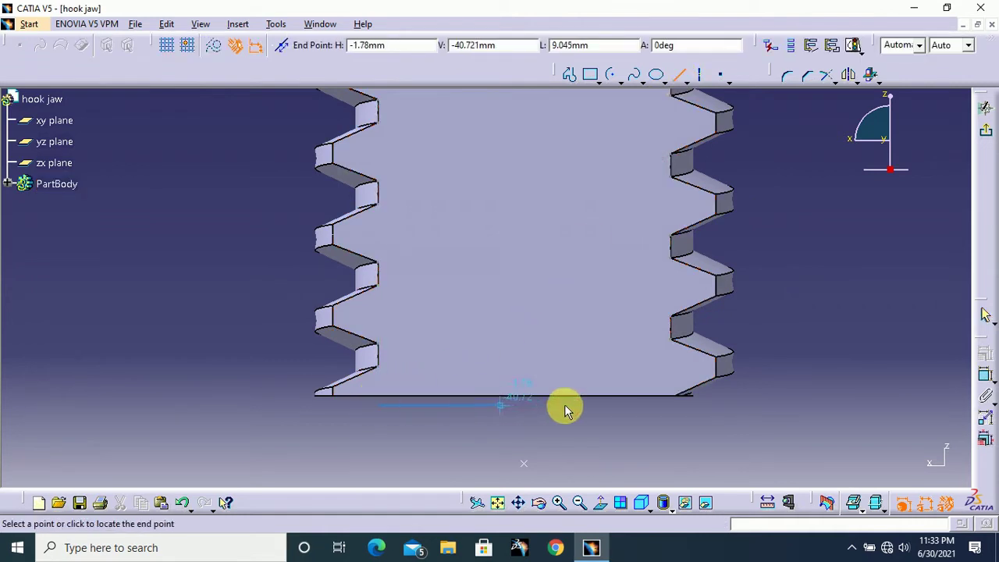
pyautogui.click(673, 411)
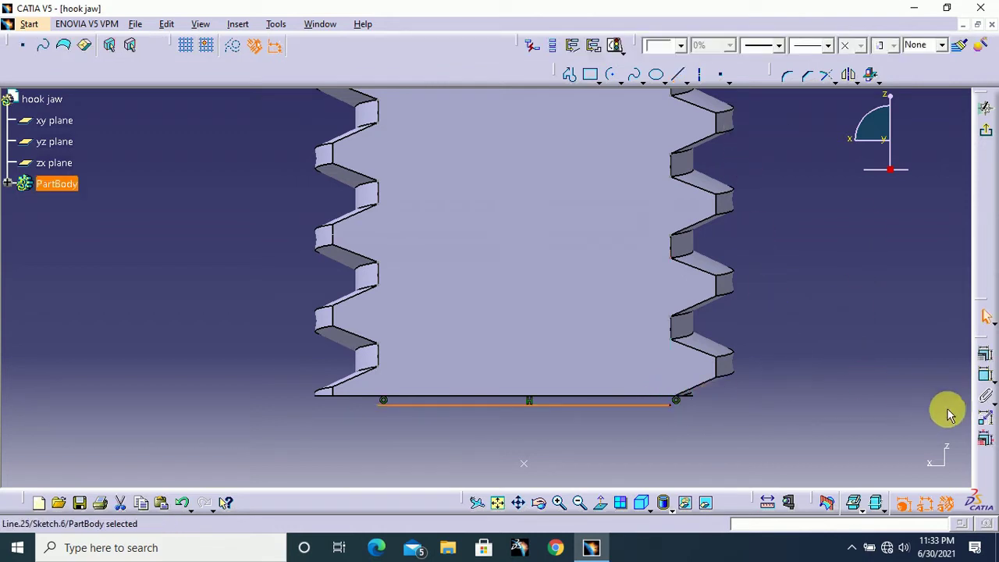
# Constrain the horizontal line to be coincident with the body's lower edge.
pyautogui.click(985, 377)
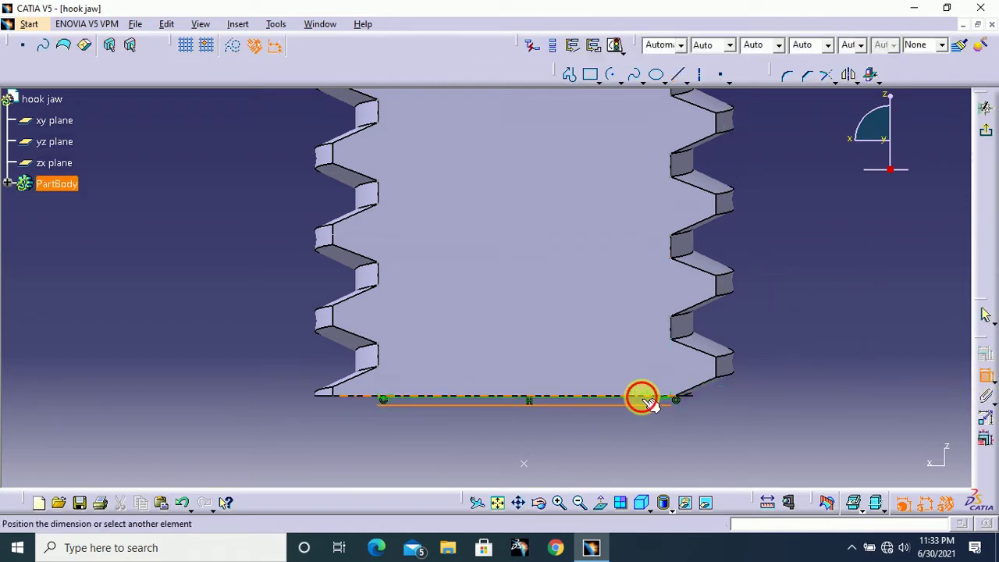
pyautogui.rightClick(823, 396)
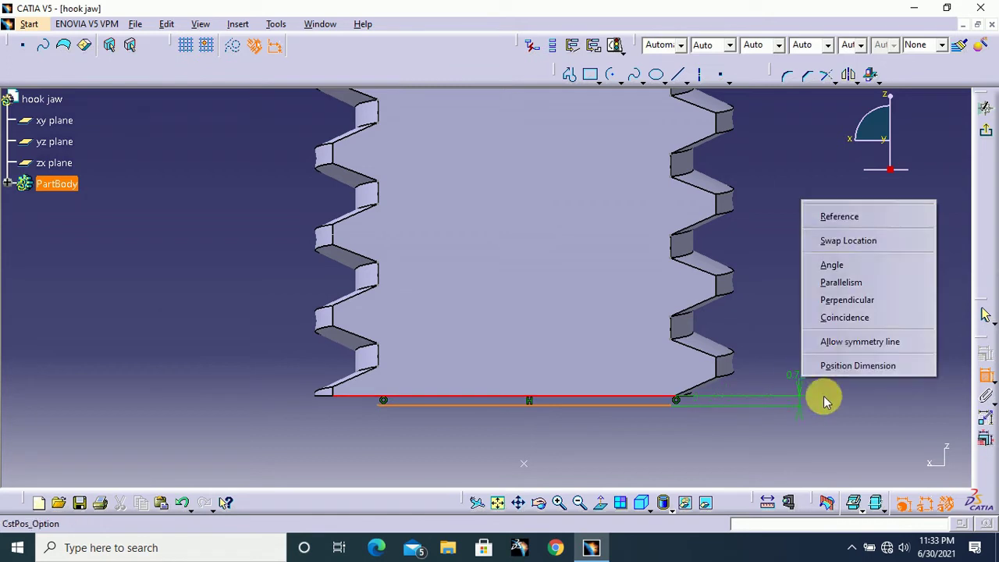
pyautogui.click(847, 317)
# Sketch a semicircular arc of about 10.8 mm radius below the line, centred on its midpoint and joining its two endpoints.
pyautogui.moveTo(814, 357)
pyautogui.mouseDown(button='middle')
pyautogui.moveTo(797, 364)
pyautogui.moveTo(808, 284)
pyautogui.mouseUp(button='middle')
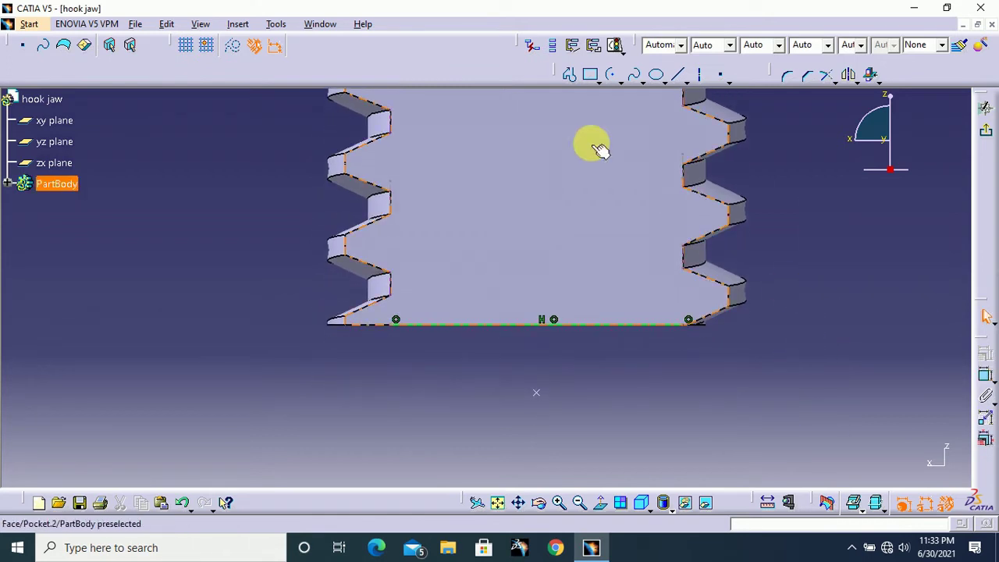
pyautogui.click(613, 76)
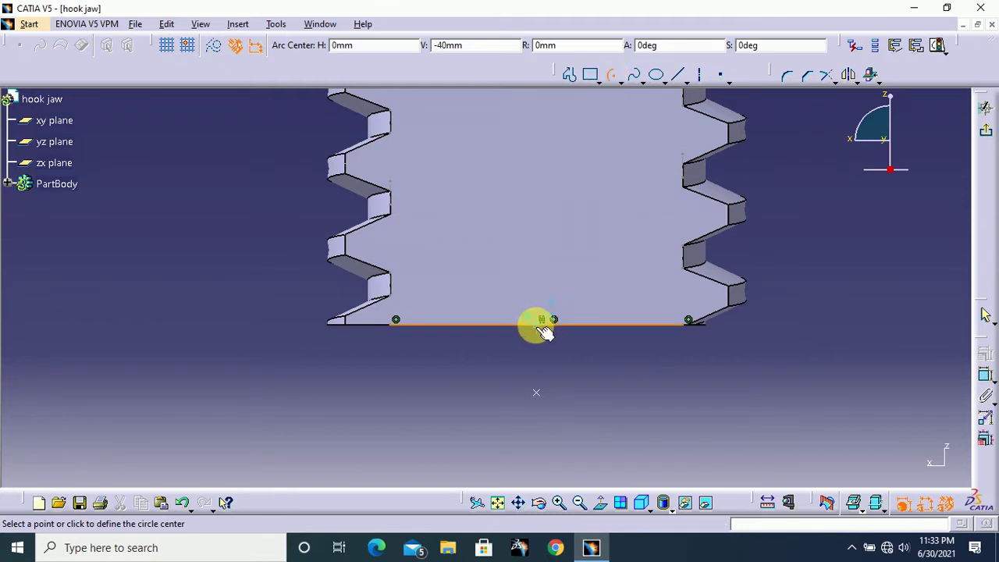
pyautogui.click(395, 322)
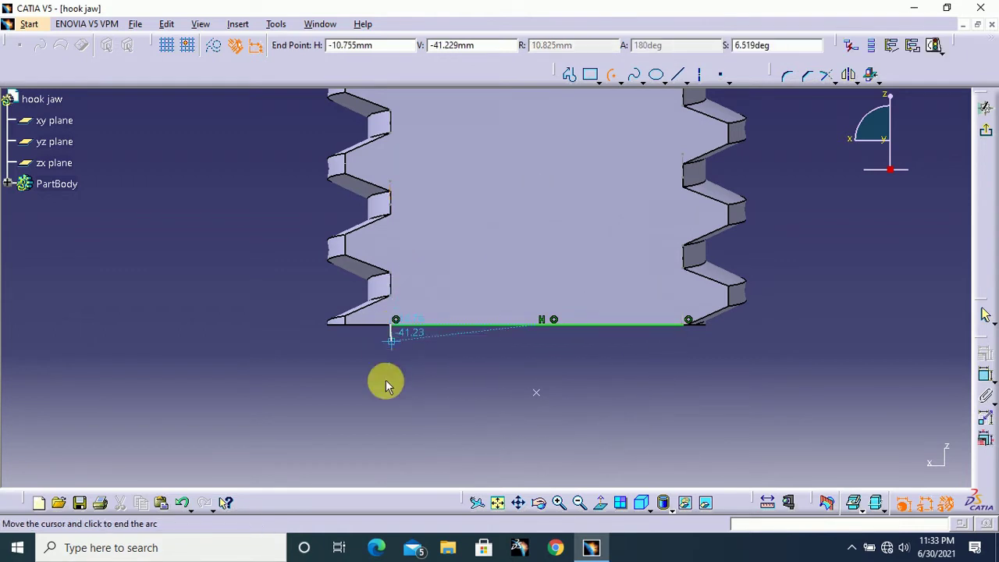
pyautogui.click(688, 326)
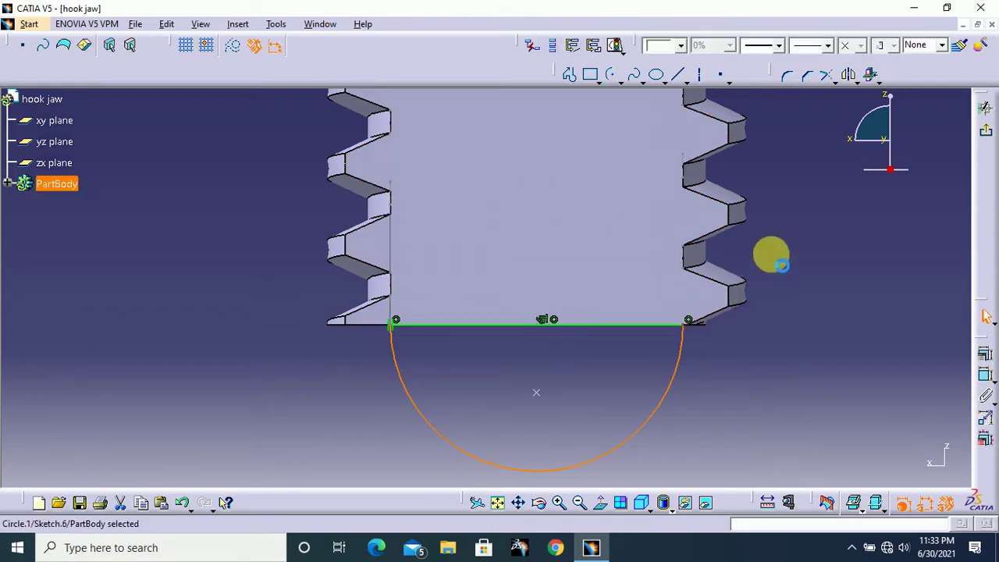
# Finish the semicircle sketch and pad it up to plane, using the body's opposite flat face as the limit.
pyautogui.moveTo(769, 250); pyautogui.dragTo(770, 297, button='middle')
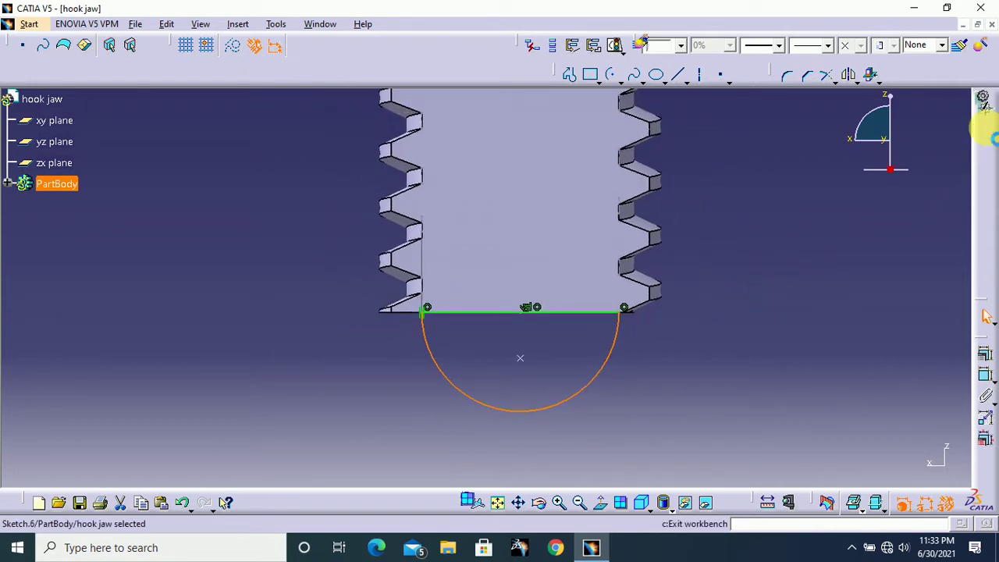
pyautogui.click(983, 102)
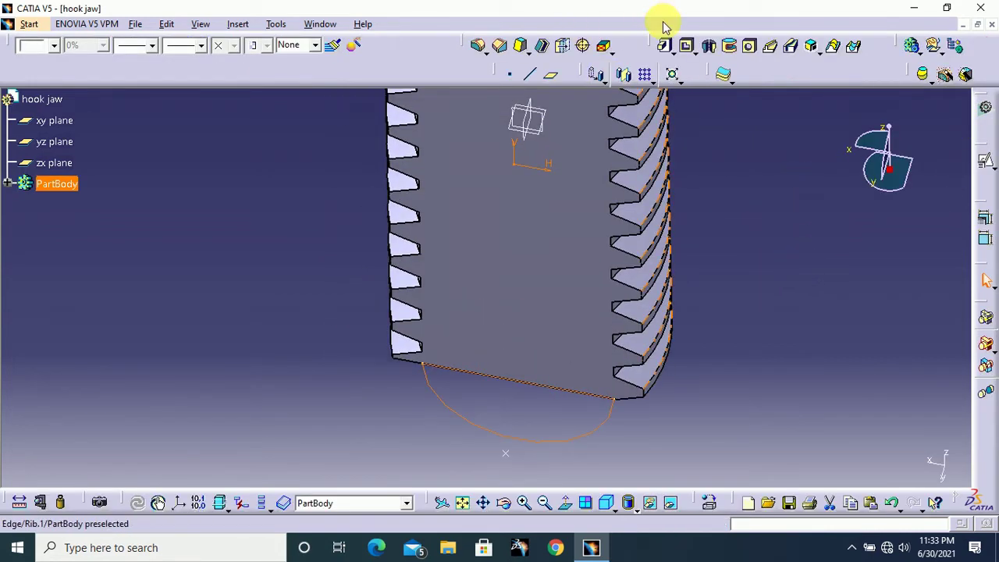
pyautogui.click(664, 48)
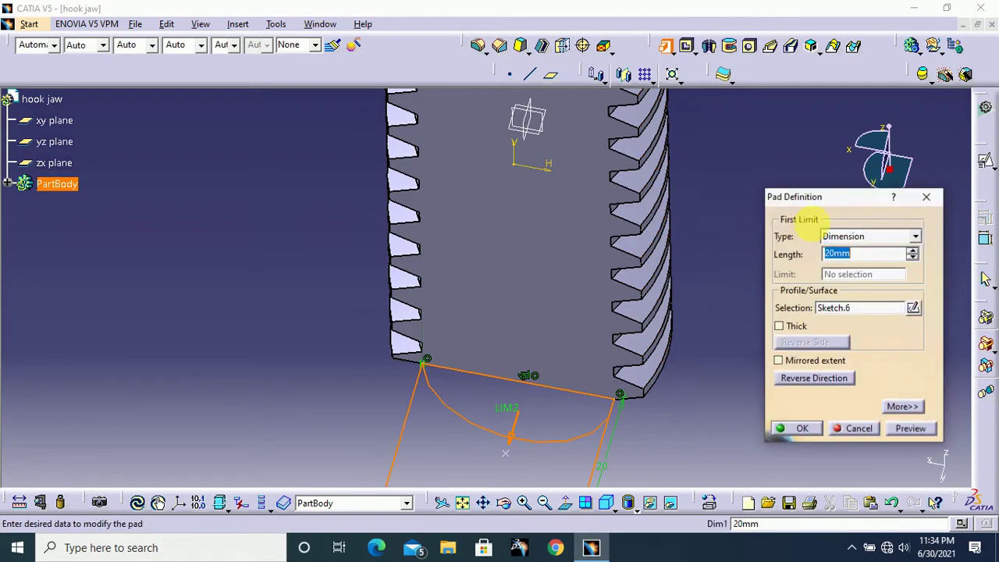
pyautogui.click(859, 240)
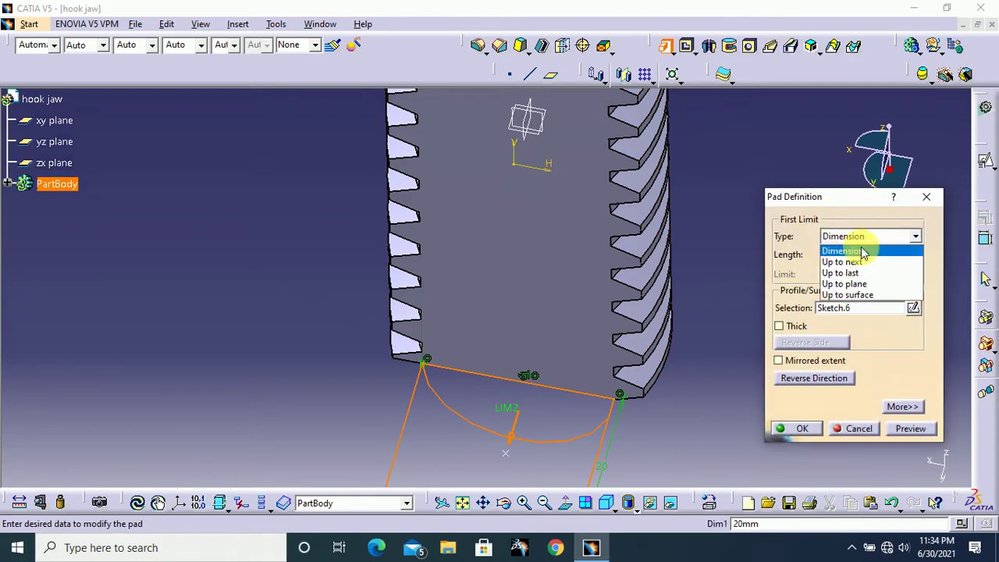
pyautogui.click(859, 292)
pyautogui.moveTo(729, 172); pyautogui.dragTo(505, 359, button='middle')
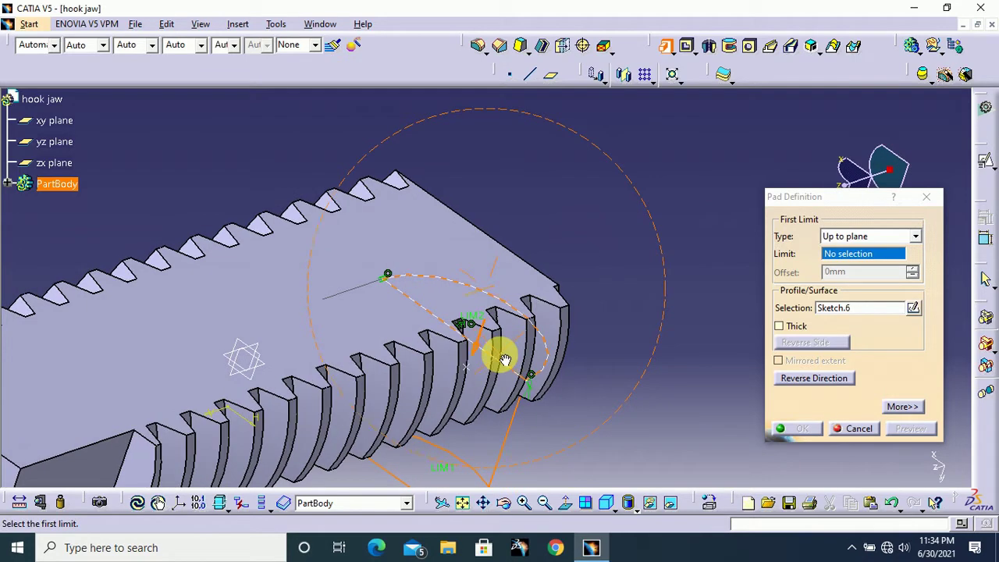
pyautogui.click(416, 242)
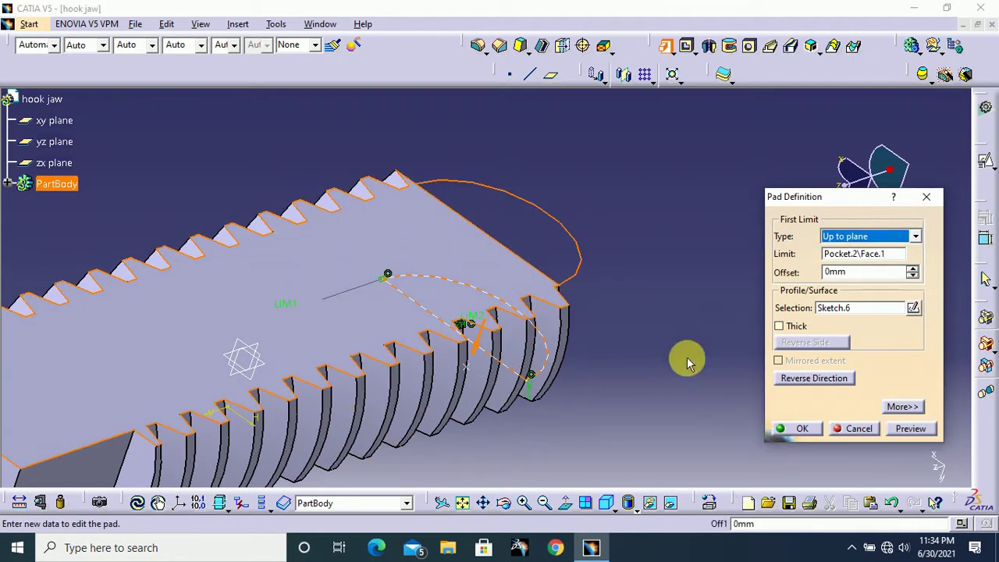
pyautogui.click(799, 435)
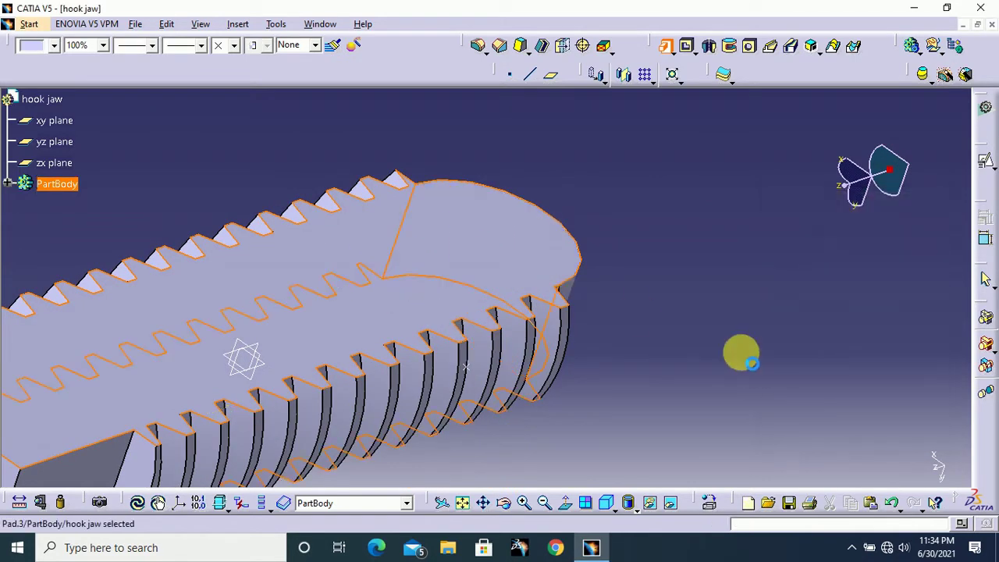
# Start a new sketch on the large flat face of the threaded body, seen from an isometric view.
pyautogui.moveTo(645, 242); pyautogui.dragTo(650, 312, button='middle')
pyautogui.moveTo(266, 329); pyautogui.dragTo(499, 109, button='middle')
pyautogui.click(607, 502)
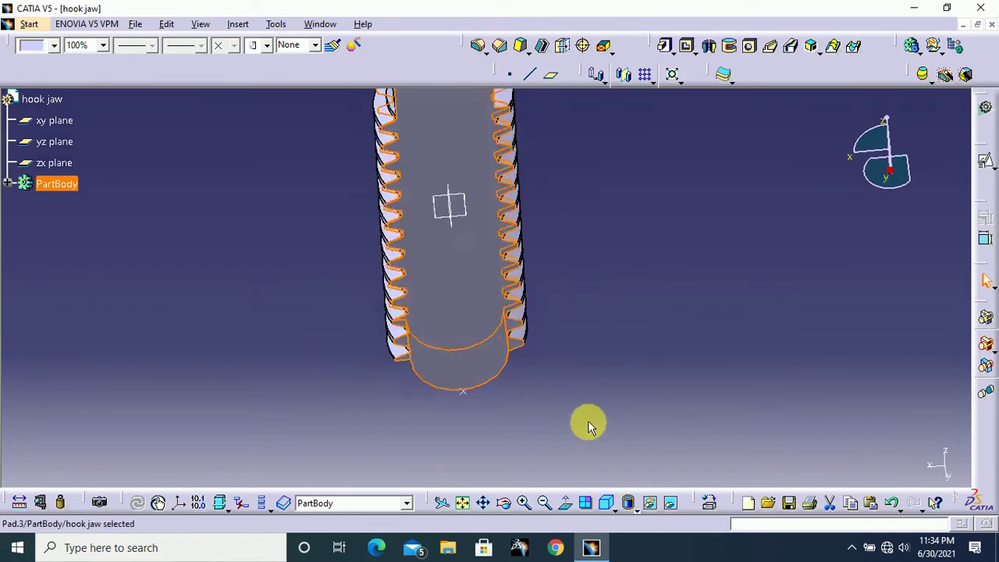
pyautogui.moveTo(599, 254); pyautogui.dragTo(634, 367, button='middle')
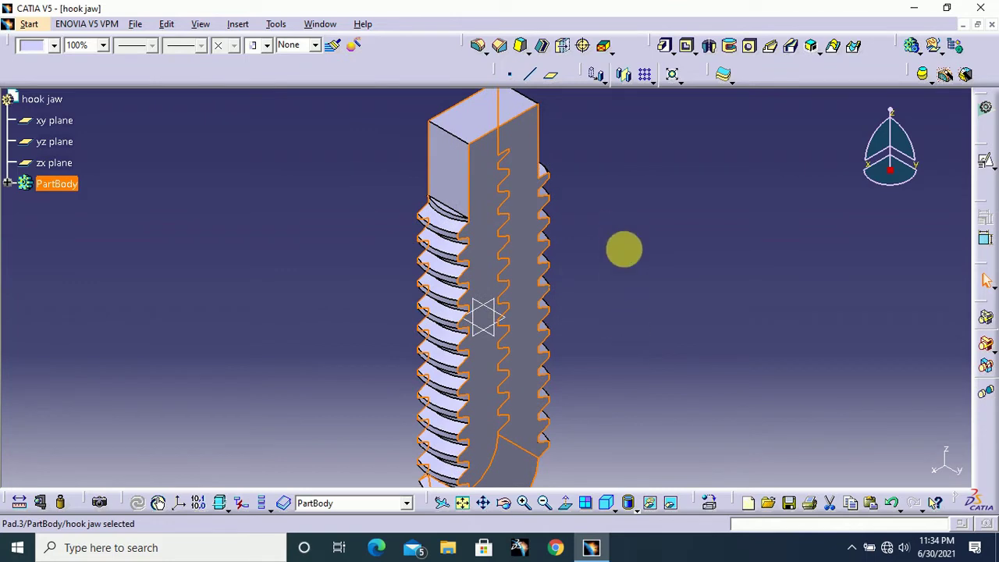
pyautogui.moveTo(623, 250); pyautogui.dragTo(624, 278, button='middle')
pyautogui.moveTo(593, 330); pyautogui.dragTo(574, 305, button='middle')
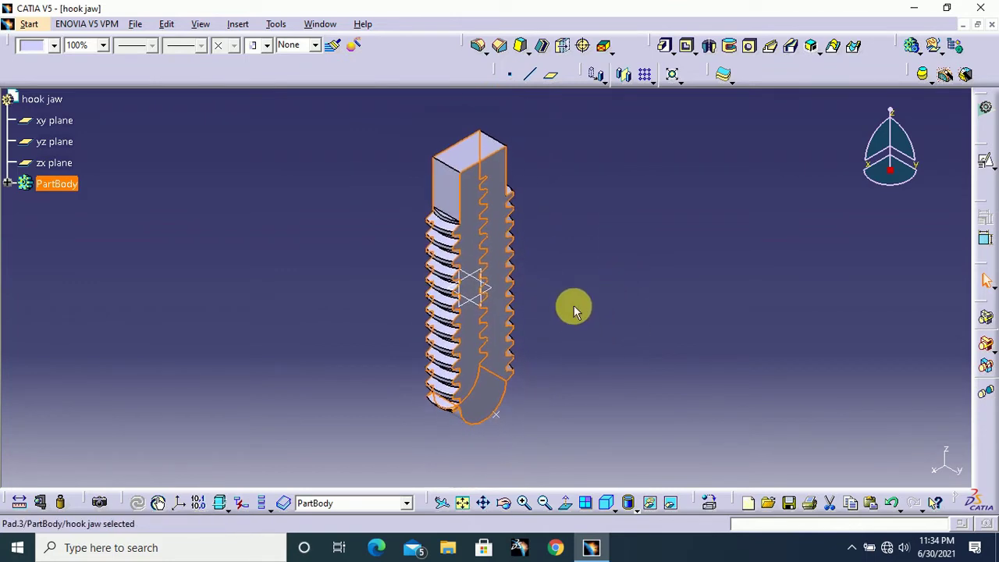
pyautogui.moveTo(584, 229); pyautogui.dragTo(607, 251, button='middle')
pyautogui.click(606, 251)
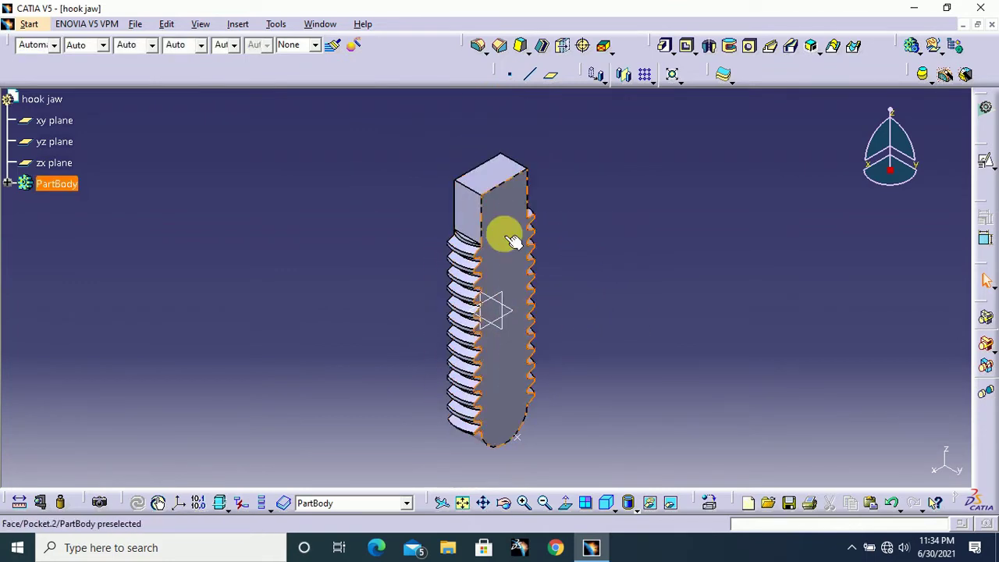
pyautogui.click(509, 239)
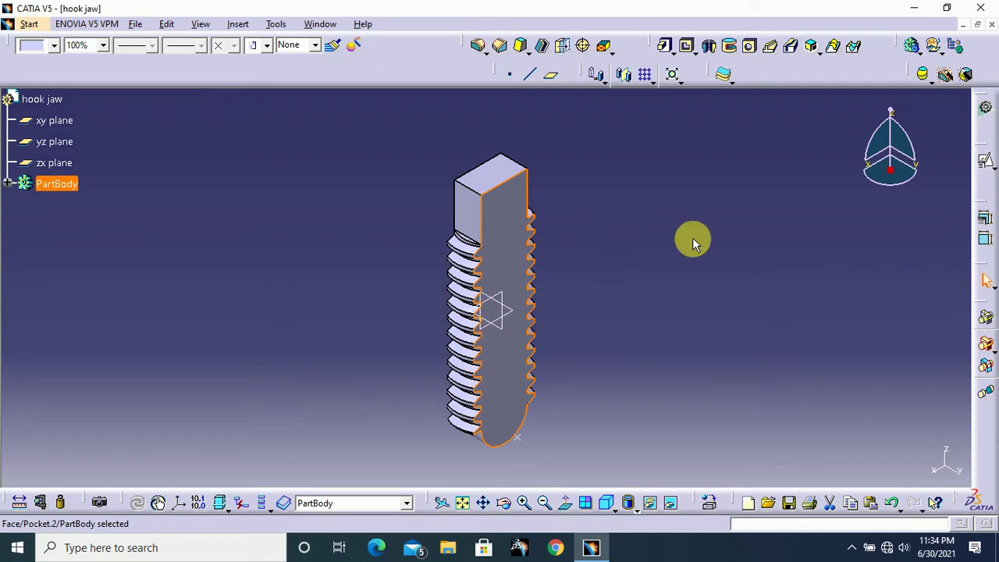
pyautogui.click(964, 181)
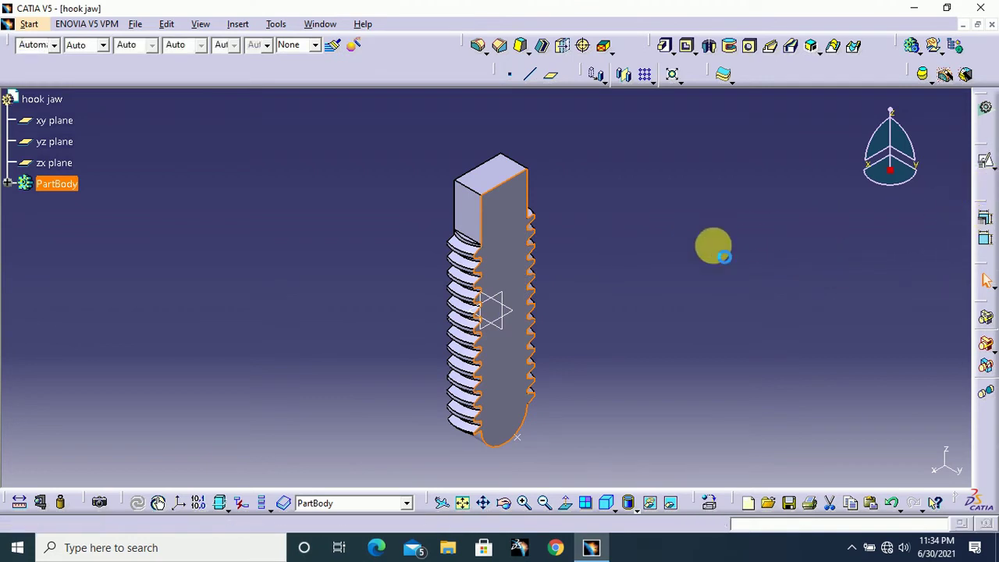
pyautogui.moveTo(606, 315)
pyautogui.mouseDown(button='middle')
pyautogui.moveTo(629, 306)
pyautogui.moveTo(616, 260)
pyautogui.mouseUp(button='middle')
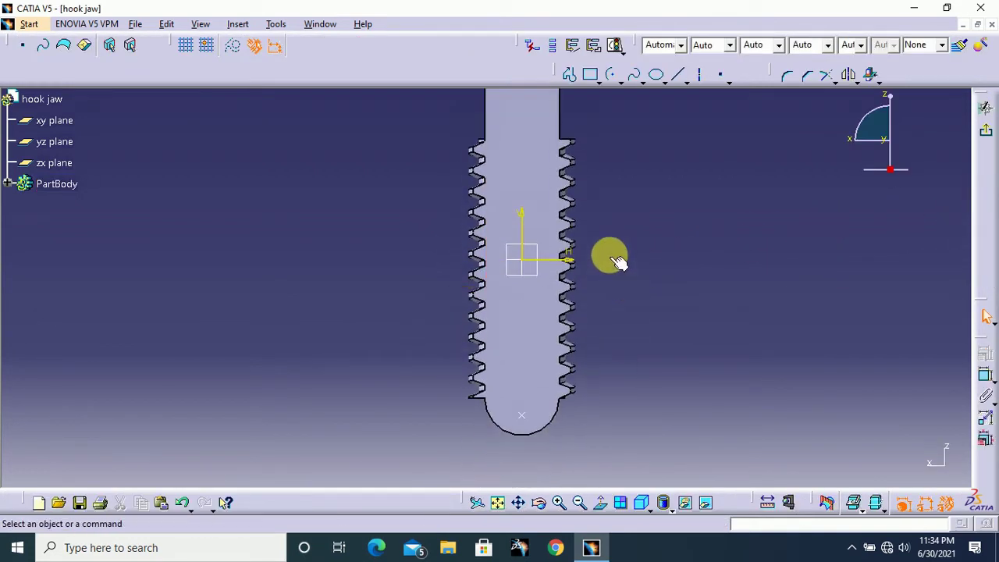
# Sketch a vertical elongated hole of about 5.7 mm radius along the flat face's centreline, with its end centres above and below the origin.
pyautogui.click(624, 84)
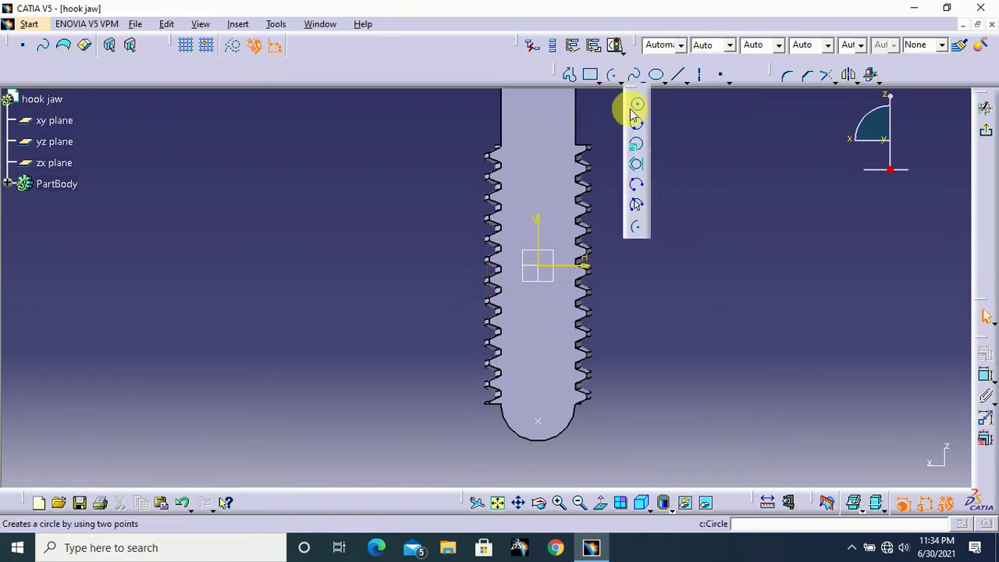
pyautogui.click(599, 84)
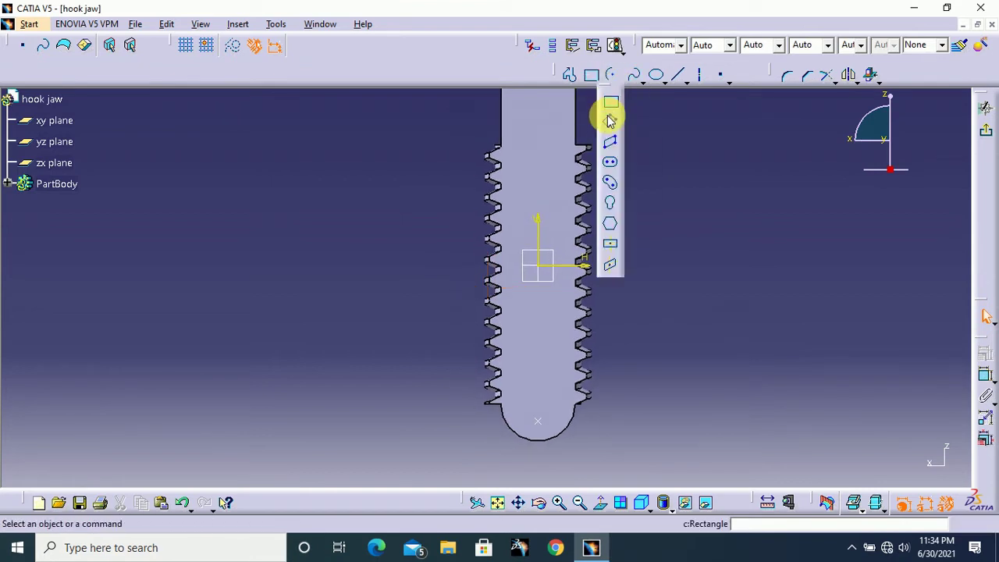
pyautogui.click(611, 164)
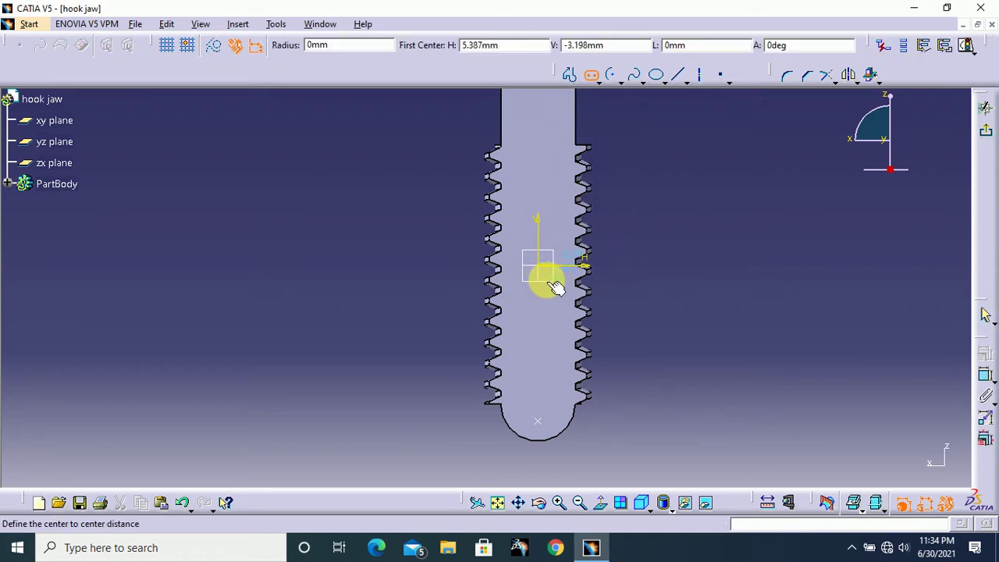
pyautogui.click(547, 378)
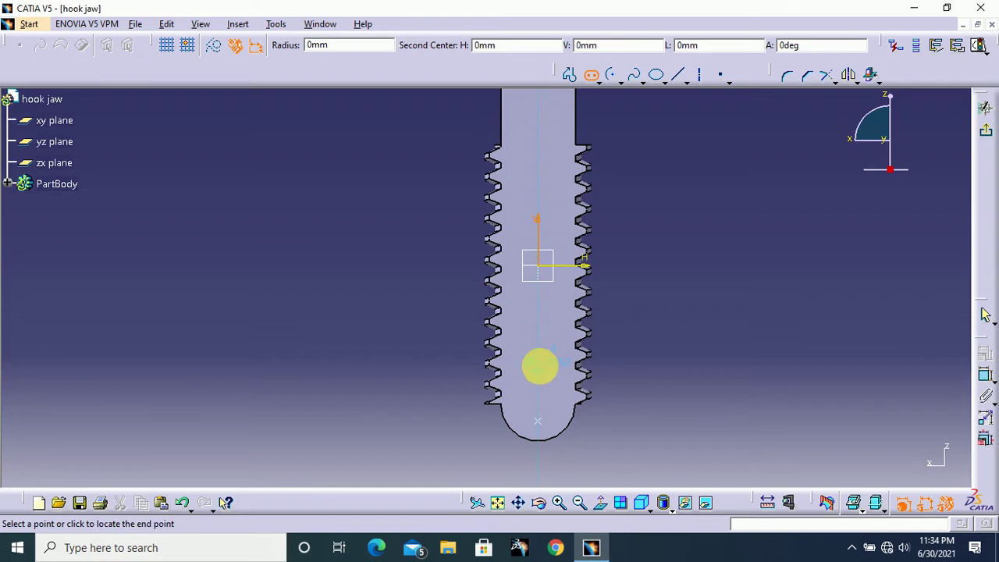
pyautogui.click(545, 165)
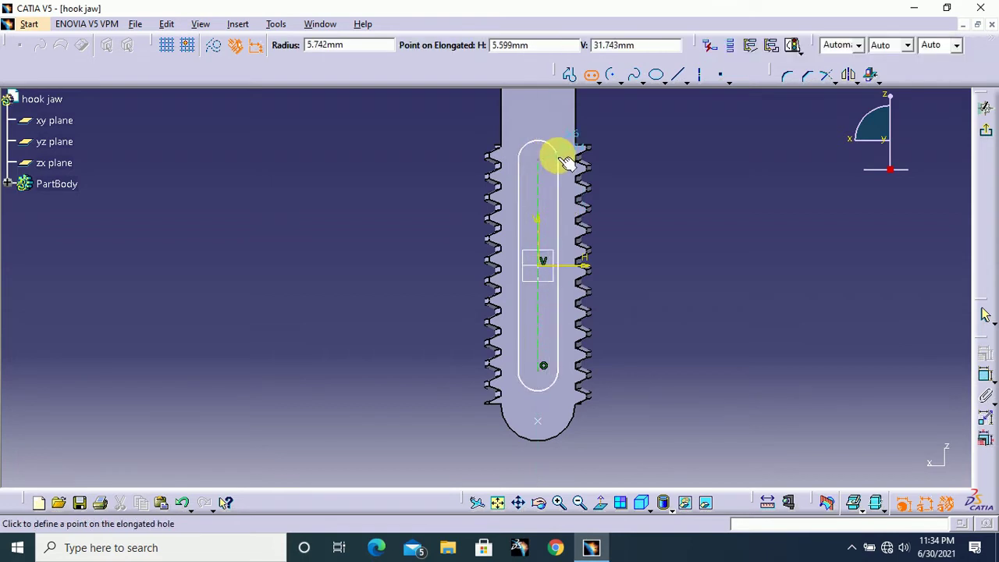
pyautogui.click(566, 162)
# Dimension the elongated hole's upper arc centre from the horizontal axis and set the distance to 35 mm.
pyautogui.moveTo(651, 172); pyautogui.dragTo(640, 192, button='middle')
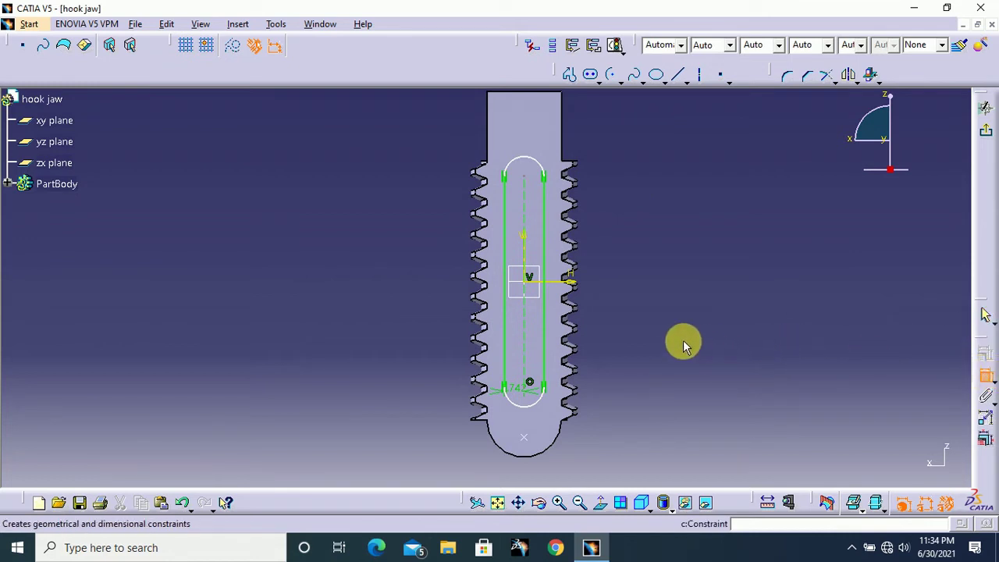
pyautogui.moveTo(685, 345); pyautogui.dragTo(666, 263, button='middle')
pyautogui.moveTo(708, 227); pyautogui.dragTo(702, 254, button='middle')
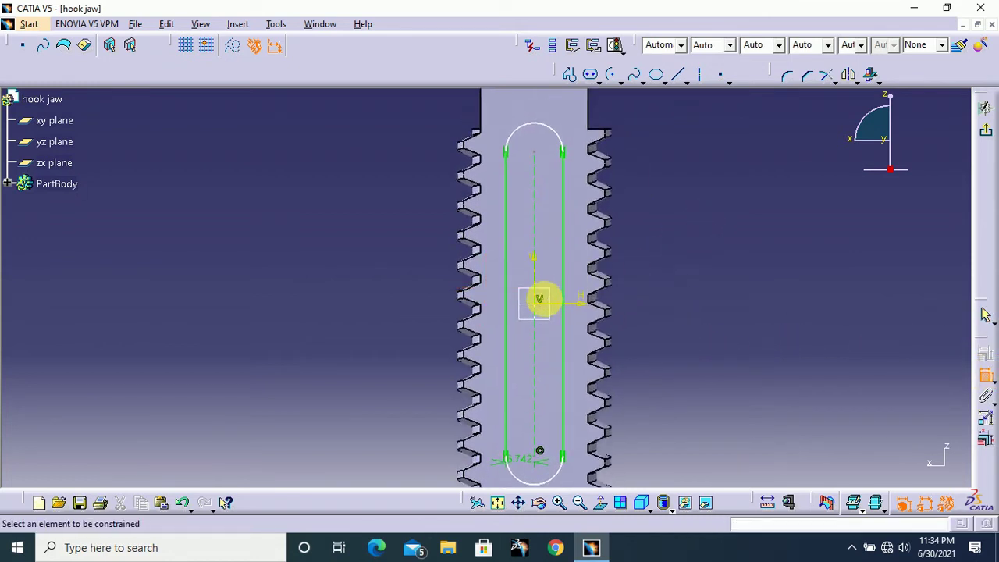
pyautogui.click(552, 300)
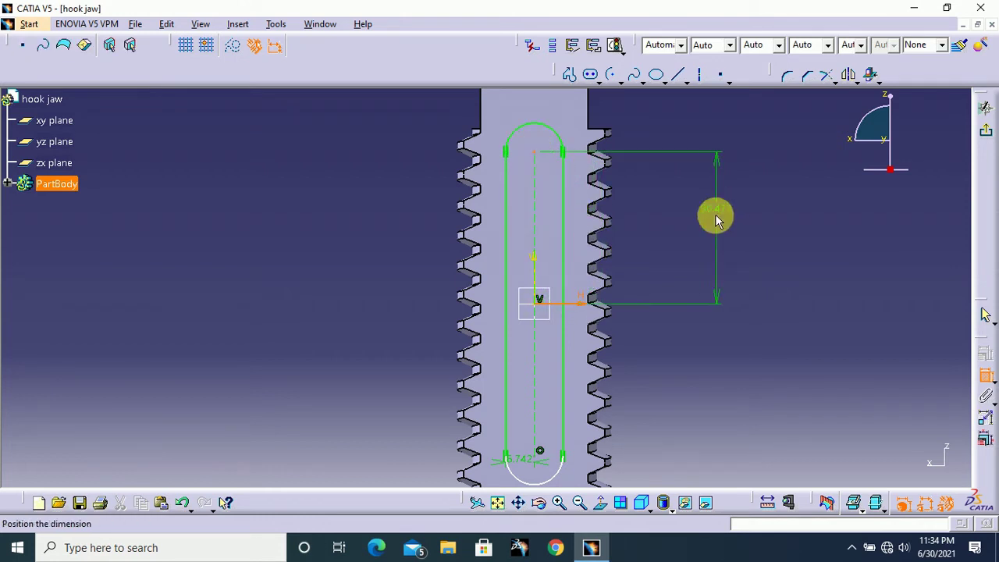
pyautogui.doubleClick(716, 215)
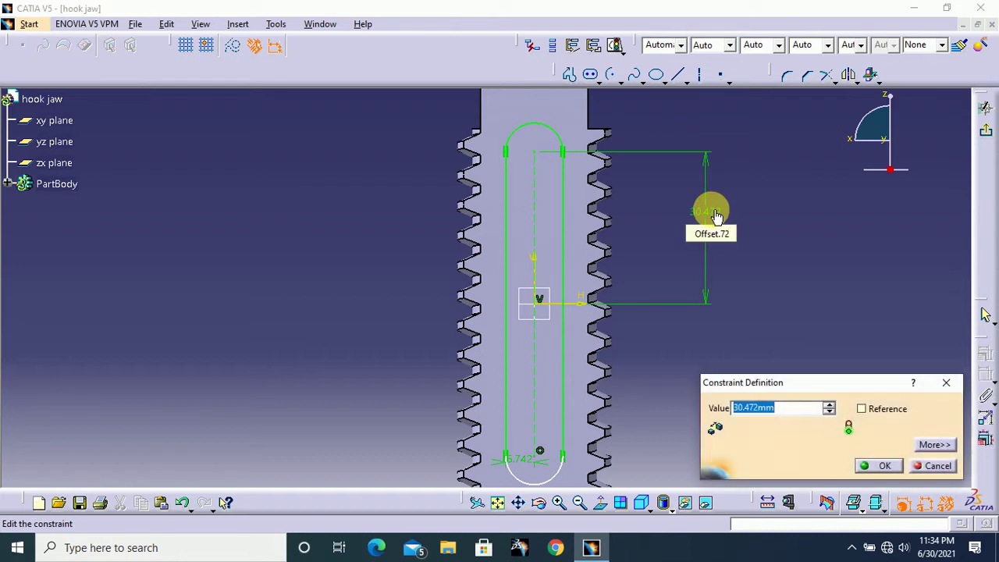
pyautogui.press('Return')
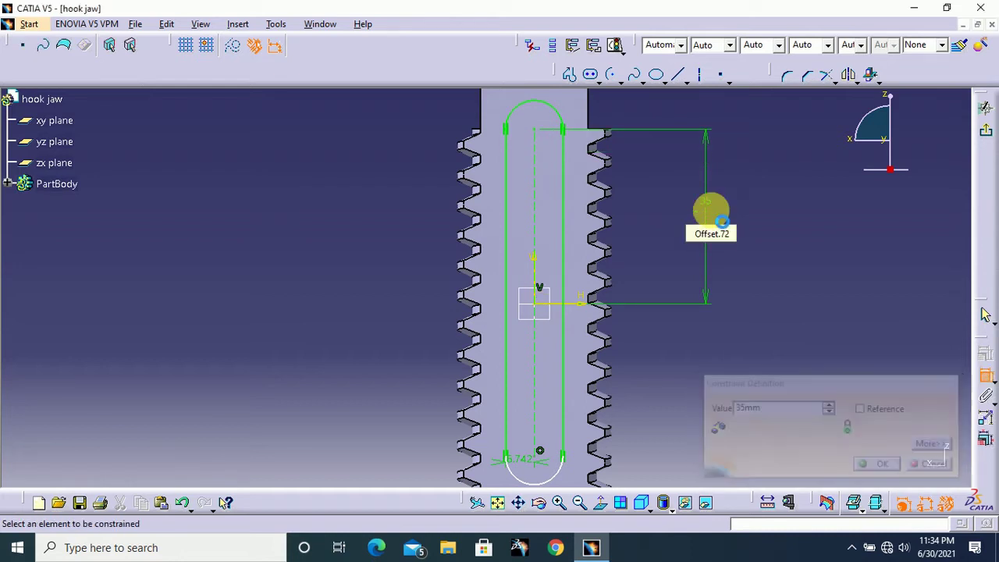
# Dimension the elongated hole's centre-to-centre length and set it to 70 mm.
pyautogui.click(544, 195)
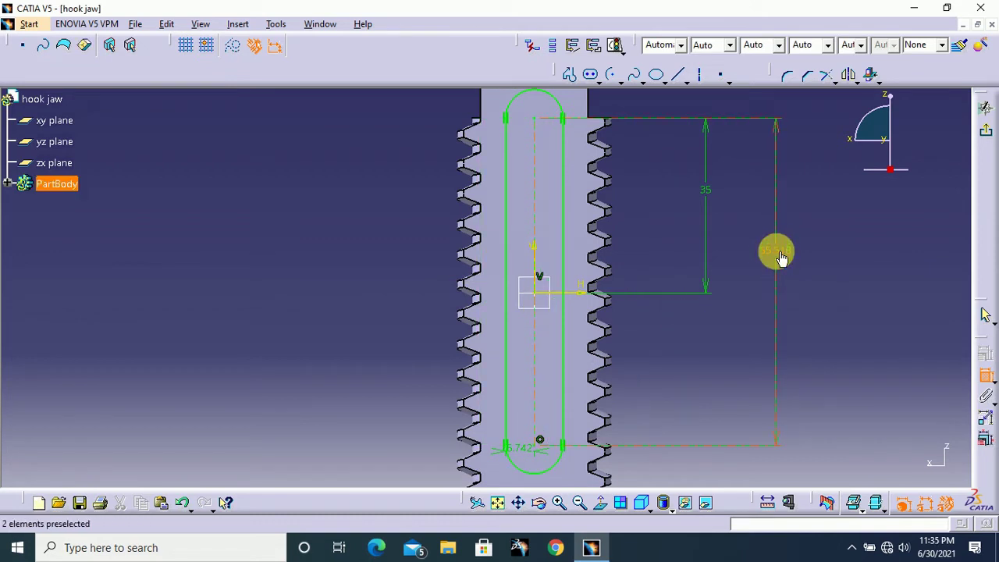
pyautogui.doubleClick(776, 250)
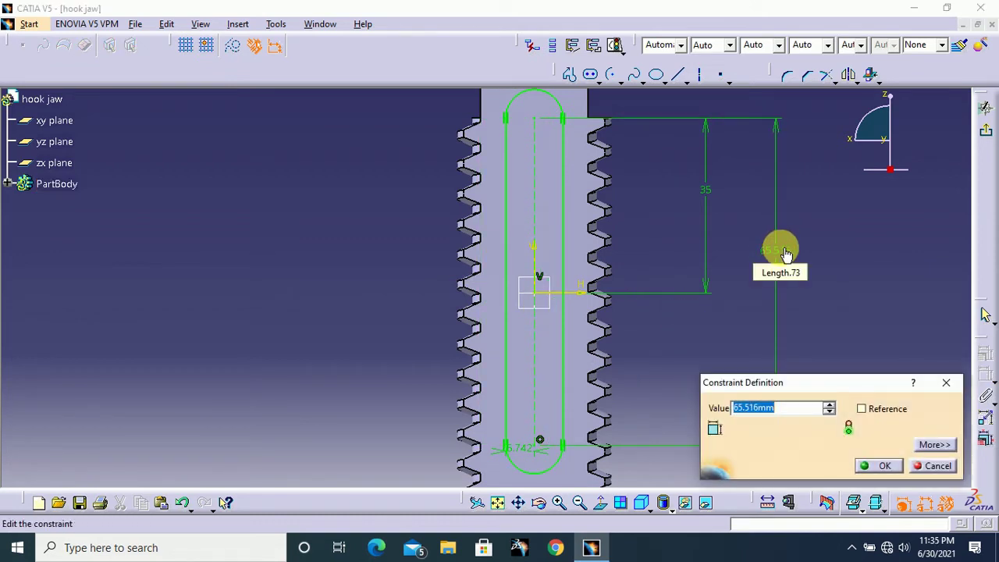
pyautogui.write('70')
pyautogui.press('Return')
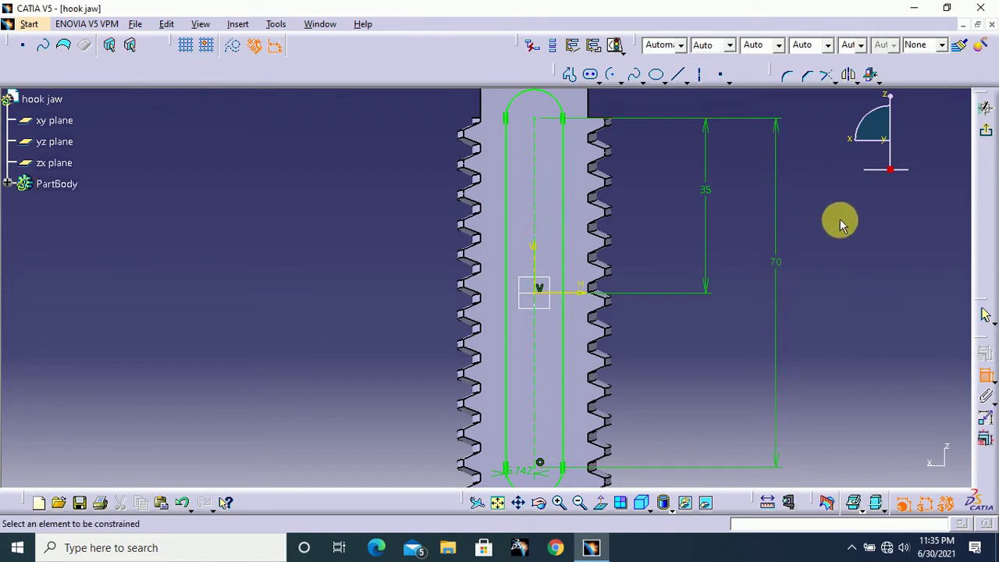
# Set the elongated hole's radius dimension to 5 mm.
pyautogui.click(988, 382)
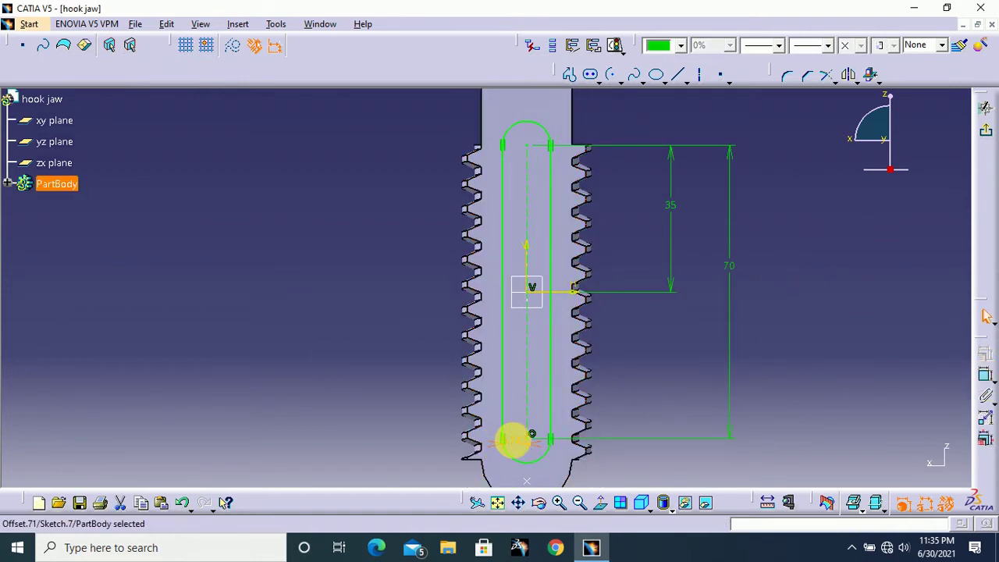
pyautogui.doubleClick(521, 445)
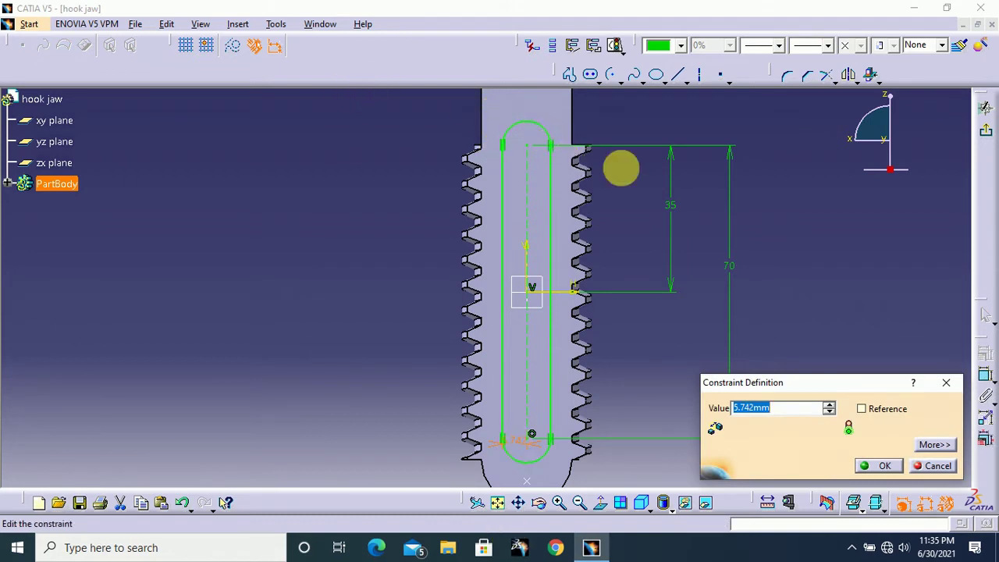
pyautogui.press('Return')
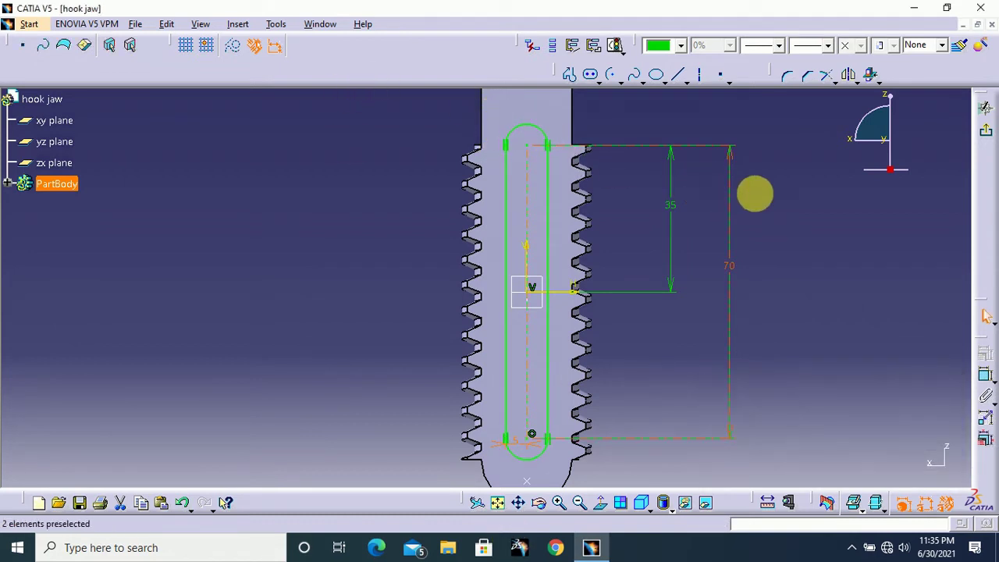
# Finish the elongated slot sketch and cut it as a 2 mm deep pocket with the direction reversed into the body.
pyautogui.keyDown('ctrl'); pyautogui.moveTo(800, 200); pyautogui.dragTo(804, 241, button='middle'); pyautogui.keyUp('ctrl')
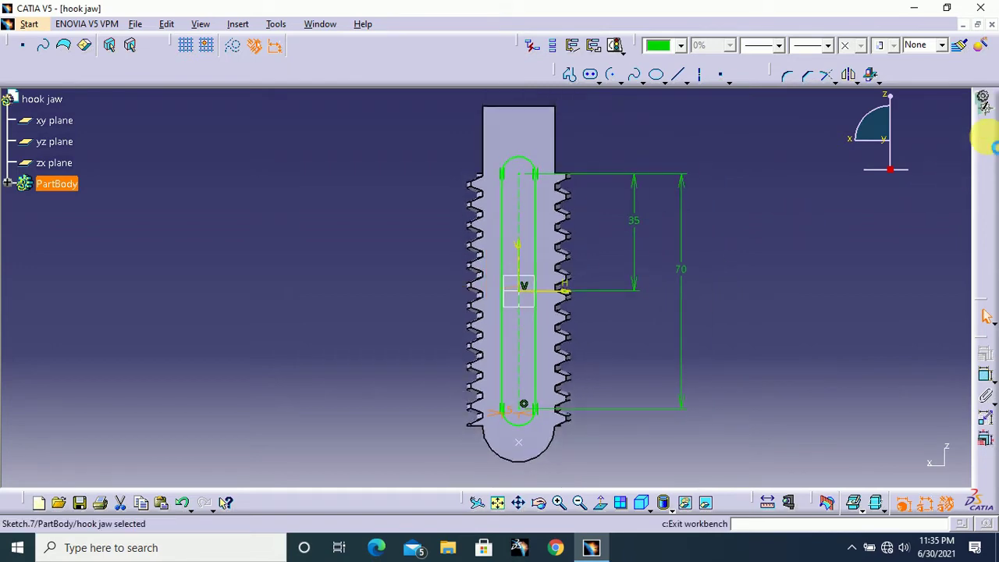
pyautogui.click(985, 105)
pyautogui.moveTo(748, 137); pyautogui.dragTo(725, 176, button='middle')
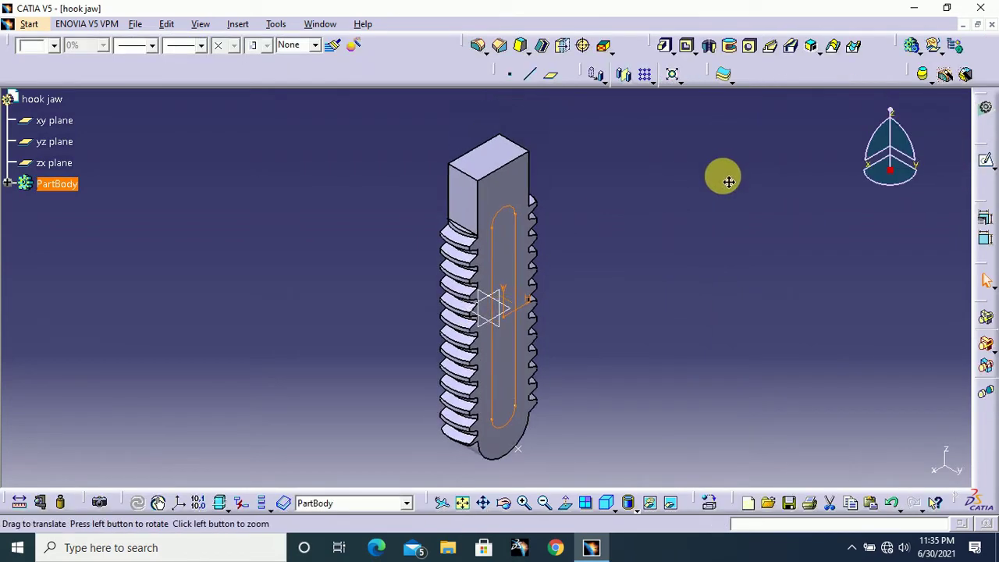
pyautogui.click(686, 45)
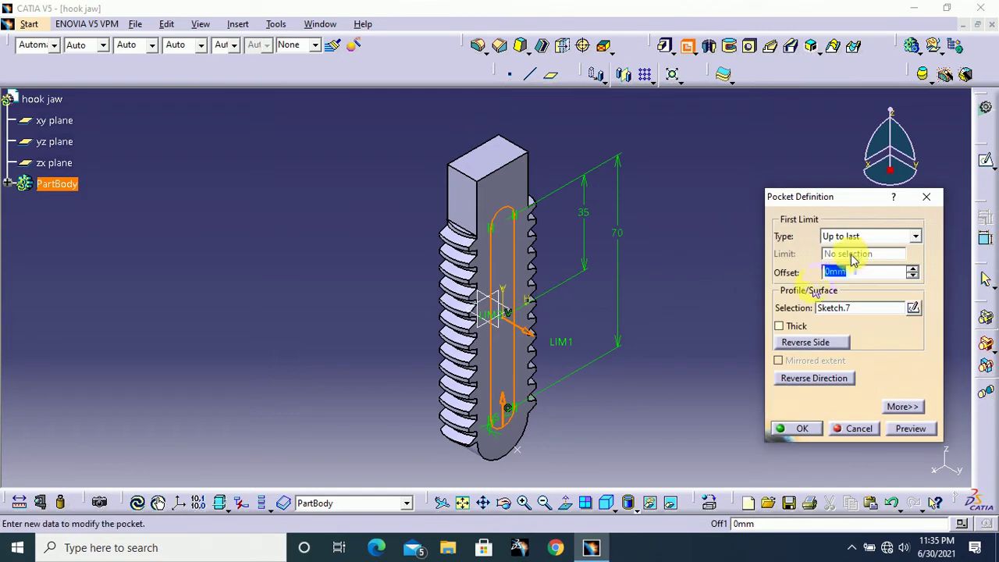
pyautogui.click(853, 241)
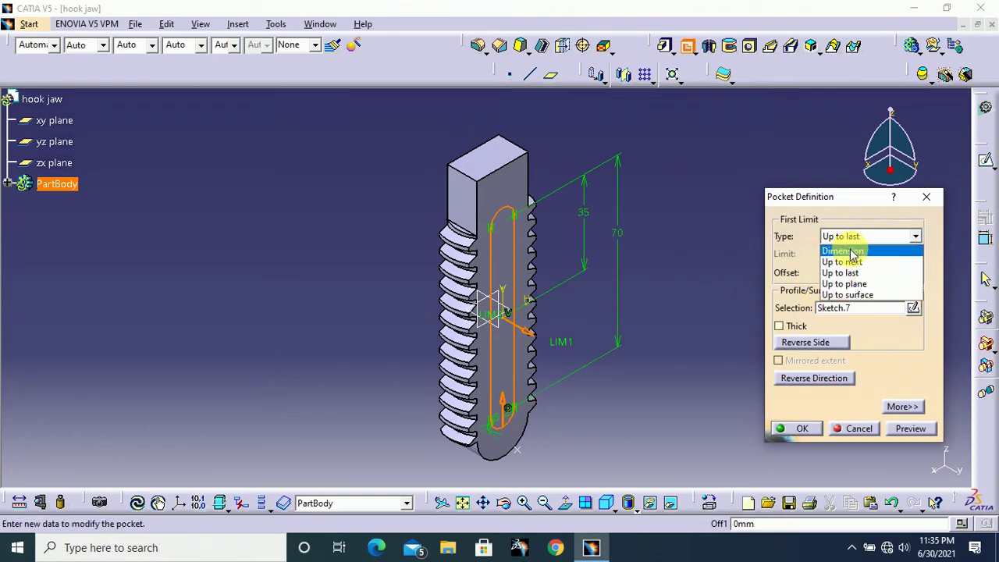
pyautogui.click(850, 252)
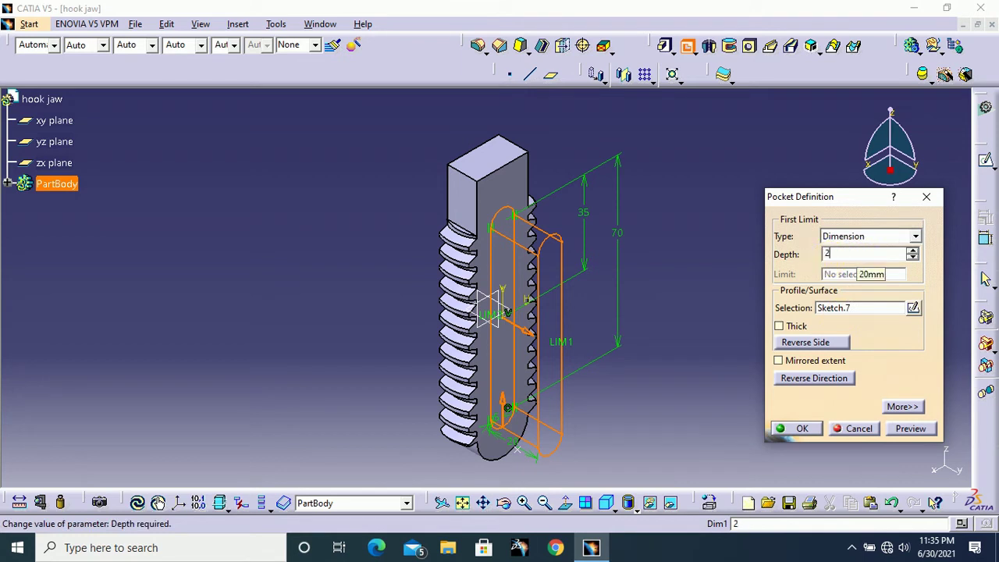
pyautogui.write('2')
pyautogui.press('Return')
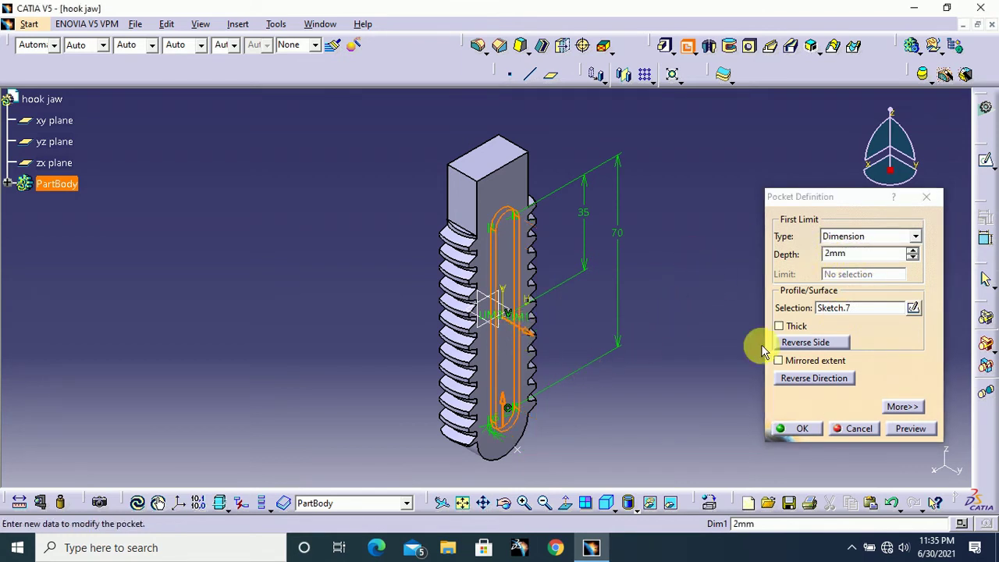
pyautogui.click(828, 390)
pyautogui.click(816, 431)
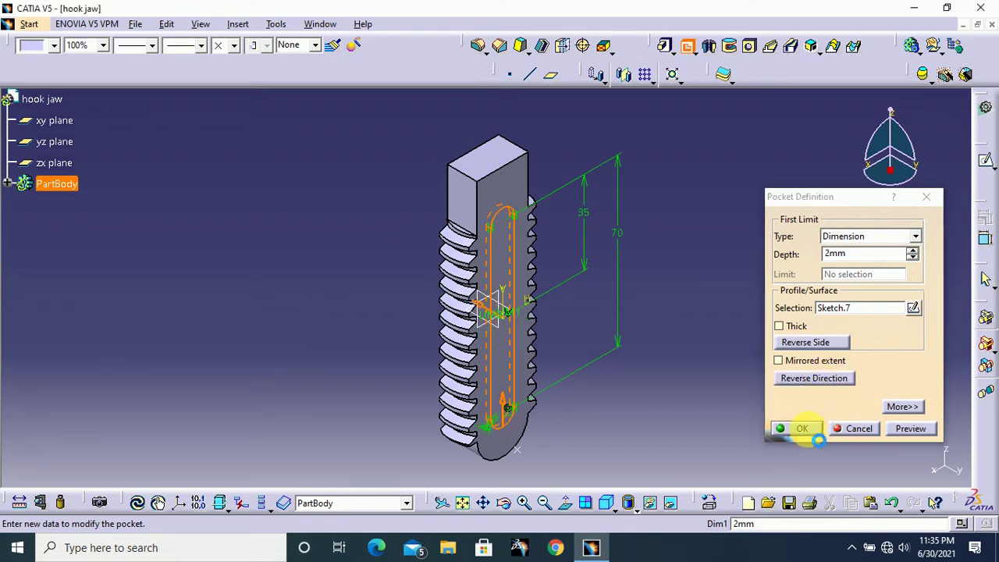
# Mirror the slot pocket about the zx plane to the opposite flat face.
pyautogui.click(629, 75)
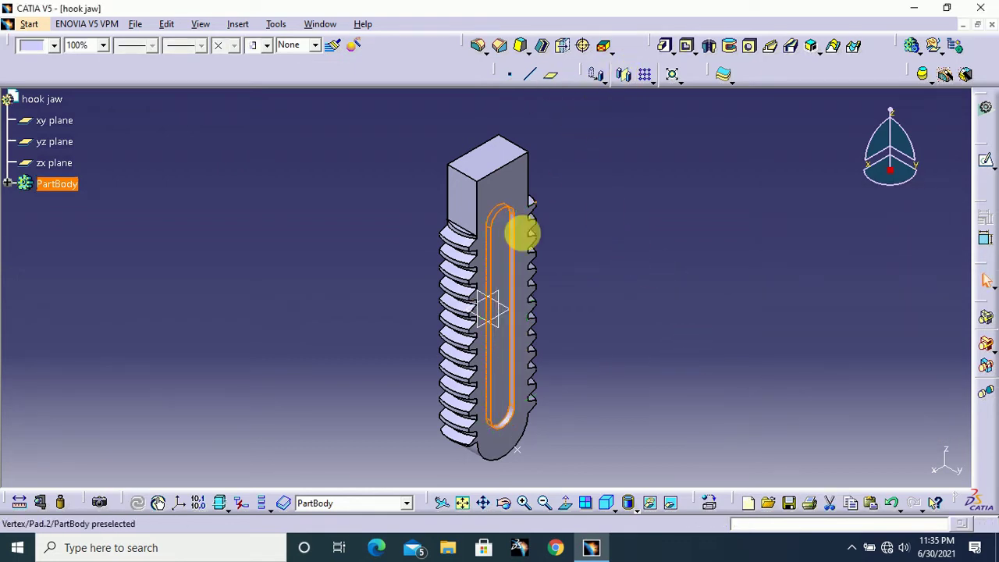
pyautogui.click(513, 238)
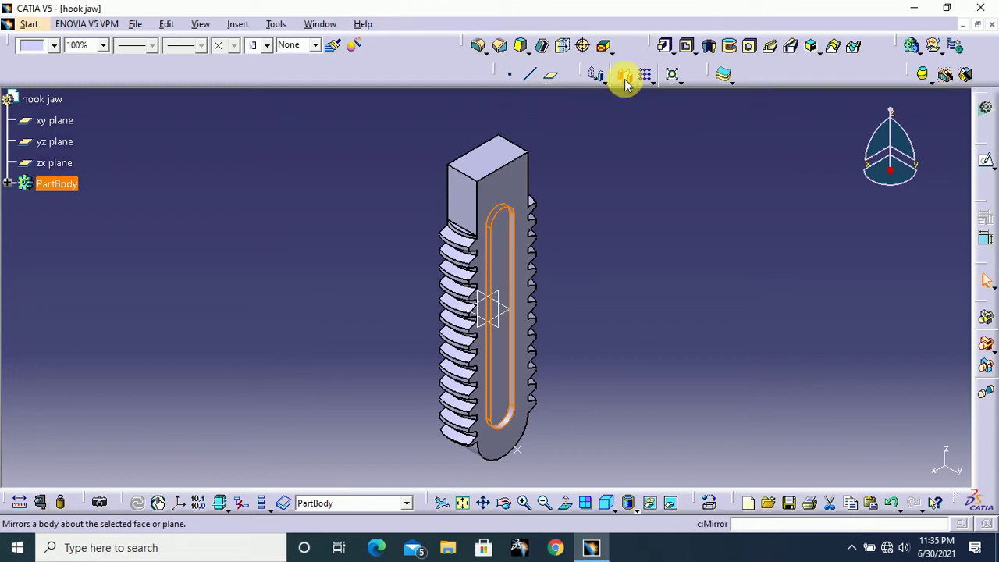
pyautogui.click(625, 75)
pyautogui.moveTo(888, 195); pyautogui.dragTo(848, 200)
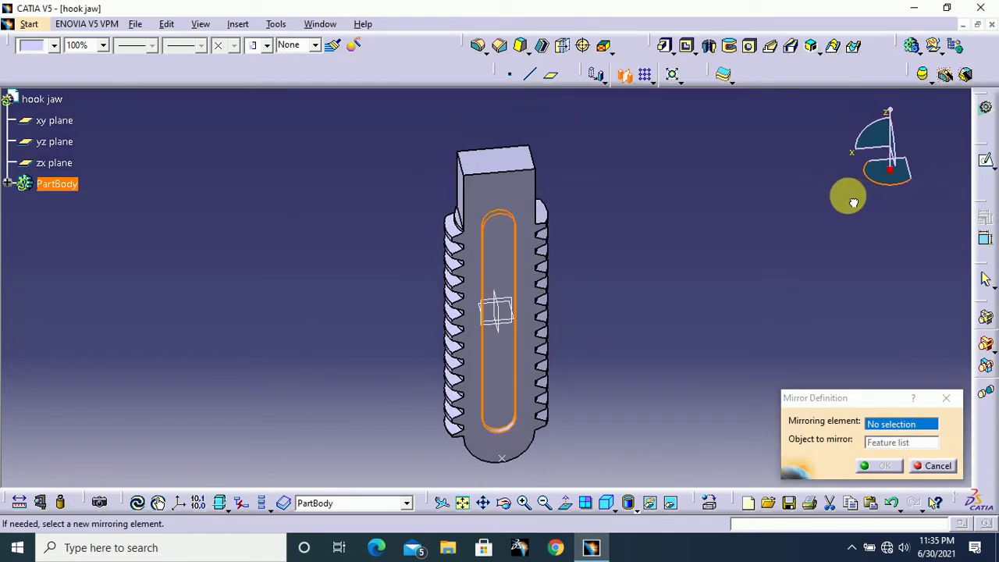
pyautogui.click(513, 304)
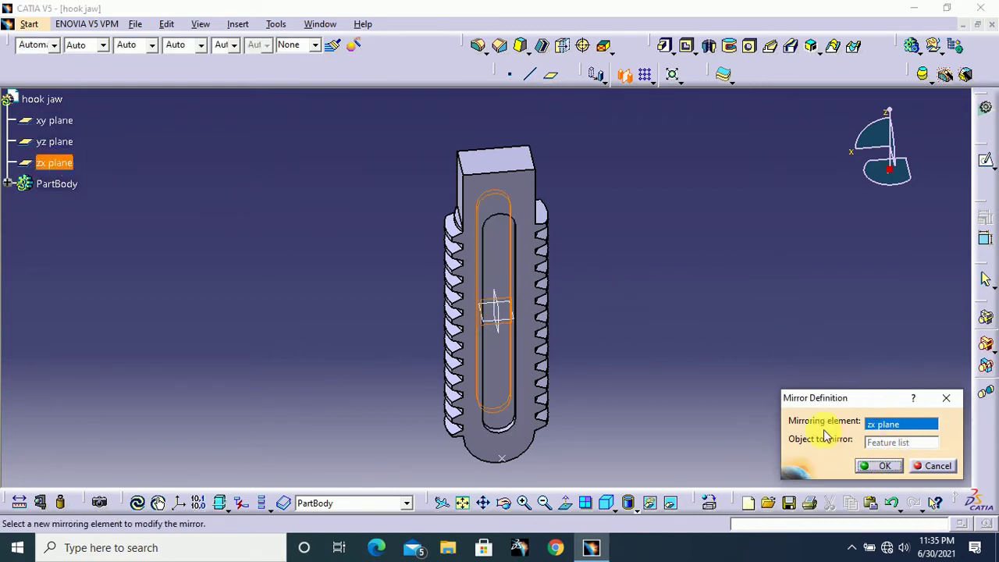
pyautogui.click(879, 467)
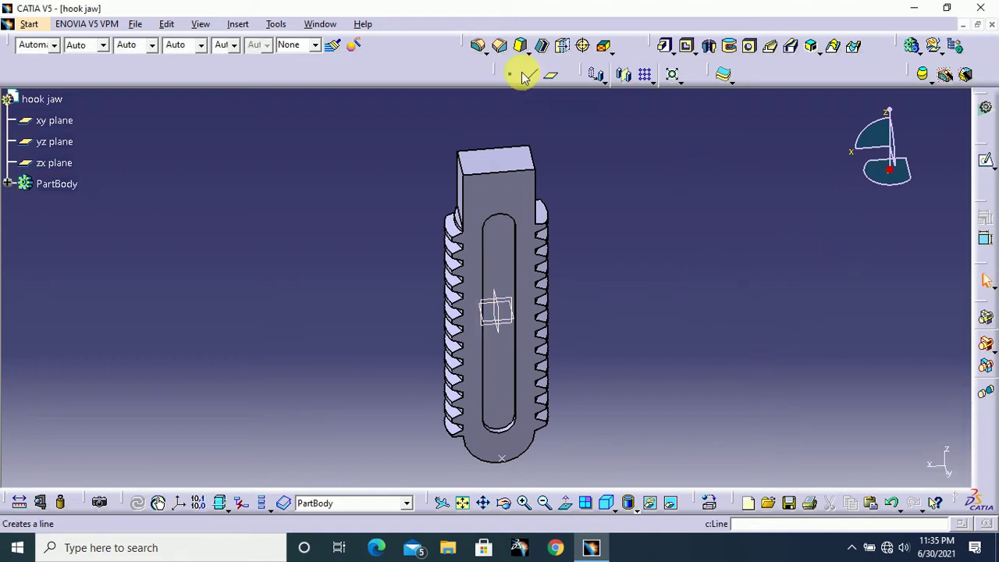
# Apply a 1 mm edge fillet to the floor faces of both slot pockets.
pyautogui.click(479, 46)
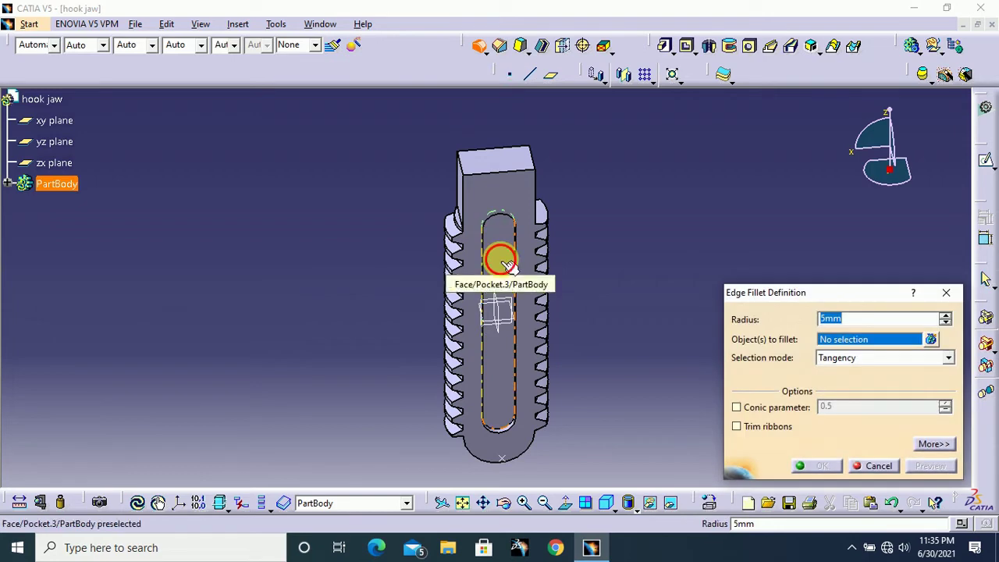
pyautogui.click(499, 261)
pyautogui.moveTo(882, 192); pyautogui.dragTo(858, 125)
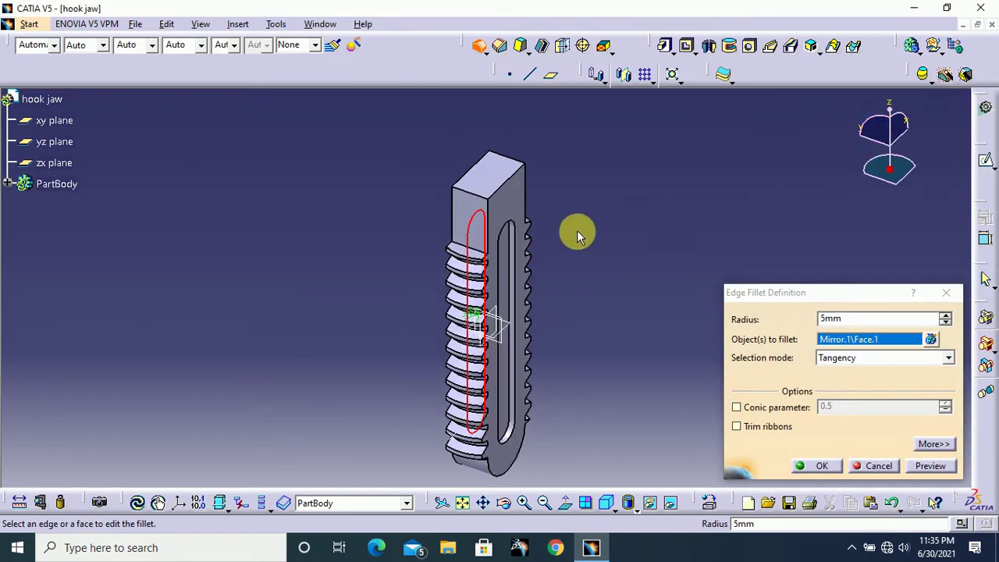
pyautogui.click(505, 263)
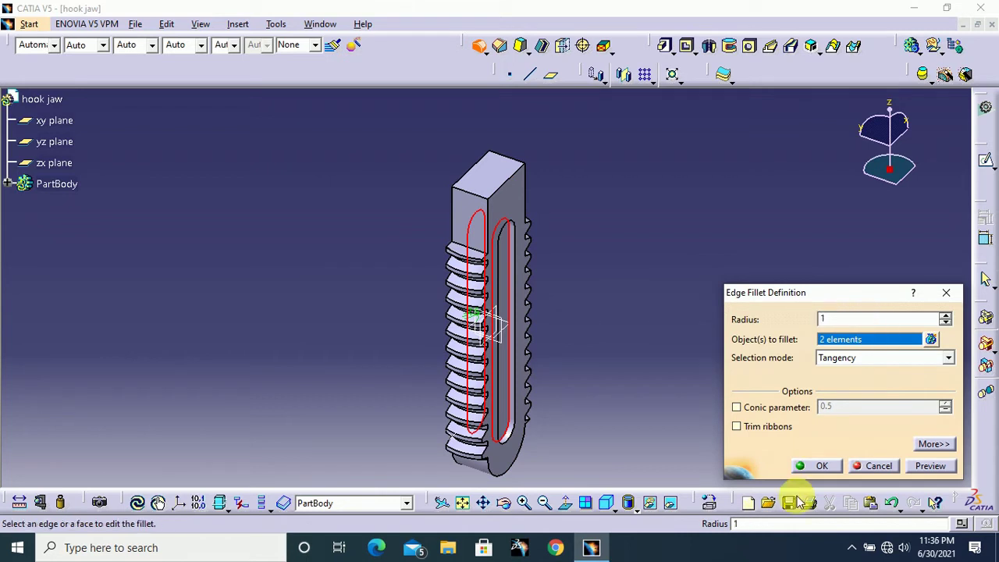
pyautogui.click(819, 465)
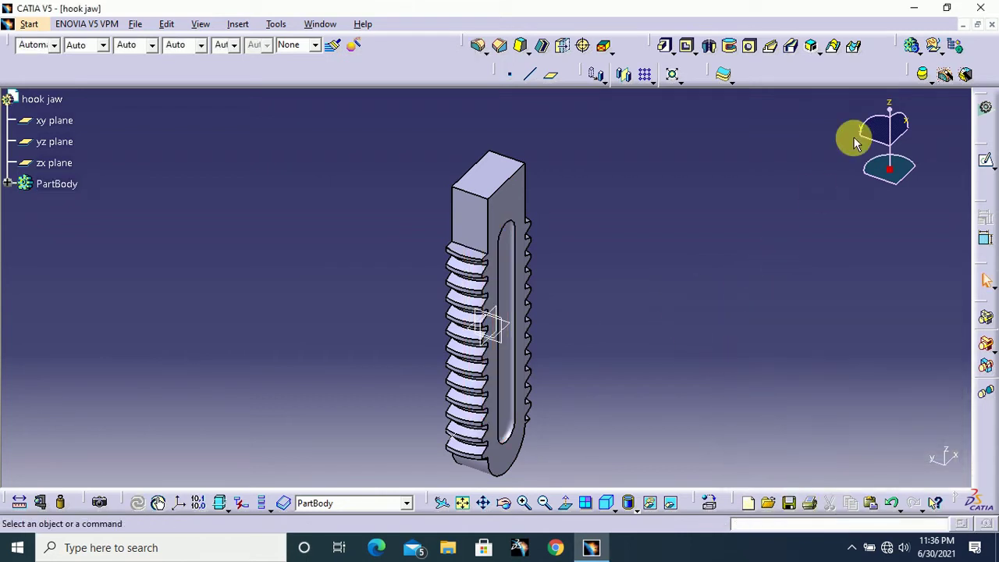
# Start a sketch on the slotted flat face, project the rectangular pad's top edge and convert it to a construction element.
pyautogui.moveTo(885, 163); pyautogui.dragTo(842, 222)
pyautogui.moveTo(707, 203); pyautogui.dragTo(729, 239, button='middle')
pyautogui.click(520, 229)
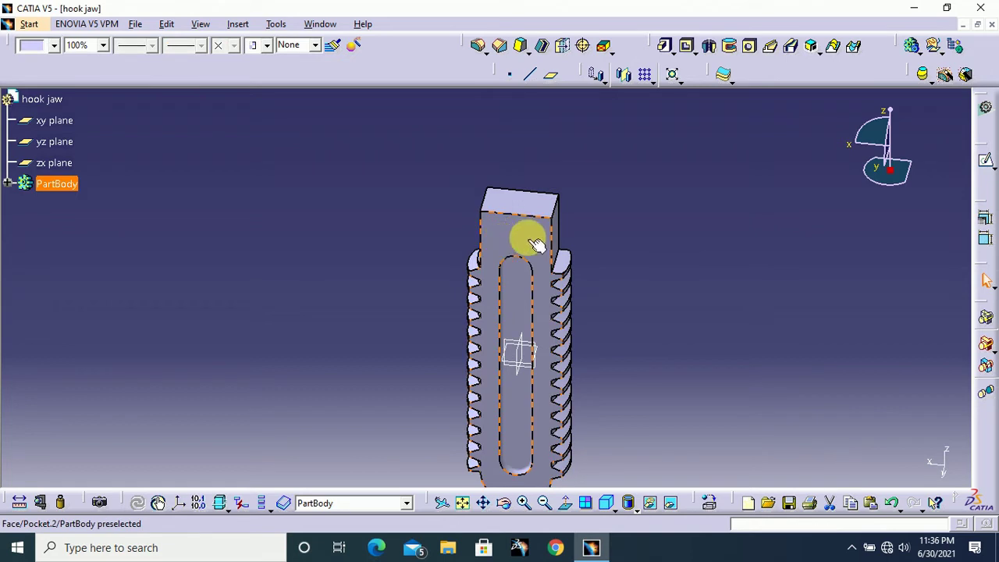
pyautogui.click(985, 164)
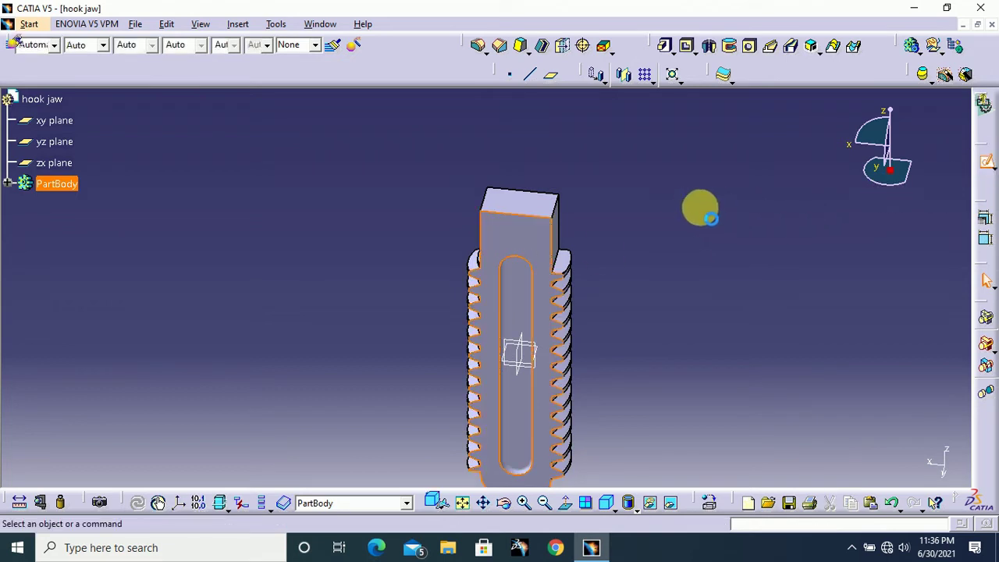
pyautogui.moveTo(654, 201); pyautogui.dragTo(662, 272, button='middle')
pyautogui.moveTo(662, 320); pyautogui.dragTo(686, 222, button='middle')
pyautogui.moveTo(776, 268); pyautogui.dragTo(689, 325, button='middle')
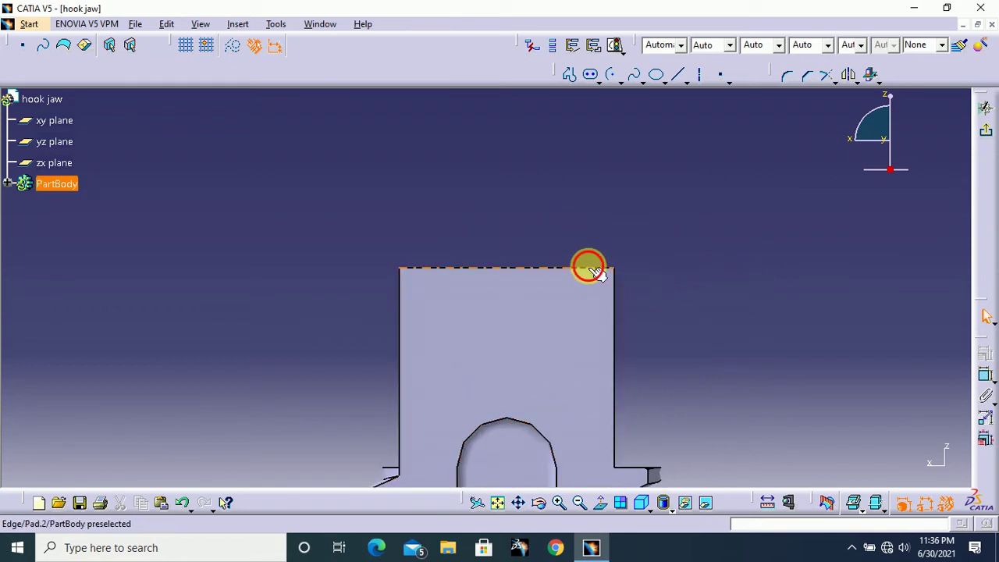
pyautogui.click(589, 268)
pyautogui.click(873, 76)
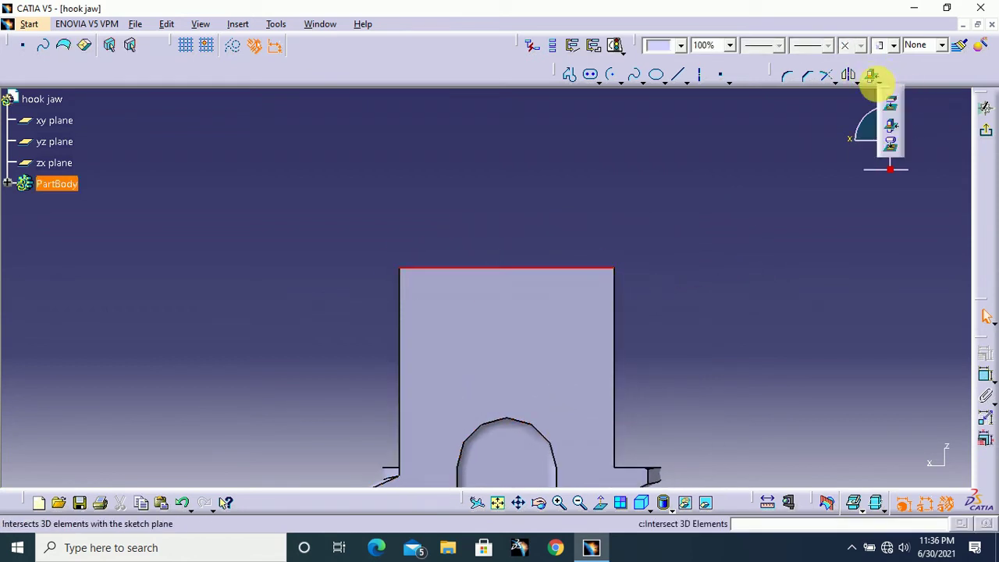
pyautogui.click(600, 268)
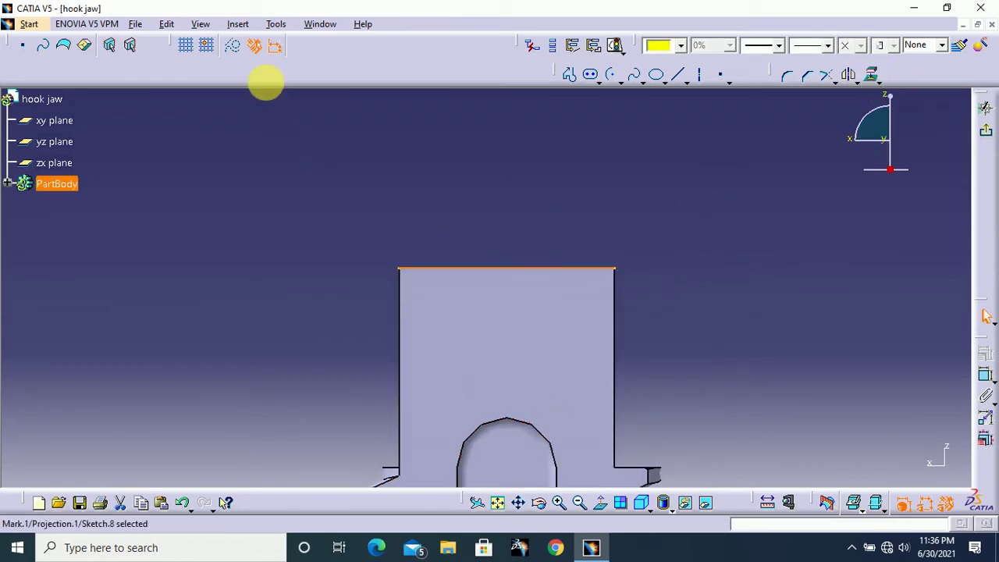
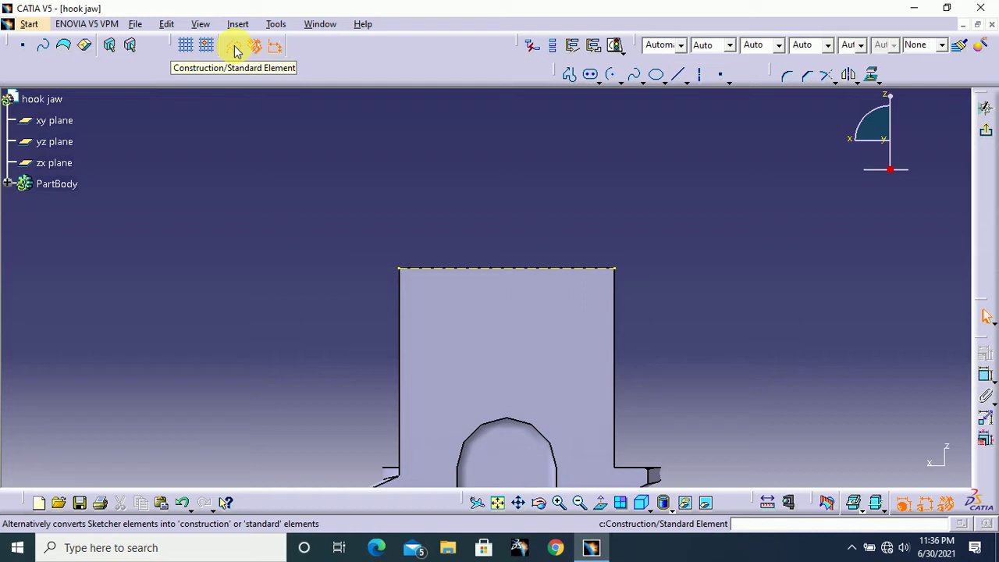
# Sketch a closed hook profile above the top edge, with an outer vertical side about 13 mm high, a curved back and a stepped underside.
pyautogui.moveTo(652, 207)
pyautogui.mouseDown(button='middle')
pyautogui.moveTo(639, 190)
pyautogui.moveTo(683, 203)
pyautogui.mouseUp(button='middle')
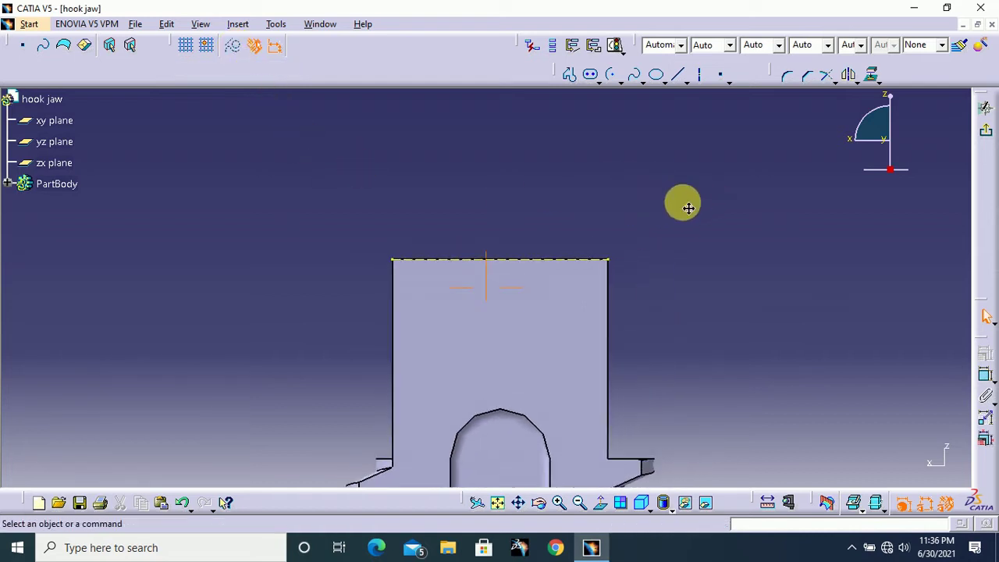
pyautogui.click(574, 78)
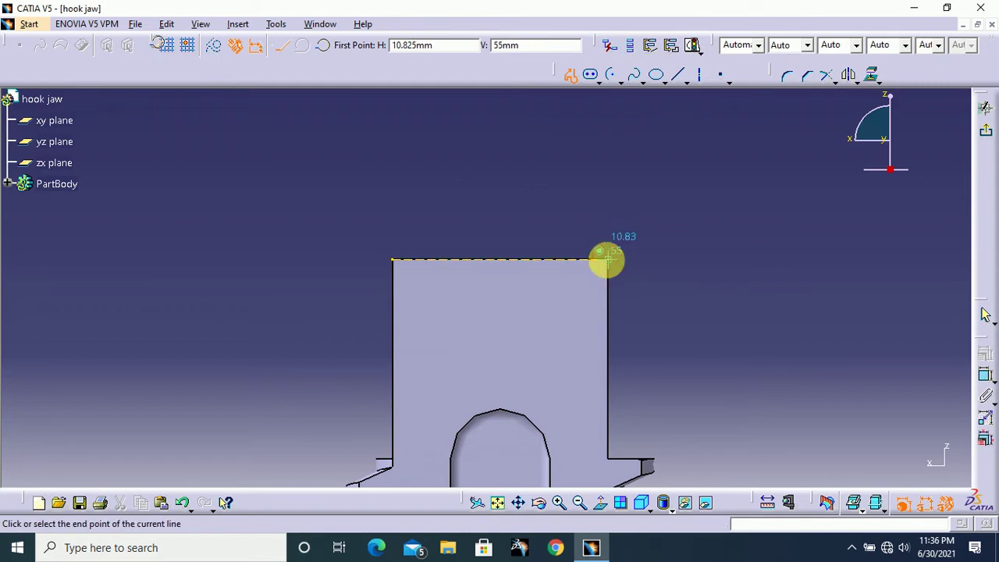
pyautogui.click(608, 130)
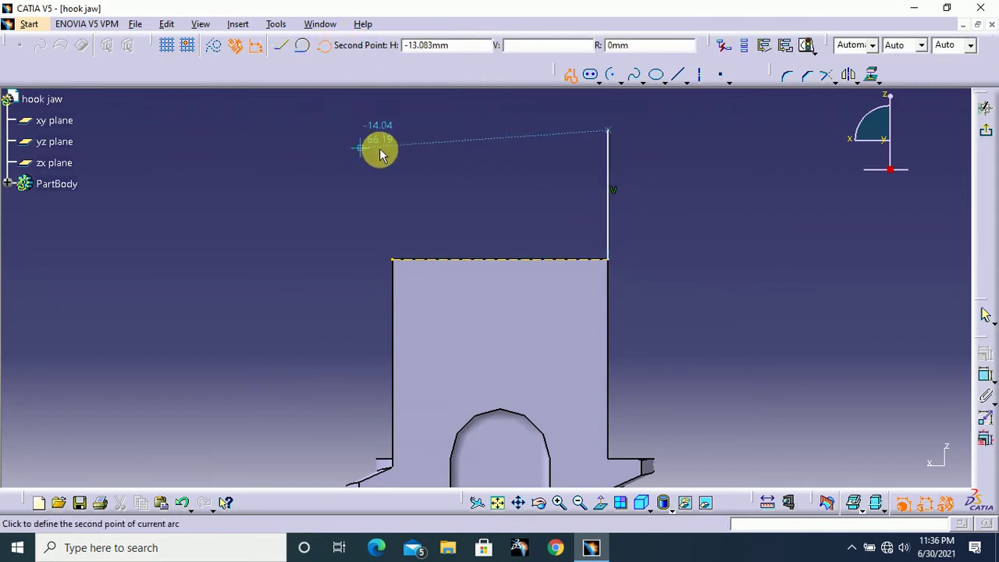
pyautogui.click(397, 132)
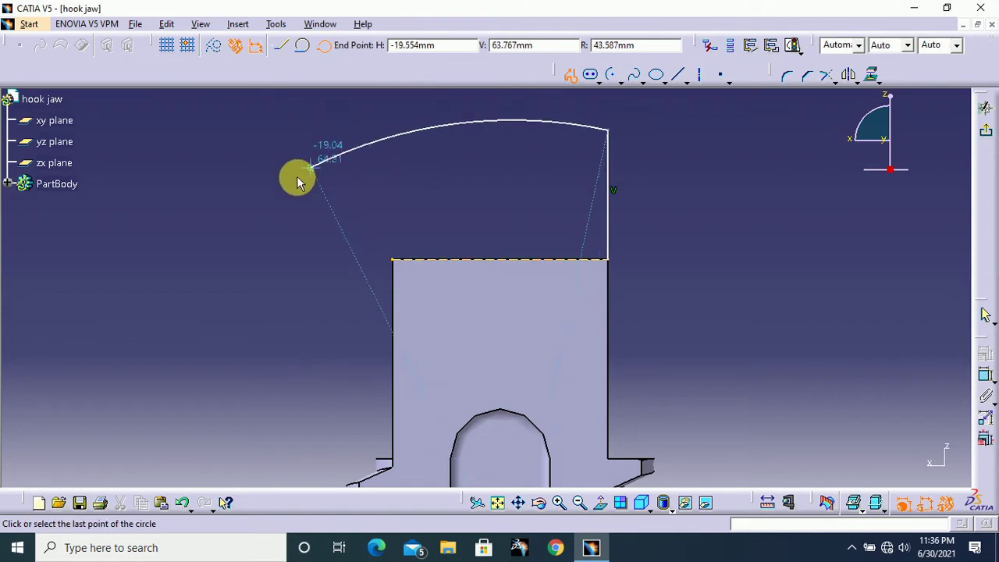
pyautogui.click(275, 188)
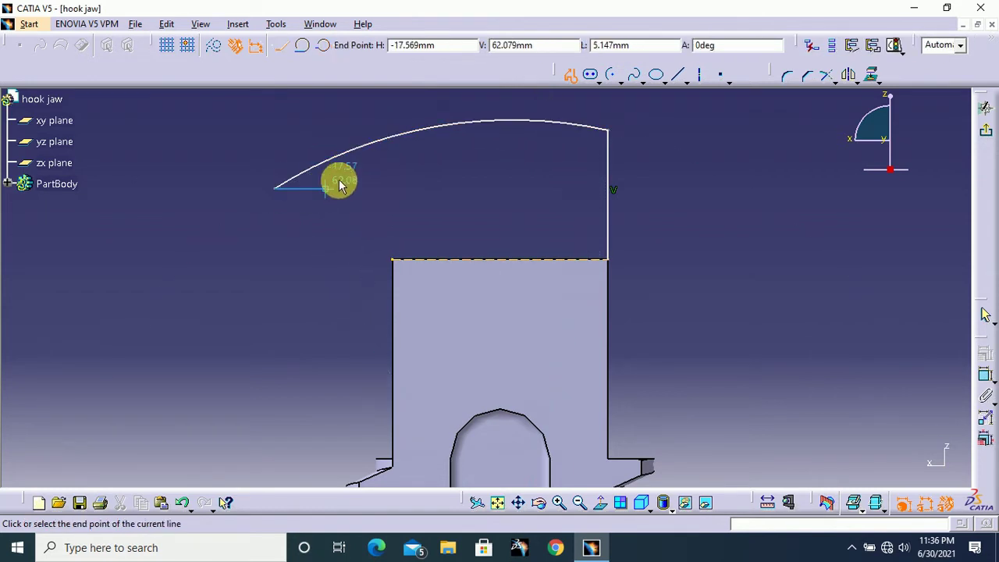
pyautogui.click(500, 187)
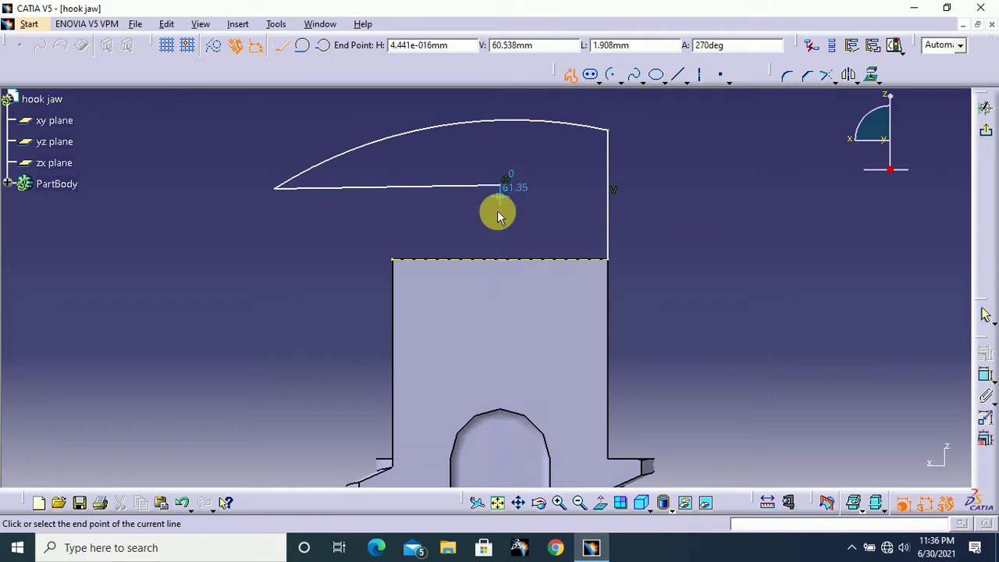
pyautogui.click(502, 259)
pyautogui.click(614, 265)
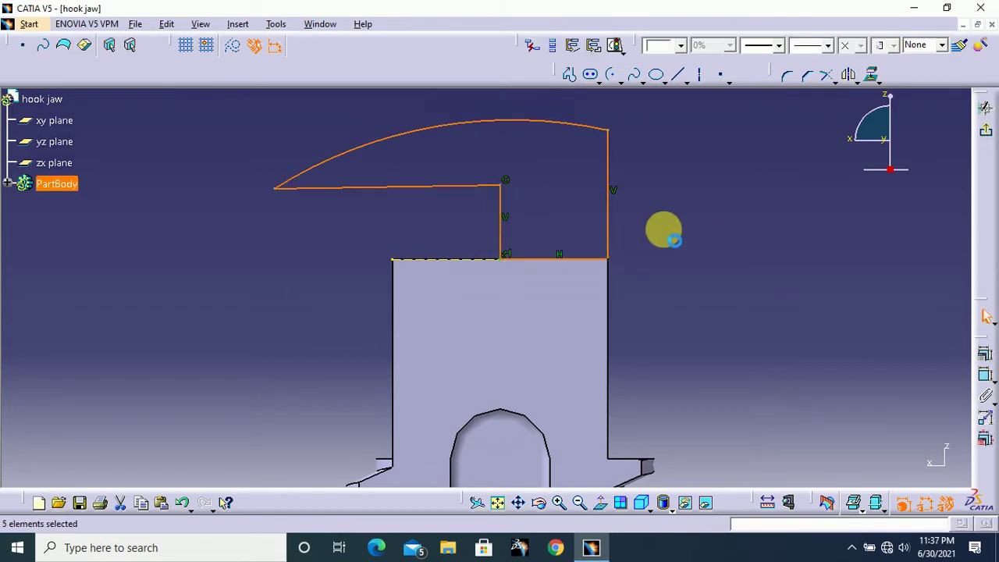
# Delete the coincidence constraint at the upper end of the hook profile's inner vertical line.
pyautogui.moveTo(689, 209); pyautogui.dragTo(666, 243, button='middle')
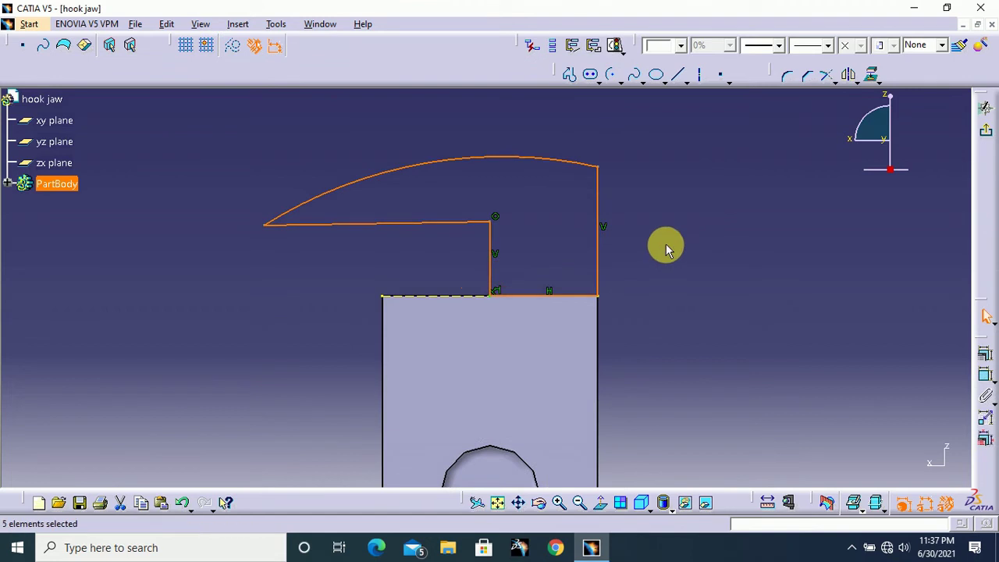
pyautogui.rightClick(492, 218)
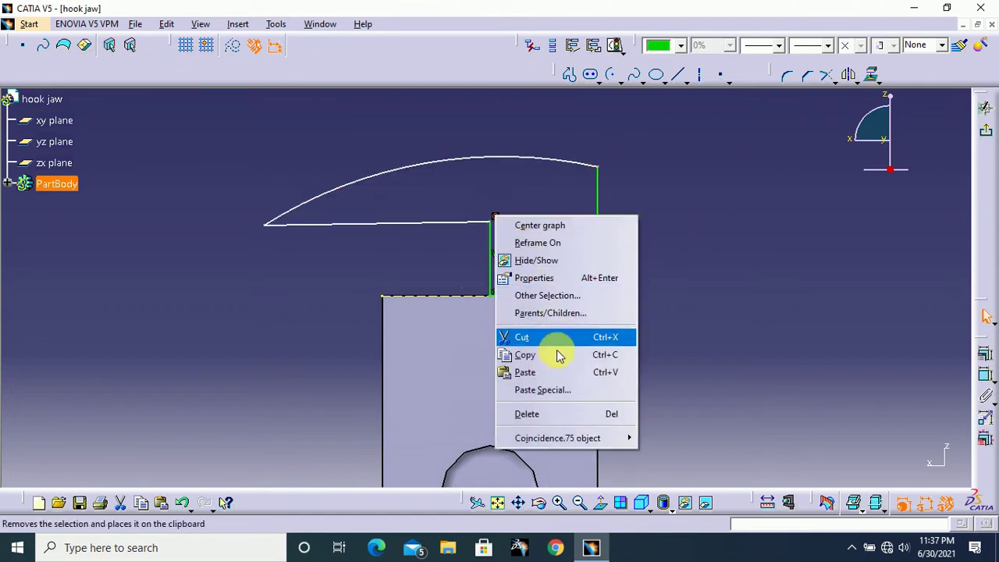
pyautogui.click(544, 415)
# Dimension the hook profile's outer vertical side and set its length to 18 mm.
pyautogui.moveTo(718, 305)
pyautogui.mouseDown(button='middle')
pyautogui.moveTo(697, 208)
pyautogui.moveTo(707, 221)
pyautogui.mouseUp(button='middle')
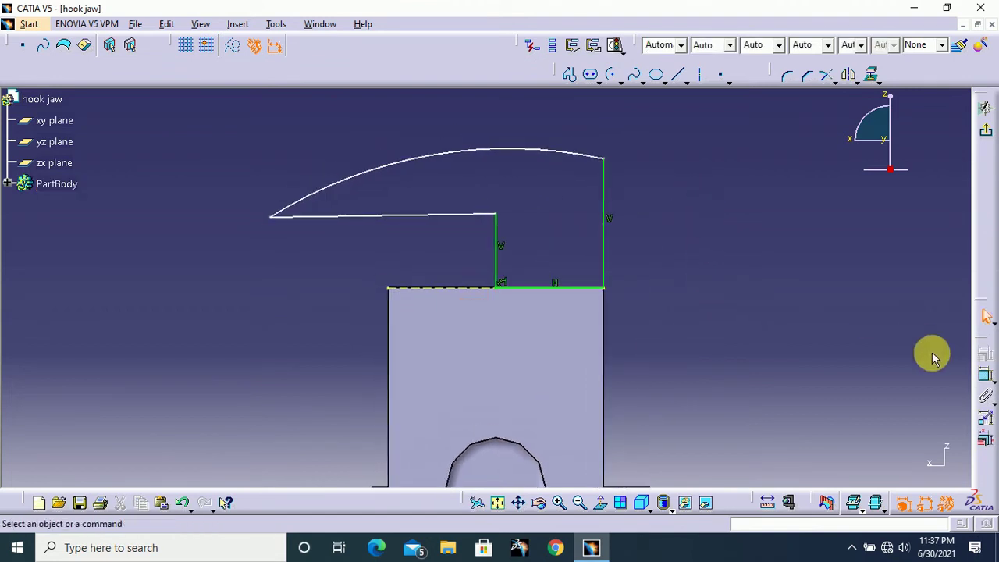
pyautogui.click(985, 374)
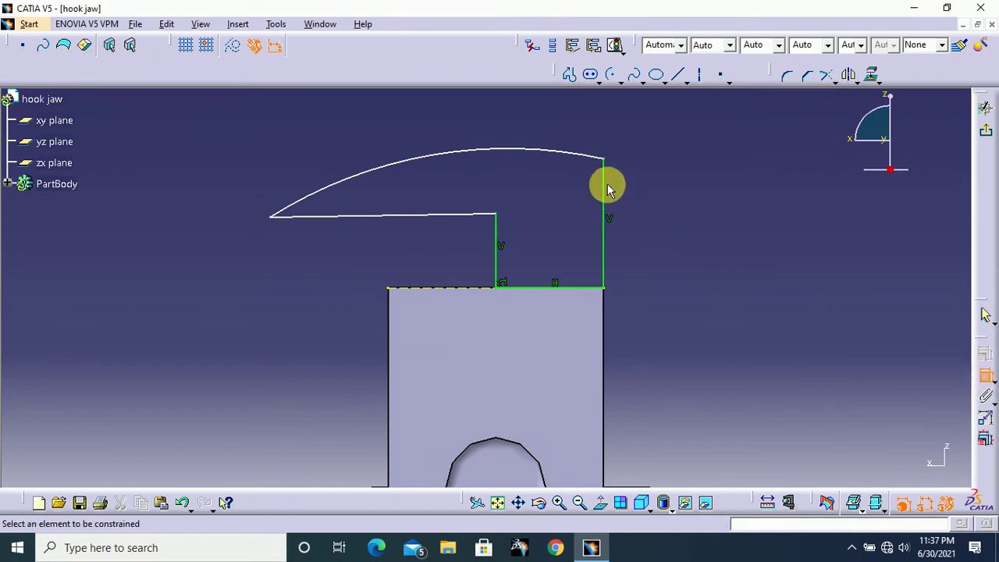
pyautogui.click(687, 220)
pyautogui.doubleClick(693, 217)
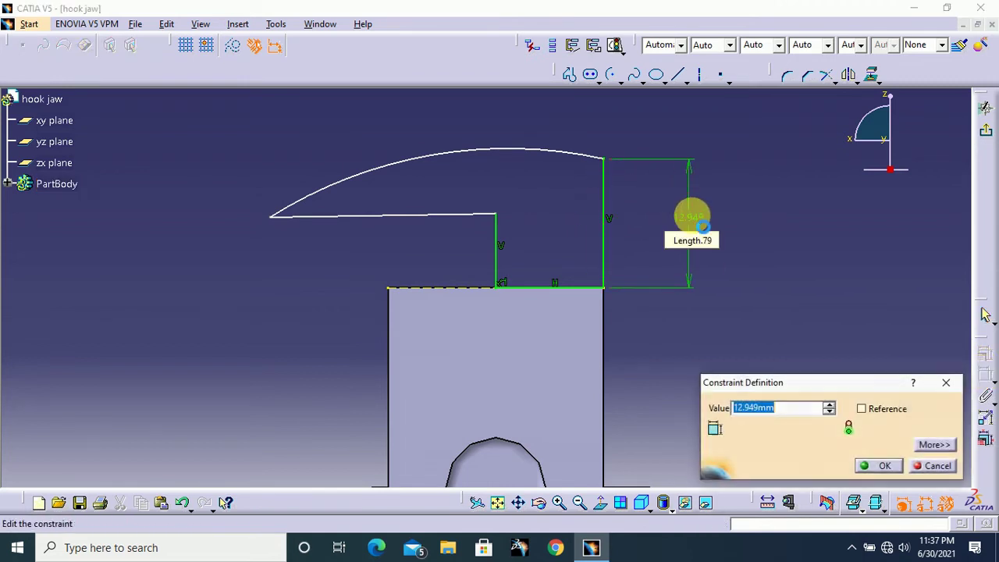
pyautogui.press('Return')
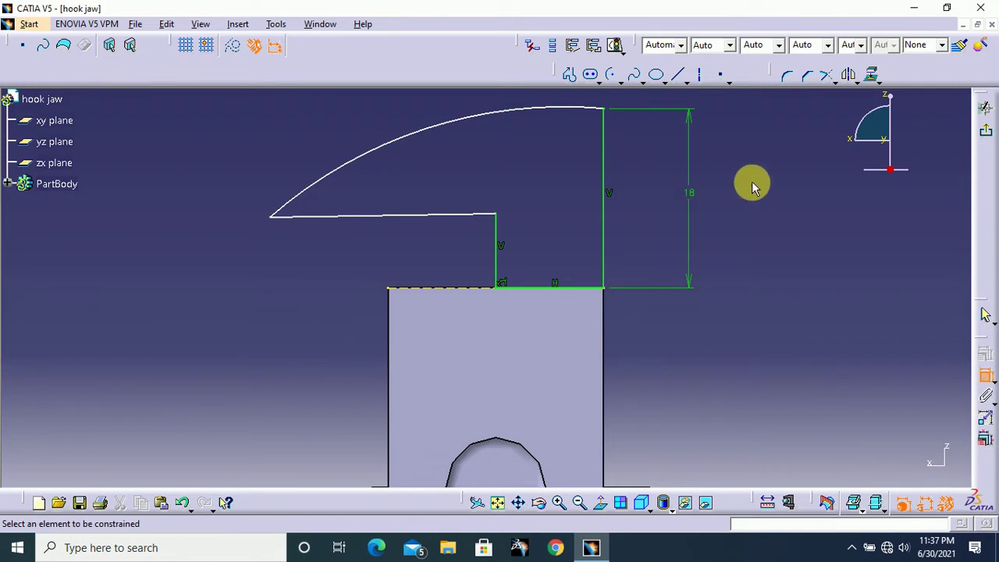
# Dimension the radius of the hook profile's curved back and set it to 100 mm.
pyautogui.click(498, 149)
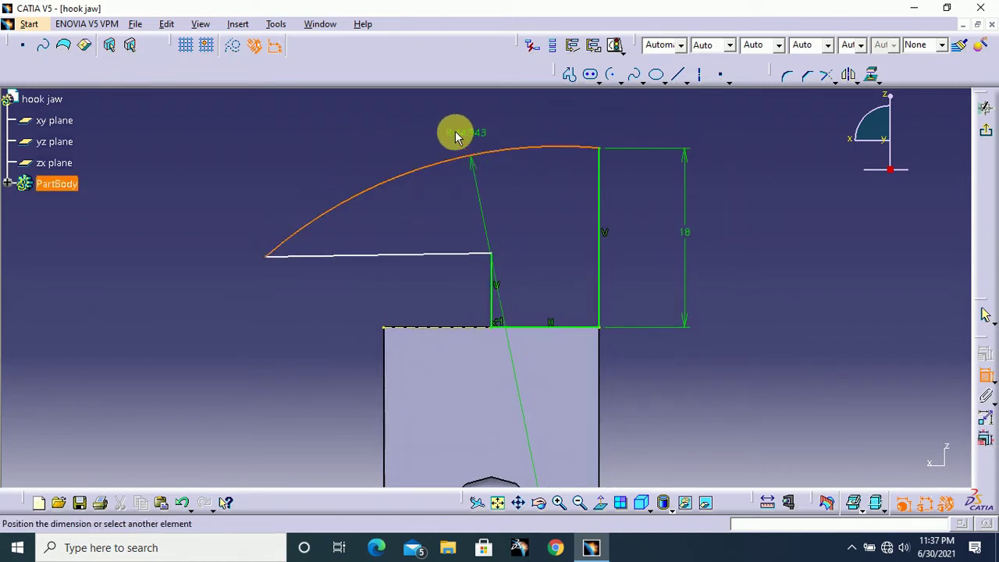
pyautogui.click(432, 117)
pyautogui.doubleClick(441, 118)
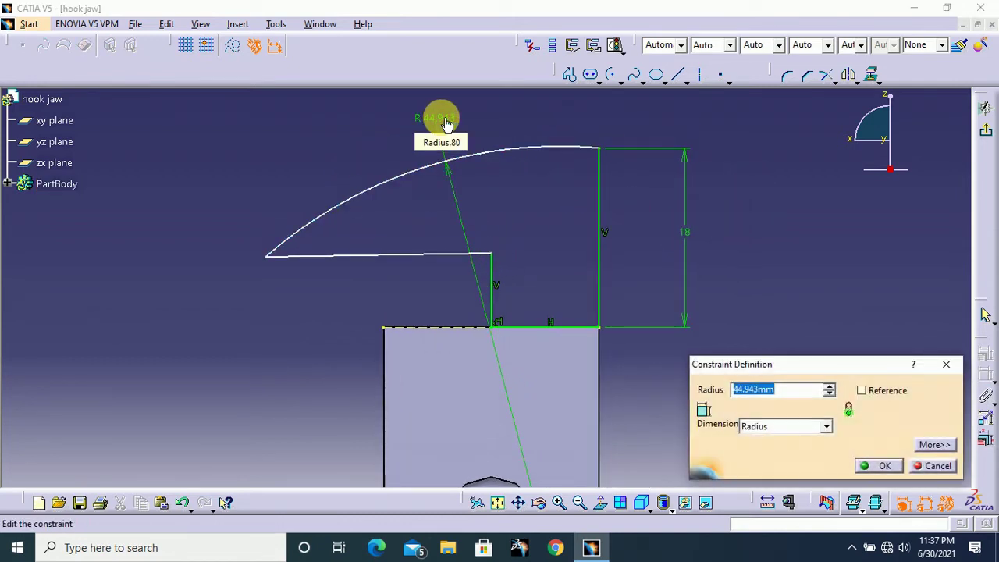
pyautogui.press('Return')
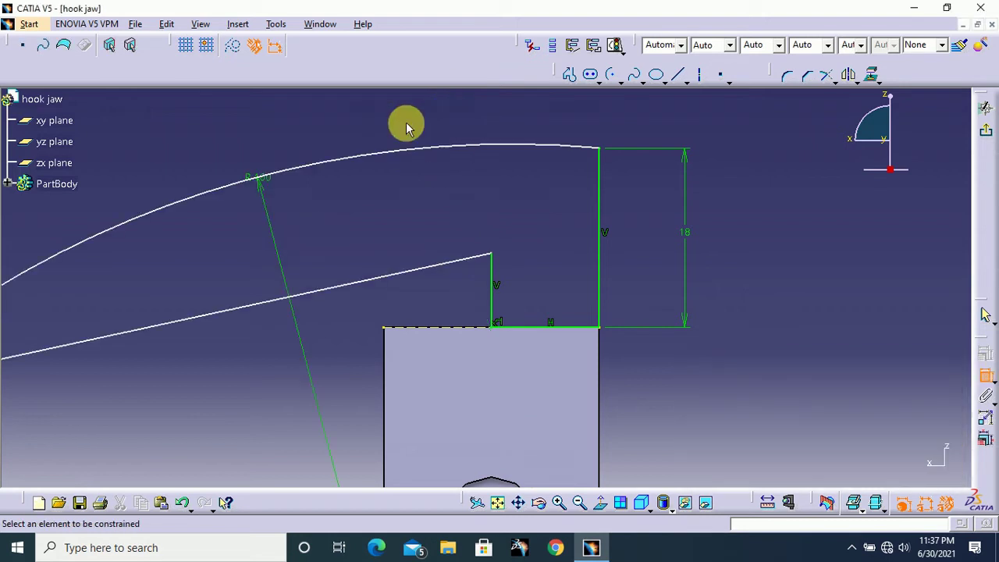
# Constrain the hook profile's long underside line as horizontal and dimension its length at 40 mm.
pyautogui.moveTo(508, 252); pyautogui.dragTo(637, 205, button='middle')
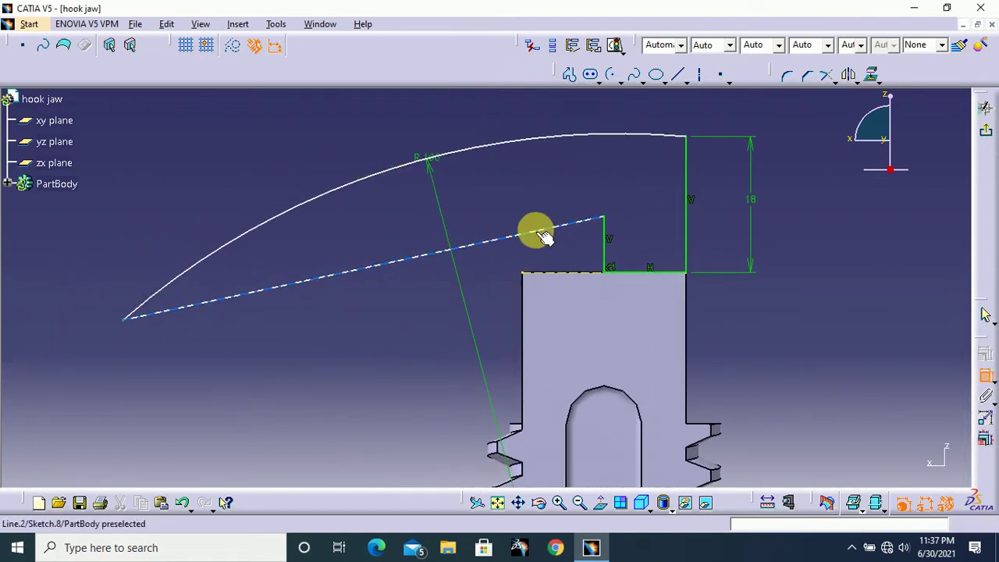
pyautogui.click(533, 231)
pyautogui.rightClick(544, 195)
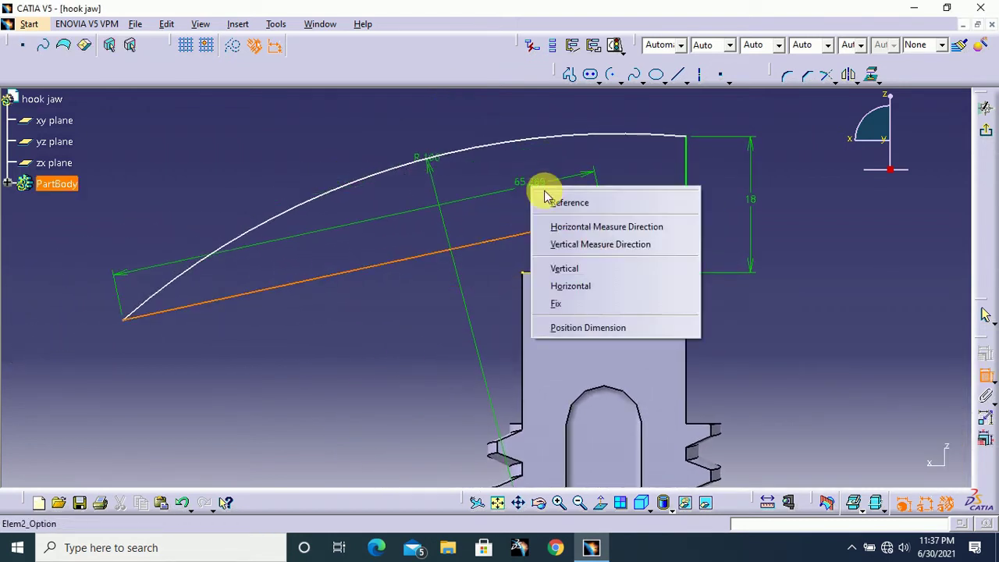
pyautogui.click(576, 289)
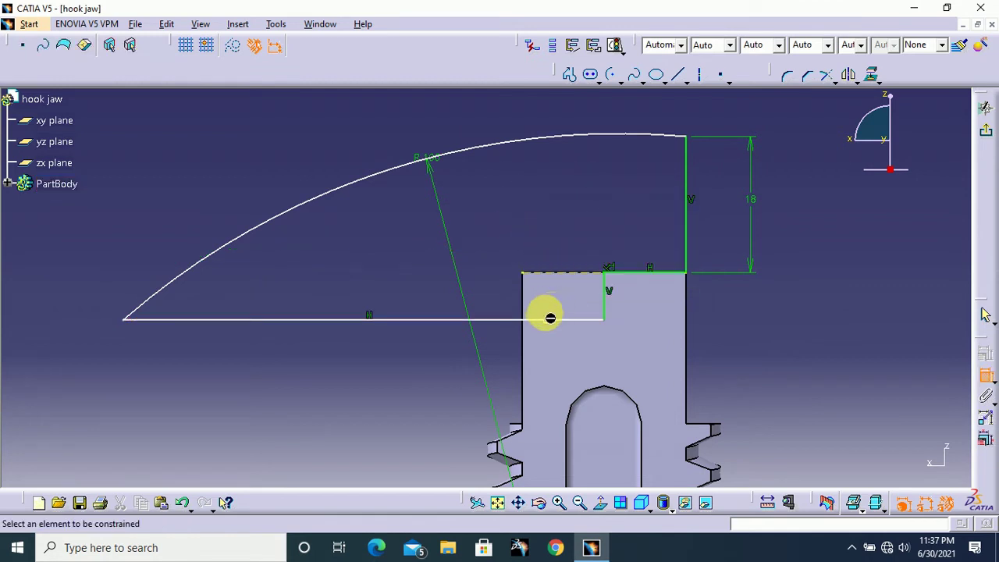
pyautogui.click(518, 319)
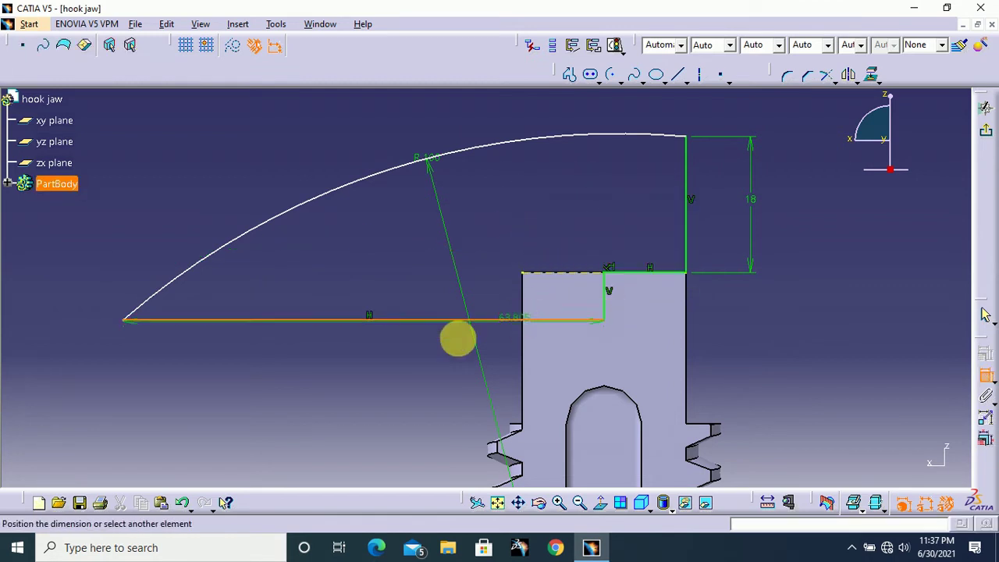
pyautogui.click(396, 351)
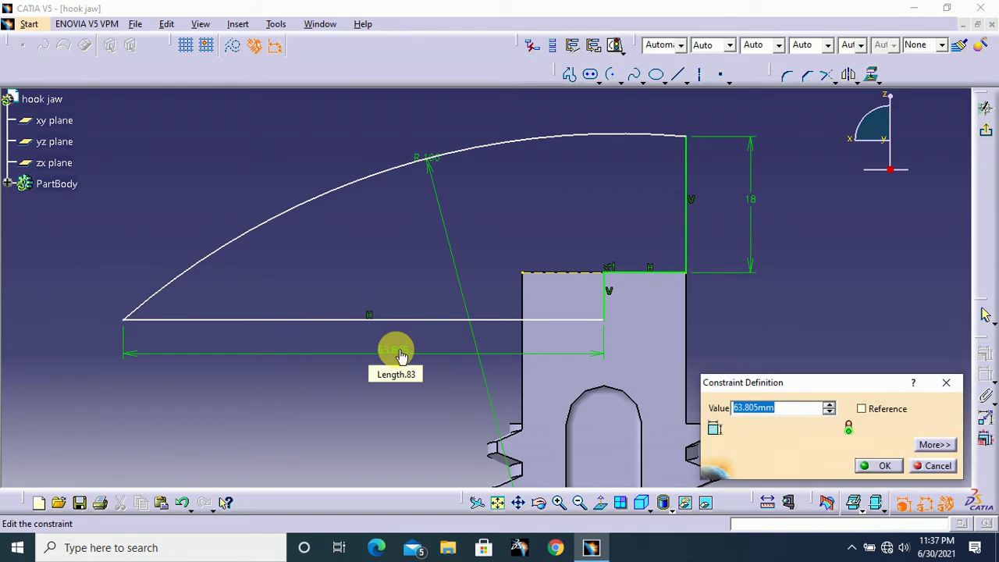
pyautogui.press('Return')
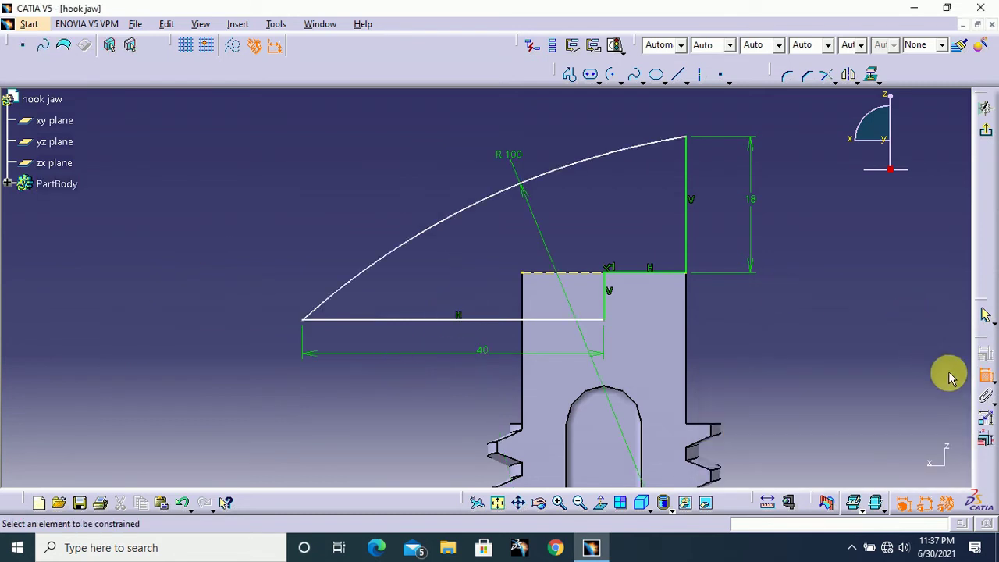
# Move the underside line above the body's top edge and dimension the inner vertical line at 7 mm.
pyautogui.moveTo(605, 320); pyautogui.dragTo(602, 221)
pyautogui.click(773, 300)
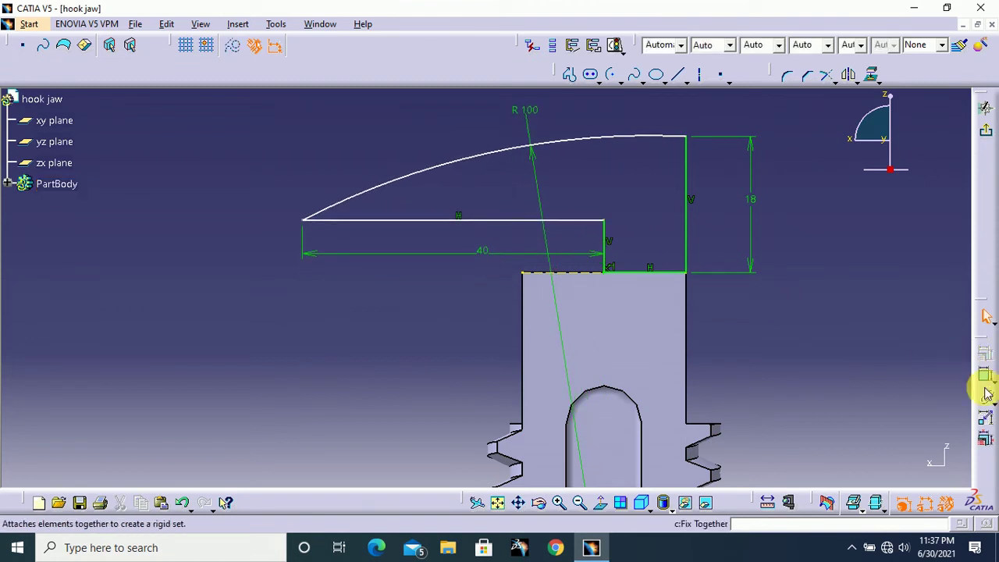
pyautogui.click(604, 232)
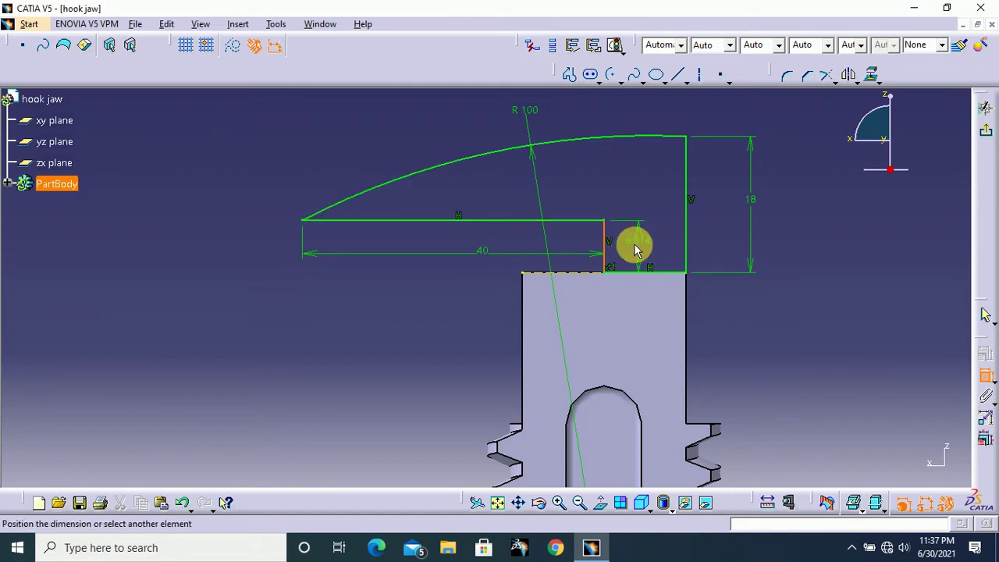
pyautogui.click(639, 247)
pyautogui.doubleClick(639, 246)
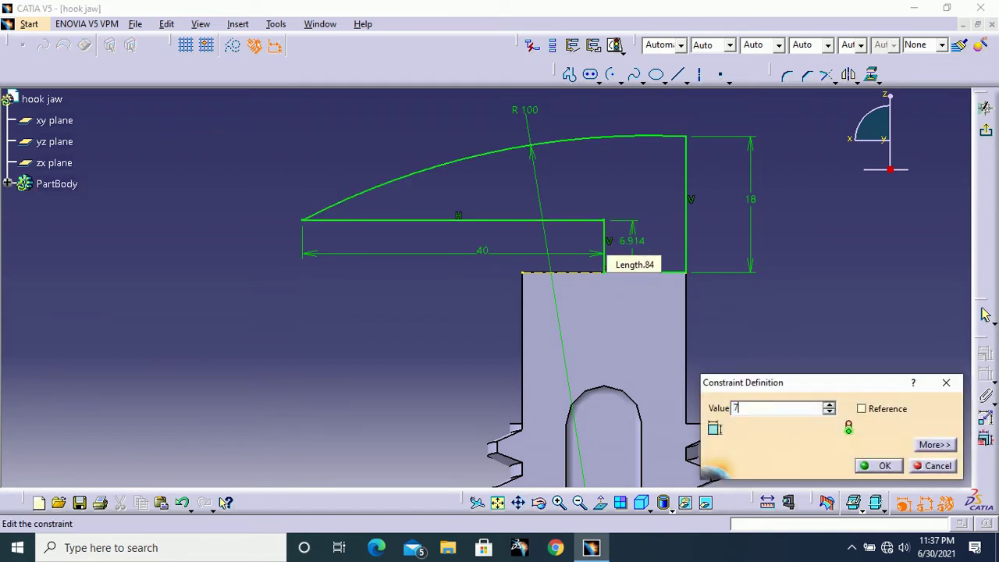
pyautogui.press('Return')
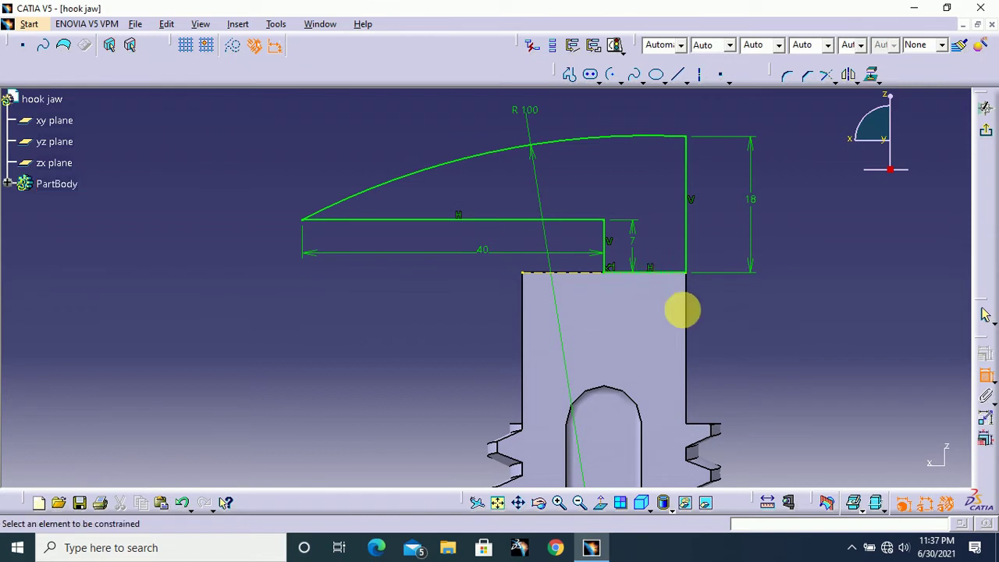
# Dimension the hook profile's short bottom line and set its length to 12.5 mm.
pyautogui.click(669, 273)
pyautogui.click(724, 303)
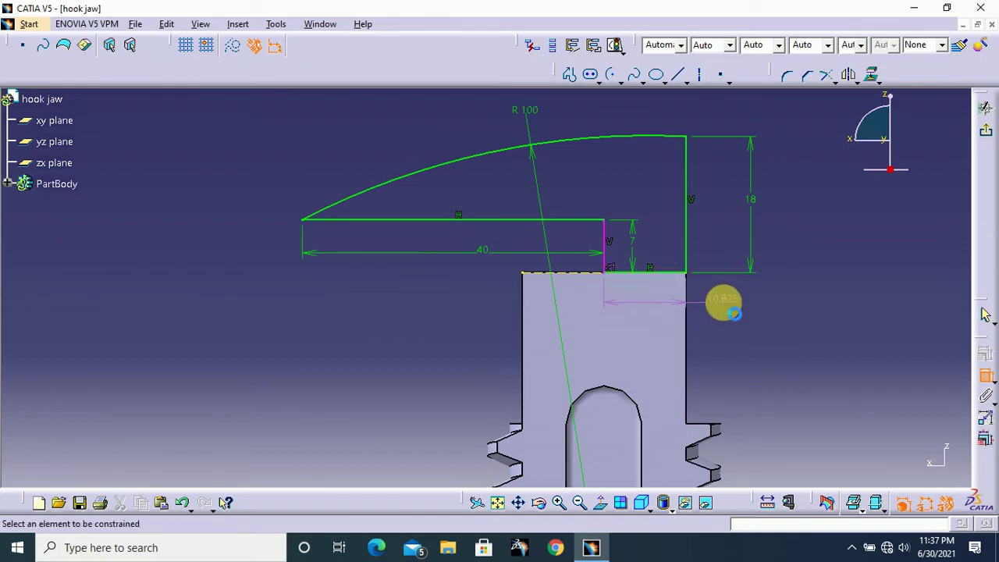
pyautogui.doubleClick(727, 300)
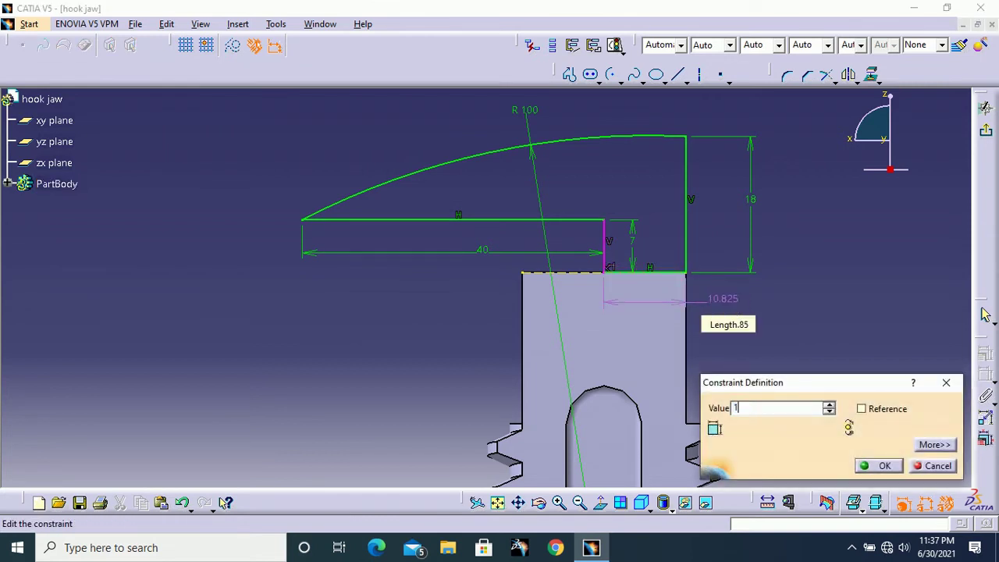
pyautogui.write('12.5mm')
pyautogui.press('Return')
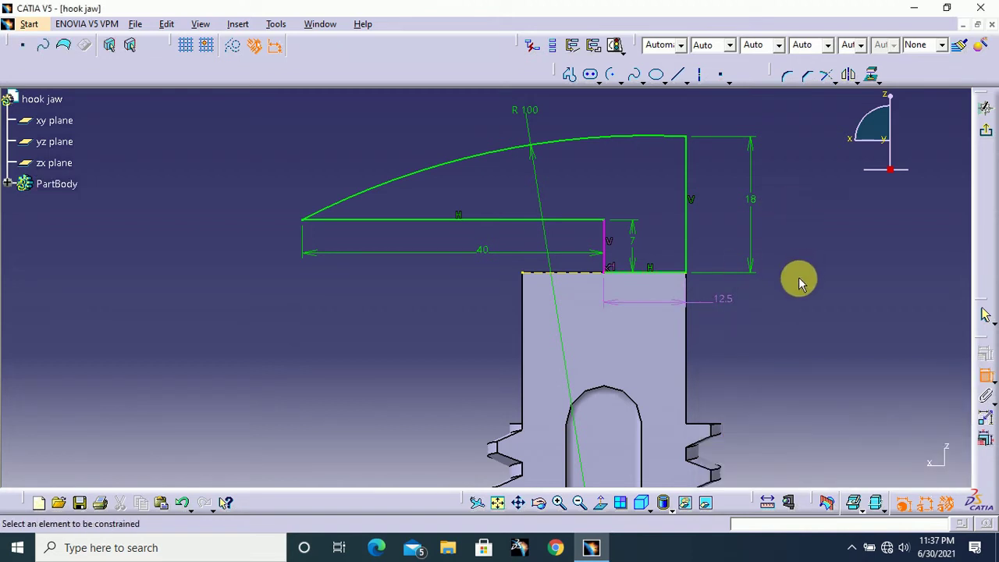
# Delete the concentricity constraint at the lower end of the hook profile's inner vertical line.
pyautogui.moveTo(796, 279)
pyautogui.keyDown('ctrl'); pyautogui.mouseDown(button='middle')
pyautogui.moveTo(829, 244)
pyautogui.moveTo(701, 266)
pyautogui.mouseUp(button='middle'); pyautogui.keyUp('ctrl')
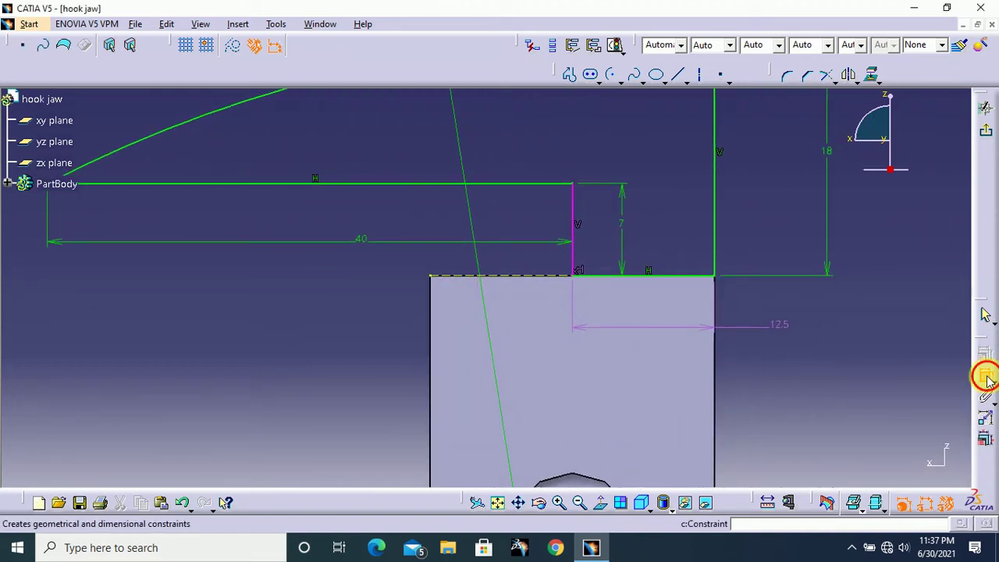
pyautogui.click(987, 377)
pyautogui.rightClick(584, 274)
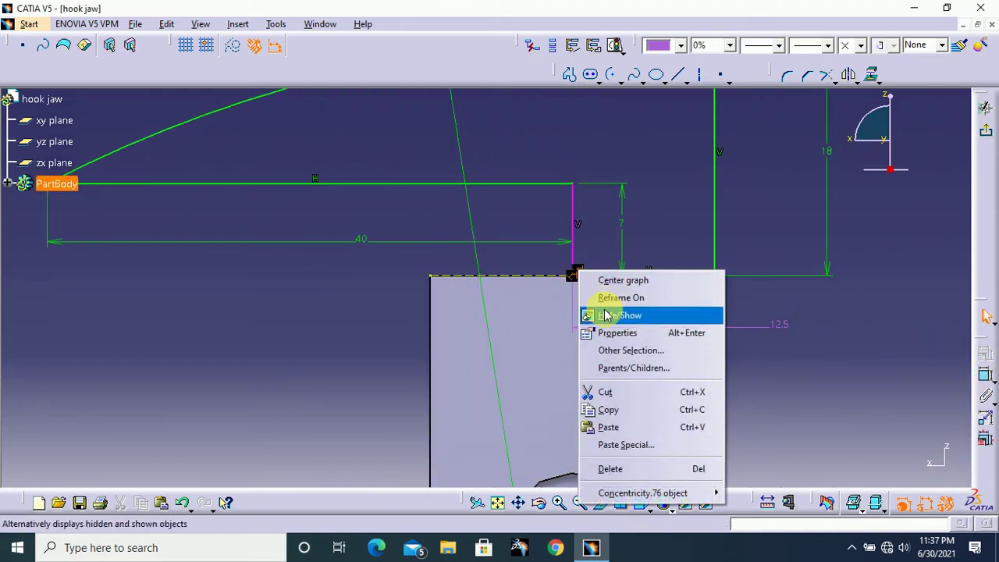
pyautogui.click(629, 470)
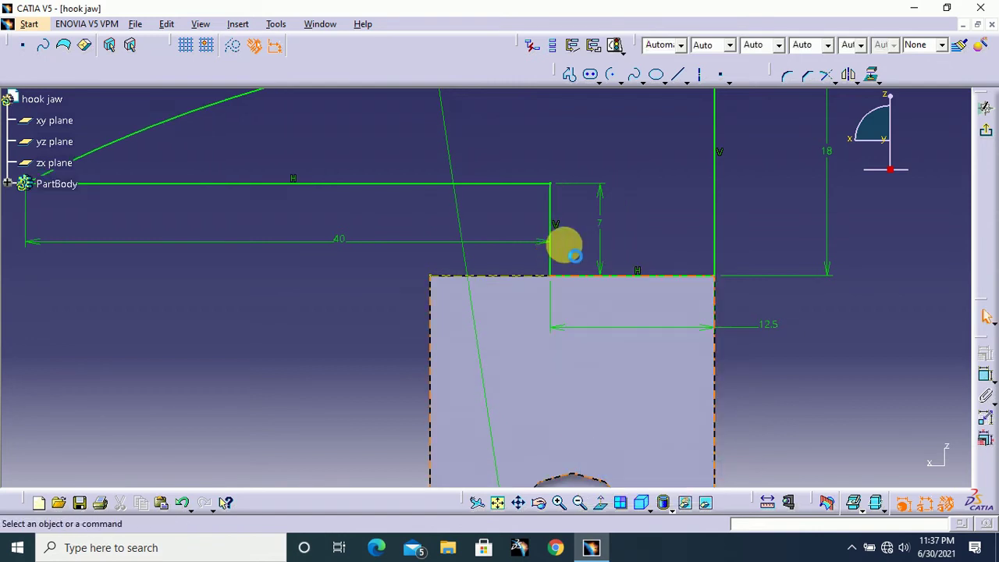
# Round the corner between the curved back and outer vertical side to 8 mm radius, converting the side's length into a distance.
pyautogui.moveTo(754, 219)
pyautogui.mouseDown(button='middle')
pyautogui.moveTo(752, 265)
pyautogui.moveTo(769, 259)
pyautogui.moveTo(790, 217)
pyautogui.moveTo(776, 288)
pyautogui.moveTo(775, 277)
pyautogui.moveTo(806, 277)
pyautogui.moveTo(824, 257)
pyautogui.mouseUp(button='middle')
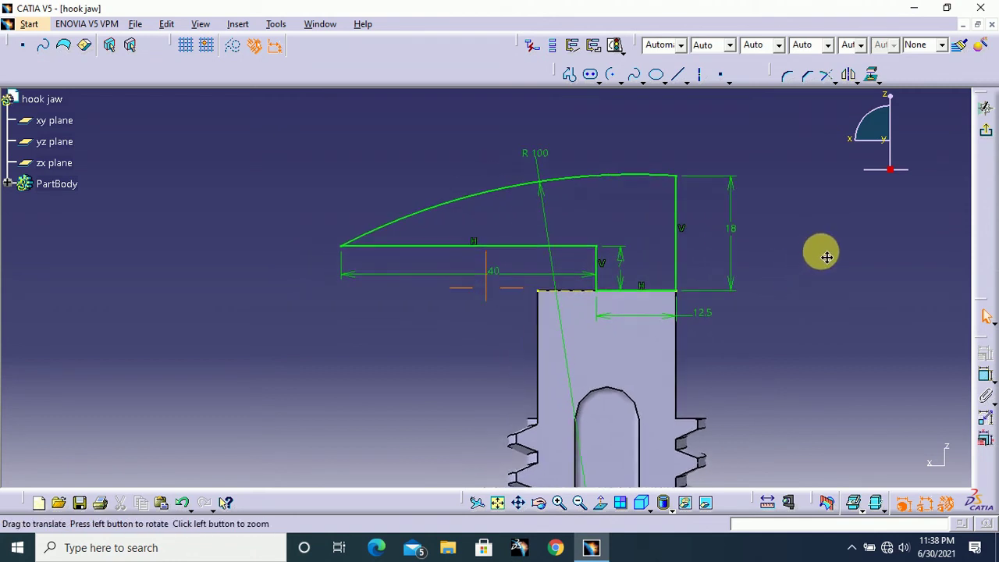
pyautogui.moveTo(796, 304); pyautogui.dragTo(777, 212, button='middle')
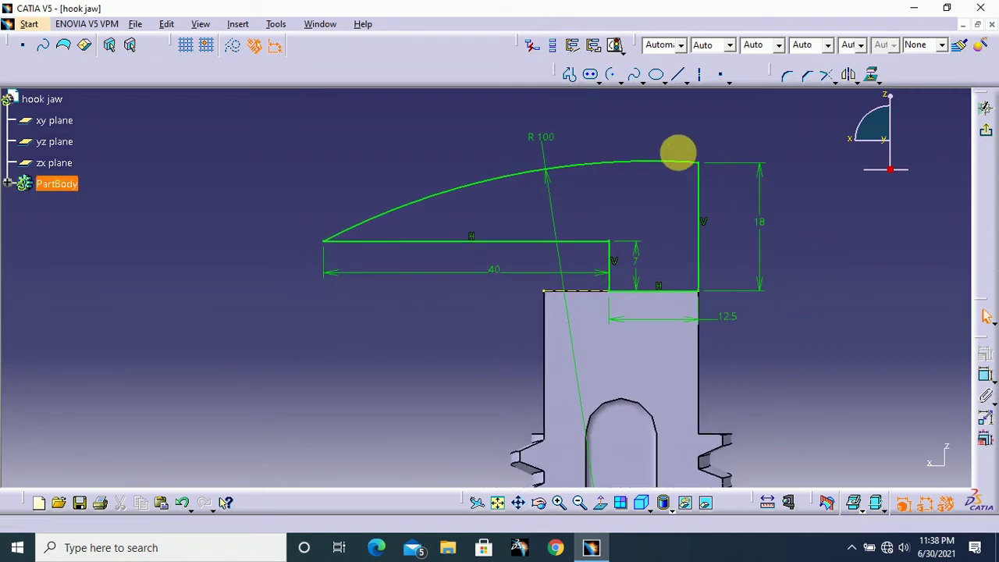
pyautogui.click(808, 76)
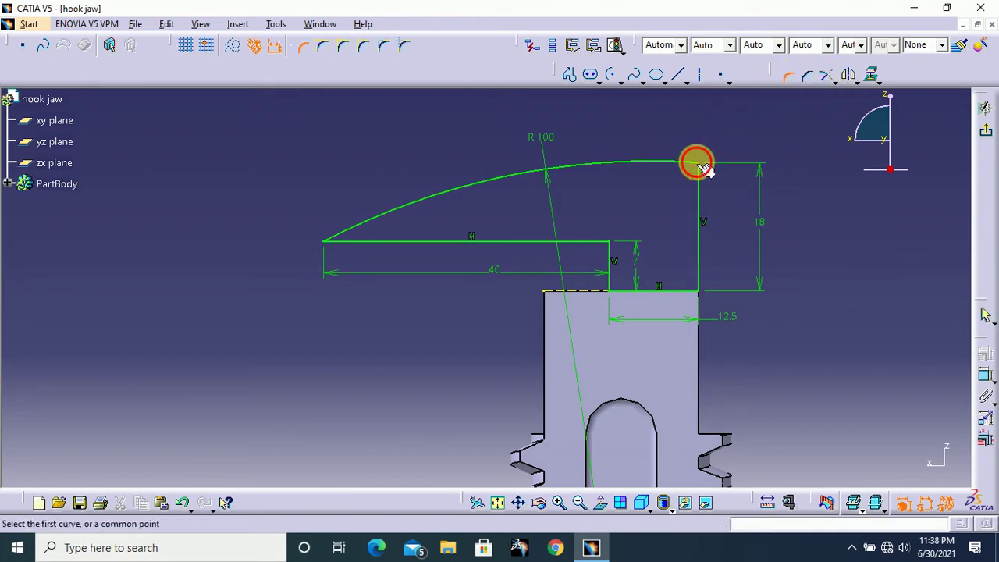
pyautogui.click(699, 164)
pyautogui.click(681, 180)
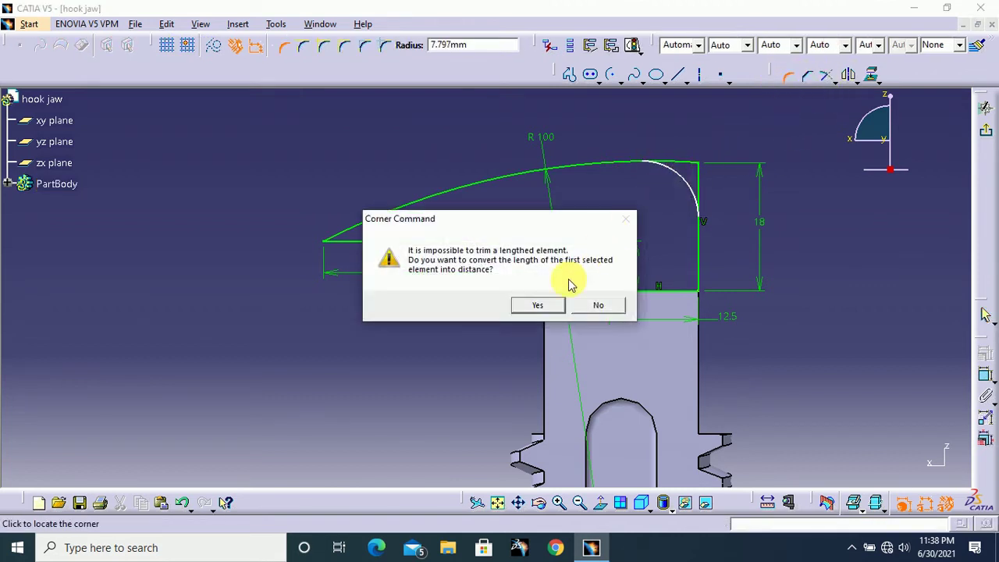
pyautogui.click(537, 305)
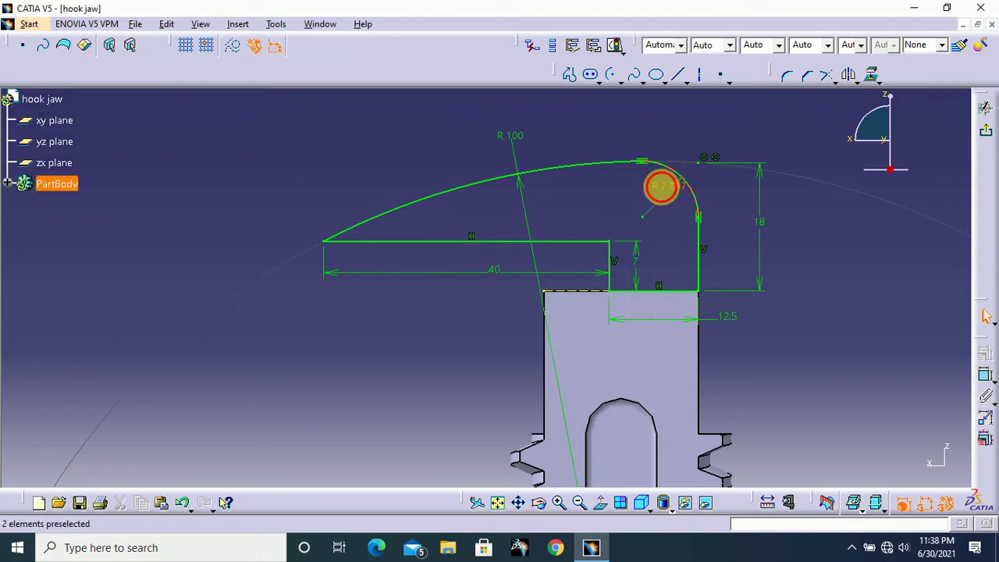
pyautogui.doubleClick(661, 187)
pyautogui.press('Return')
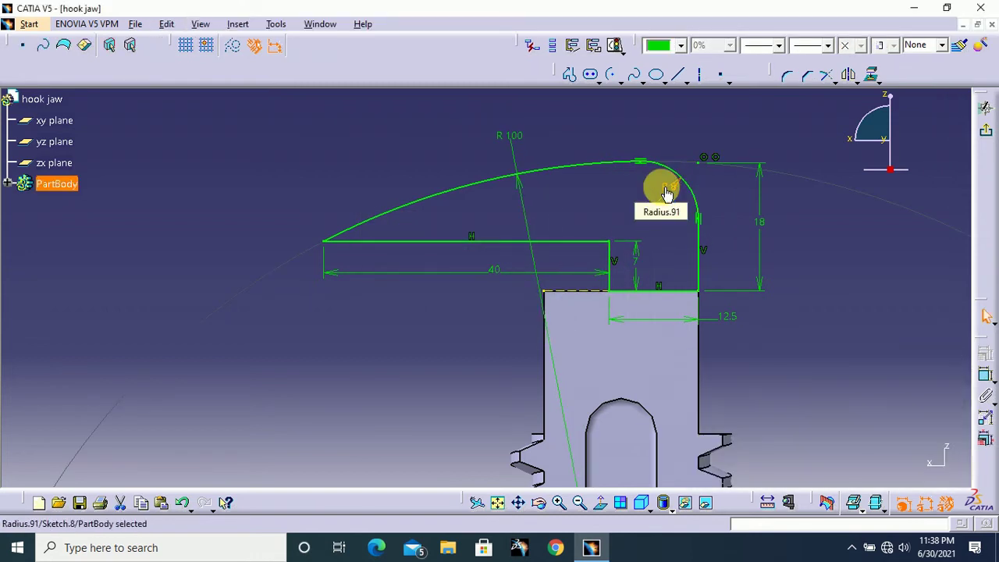
# Exit the sketch and pad the hook profile with an Up to plane limit at the body's opposite slotted flat face.
pyautogui.moveTo(807, 179); pyautogui.dragTo(736, 285, button='middle')
pyautogui.click(986, 136)
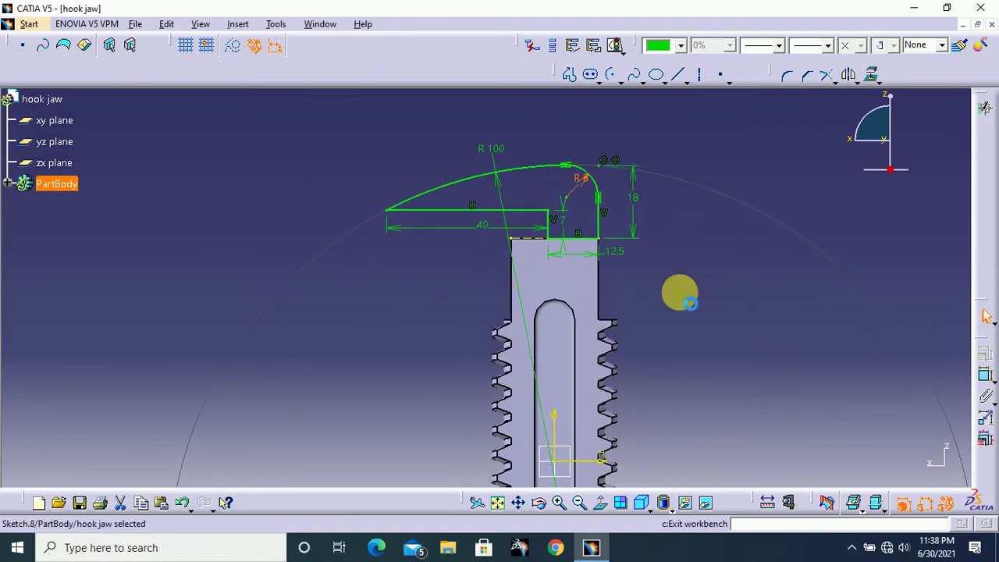
pyautogui.moveTo(695, 195); pyautogui.dragTo(638, 264, button='middle')
pyautogui.click(664, 45)
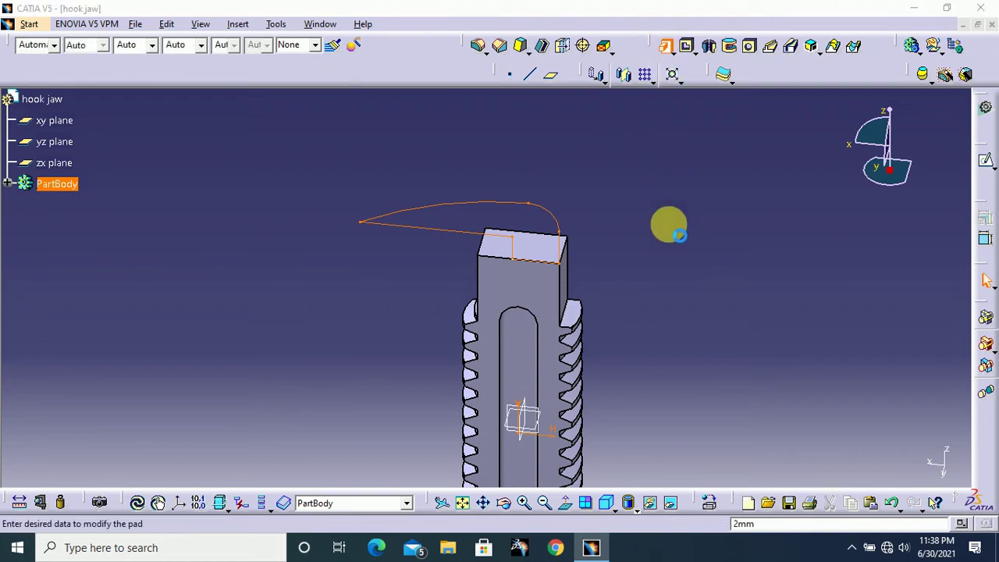
pyautogui.moveTo(632, 209); pyautogui.dragTo(658, 322, button='middle')
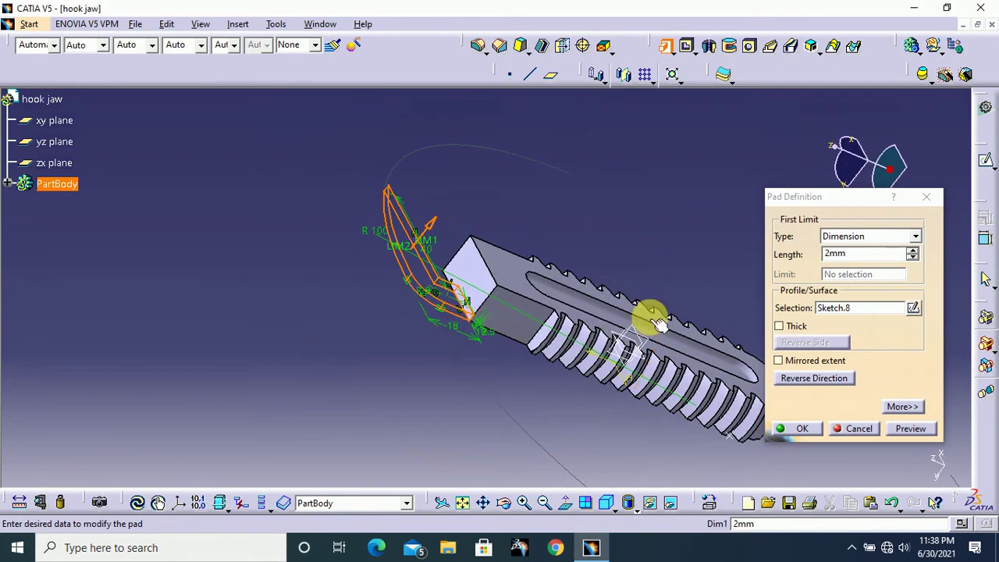
pyautogui.click(858, 236)
pyautogui.click(858, 293)
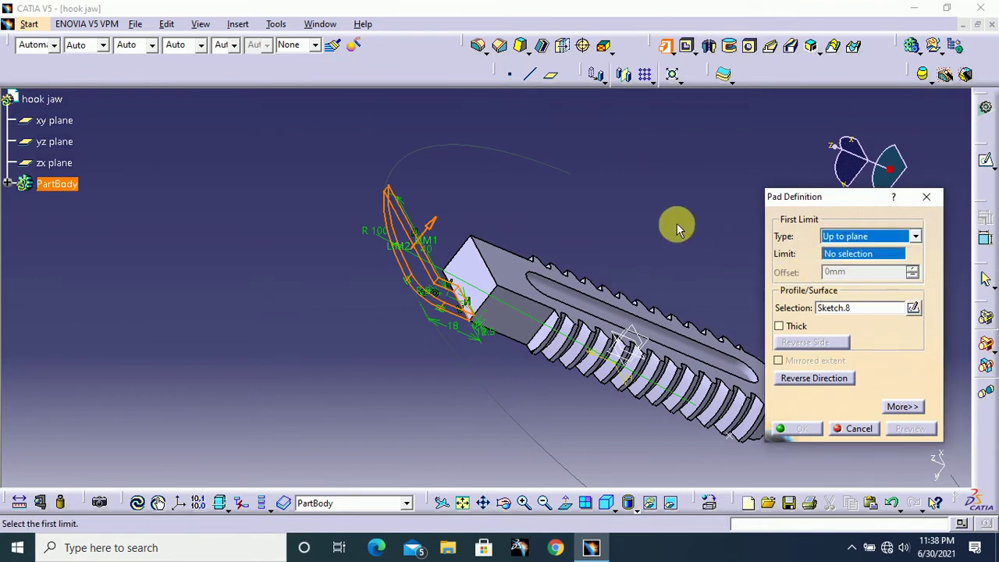
pyautogui.moveTo(674, 224); pyautogui.dragTo(710, 316, button='middle')
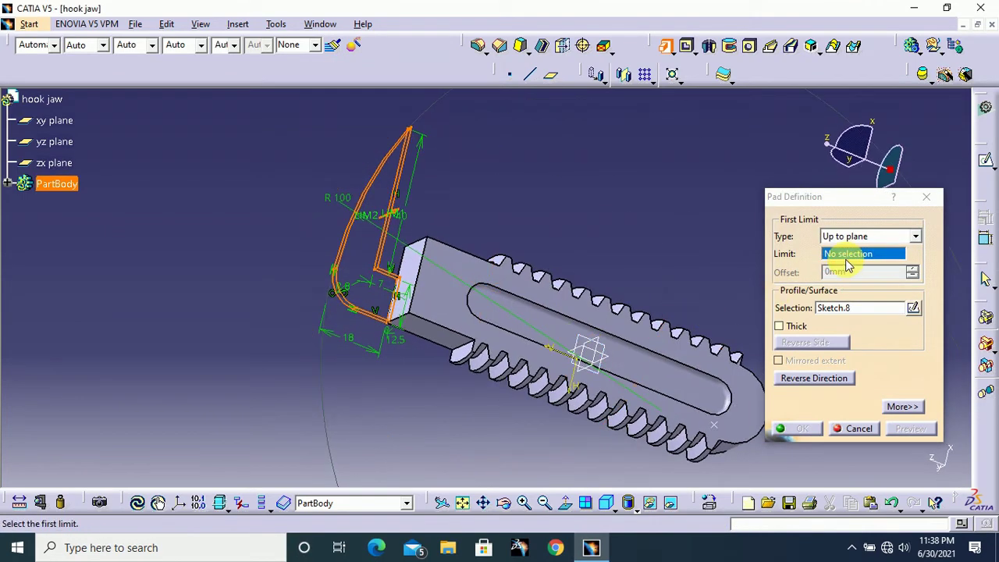
pyautogui.click(441, 301)
pyautogui.moveTo(411, 217); pyautogui.dragTo(851, 500, button='middle')
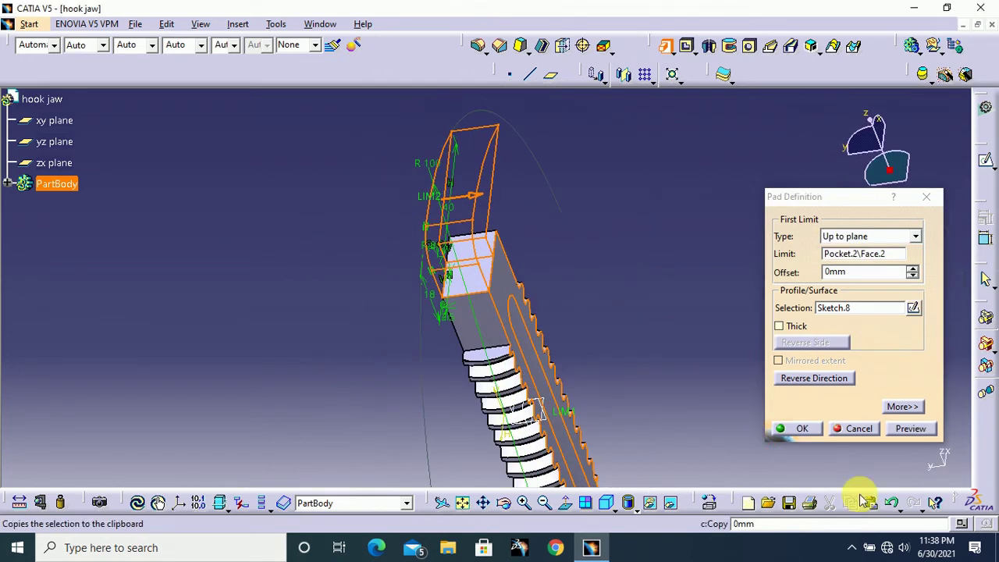
pyautogui.click(800, 429)
# Insert a new body after the hook pad and define it as the in-work object.
pyautogui.moveTo(658, 323); pyautogui.dragTo(476, 286, button='middle')
pyautogui.moveTo(597, 260); pyautogui.dragTo(578, 226, button='middle')
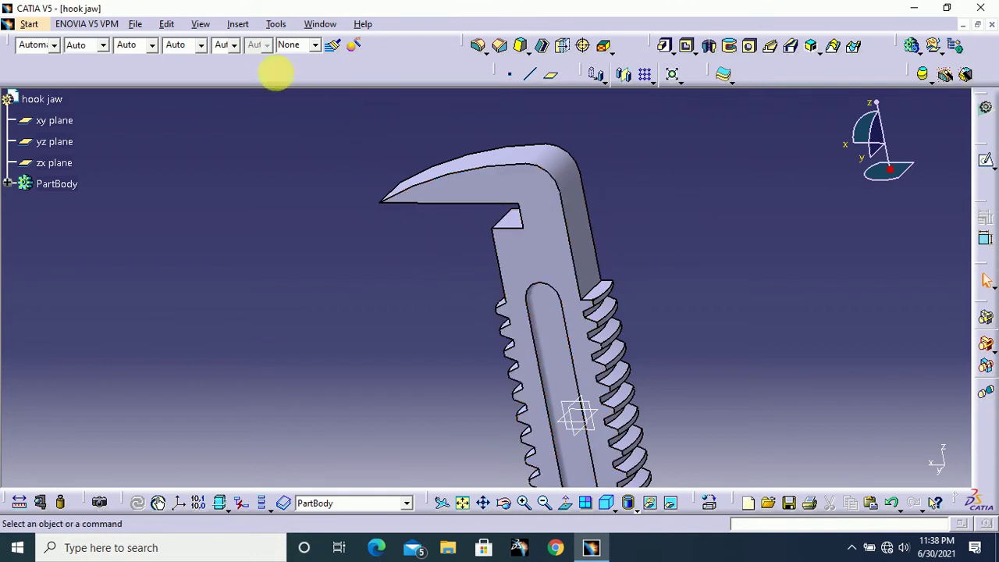
pyautogui.click(238, 24)
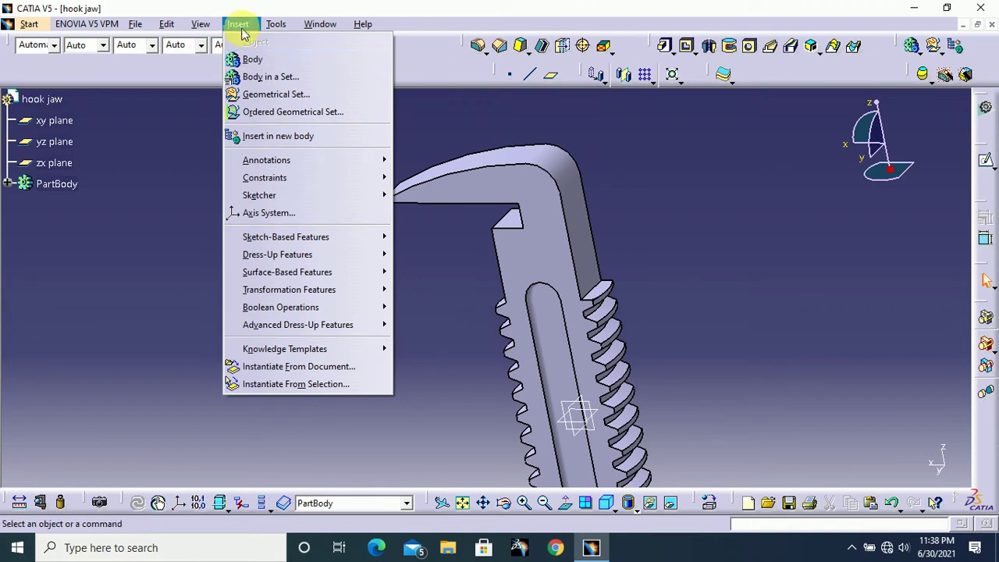
pyautogui.click(249, 61)
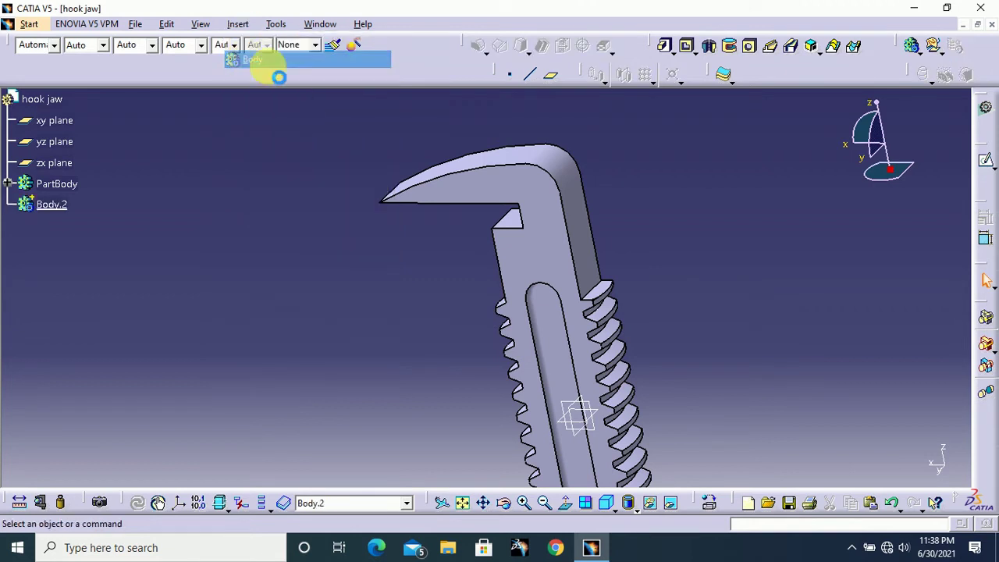
pyautogui.rightClick(55, 209)
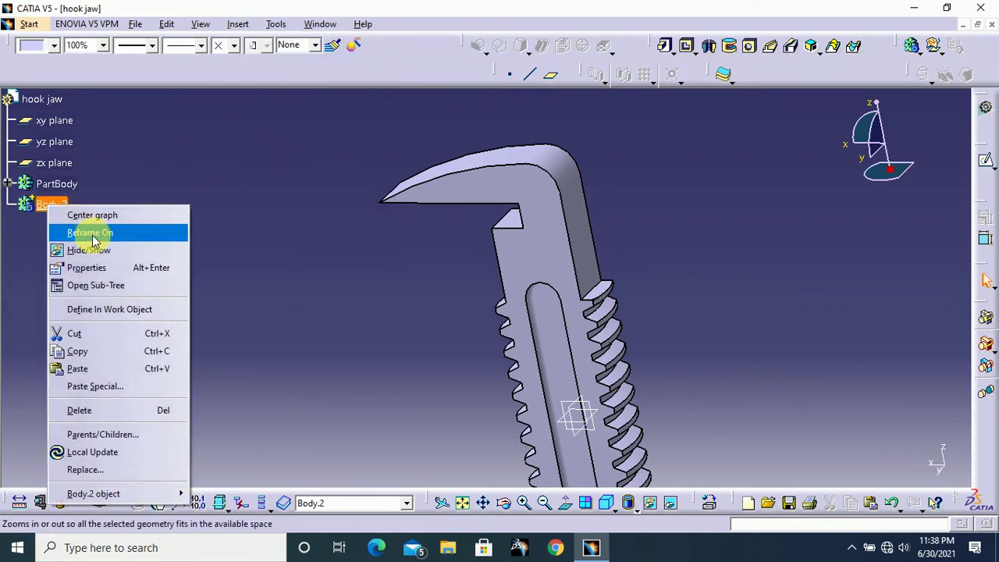
pyautogui.click(144, 311)
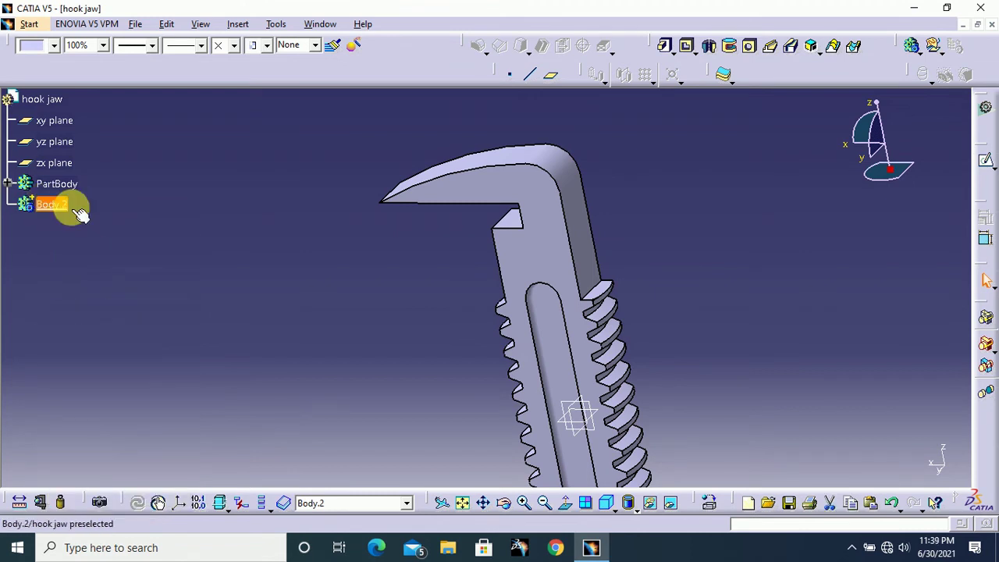
pyautogui.click(124, 240)
# Start a sketch on the zx plane in the new body.
pyautogui.moveTo(193, 236); pyautogui.dragTo(186, 231, button='middle')
pyautogui.moveTo(584, 270); pyautogui.dragTo(676, 288, button='middle')
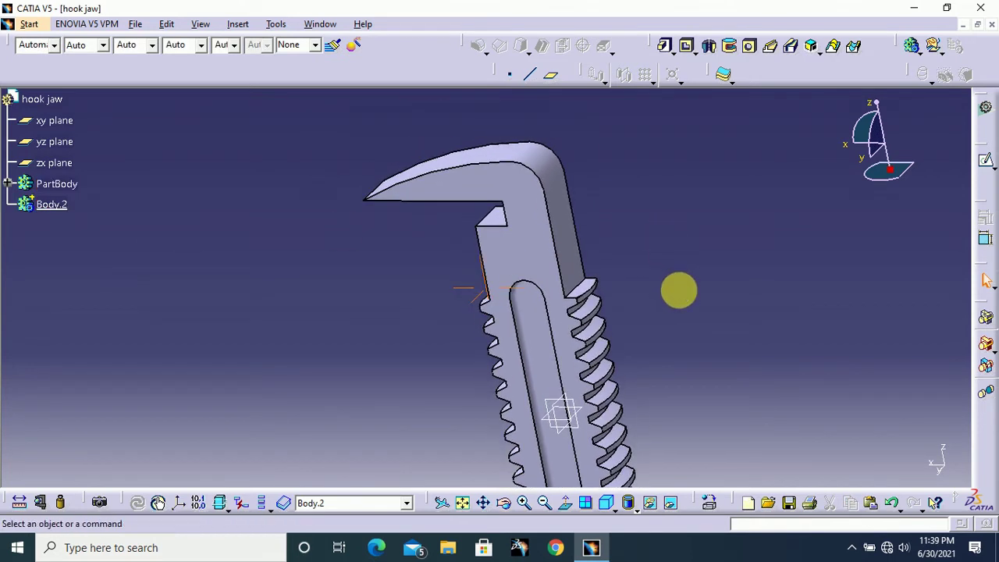
pyautogui.click(563, 406)
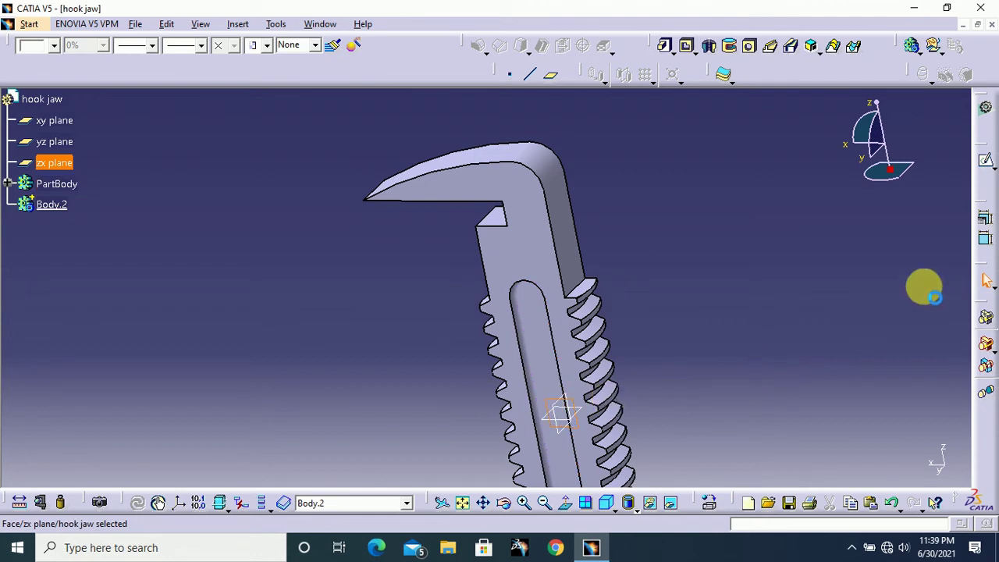
pyautogui.click(986, 166)
pyautogui.moveTo(722, 294)
pyautogui.mouseDown(button='middle')
pyautogui.moveTo(708, 241)
pyautogui.moveTo(691, 268)
pyautogui.moveTo(696, 252)
pyautogui.moveTo(703, 320)
pyautogui.moveTo(685, 248)
pyautogui.mouseUp(button='middle')
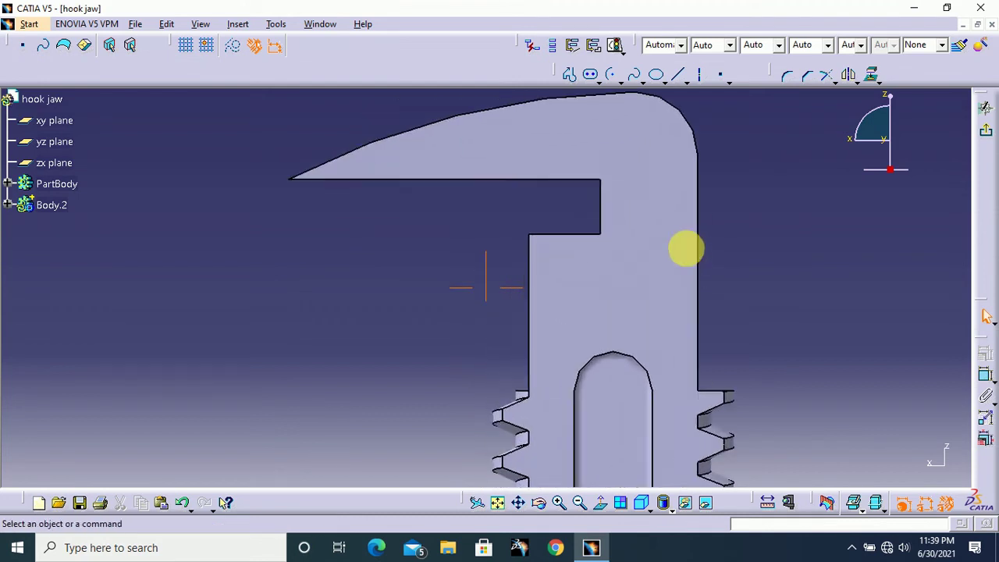
# Project the short vertical edge of the notch under the hook into the sketch and convert it to a construction element.
pyautogui.click(602, 206)
pyautogui.click(877, 81)
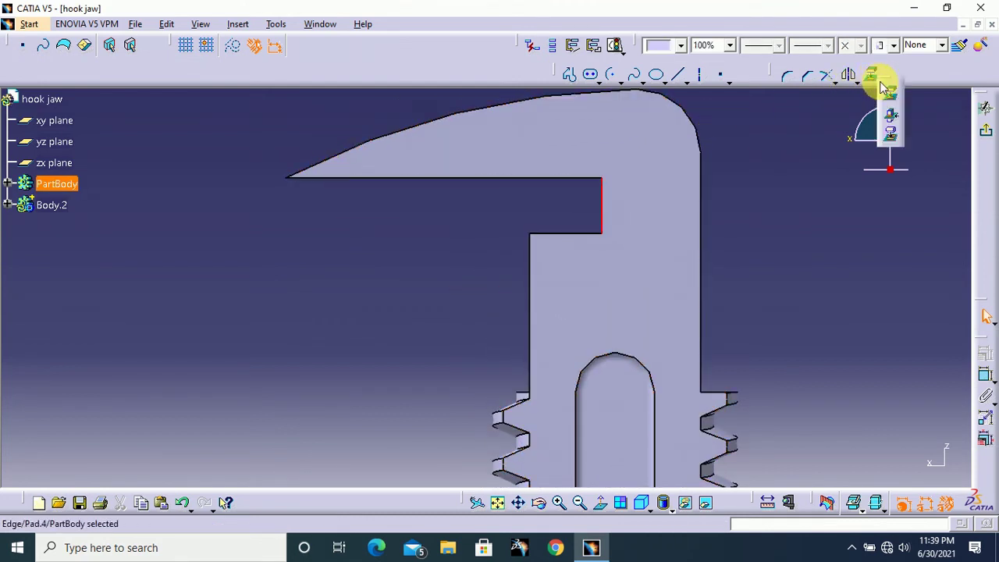
pyautogui.click(893, 96)
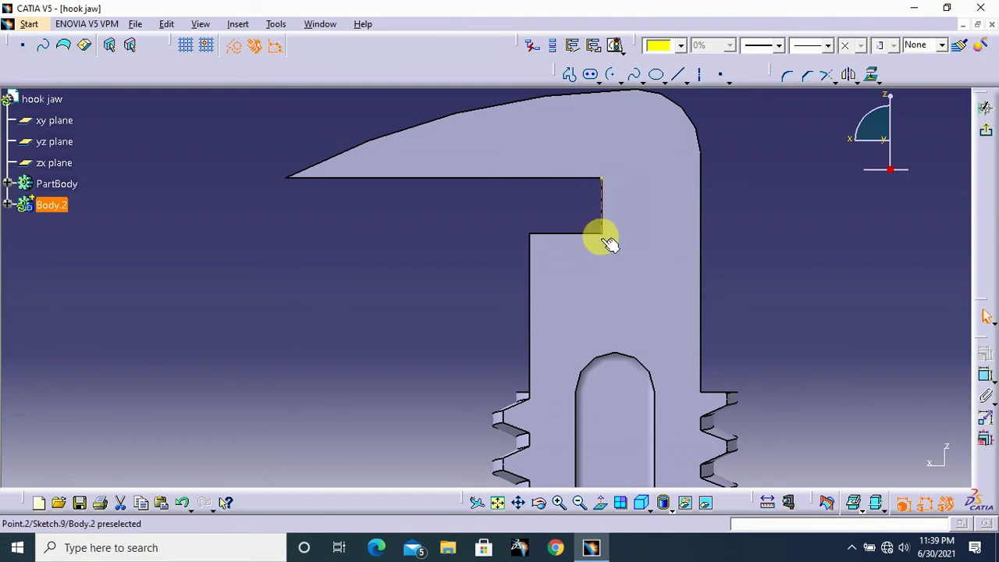
pyautogui.click(235, 52)
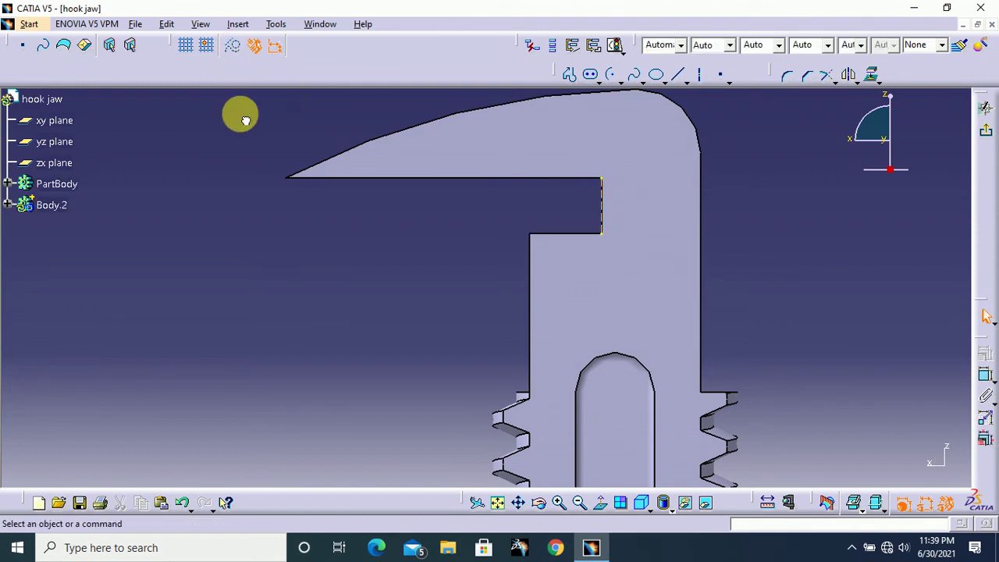
pyautogui.moveTo(720, 193); pyautogui.dragTo(672, 220, button='middle')
pyautogui.moveTo(783, 148)
pyautogui.mouseDown(button='middle')
pyautogui.moveTo(780, 158)
pyautogui.moveTo(789, 151)
pyautogui.mouseUp(button='middle')
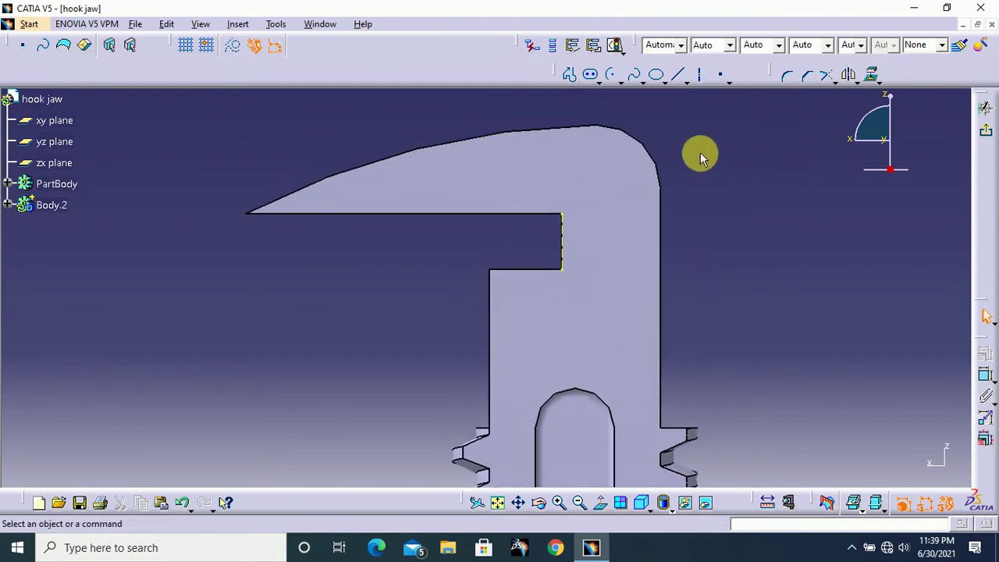
# Draw a horizontal line about 19.5 mm long from the projected edge's lower end, running past the body under the hook.
pyautogui.click(681, 78)
pyautogui.click(562, 268)
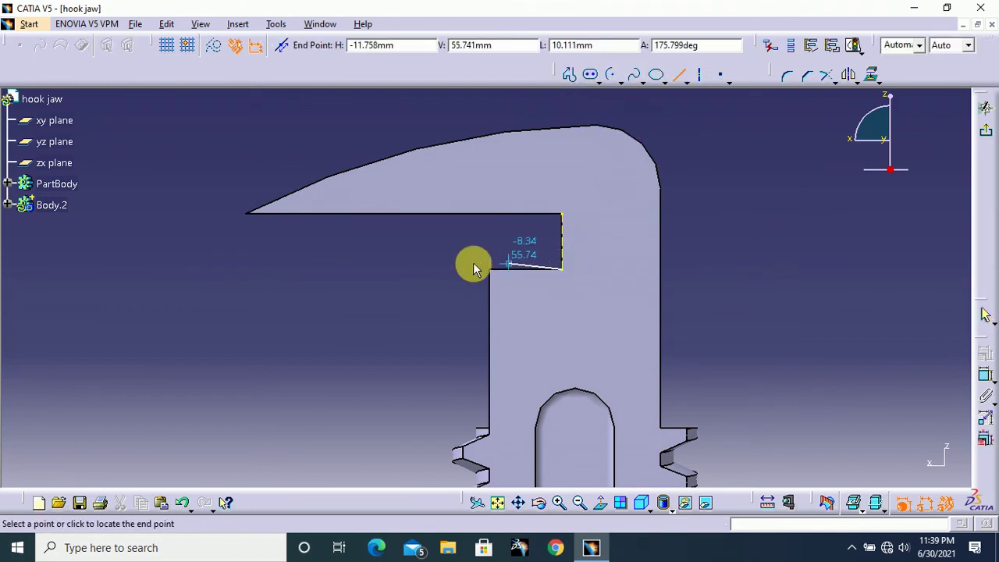
pyautogui.click(406, 270)
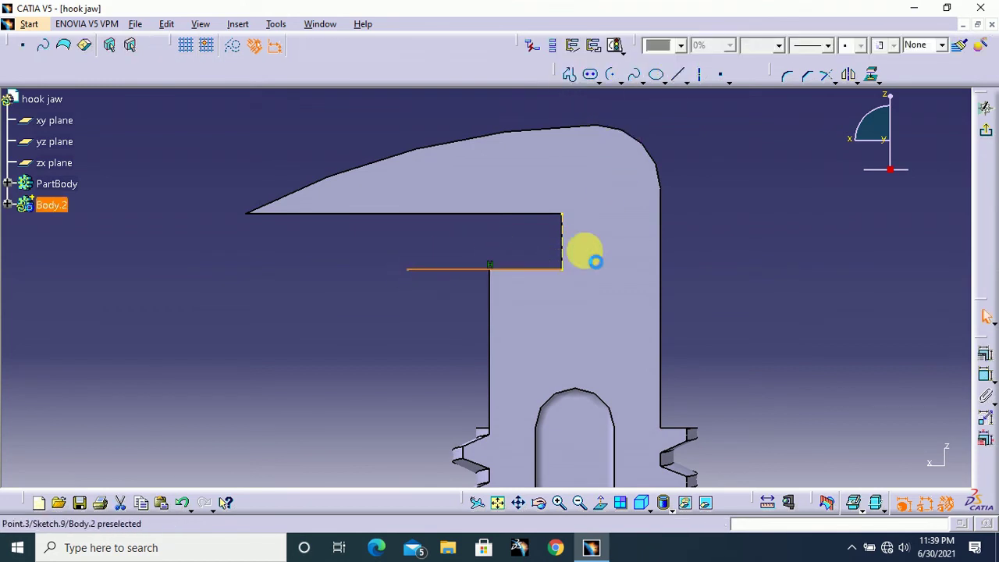
pyautogui.click(987, 378)
pyautogui.click(479, 279)
pyautogui.press('Escape')
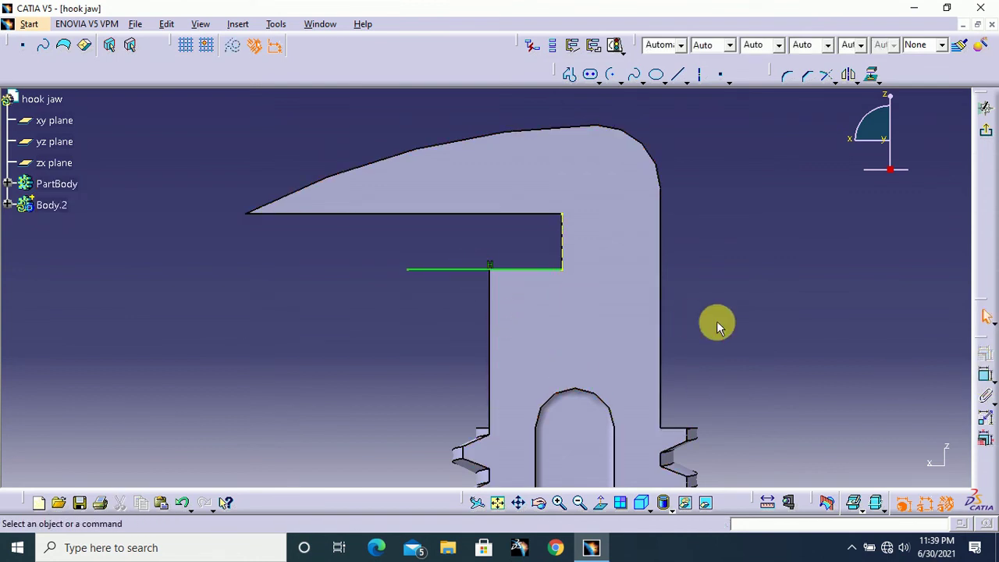
# Dimension the horizontal line's length and set it to 19.112 mm.
pyautogui.click(986, 383)
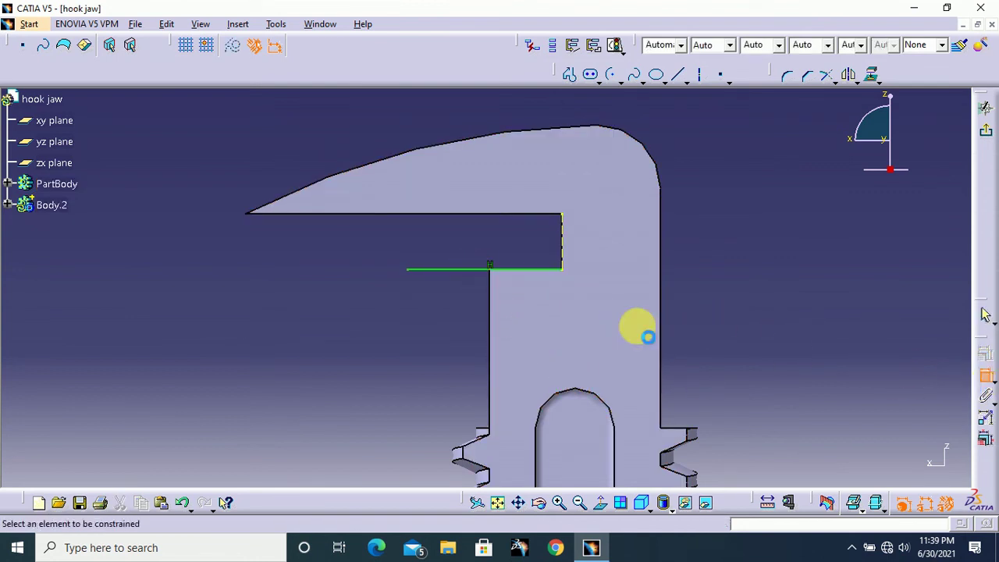
pyautogui.click(486, 270)
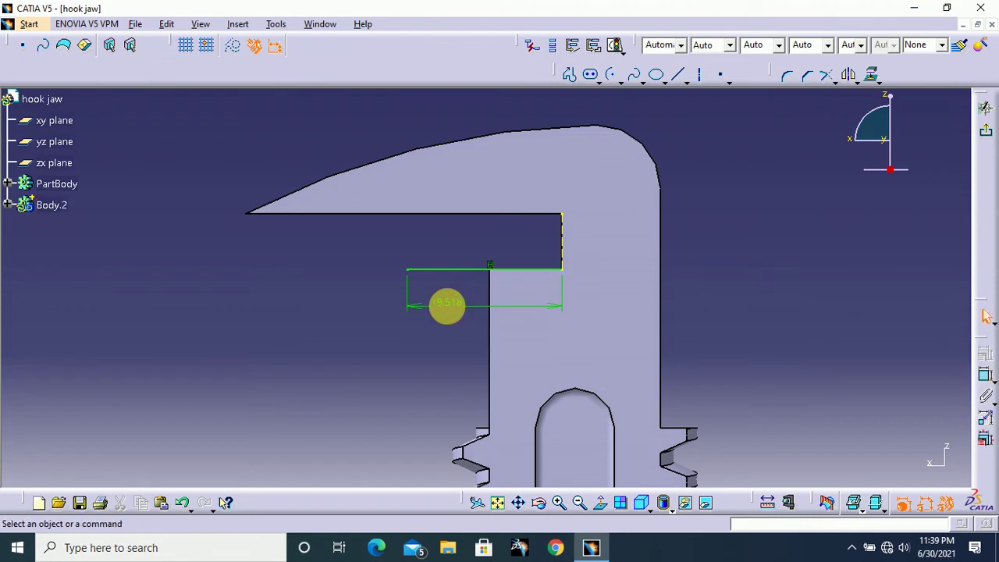
pyautogui.click(447, 304)
pyautogui.doubleClick(453, 304)
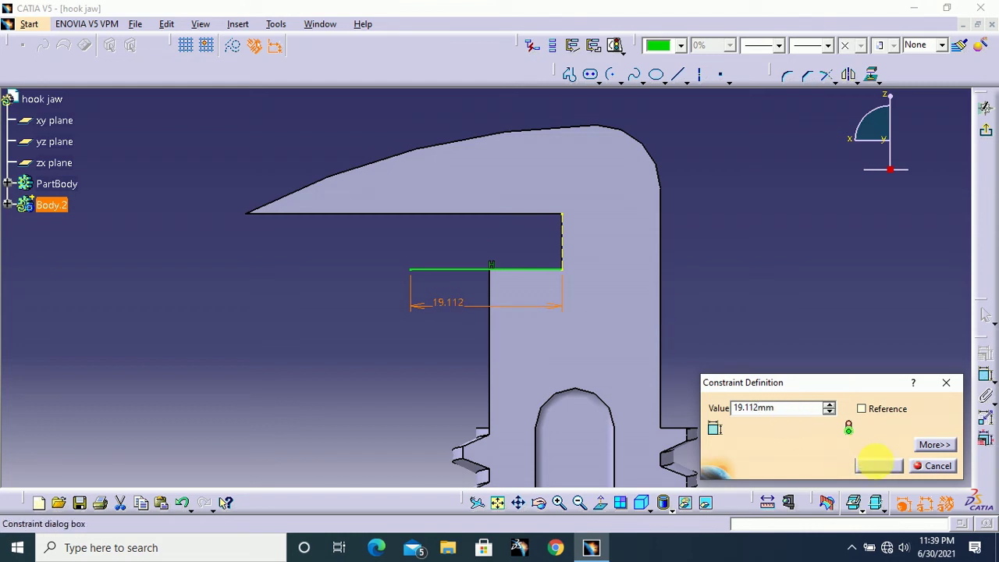
pyautogui.click(879, 466)
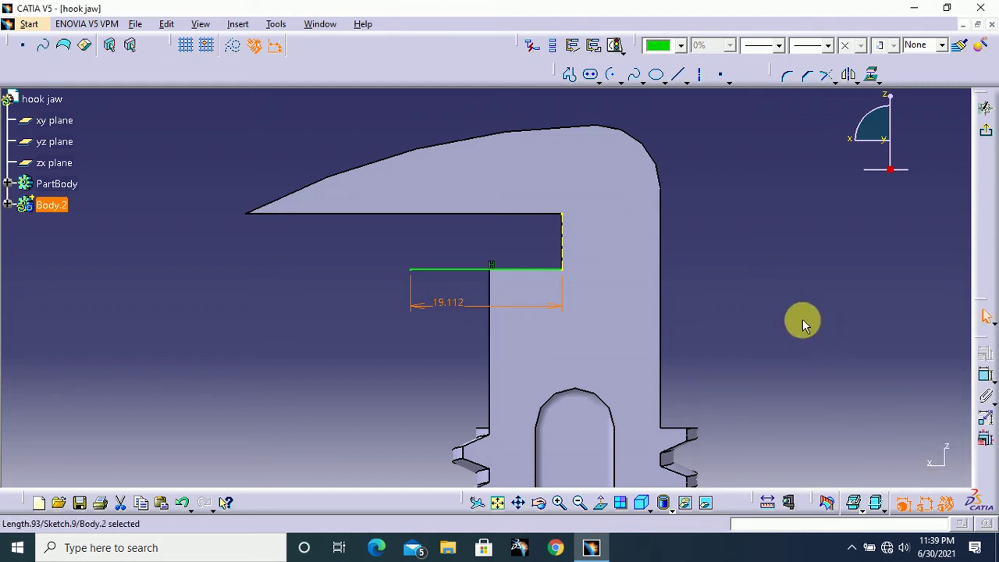
# Draw a two-segment V about 2 mm wide and 1.5 mm deep from the horizontal line's free end, going down and back up.
pyautogui.moveTo(802, 324); pyautogui.dragTo(869, 305, button='middle')
pyautogui.click(481, 259)
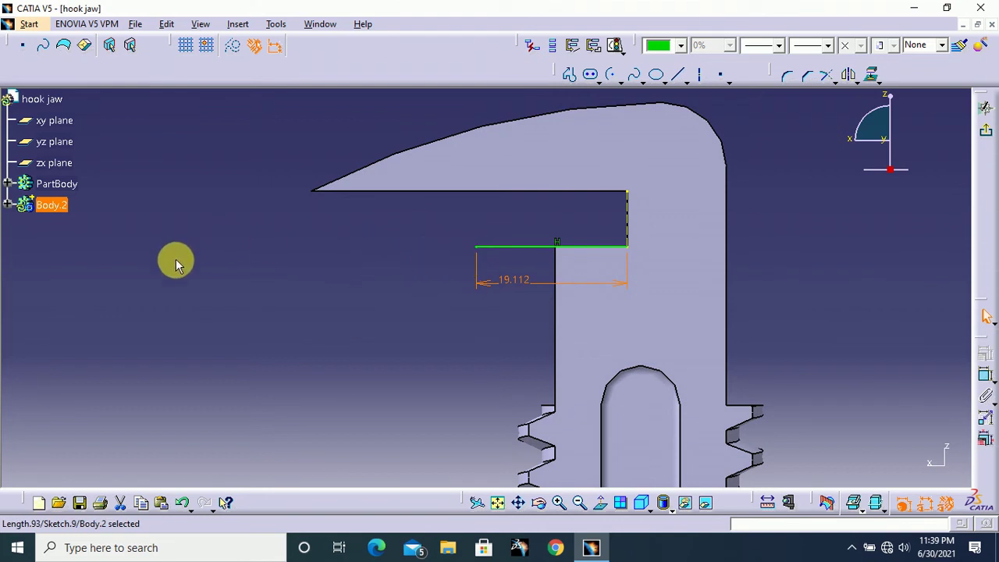
pyautogui.moveTo(855, 250); pyautogui.dragTo(773, 242, button='middle')
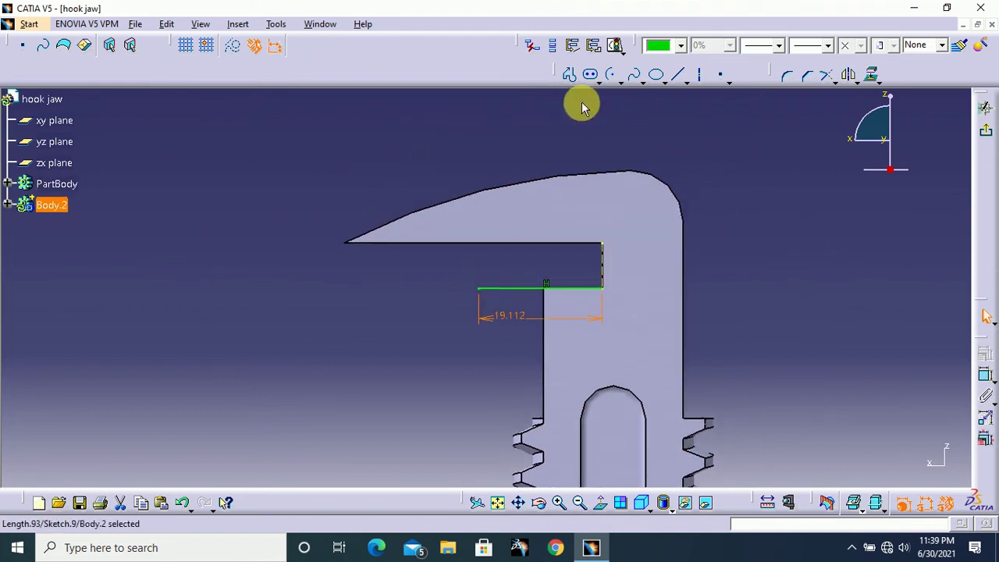
pyautogui.click(569, 74)
pyautogui.moveTo(764, 383); pyautogui.dragTo(769, 191, button='middle')
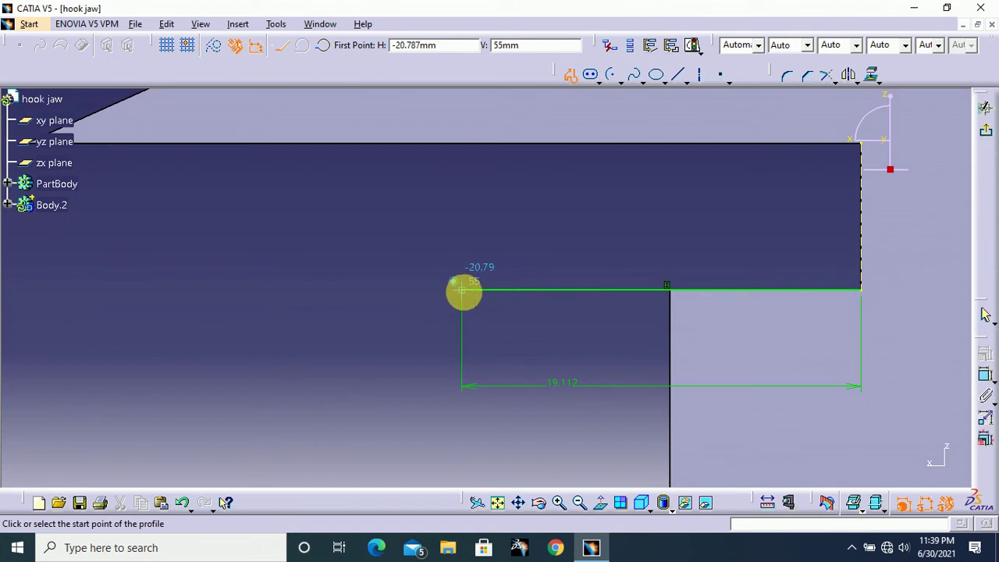
pyautogui.click(464, 291)
pyautogui.click(441, 320)
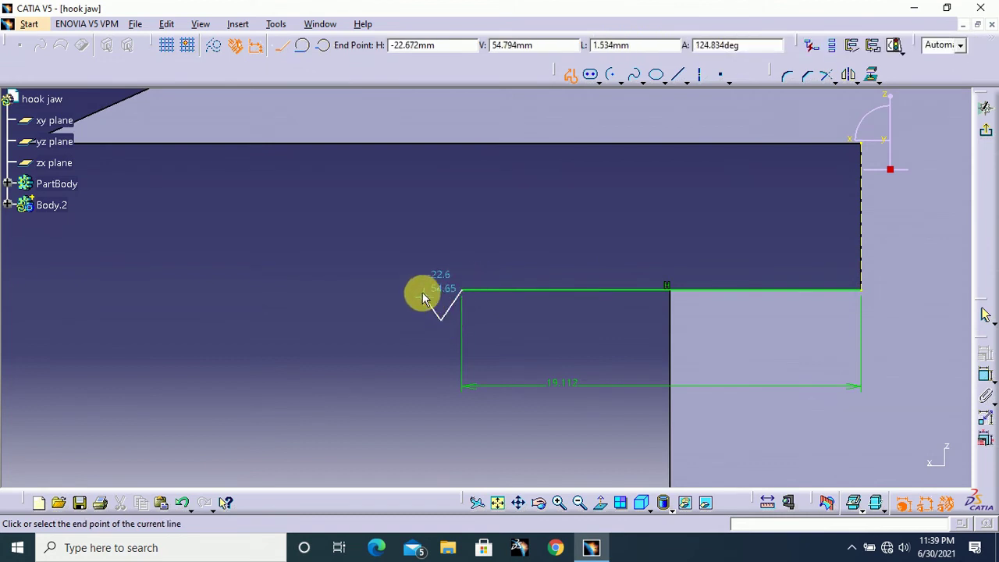
pyautogui.click(570, 76)
pyautogui.moveTo(641, 221); pyautogui.dragTo(510, 217, button='middle')
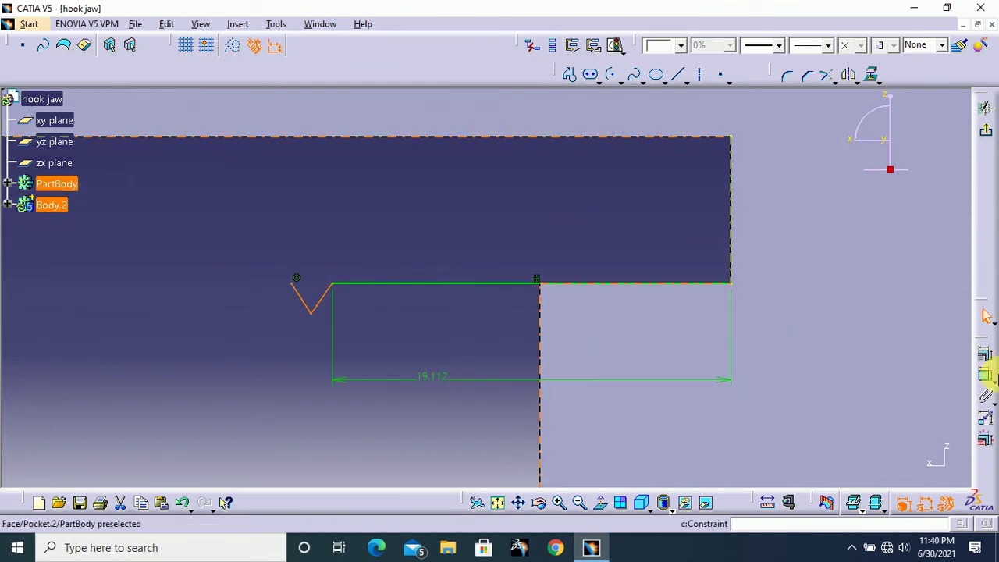
pyautogui.click(987, 378)
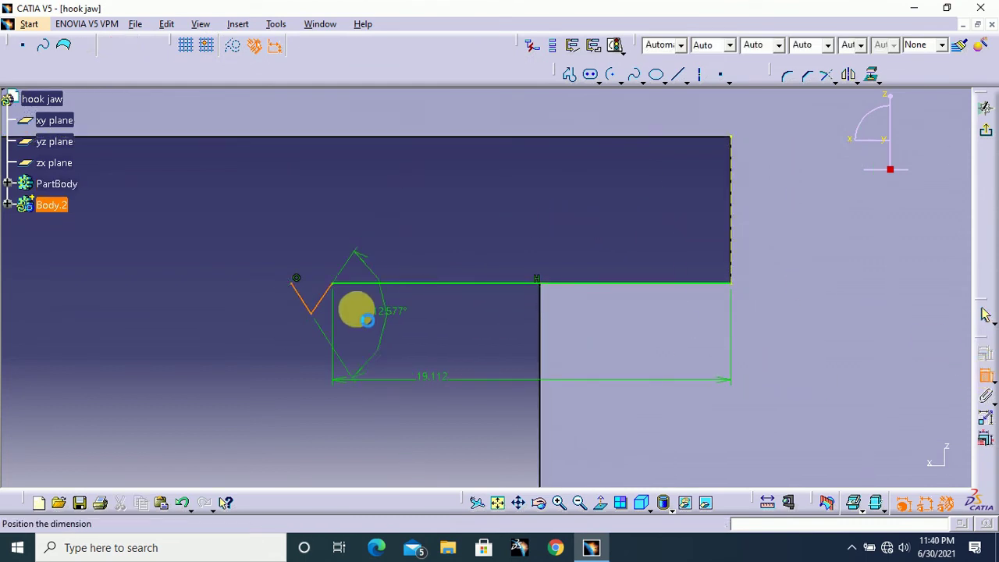
pyautogui.click(334, 304)
pyautogui.click(292, 292)
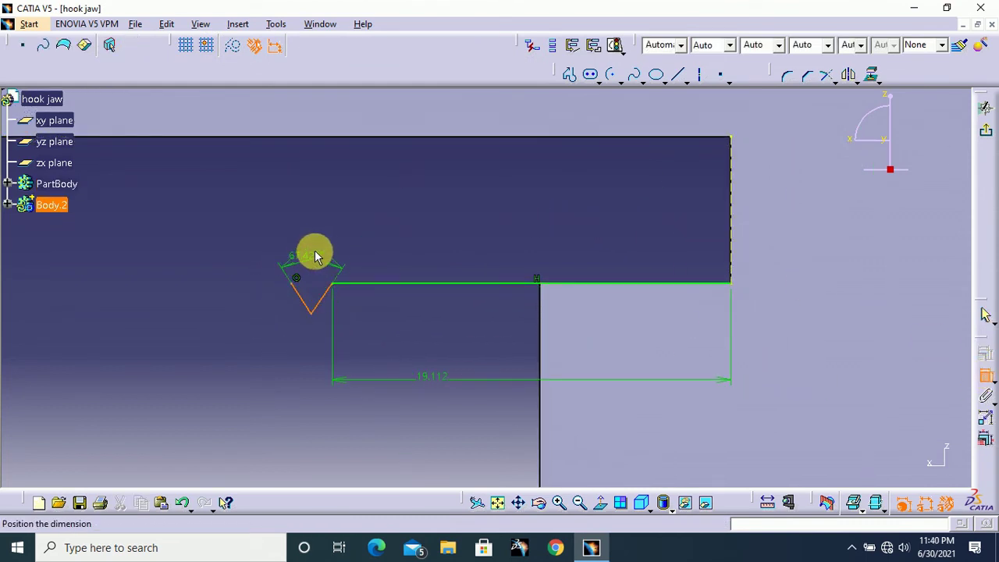
pyautogui.click(332, 231)
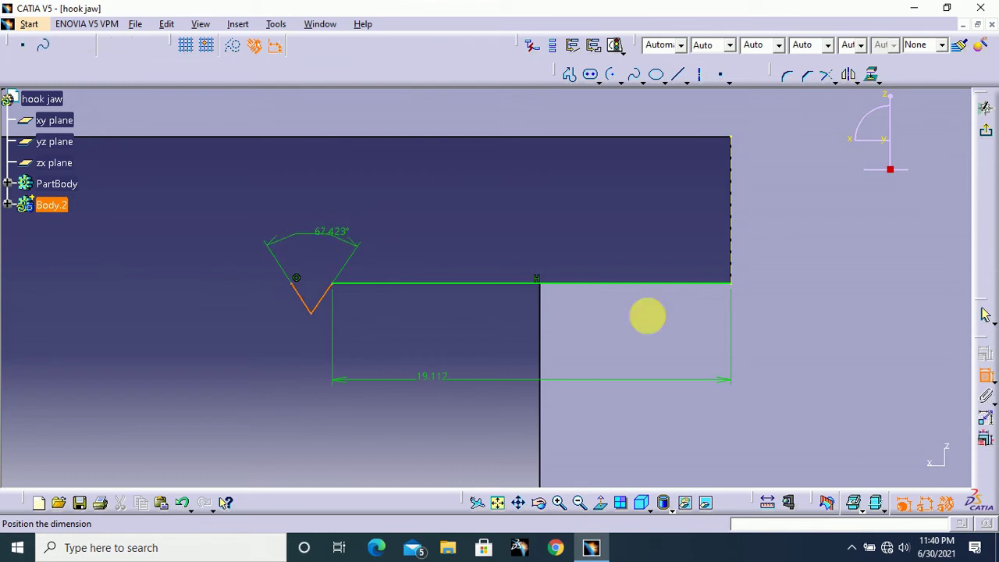
pyautogui.click(986, 382)
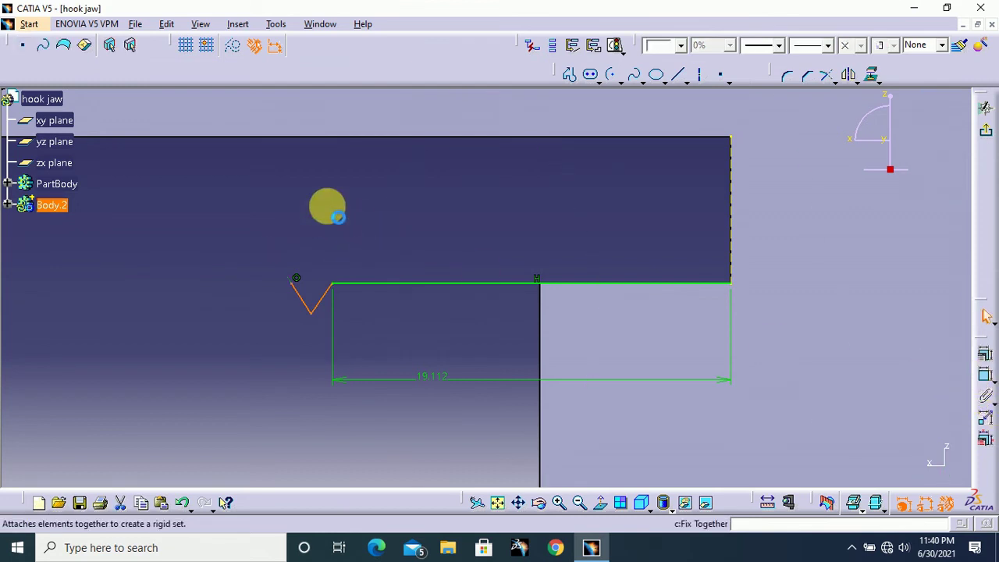
# Dimension the V leg next to the horizontal line in the horizontal direction and set it to 1.5 mm.
pyautogui.click(985, 381)
pyautogui.click(323, 296)
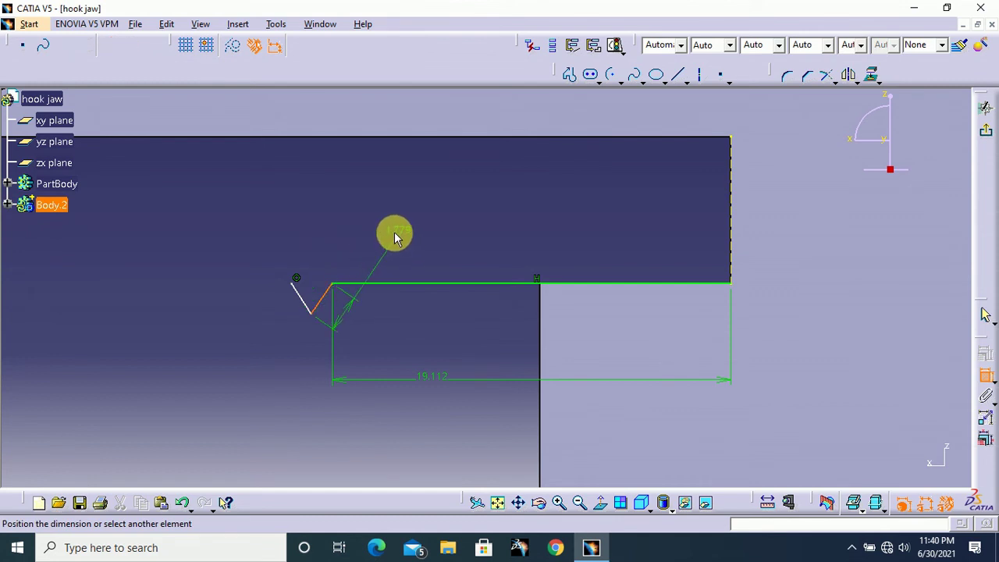
pyautogui.rightClick(389, 238)
pyautogui.click(447, 277)
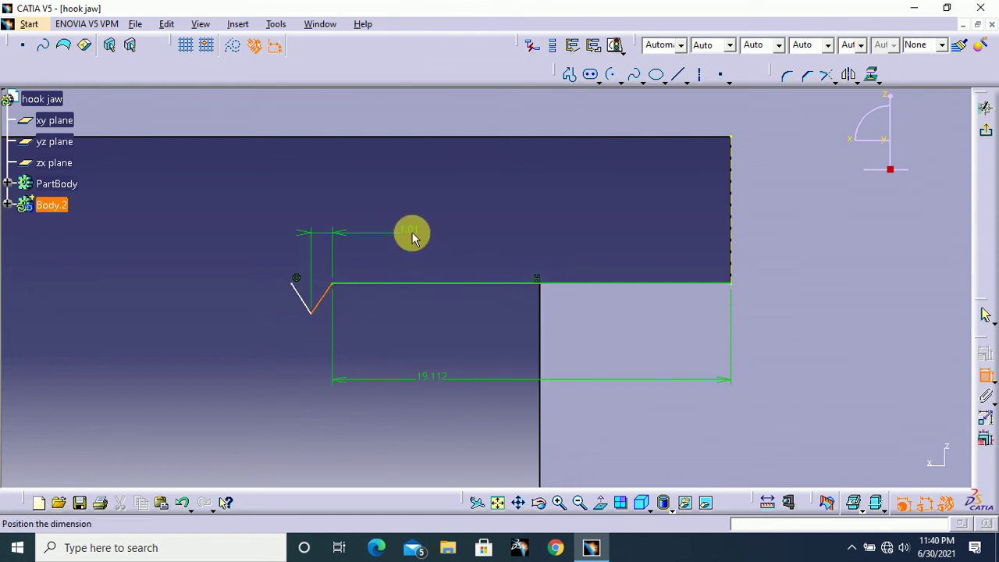
pyautogui.doubleClick(416, 234)
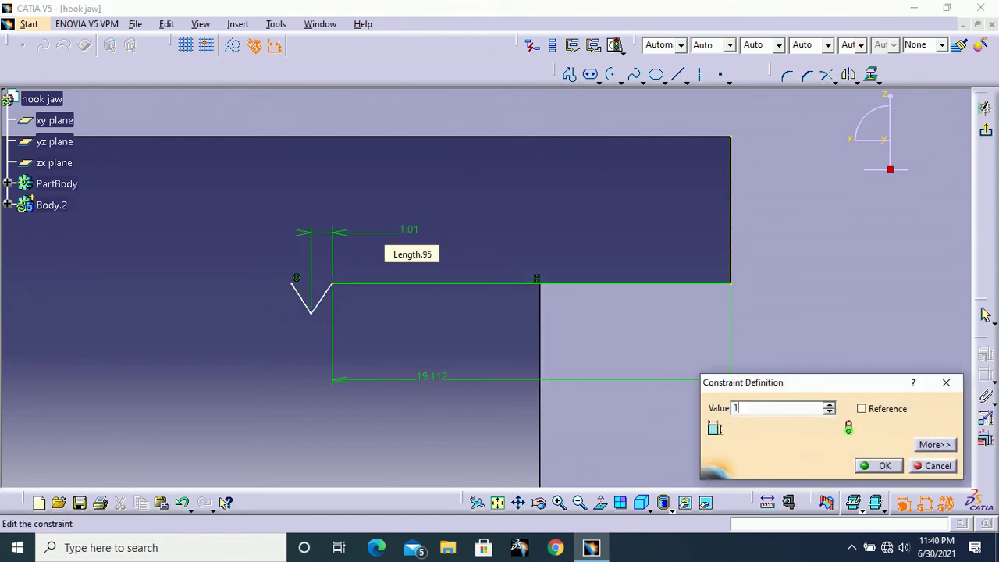
pyautogui.write('1.5')
pyautogui.press('Return')
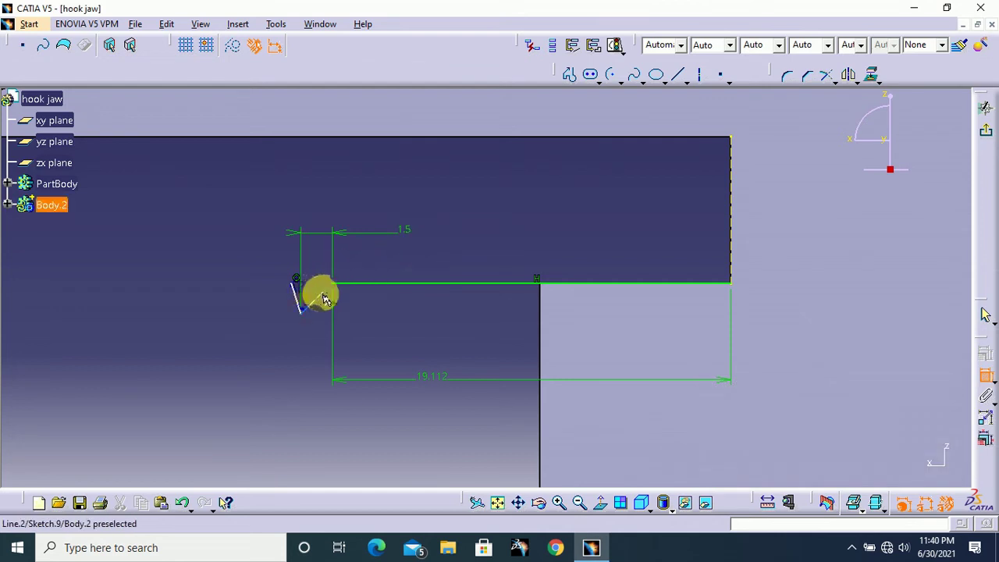
# Dimension the V leg next to the horizontal line in the vertical direction and set it to 1.5 mm.
pyautogui.click(334, 297)
pyautogui.rightClick(397, 299)
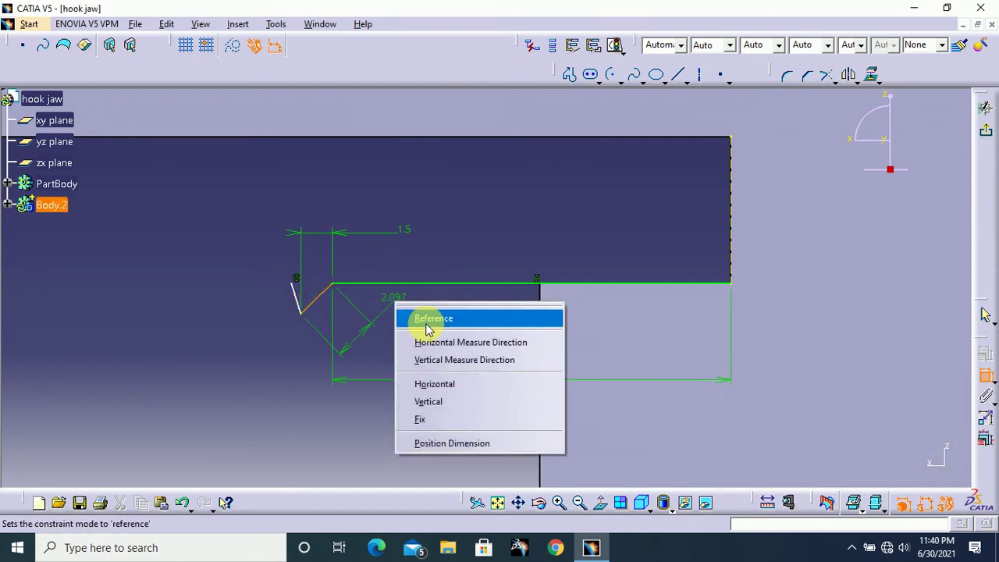
pyautogui.click(446, 359)
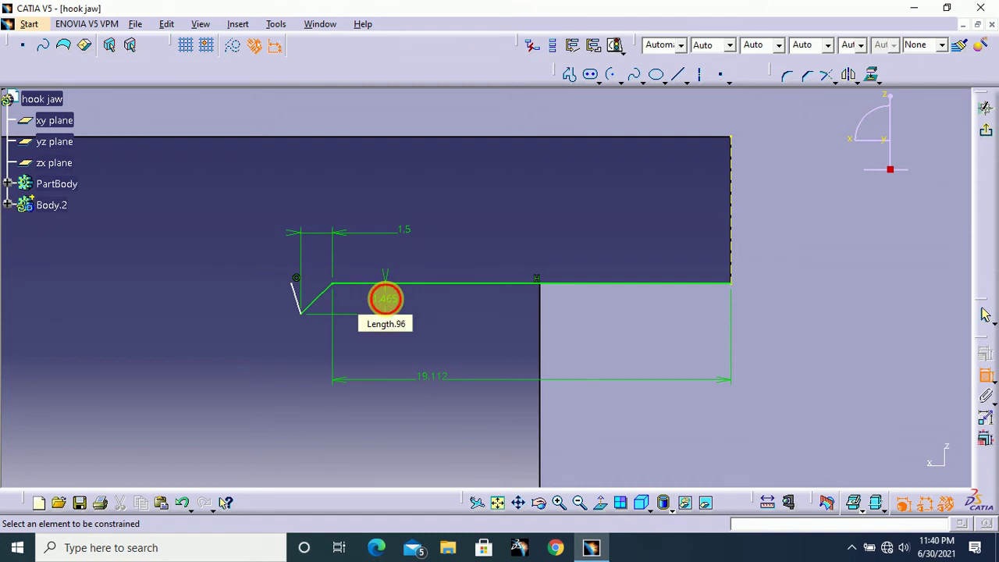
pyautogui.doubleClick(385, 299)
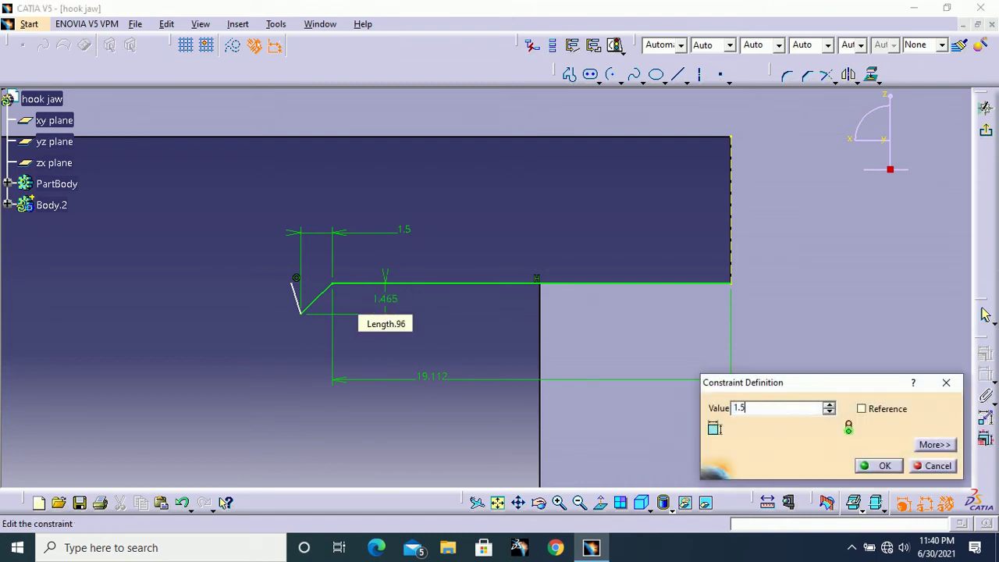
pyautogui.press('Return')
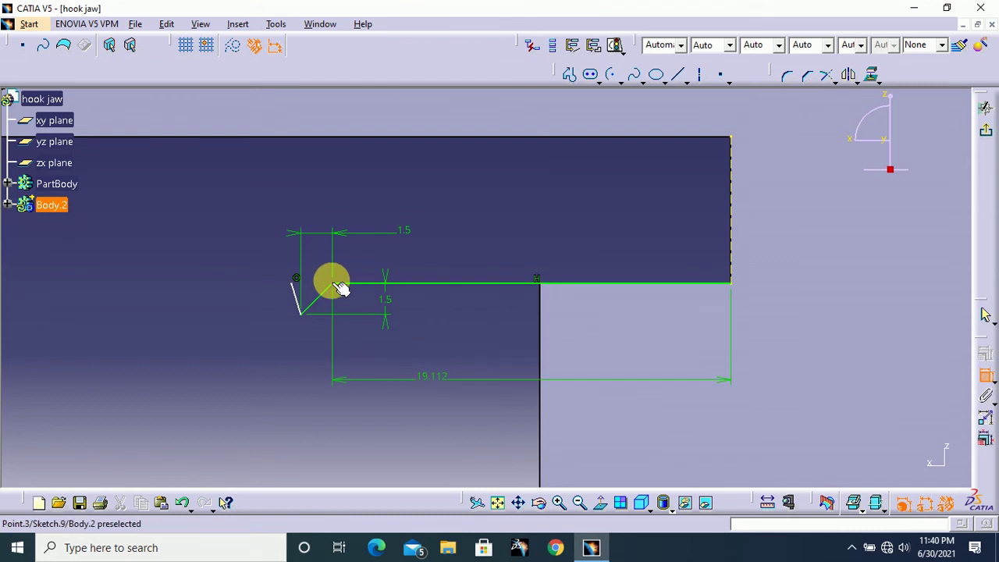
# Dimension the horizontal distance between the V's two upper endpoints and set it to 3 mm.
pyautogui.click(299, 291)
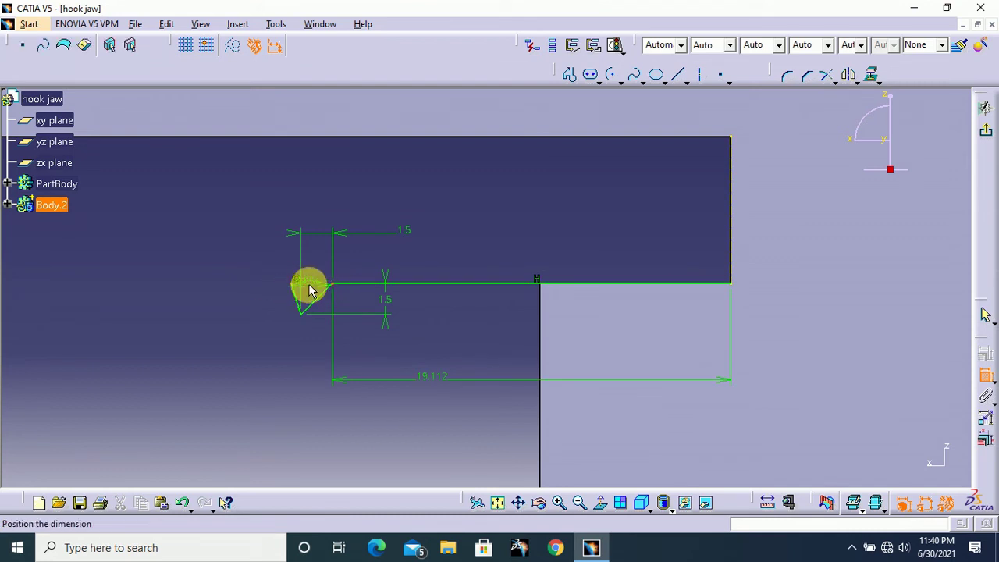
pyautogui.doubleClick(396, 257)
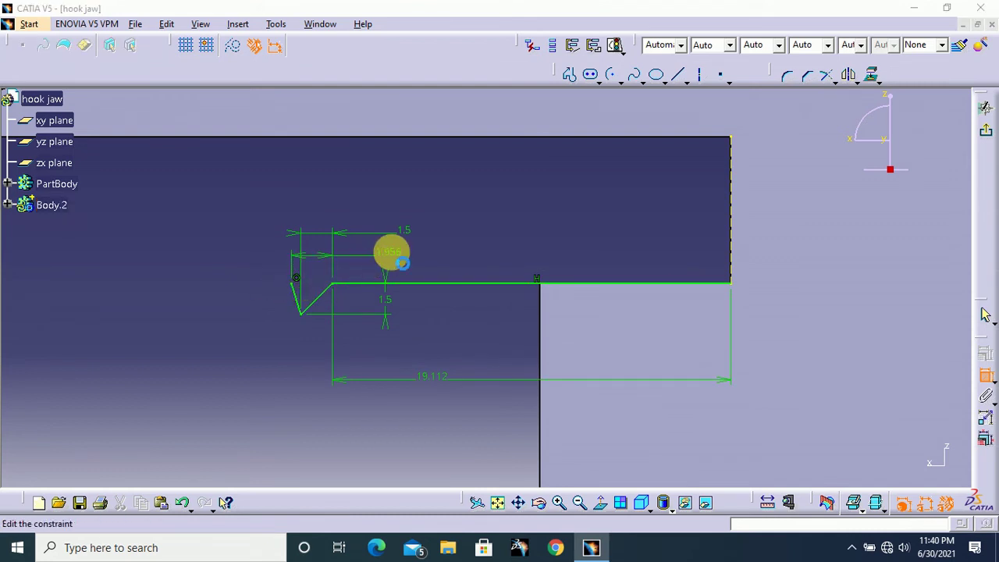
pyautogui.write('3mm')
pyautogui.press('Return')
# Translate both V legs in duplicate mode with 16 instances, from the V's end on the horizontal line to its free end, 3 mm apart.
pyautogui.moveTo(468, 261)
pyautogui.keyDown('ctrl'); pyautogui.mouseDown(button='middle')
pyautogui.moveTo(500, 263)
pyautogui.moveTo(492, 295)
pyautogui.mouseUp(button='middle'); pyautogui.keyUp('ctrl')
pyautogui.moveTo(523, 228); pyautogui.dragTo(558, 216, button='middle')
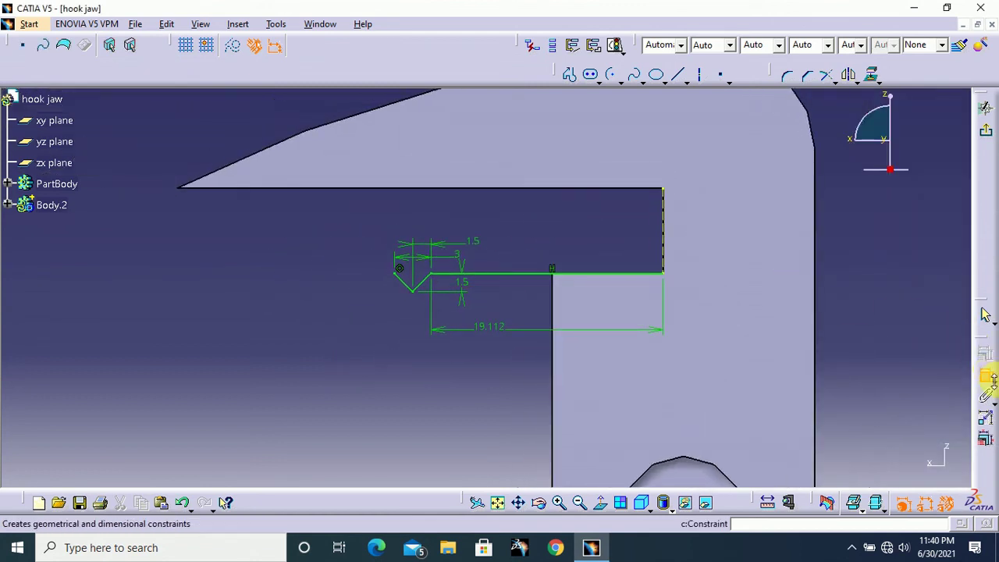
pyautogui.moveTo(534, 249)
pyautogui.mouseDown(button='middle')
pyautogui.moveTo(606, 255)
pyautogui.moveTo(508, 283)
pyautogui.mouseUp(button='middle')
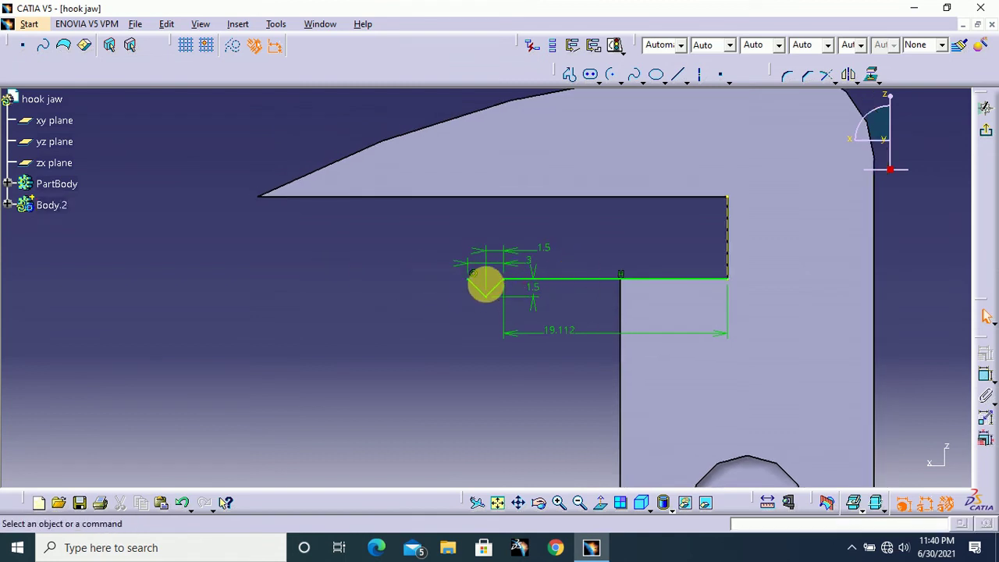
pyautogui.moveTo(541, 234)
pyautogui.keyDown('ctrl'); pyautogui.mouseDown(button='middle')
pyautogui.moveTo(490, 281)
pyautogui.moveTo(542, 218)
pyautogui.mouseUp(button='middle'); pyautogui.keyUp('ctrl')
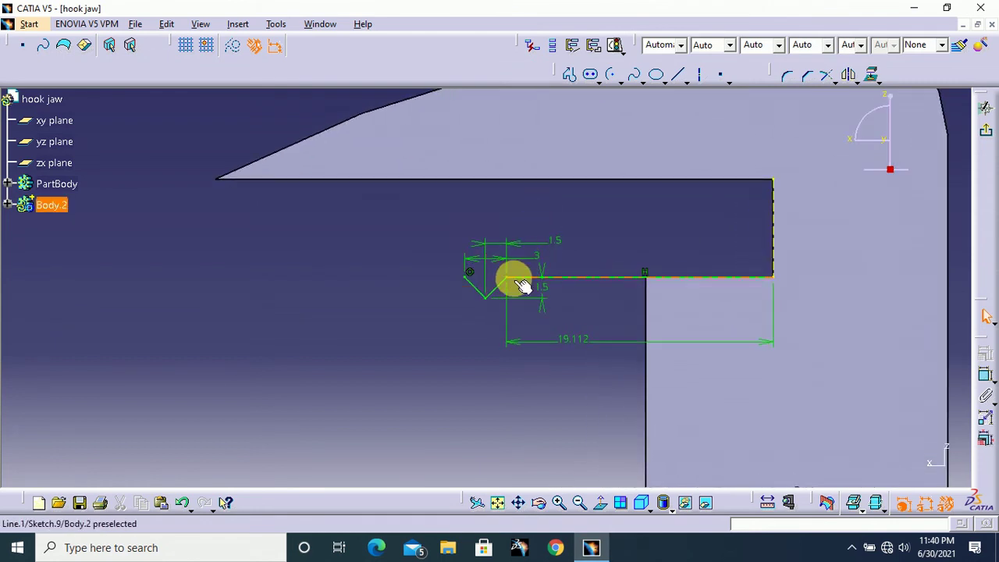
pyautogui.moveTo(507, 298); pyautogui.dragTo(480, 295)
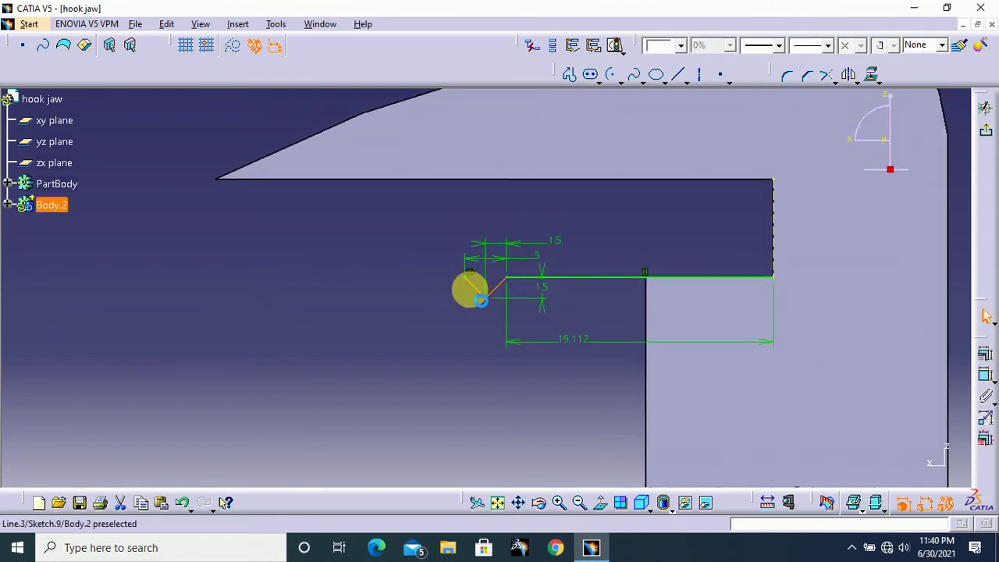
pyautogui.click(807, 76)
pyautogui.click(858, 82)
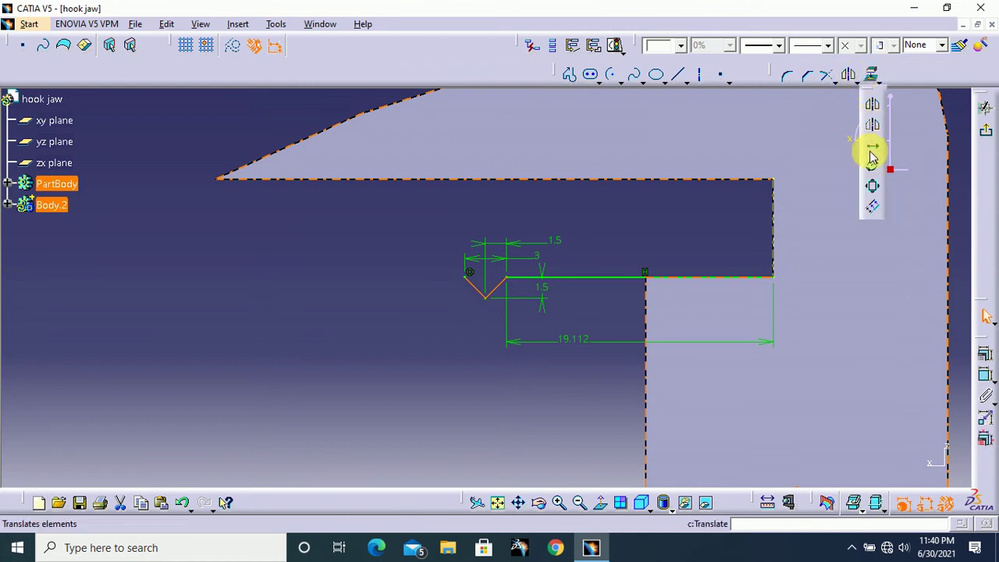
pyautogui.moveTo(657, 170); pyautogui.dragTo(672, 230, button='middle')
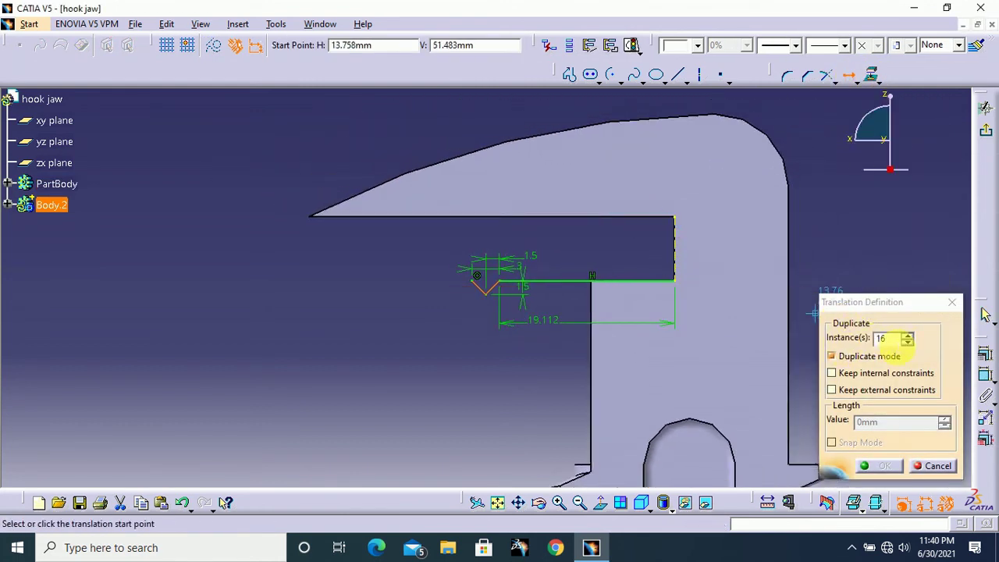
pyautogui.click(845, 357)
pyautogui.moveTo(522, 284); pyautogui.dragTo(521, 218, button='middle')
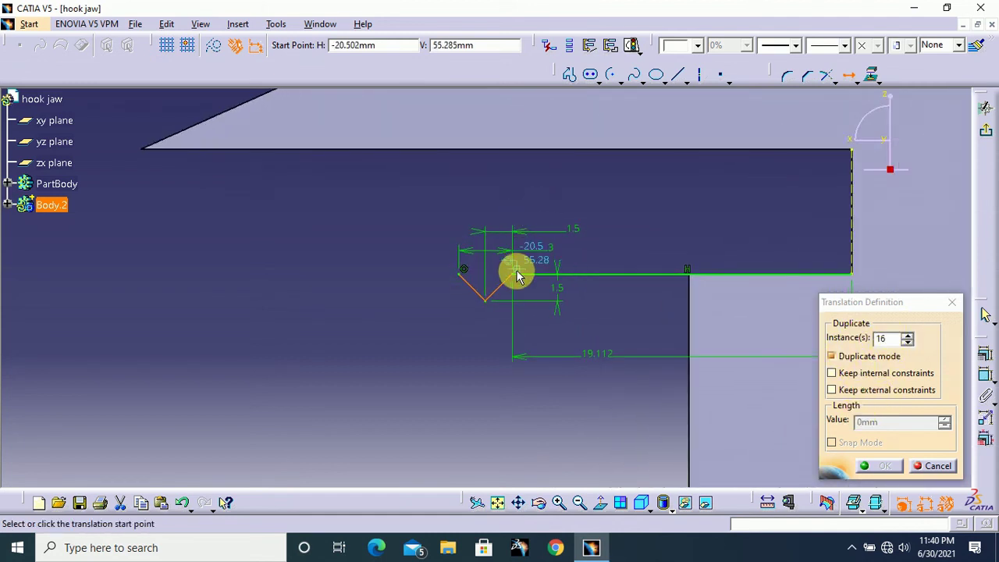
pyautogui.click(514, 274)
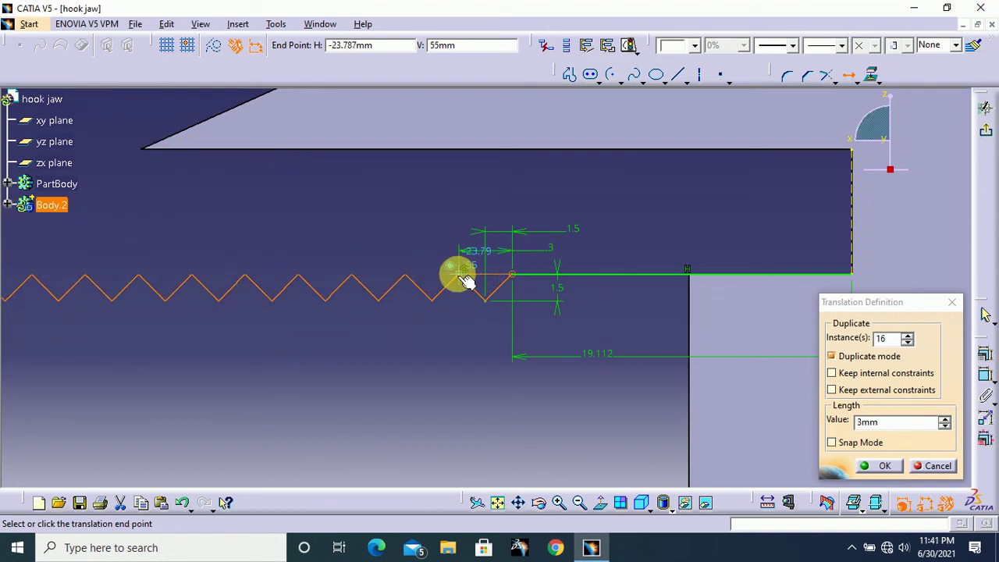
pyautogui.click(458, 274)
# Close the tooth outline with three Profile lines: 7 mm up from the last tooth, across to the hook's inner corner, and down to the horizontal line's end.
pyautogui.moveTo(467, 223); pyautogui.dragTo(485, 339, button='middle')
pyautogui.moveTo(442, 264); pyautogui.dragTo(448, 309, button='middle')
pyautogui.moveTo(828, 275); pyautogui.dragTo(794, 310, button='middle')
pyautogui.click(569, 75)
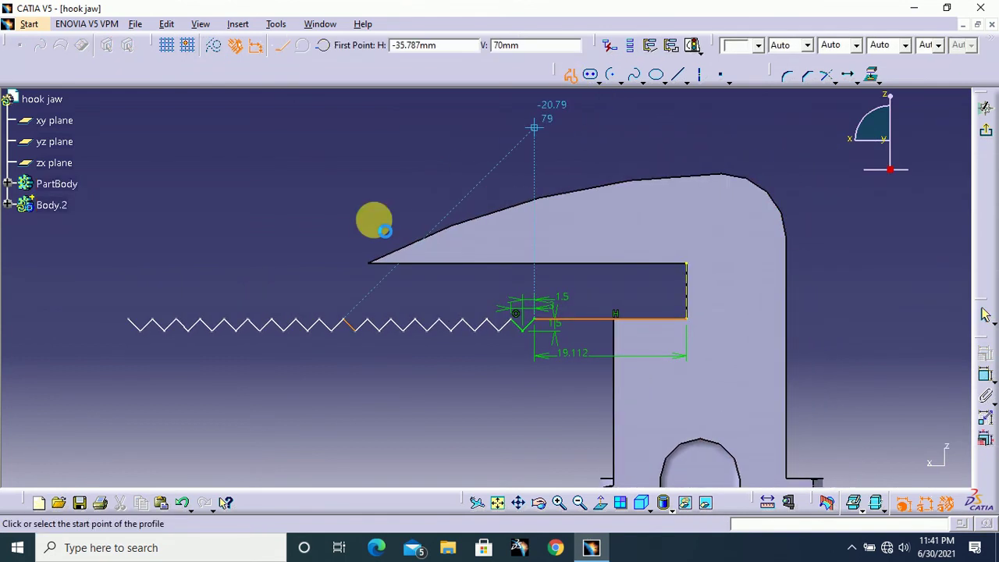
pyautogui.click(134, 324)
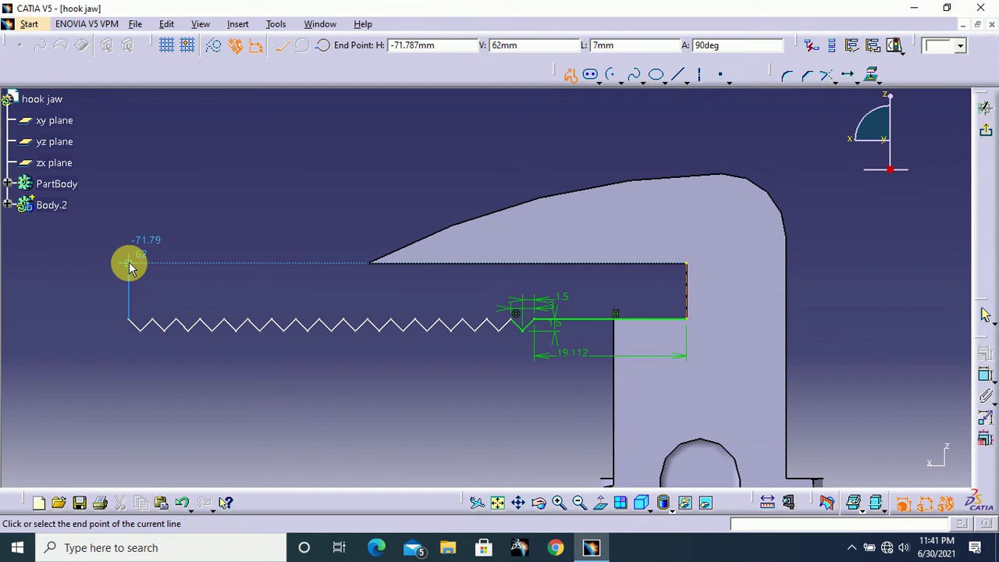
pyautogui.click(129, 263)
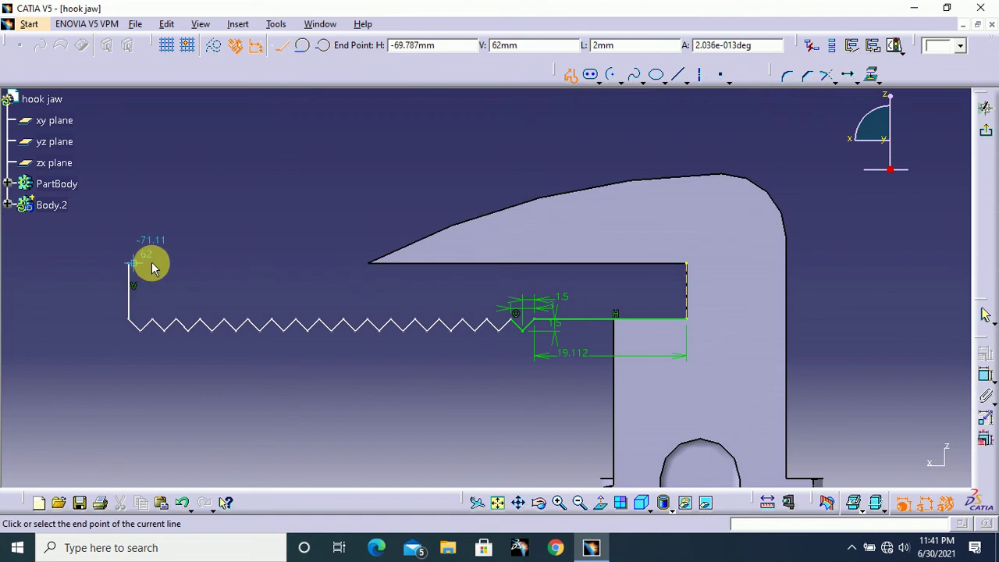
pyautogui.click(687, 263)
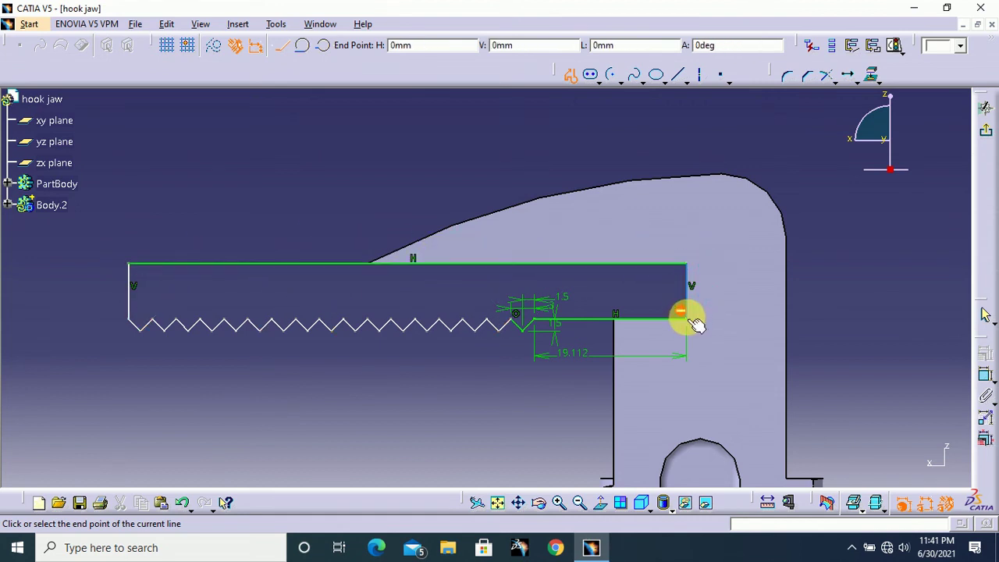
pyautogui.click(686, 318)
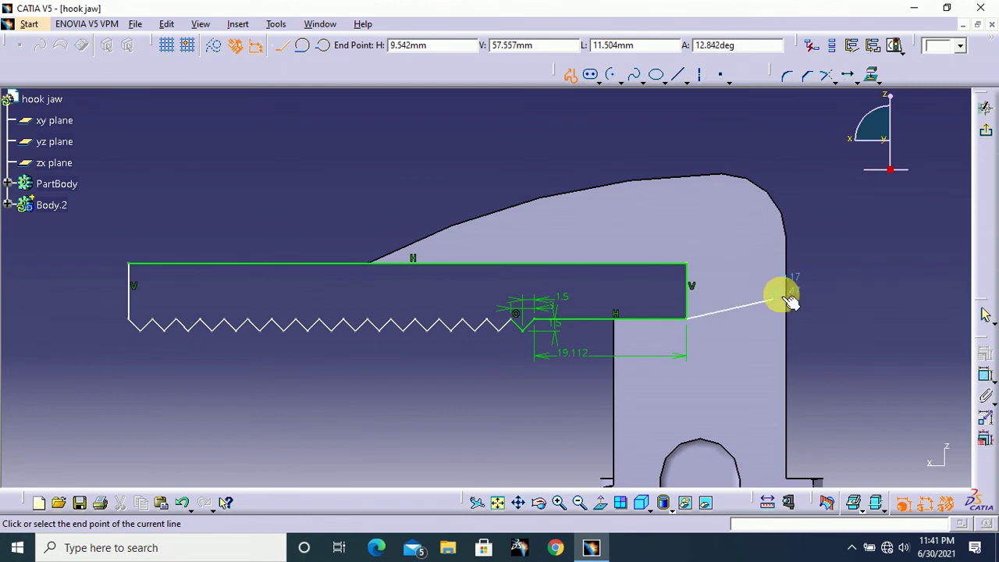
pyautogui.click(570, 78)
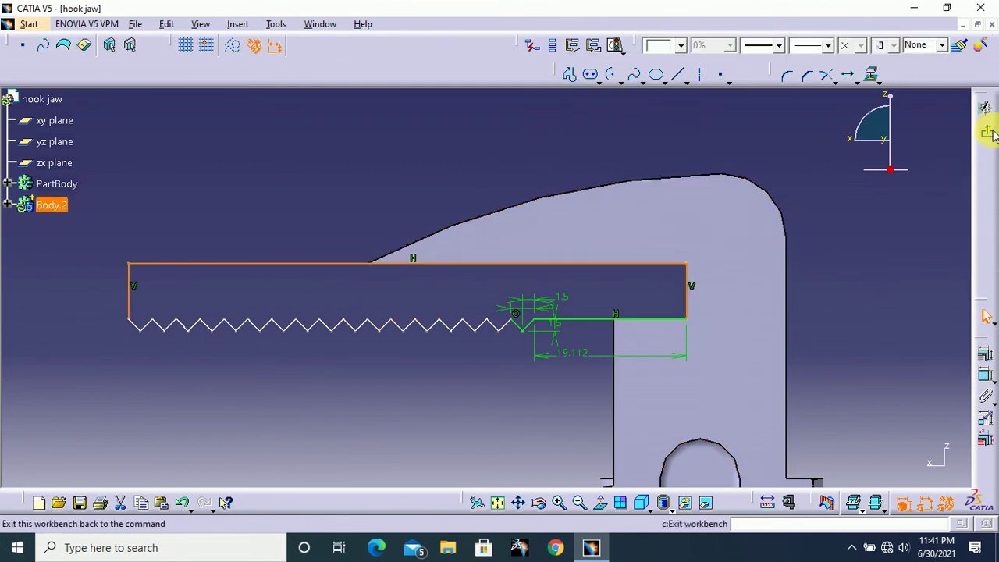
# Exit the sketch and pad the toothed profile 18 mm with mirrored extent.
pyautogui.click(987, 134)
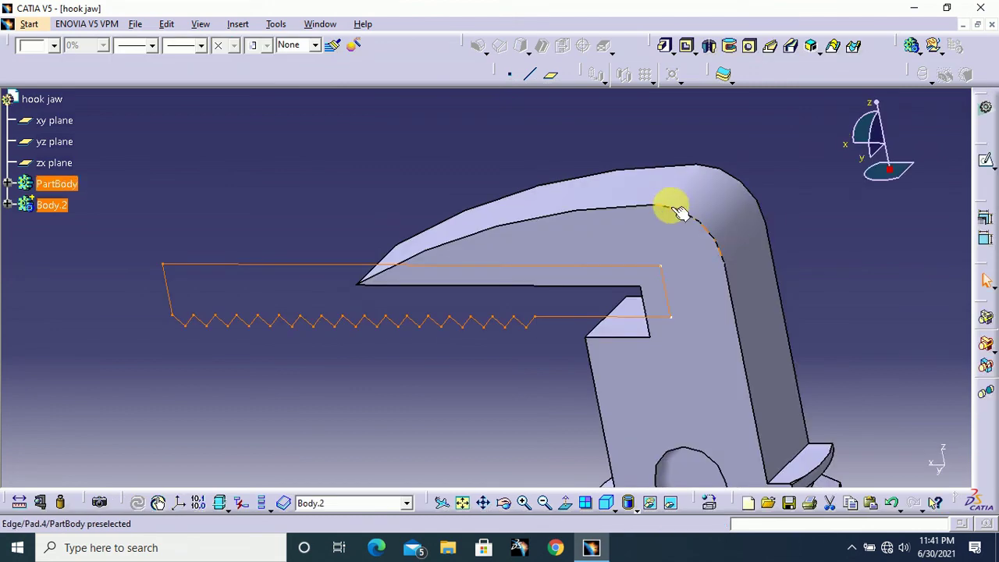
pyautogui.click(665, 46)
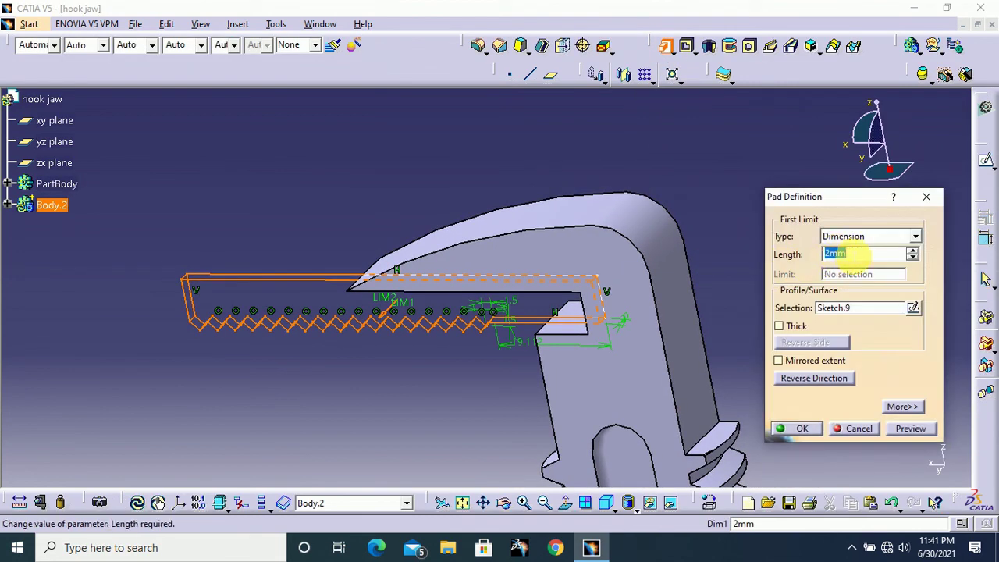
pyautogui.write('18')
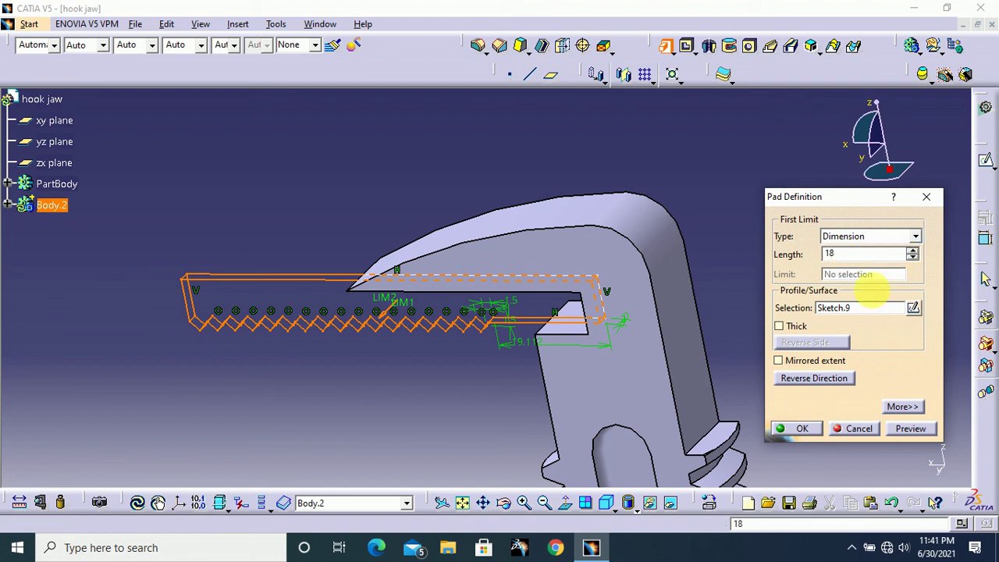
pyautogui.click(798, 362)
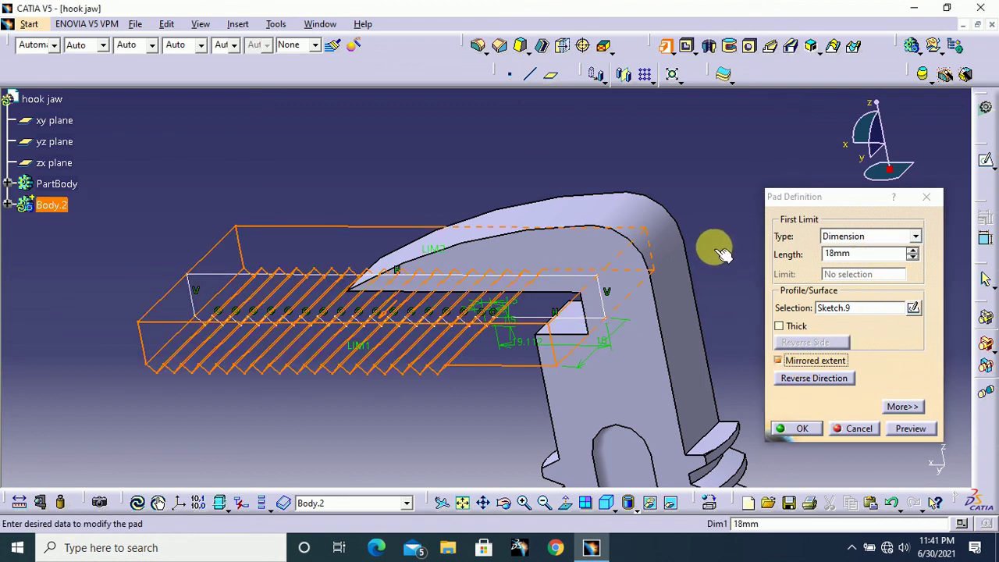
pyautogui.keyDown('ctrl'); pyautogui.moveTo(715, 248); pyautogui.dragTo(717, 313, button='middle'); pyautogui.keyUp('ctrl')
pyautogui.click(802, 428)
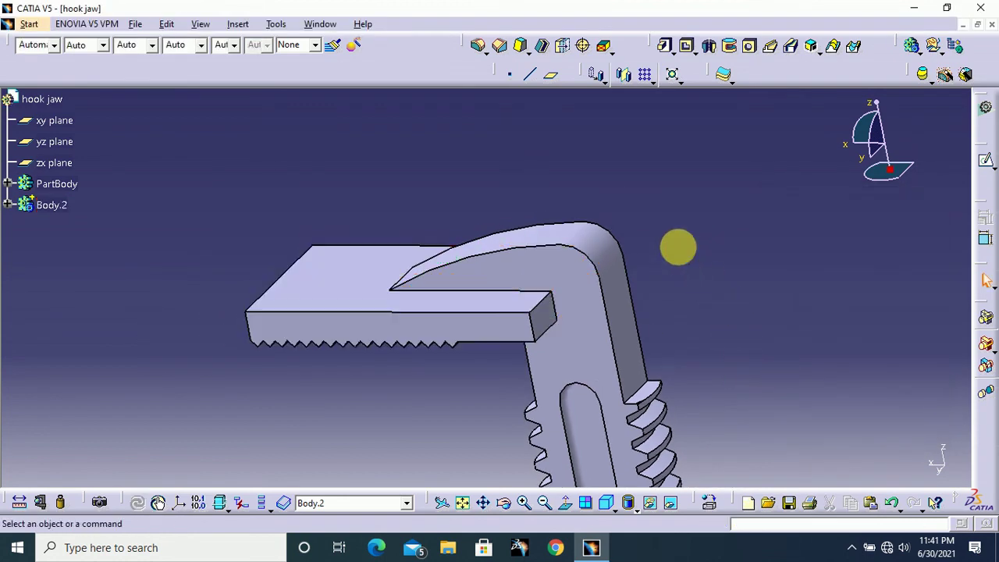
# Set the fill color of PartBody to dark teal in its graphic properties.
pyautogui.keyDown('ctrl'); pyautogui.moveTo(676, 250); pyautogui.dragTo(541, 339, button='middle'); pyautogui.keyUp('ctrl')
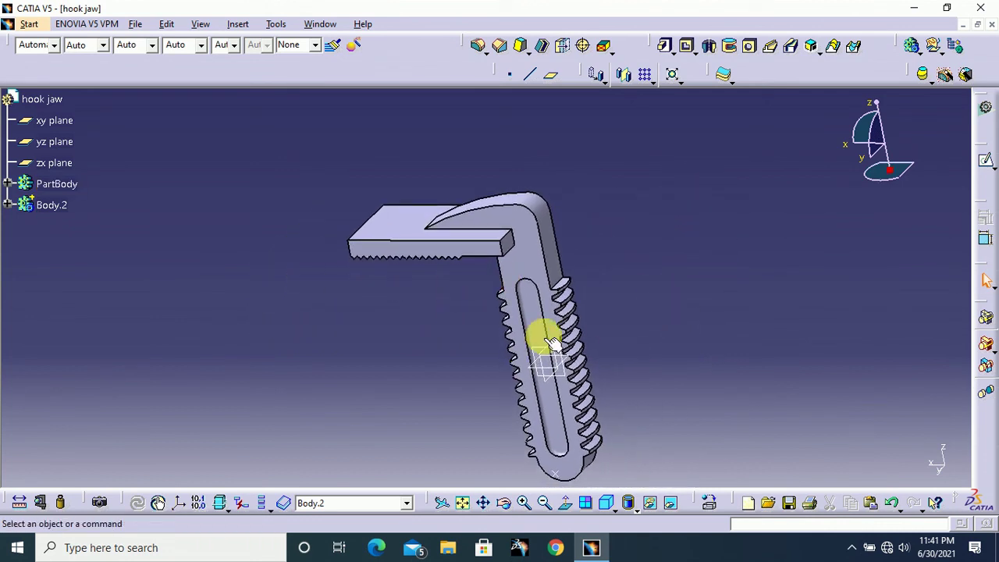
pyautogui.rightClick(63, 187)
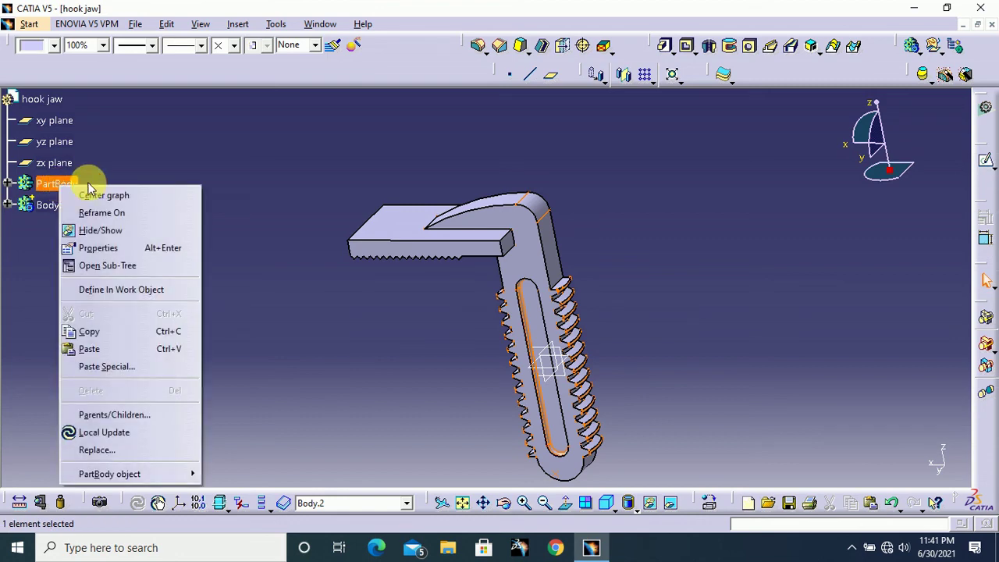
pyautogui.click(70, 195)
pyautogui.rightClick(72, 195)
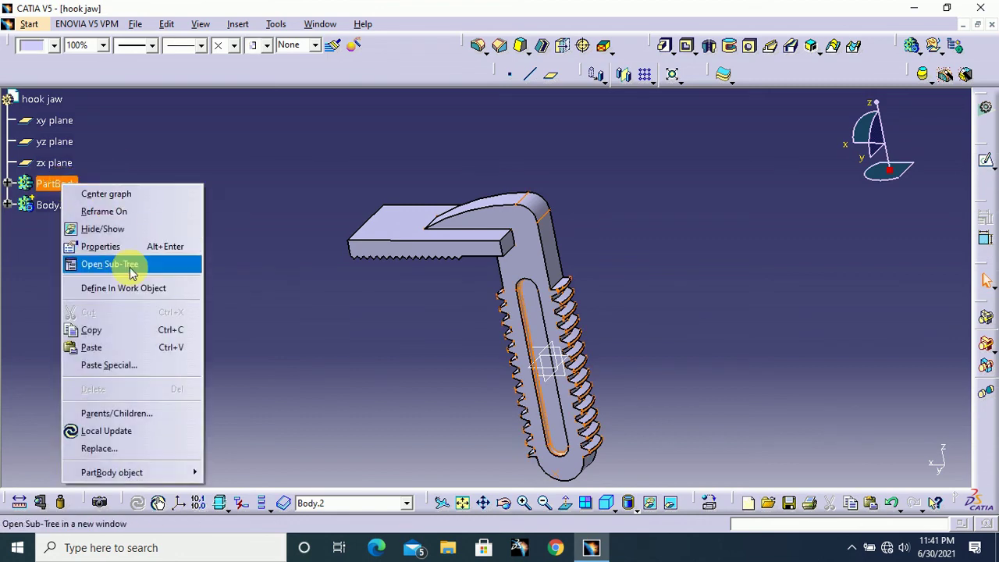
pyautogui.click(118, 244)
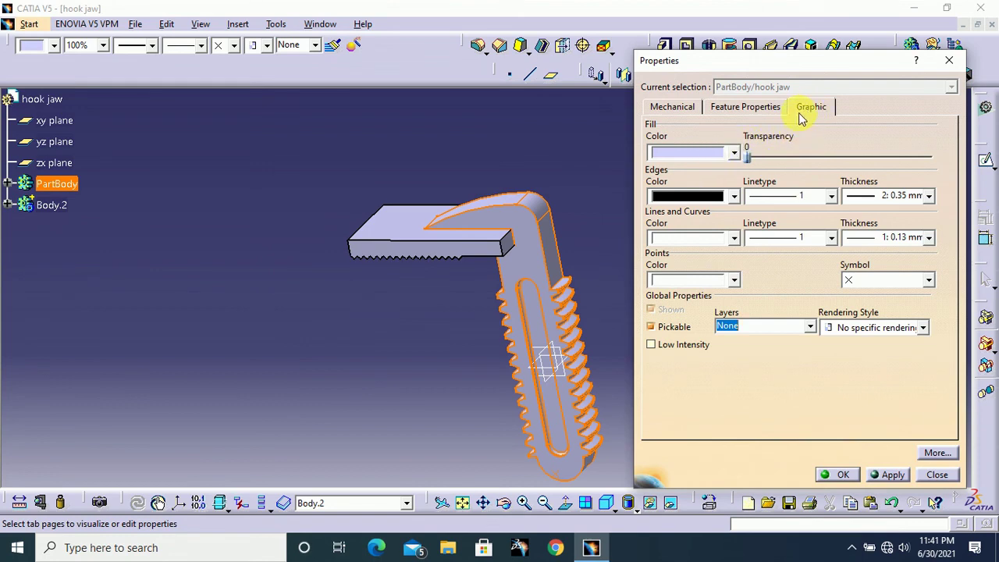
pyautogui.click(735, 154)
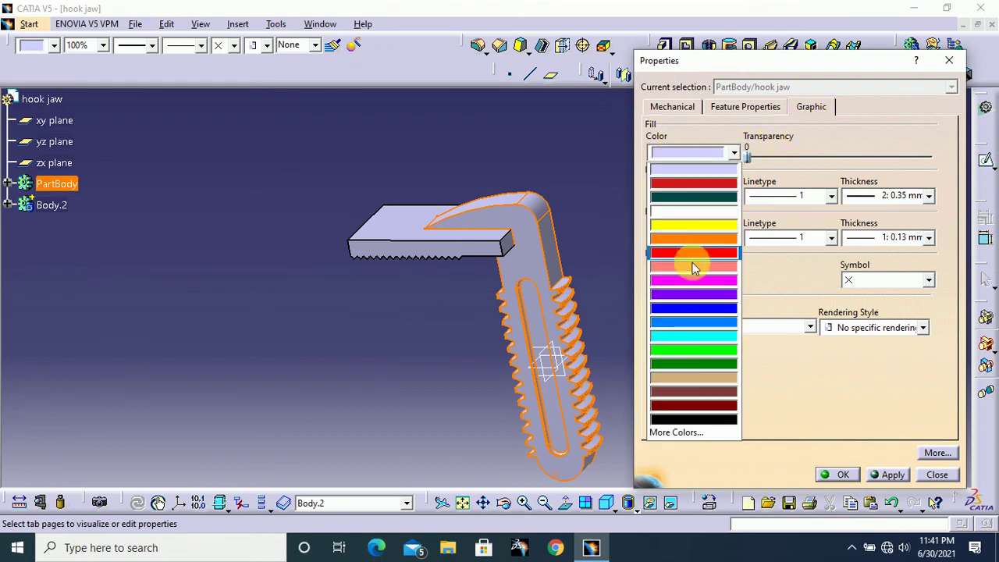
pyautogui.click(697, 197)
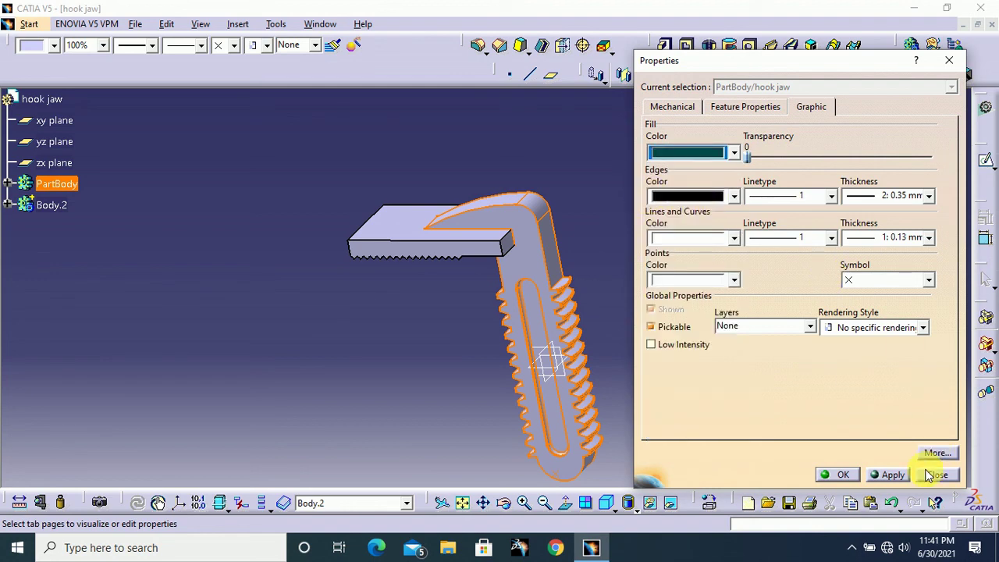
pyautogui.click(838, 474)
pyautogui.click(709, 286)
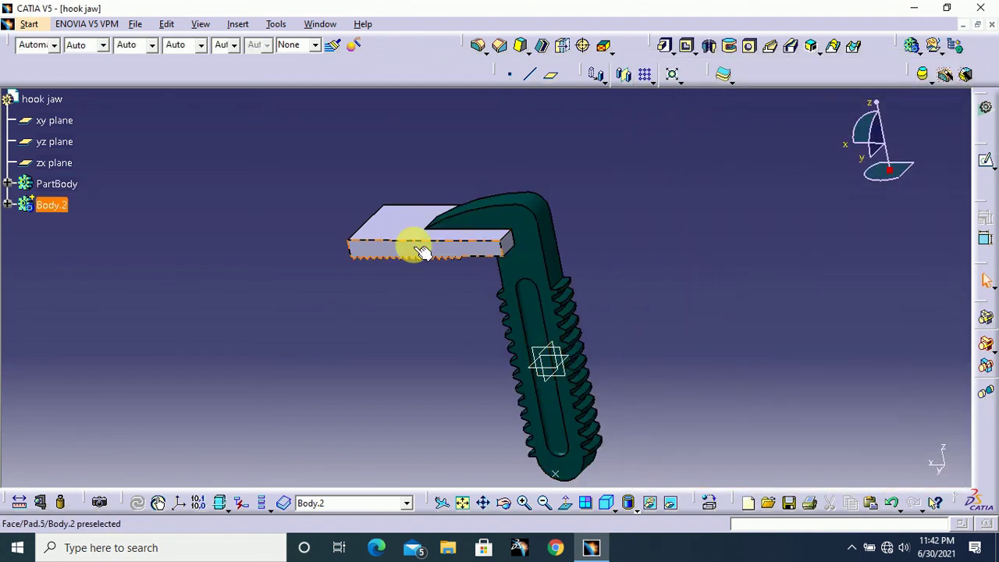
# Set the fill color of Body.2 to white in its graphic properties.
pyautogui.rightClick(56, 209)
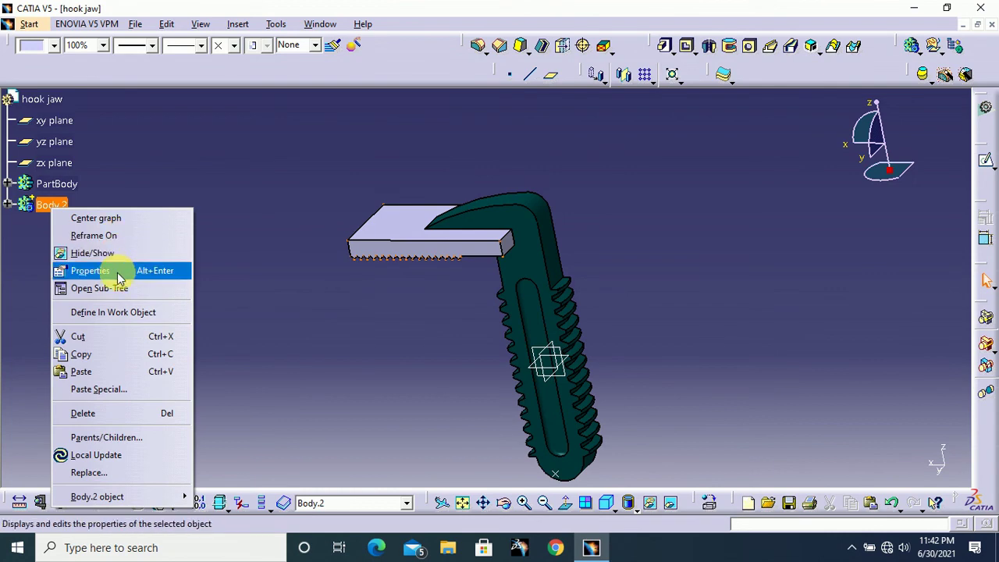
pyautogui.click(105, 268)
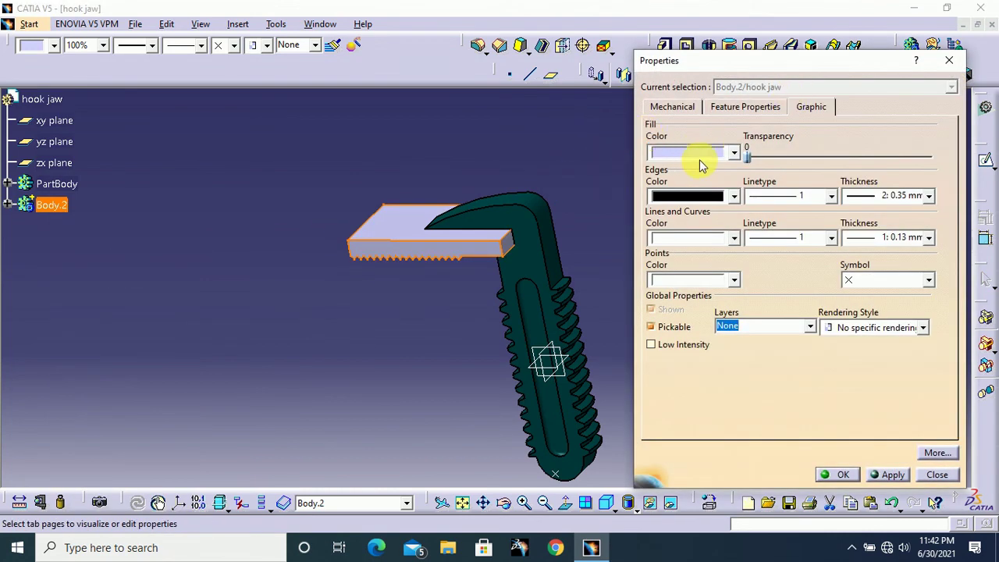
pyautogui.click(712, 154)
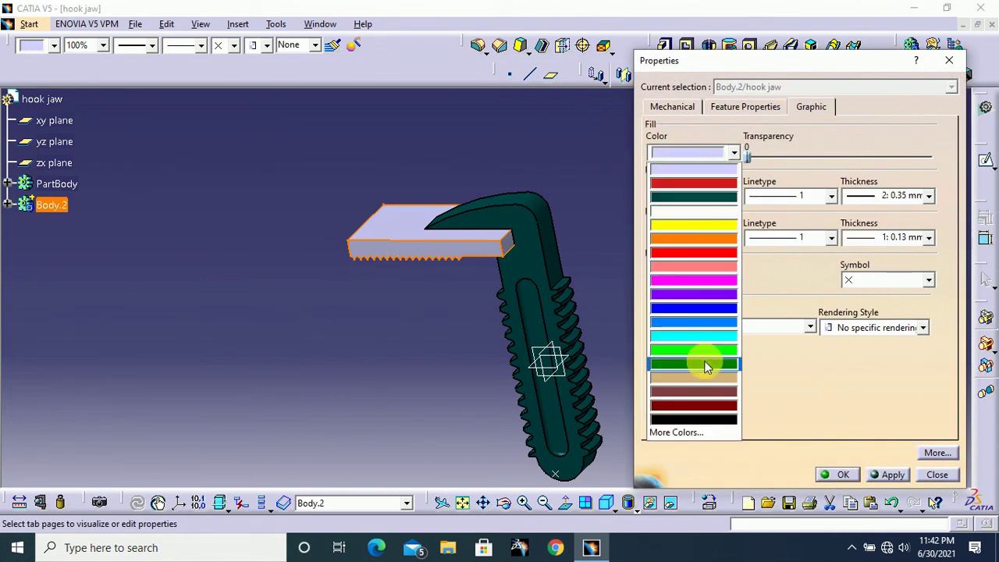
pyautogui.click(681, 212)
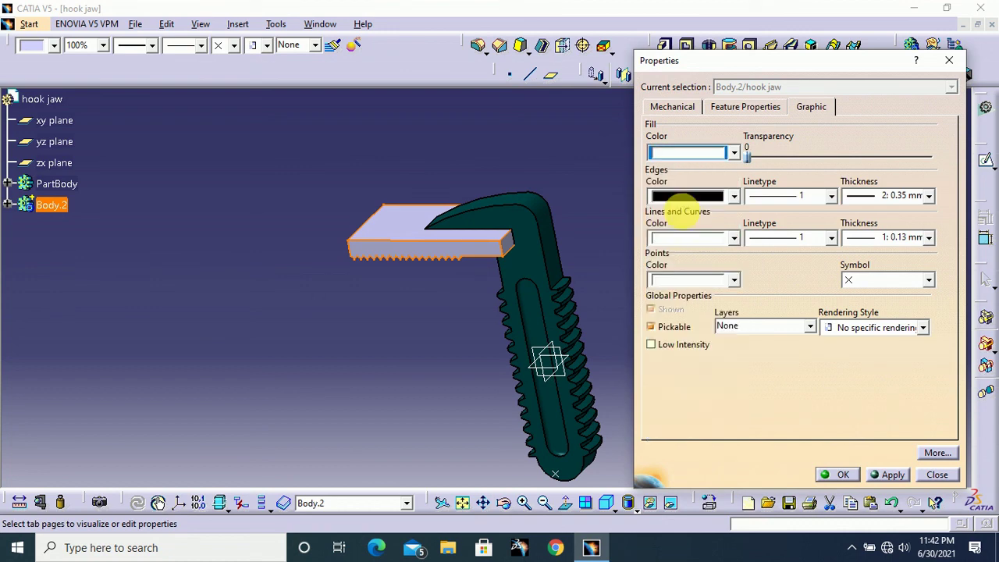
pyautogui.click(843, 474)
pyautogui.click(736, 413)
# Save the part as a CATPart file named hook jaw in the pipe wrench folder.
pyautogui.moveTo(682, 325); pyautogui.dragTo(697, 281, button='middle')
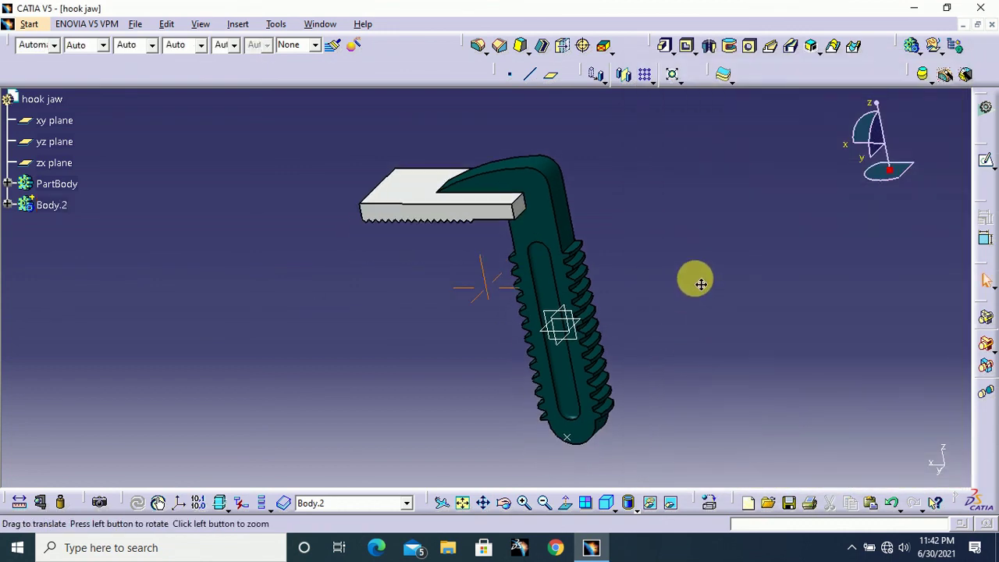
pyautogui.moveTo(641, 191); pyautogui.dragTo(687, 249, button='middle')
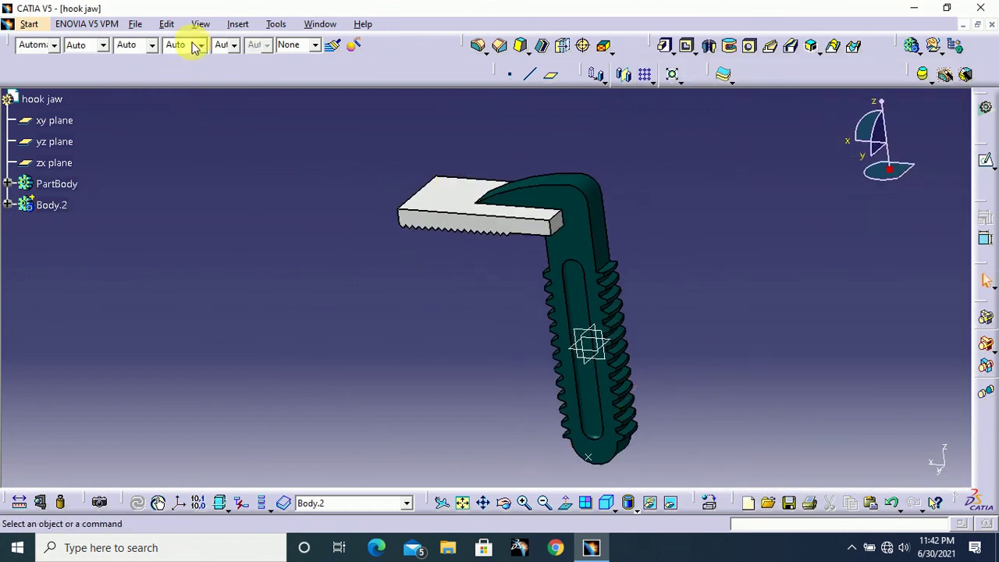
pyautogui.click(137, 24)
pyautogui.click(190, 120)
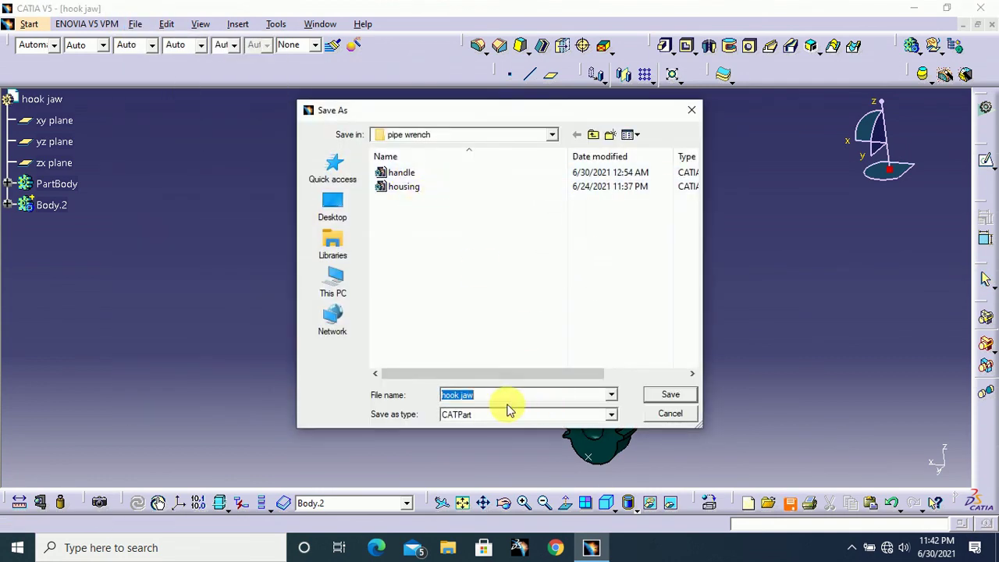
pyautogui.click(685, 402)
# Create a new part in the Part Design workbench, keeping the default name Part3 and hybrid design enabled.
pyautogui.moveTo(687, 276); pyautogui.dragTo(626, 268, button='middle')
pyautogui.moveTo(562, 211); pyautogui.dragTo(629, 258, button='middle')
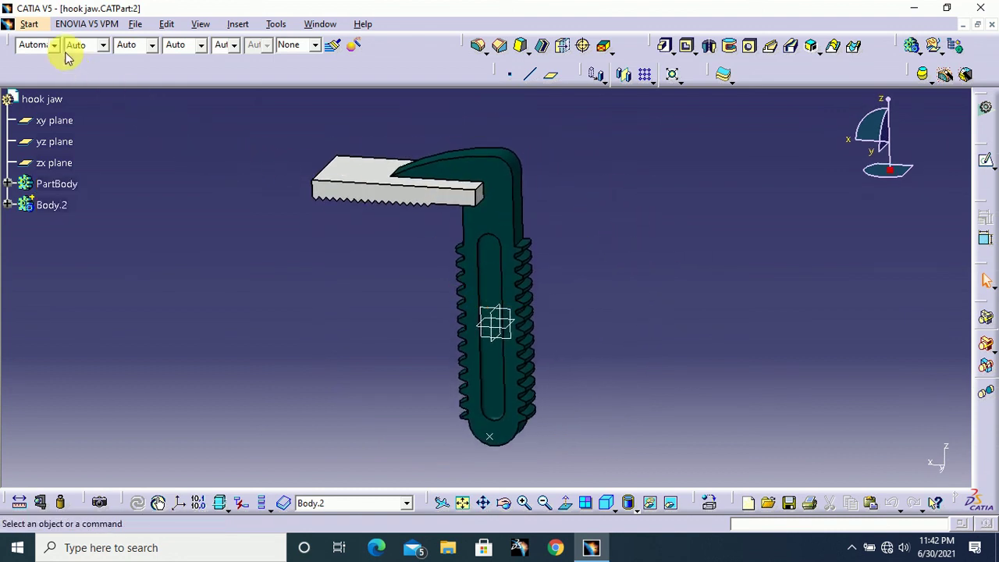
pyautogui.click(31, 26)
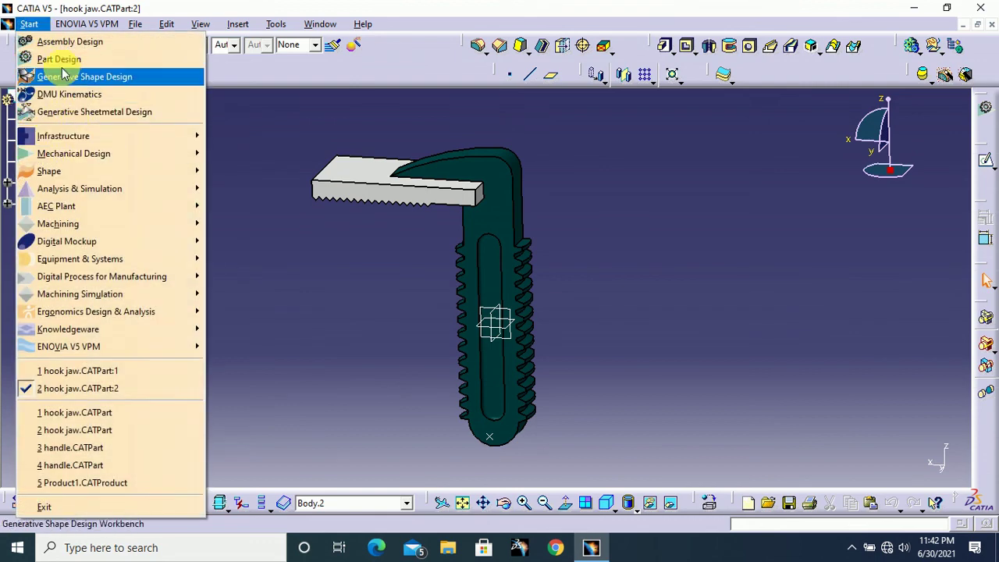
pyautogui.click(64, 61)
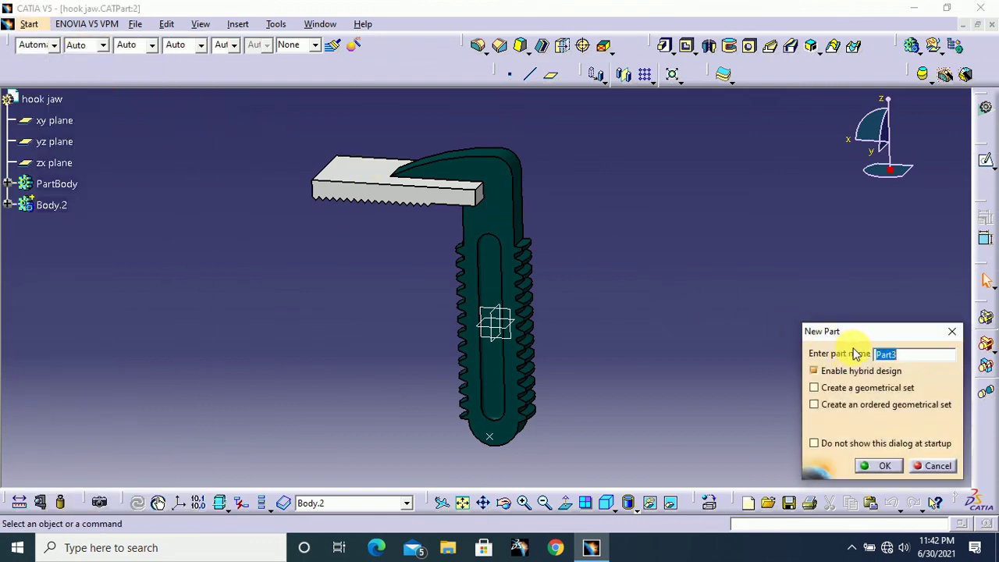
pyautogui.click(896, 472)
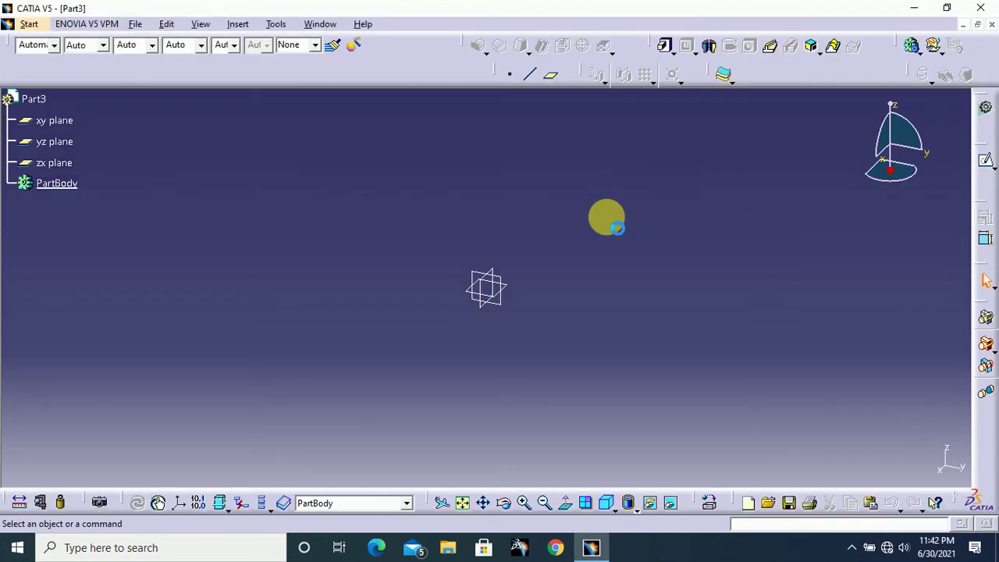